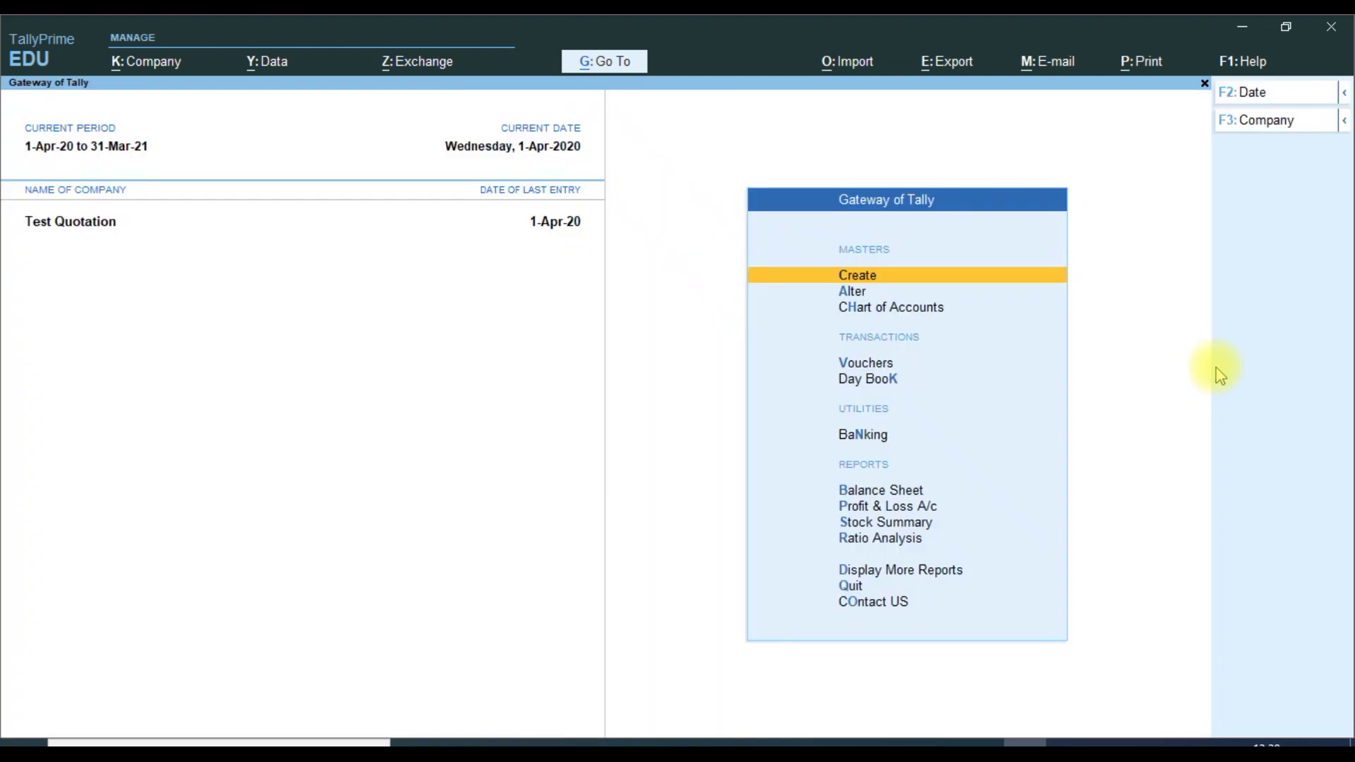
# Start a new company named Quotation Module, keeping the same mailing name
pyautogui.press('Escape')
pyautogui.click(180, 70)
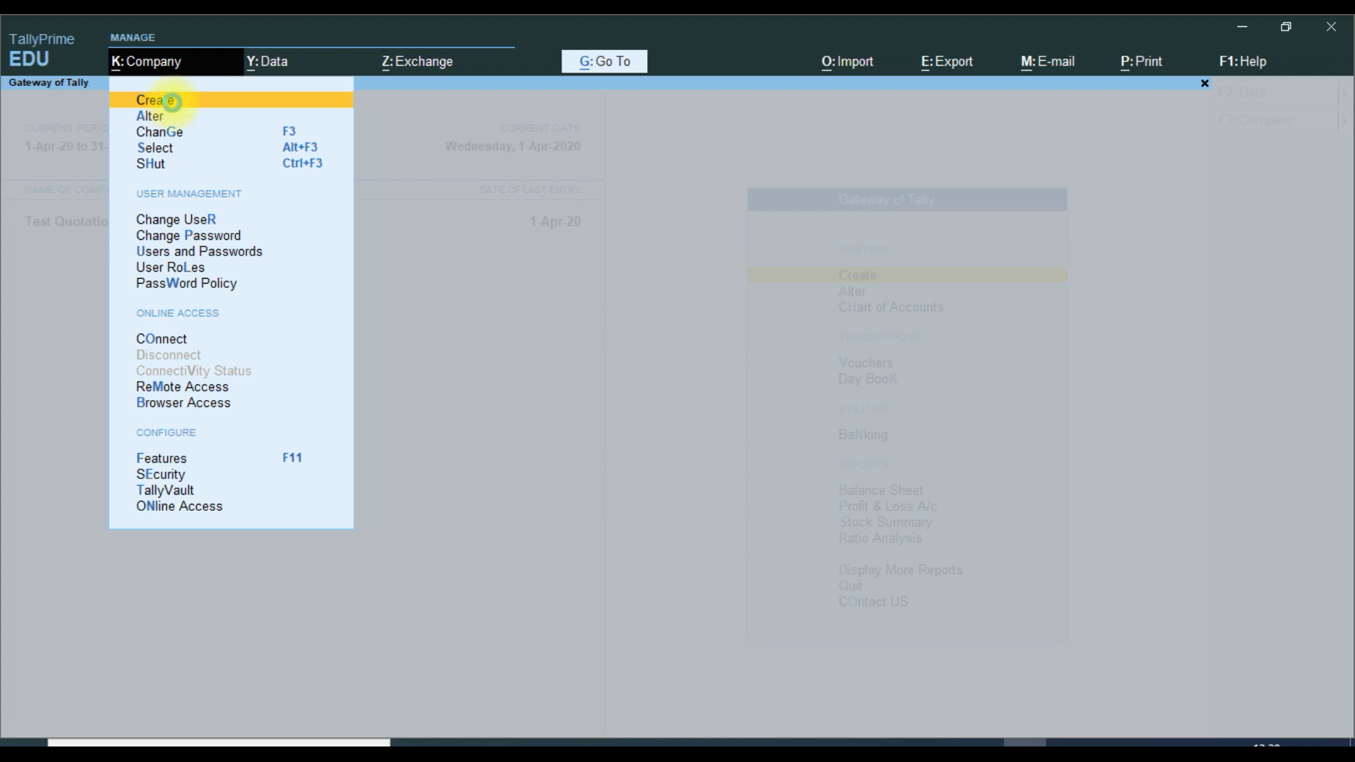
pyautogui.click(172, 102)
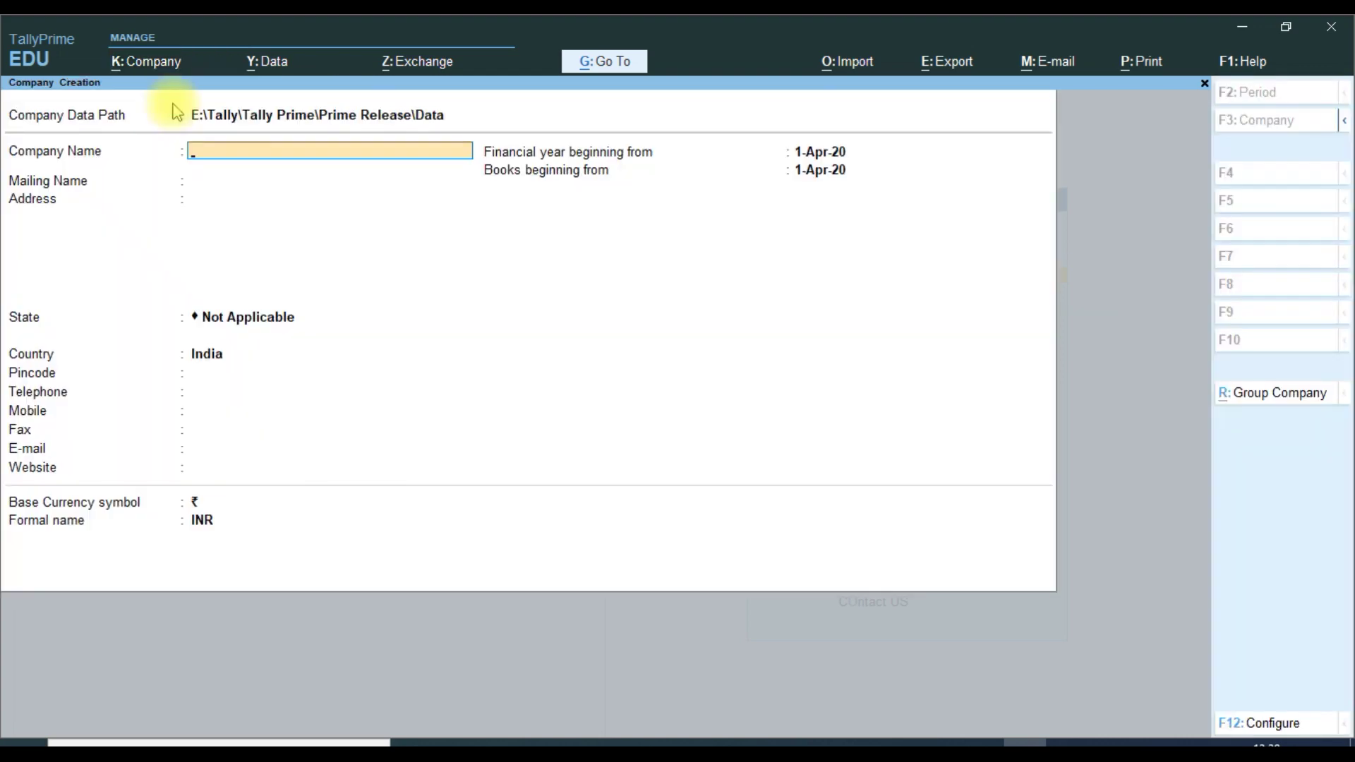
pyautogui.write('Quotation Mof')
pyautogui.press('BackSpace')
pyautogui.write('dule')
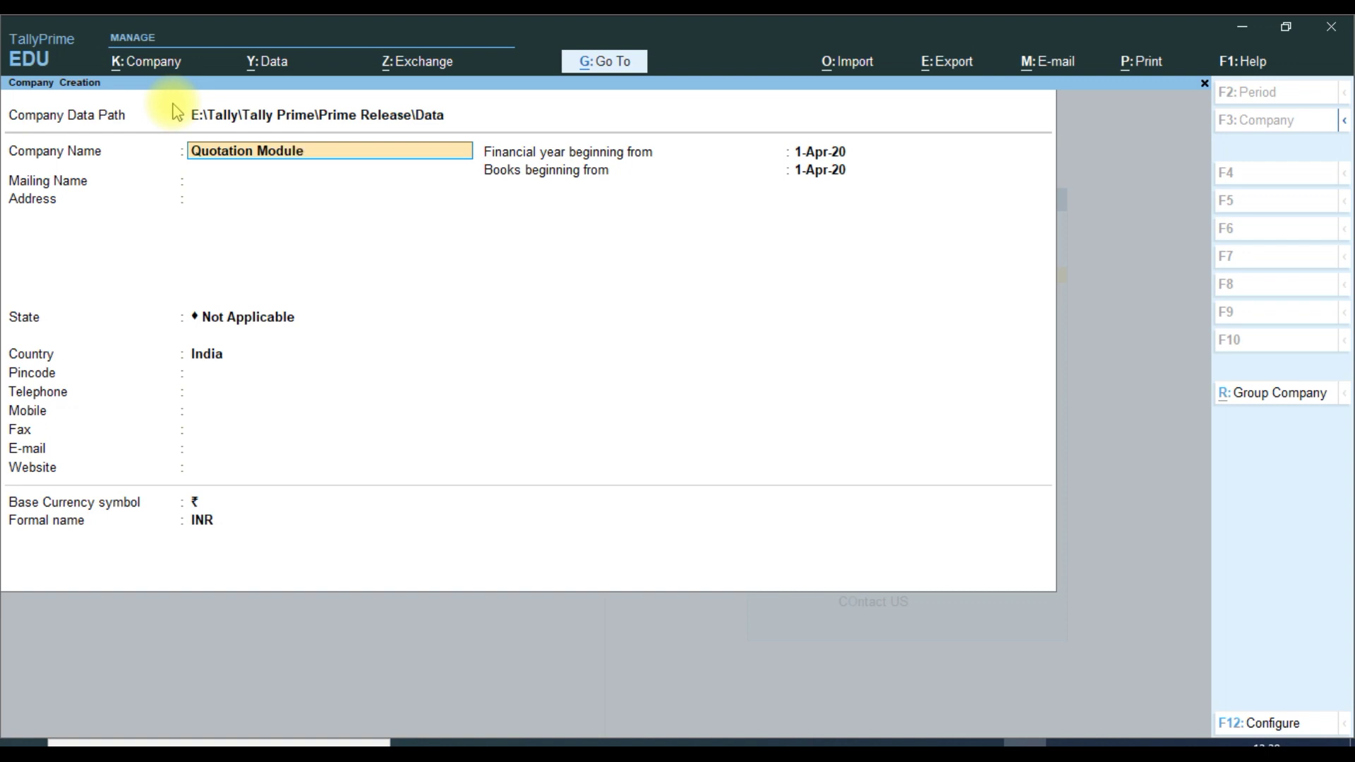
pyautogui.press('Return')
pyautogui.press('Return')
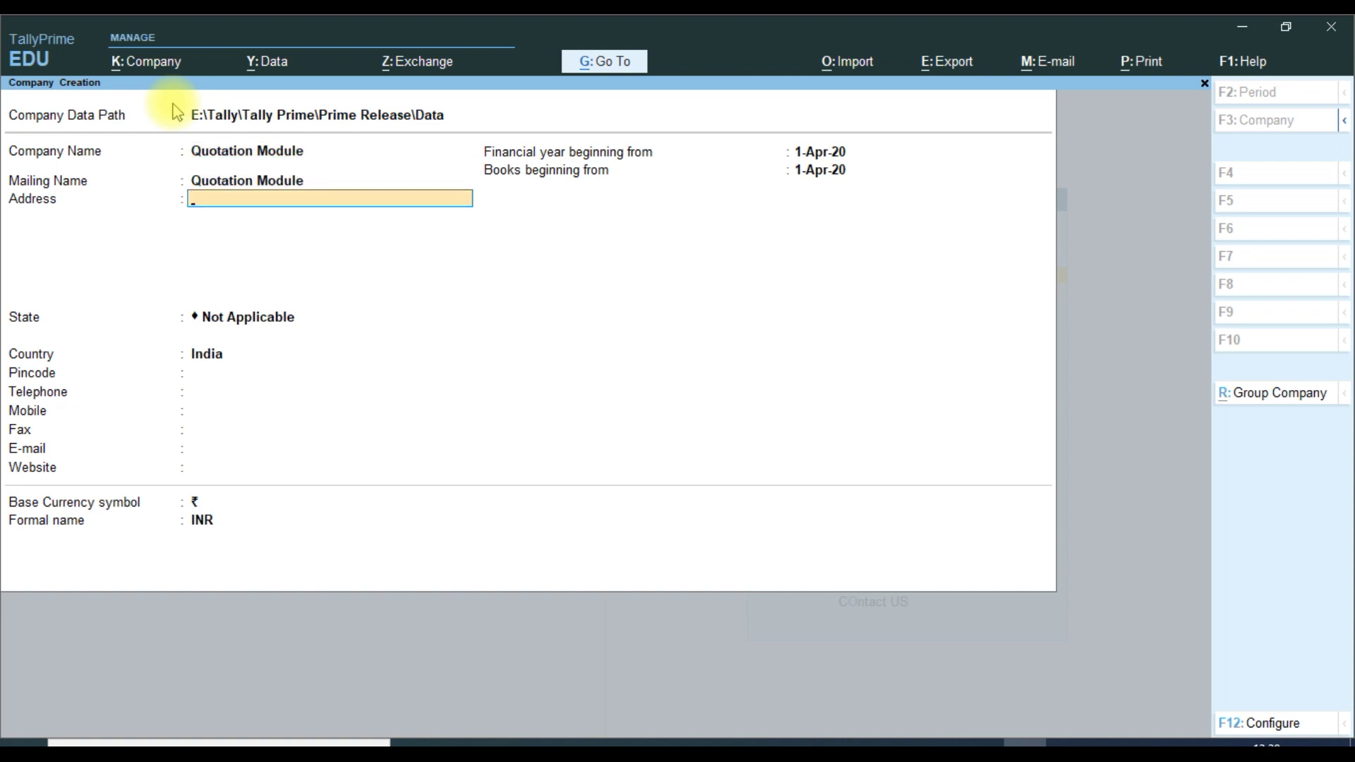
# Set the company's address to Tamilnadu, the country to India and the state to Tamil Nadu
pyautogui.write('S')
pyautogui.press('BackSpace')
pyautogui.write('Tamilmn')
pyautogui.press('BackSpace')
pyautogui.press('BackSpace')
pyautogui.press('BackSpace')
pyautogui.write('nadu')
pyautogui.press('Return')
pyautogui.press('Return')
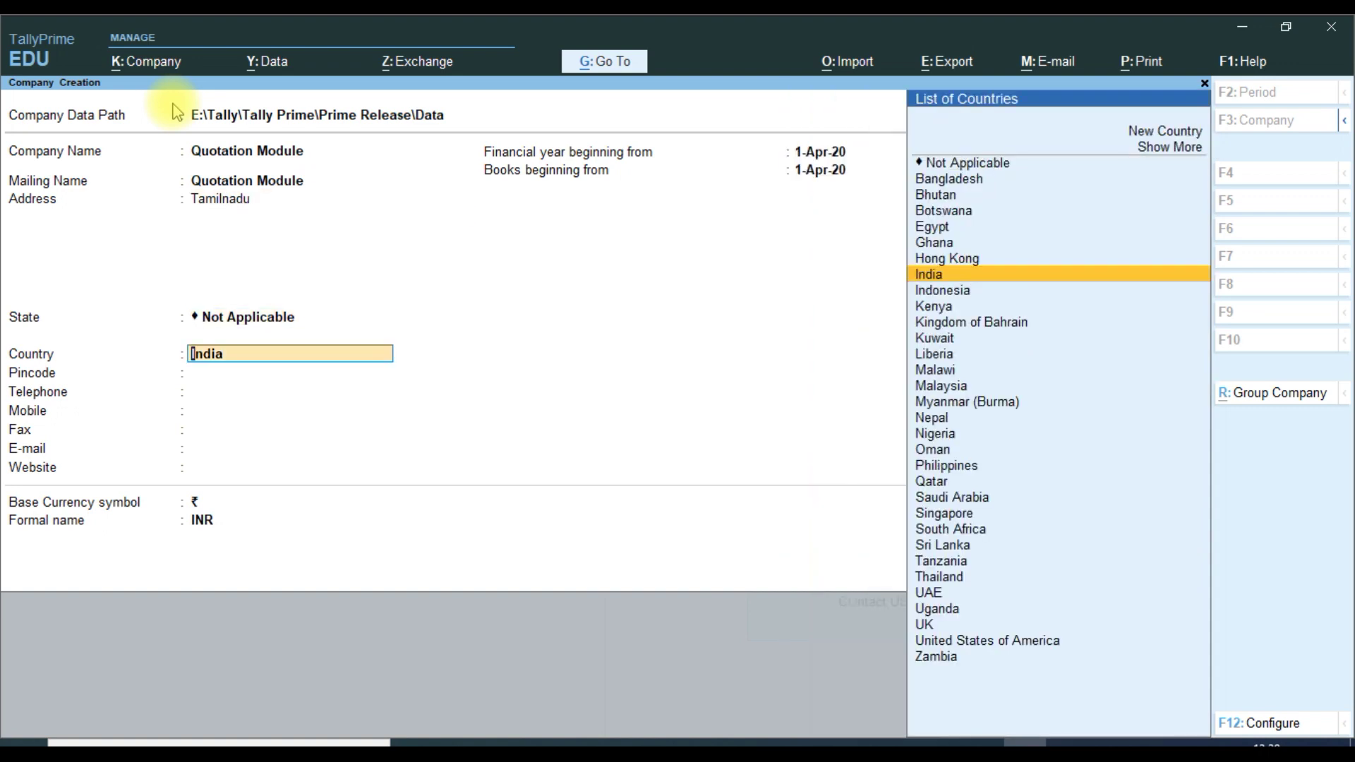
pyautogui.press('Return')
pyautogui.write('Ta')
pyautogui.press('Return')
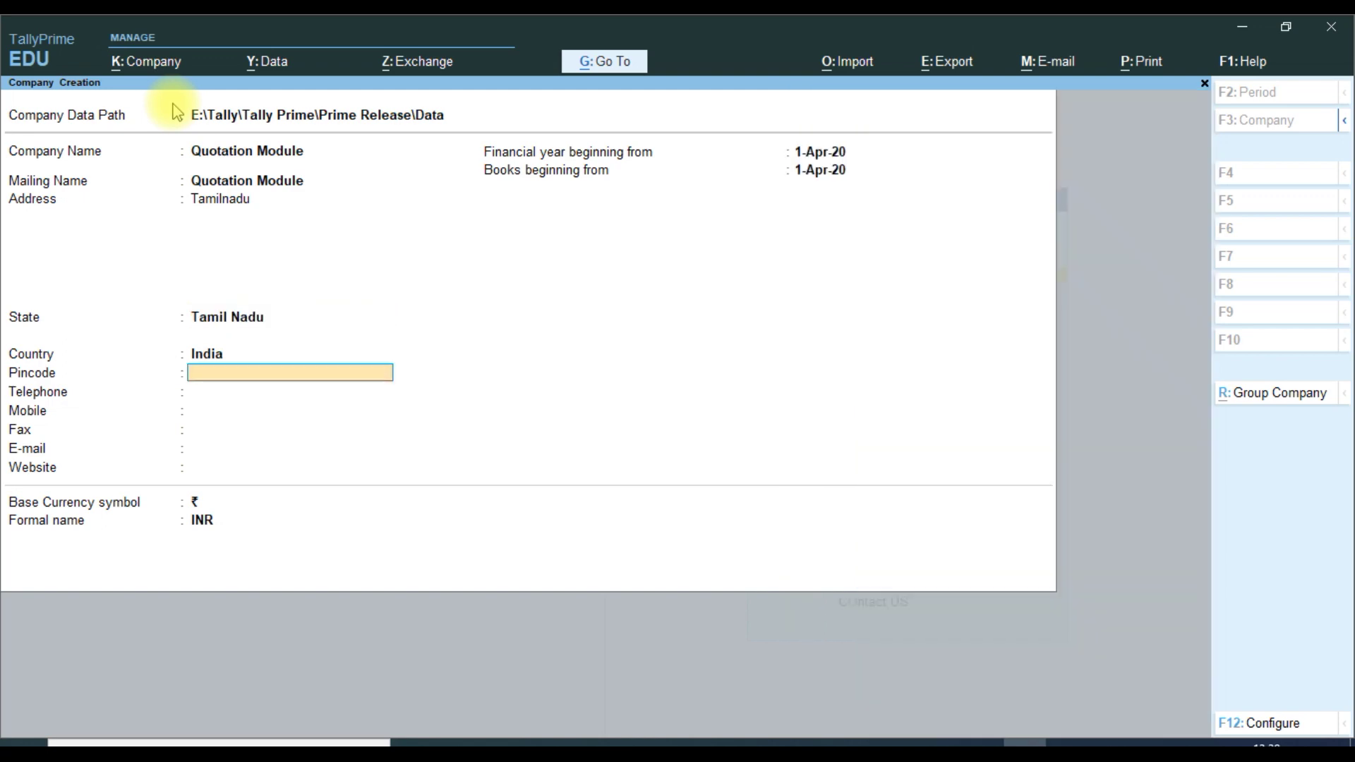
# Leave the contact fields empty, set the financial year and books beginning to 1-Dec-20, and create the company
pyautogui.press('Return')
pyautogui.press('Return')
pyautogui.press('Return')
pyautogui.press('Return')
pyautogui.press('Return')
pyautogui.press('Return')
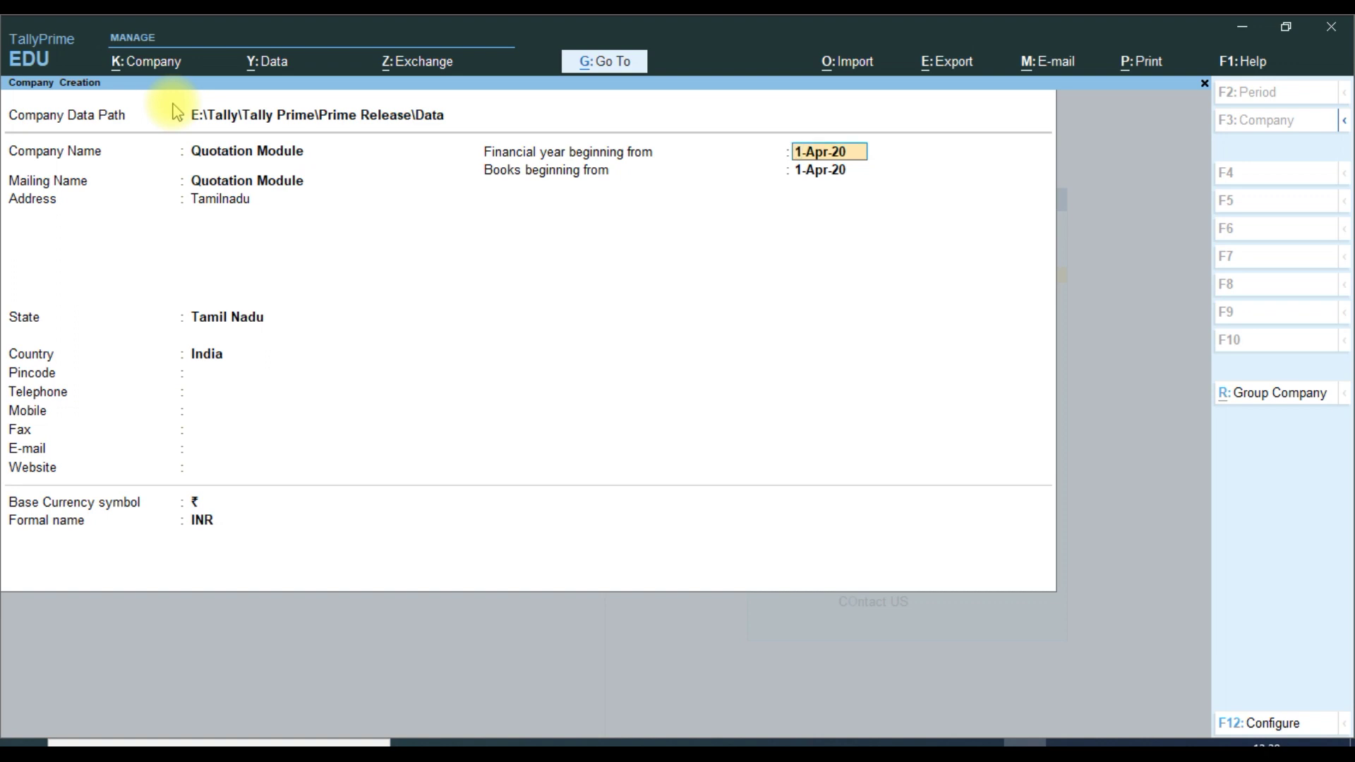
pyautogui.press('Return')
pyautogui.press('Return')
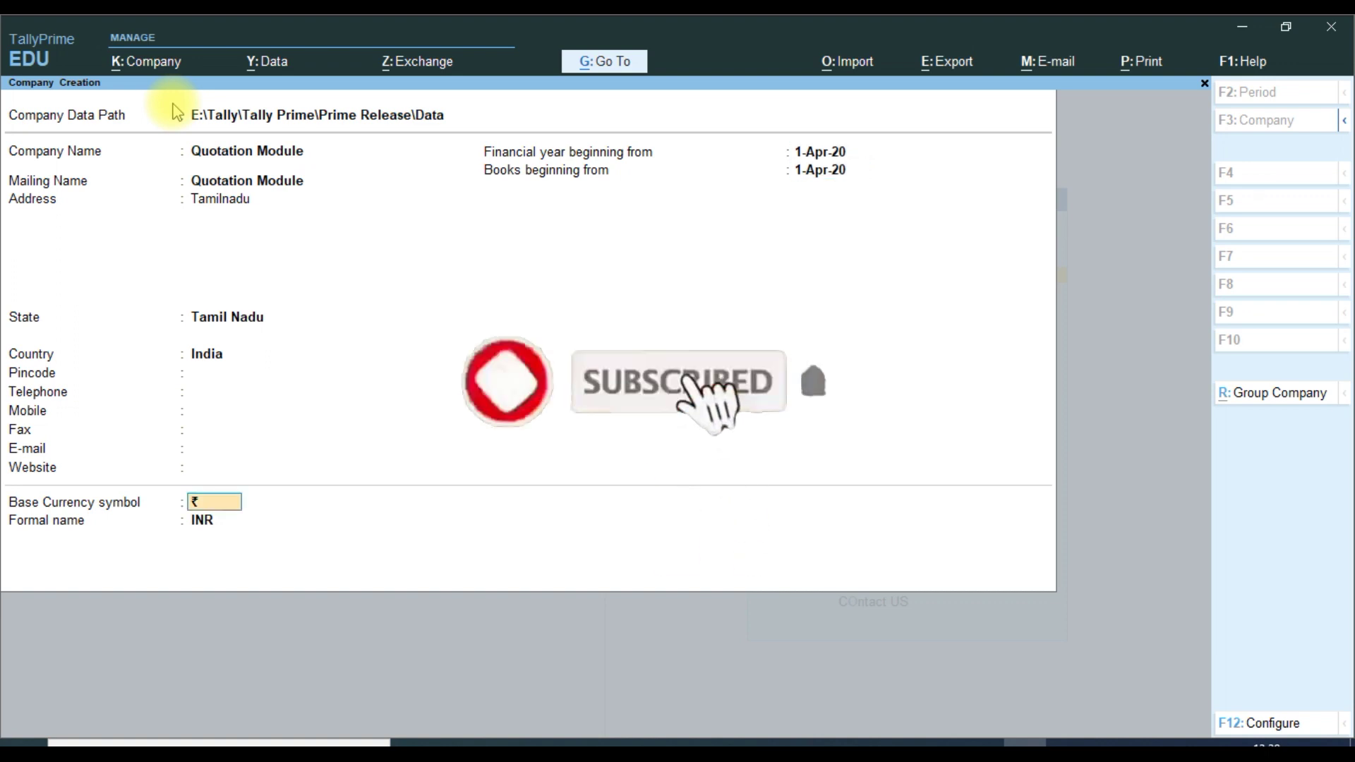
pyautogui.press('BackSpace')
pyautogui.press('BackSpace')
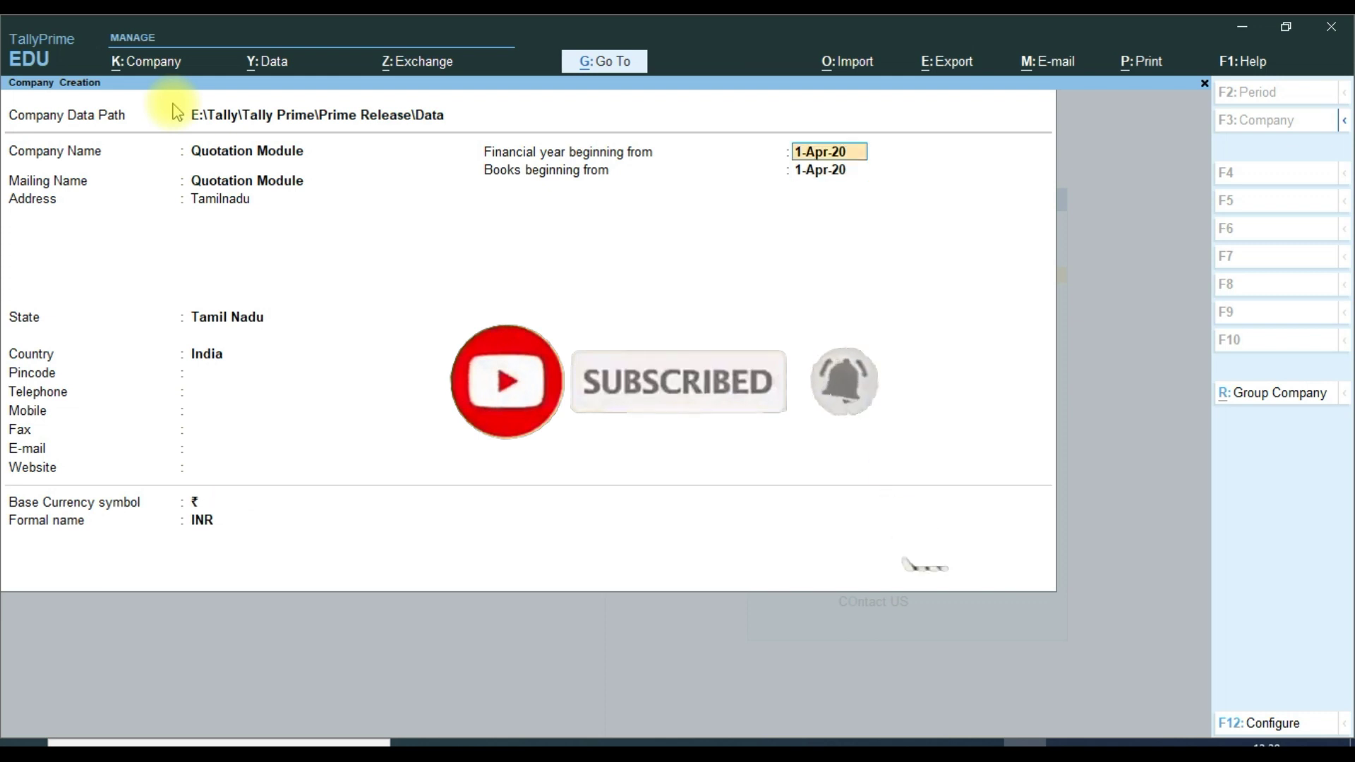
pyautogui.write('1-12-20')
pyautogui.press('Return')
pyautogui.press('Return')
pyautogui.press('Return')
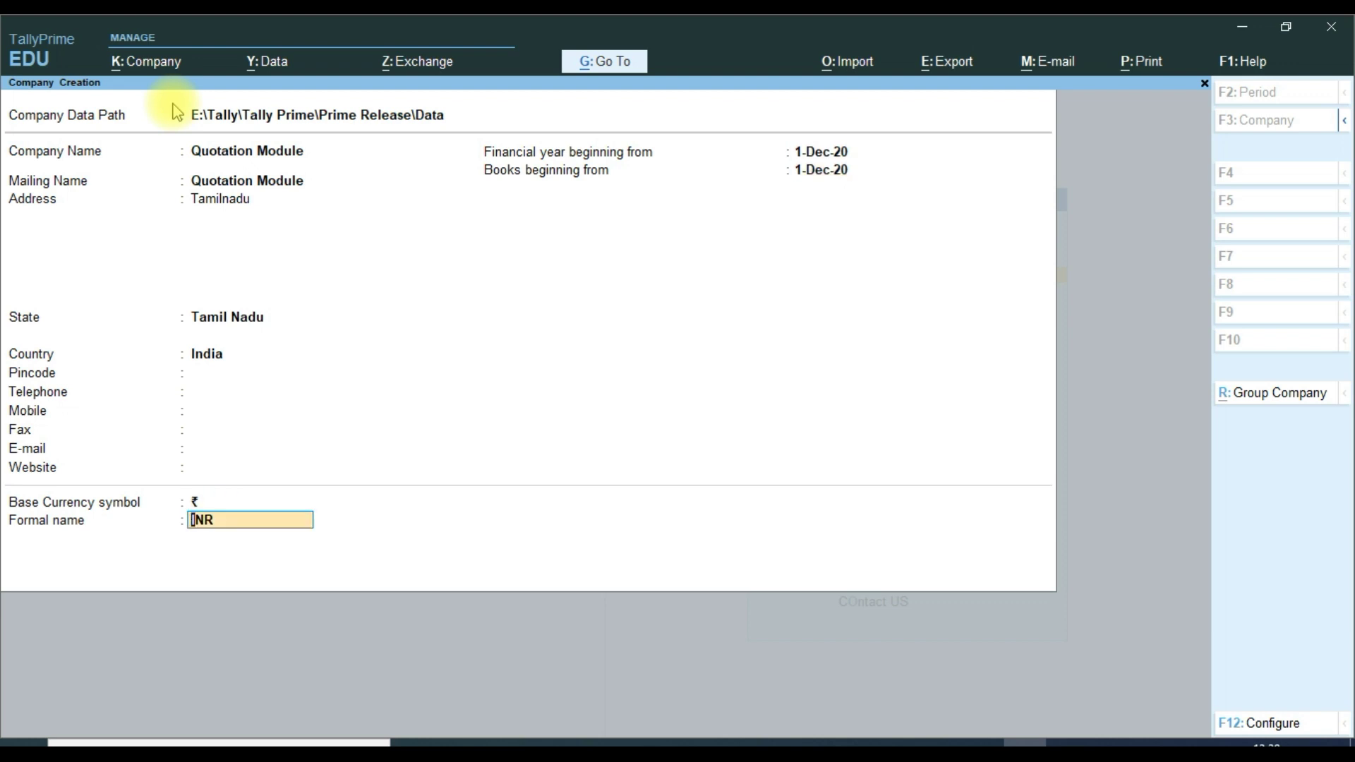
pyautogui.press('Return')
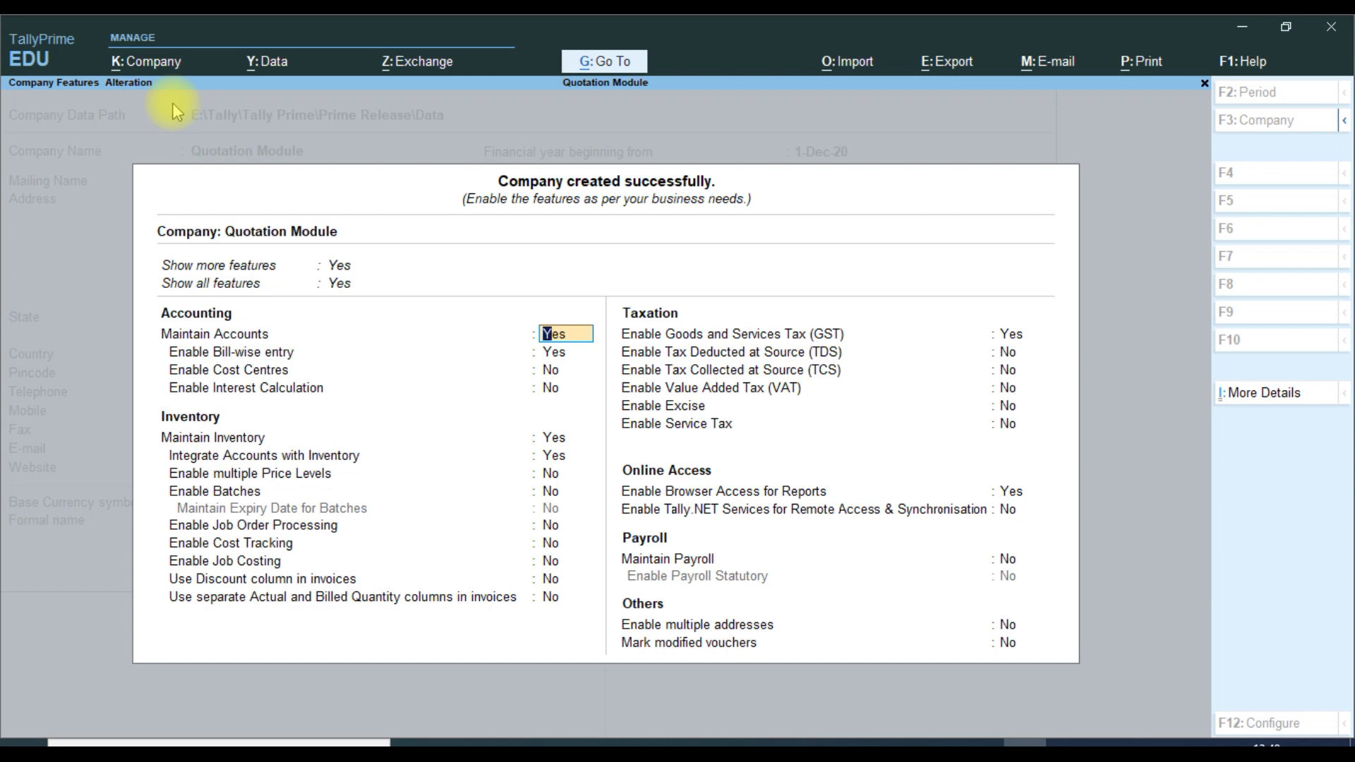
# Keep the default accounting and inventory features and open the GST details with GST enabled
pyautogui.press('Down')
pyautogui.press('Down')
pyautogui.press('Down')
pyautogui.press('Down')
pyautogui.press('Down')
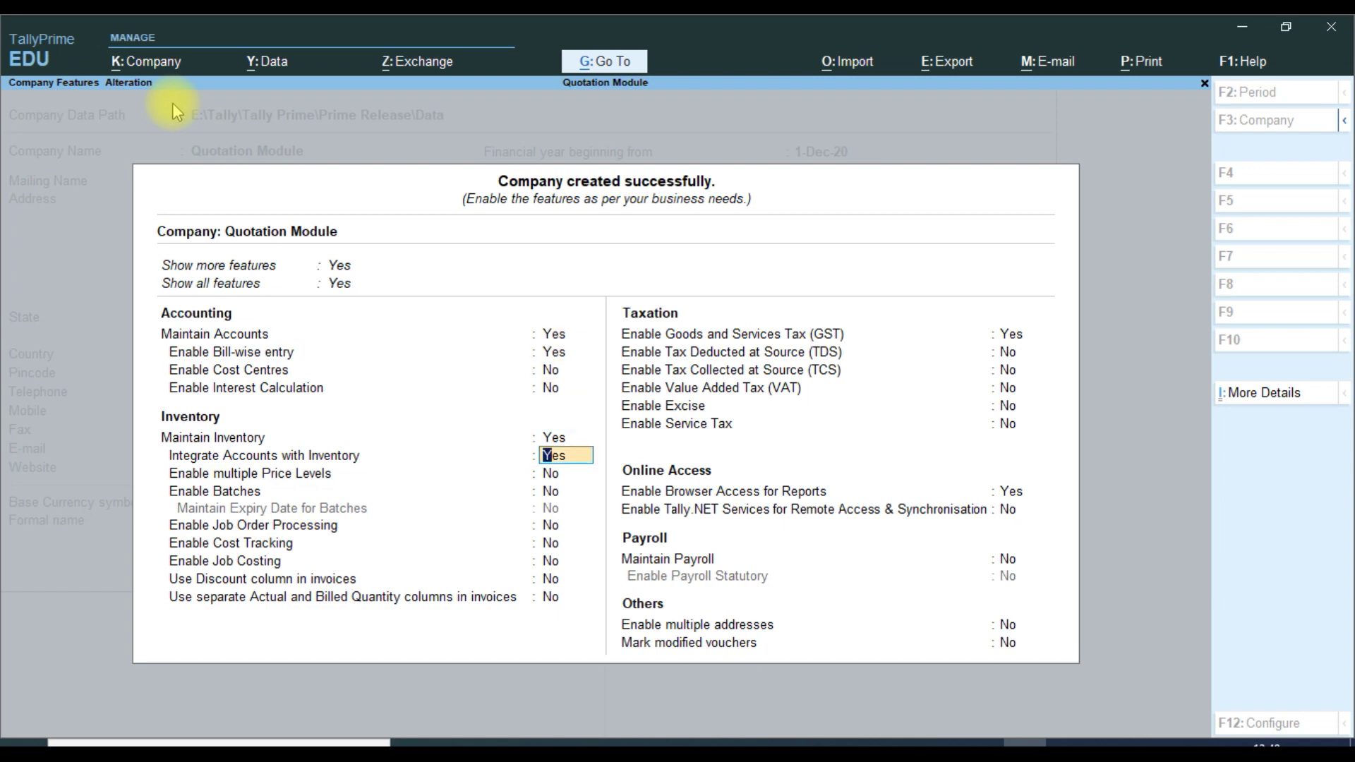
pyautogui.press('Down')
pyautogui.press('Down')
pyautogui.press('Down')
pyautogui.press('Down')
pyautogui.press('Down')
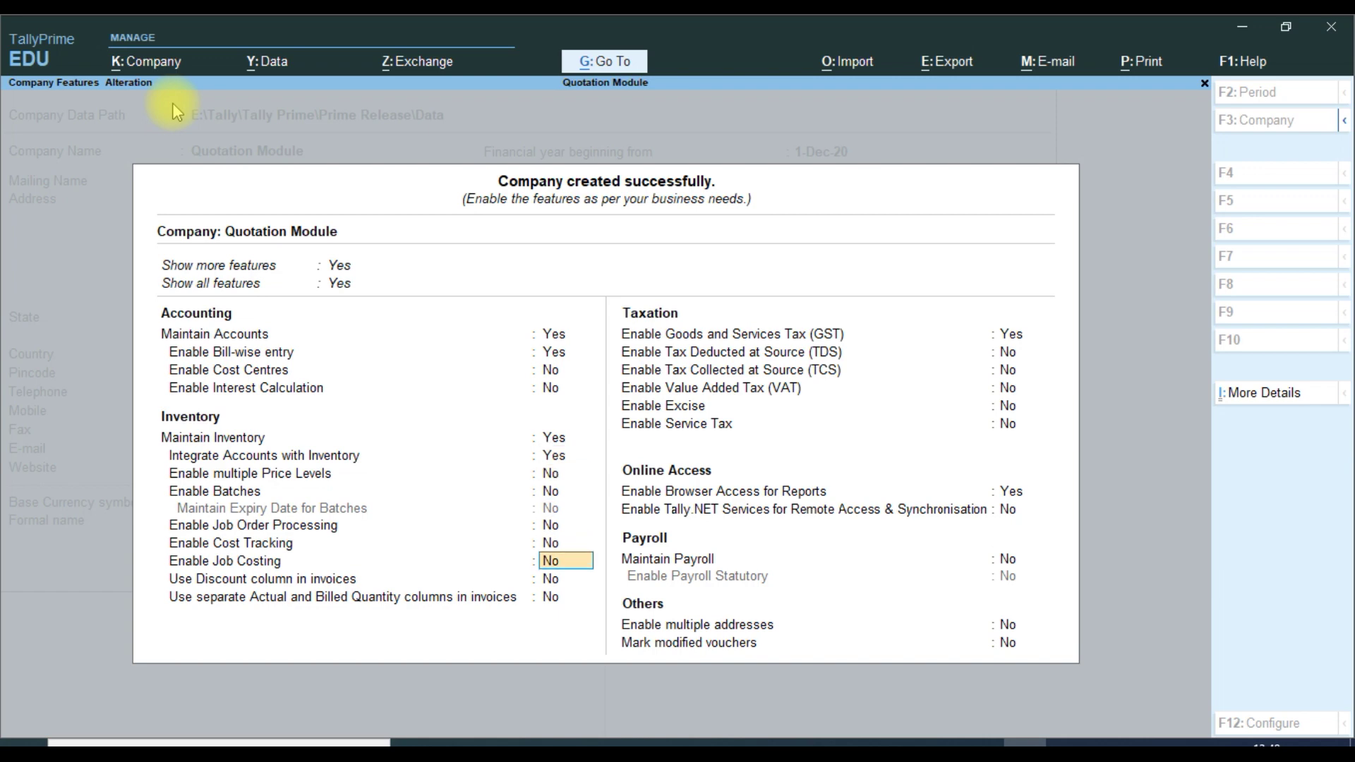
pyautogui.press('Down')
pyautogui.press('Down')
pyautogui.press('Down')
pyautogui.press('Return')
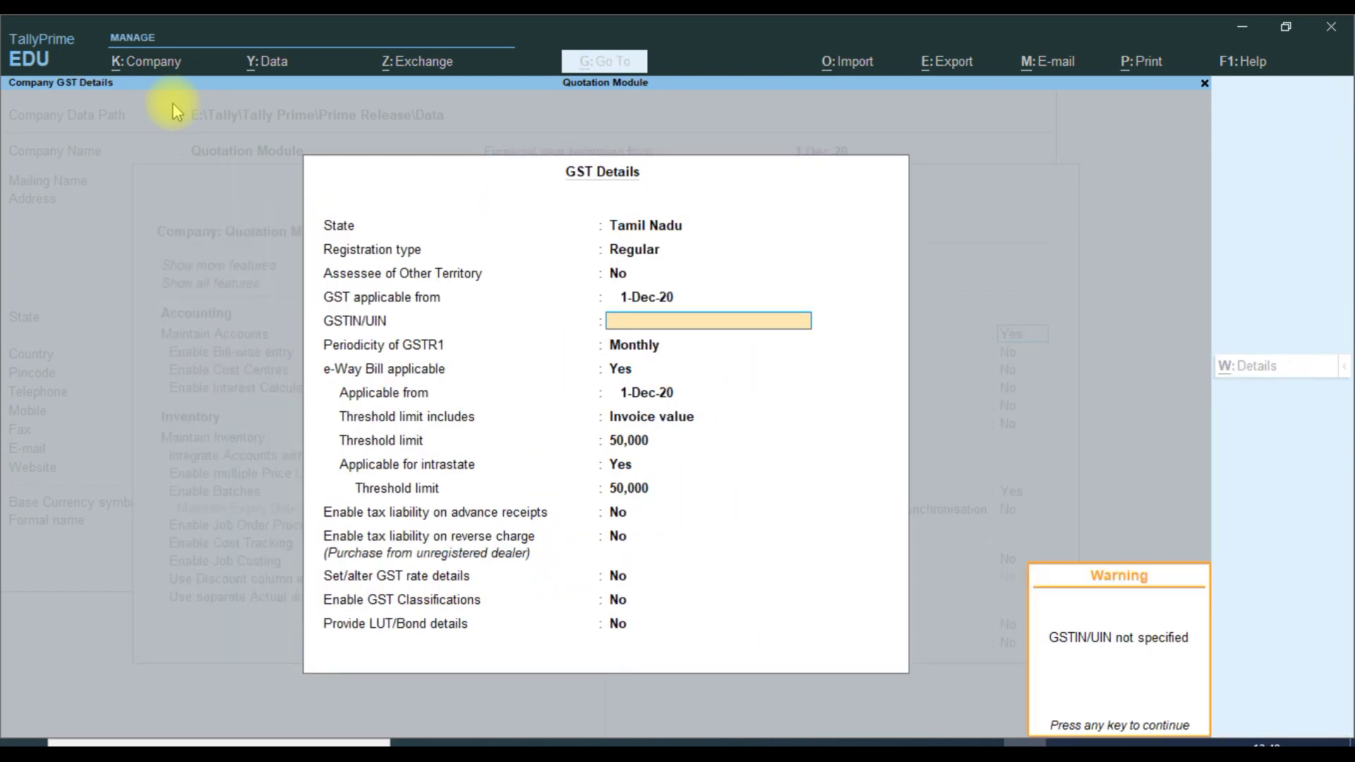
# Enter the company's GSTIN/UIN, keep the other GST details at their defaults and accept them
pyautogui.press('Return')
pyautogui.press('Return')
pyautogui.press('Up')
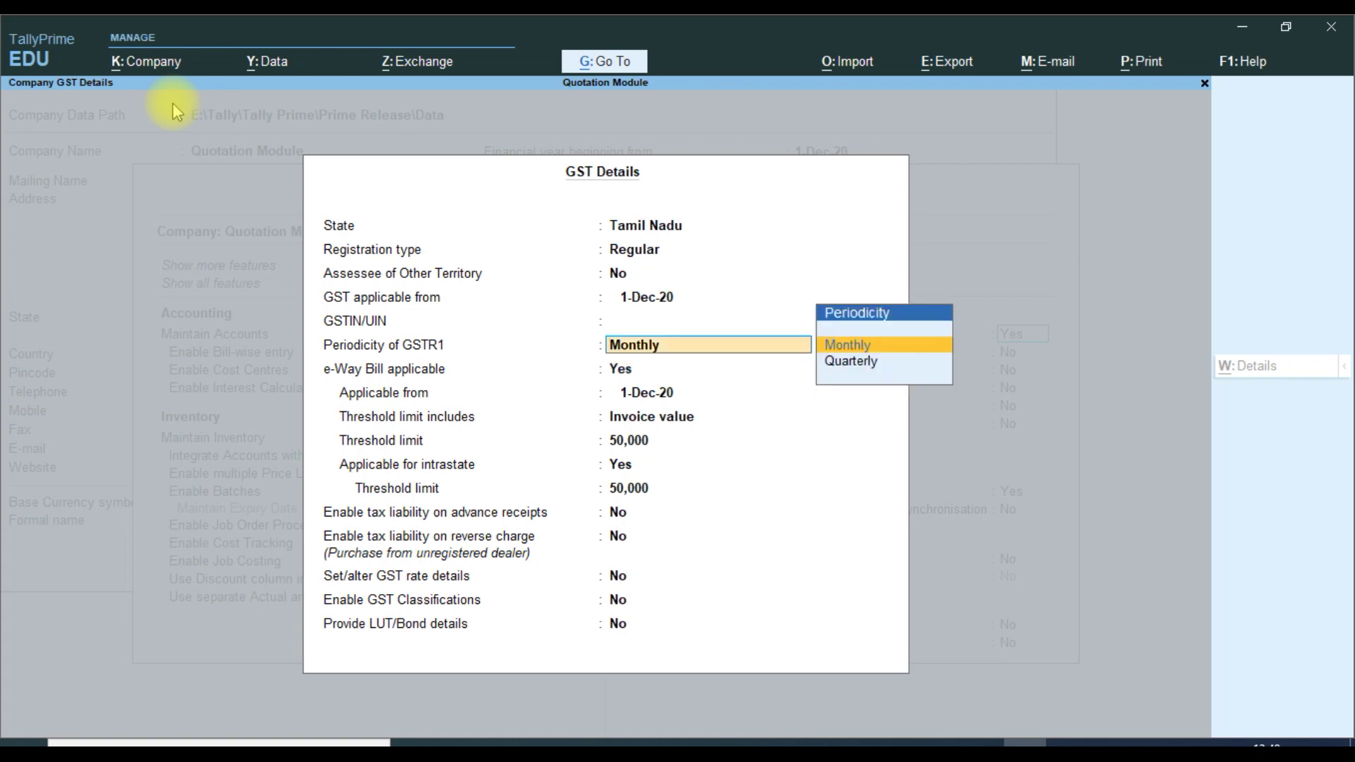
pyautogui.press('Up')
pyautogui.write('9465465456454')
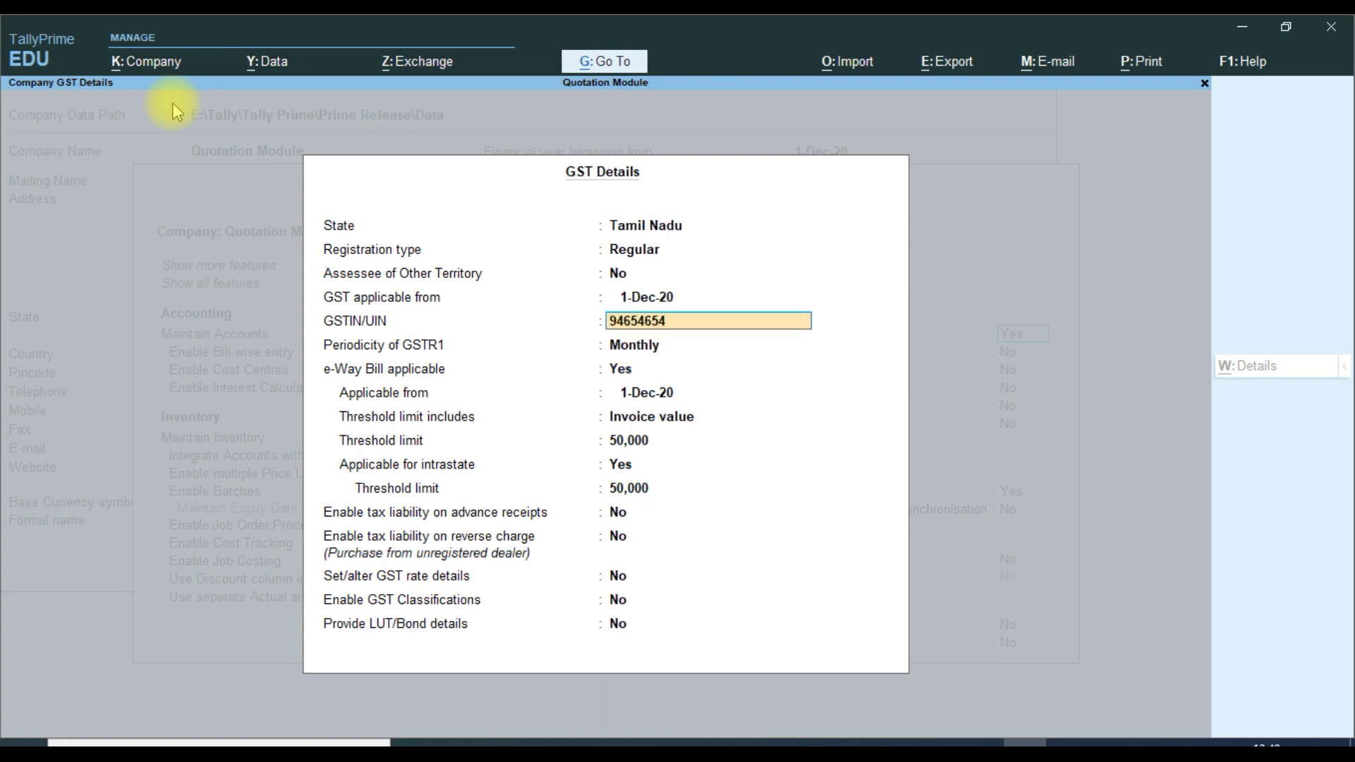
pyautogui.press('Return')
pyautogui.press('Return')
pyautogui.press('Return')
pyautogui.press('Return')
pyautogui.press('Return')
pyautogui.press('Return')
pyautogui.press('Return')
pyautogui.press('Return')
pyautogui.press('Return')
pyautogui.press('Return')
pyautogui.press('Return')
pyautogui.press('Return')
pyautogui.press('Return')
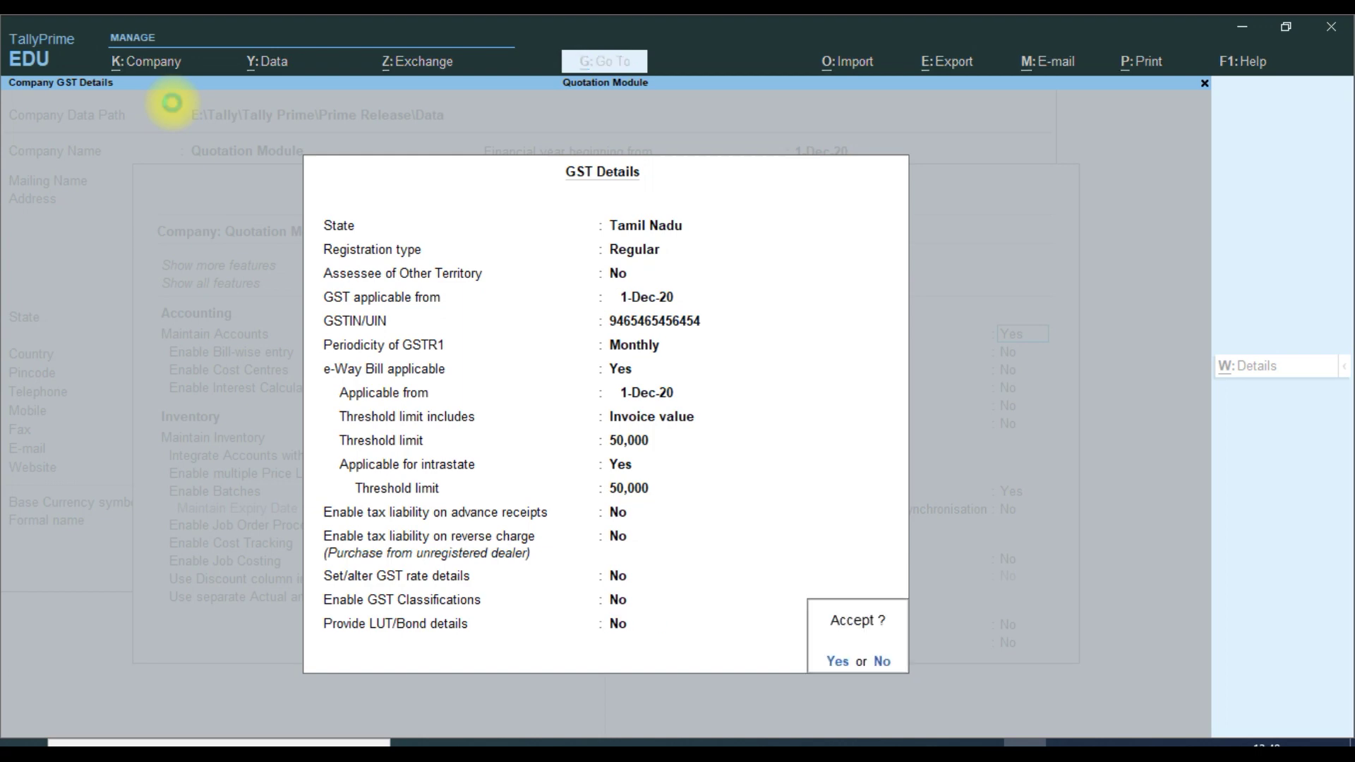
pyautogui.press('Return')
# Keep the remaining taxation, online access, payroll and other company features at their defaults and save
pyautogui.press('Return')
pyautogui.press('Return')
pyautogui.press('Return')
pyautogui.press('Return')
pyautogui.press('Return')
pyautogui.press('Return')
pyautogui.press('Return')
pyautogui.press('Return')
pyautogui.press('Return')
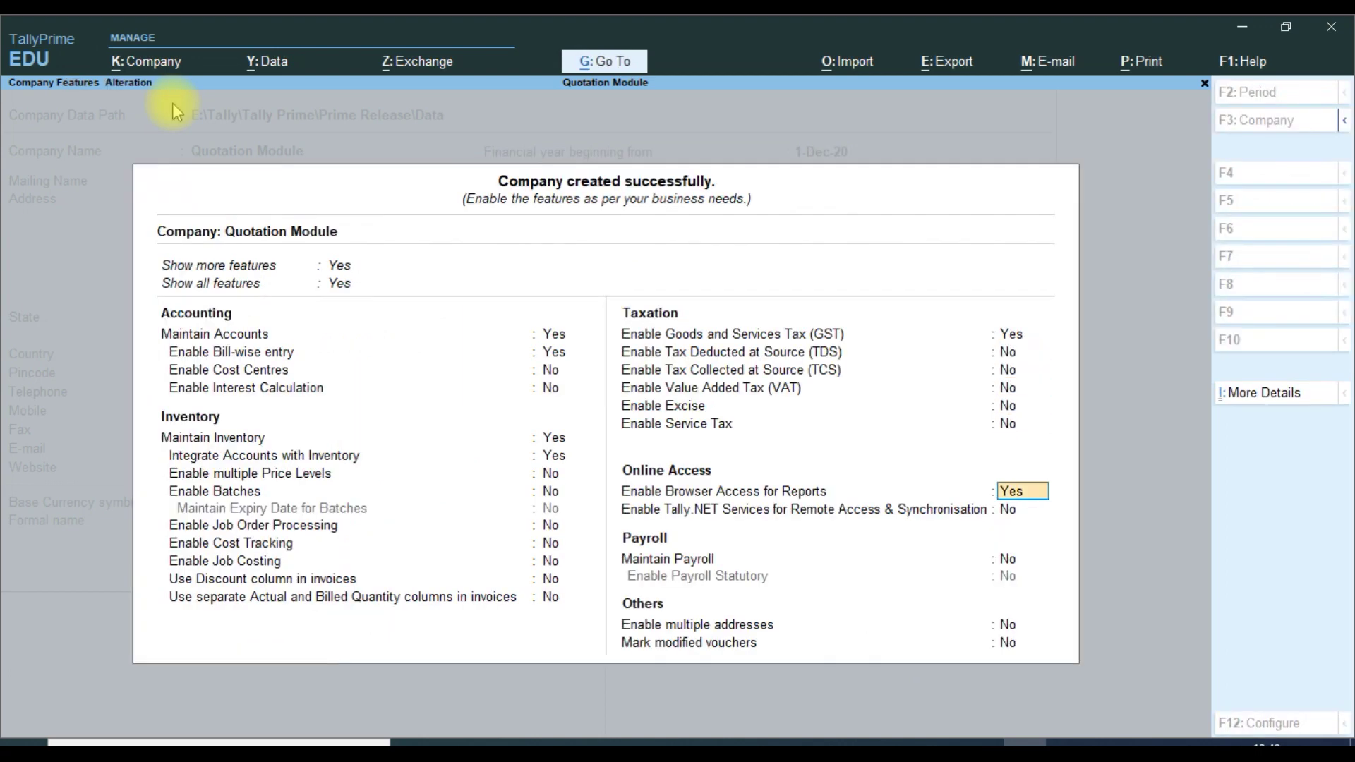
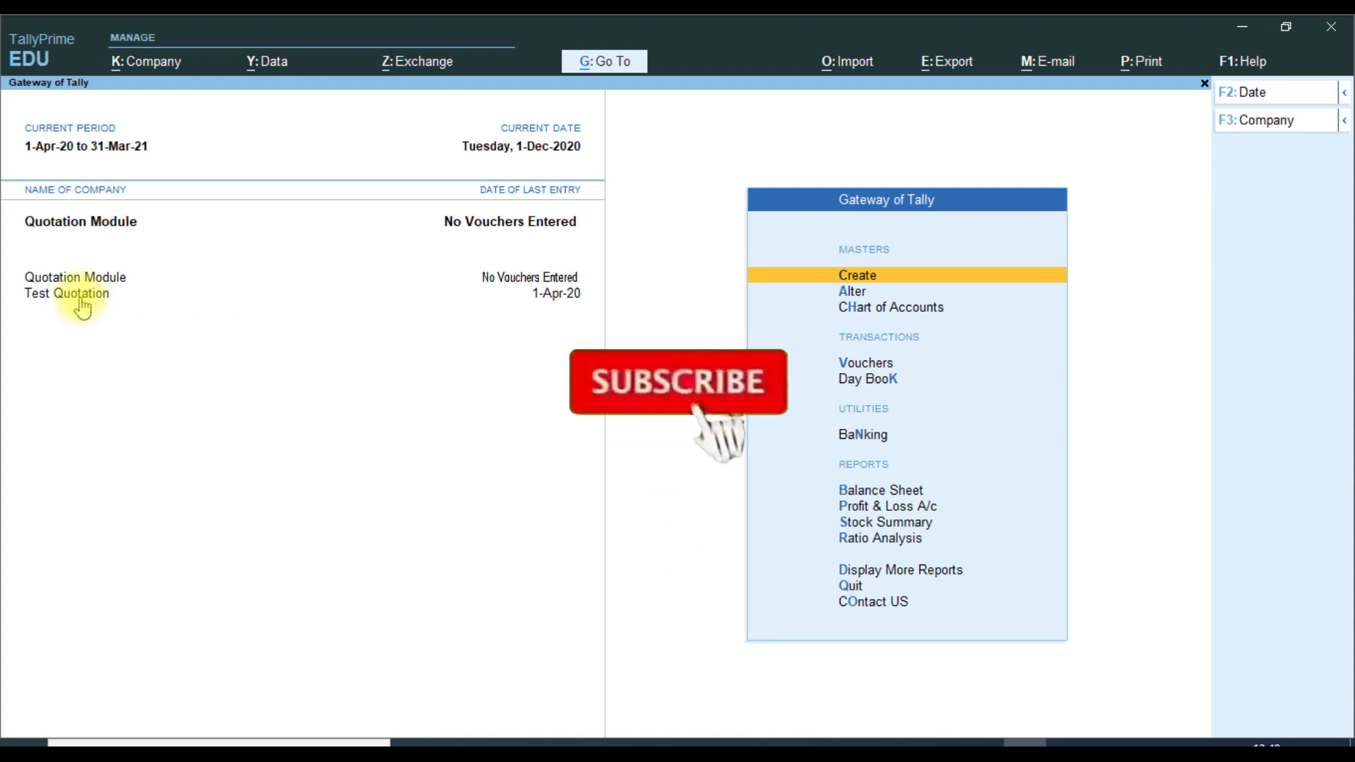
# Make Test Quotation the active company and shut it, leaving Quotation Module open
pyautogui.click(81, 301)
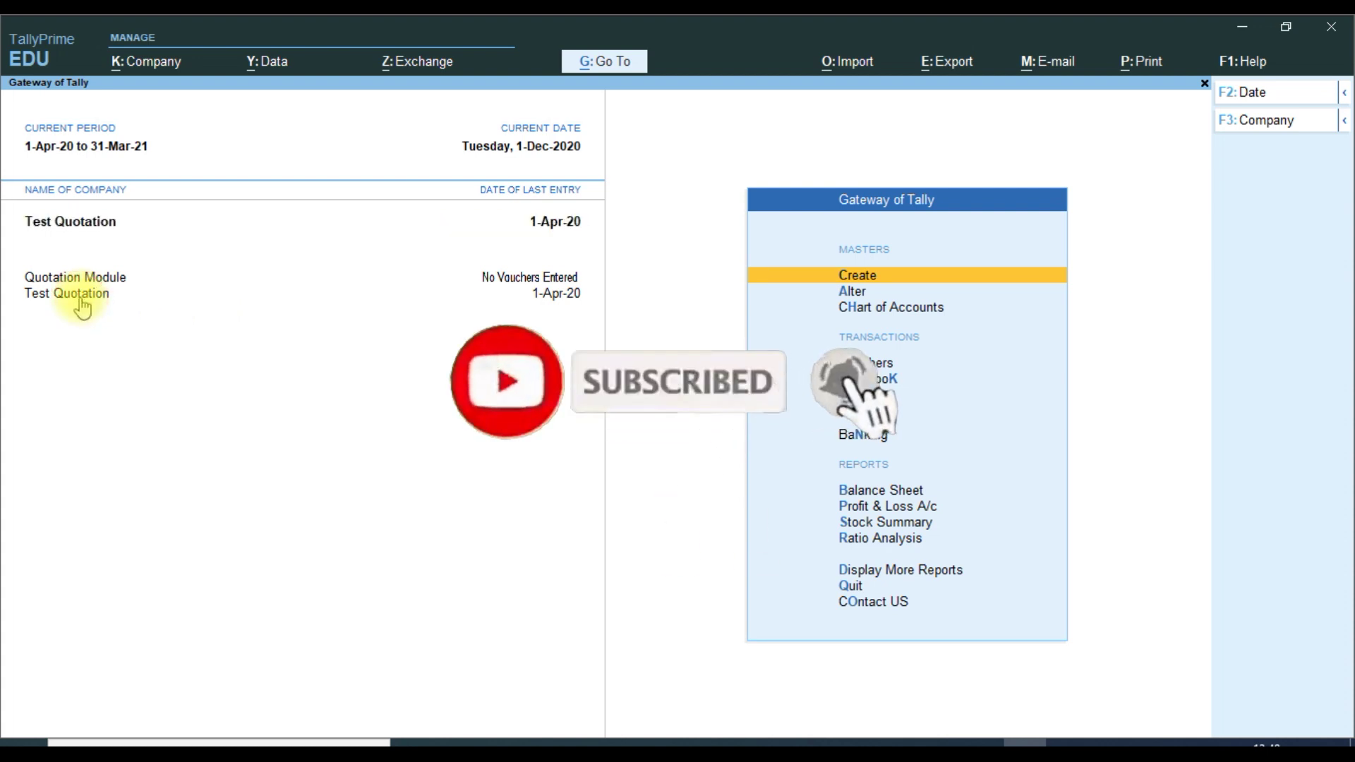
pyautogui.click(146, 63)
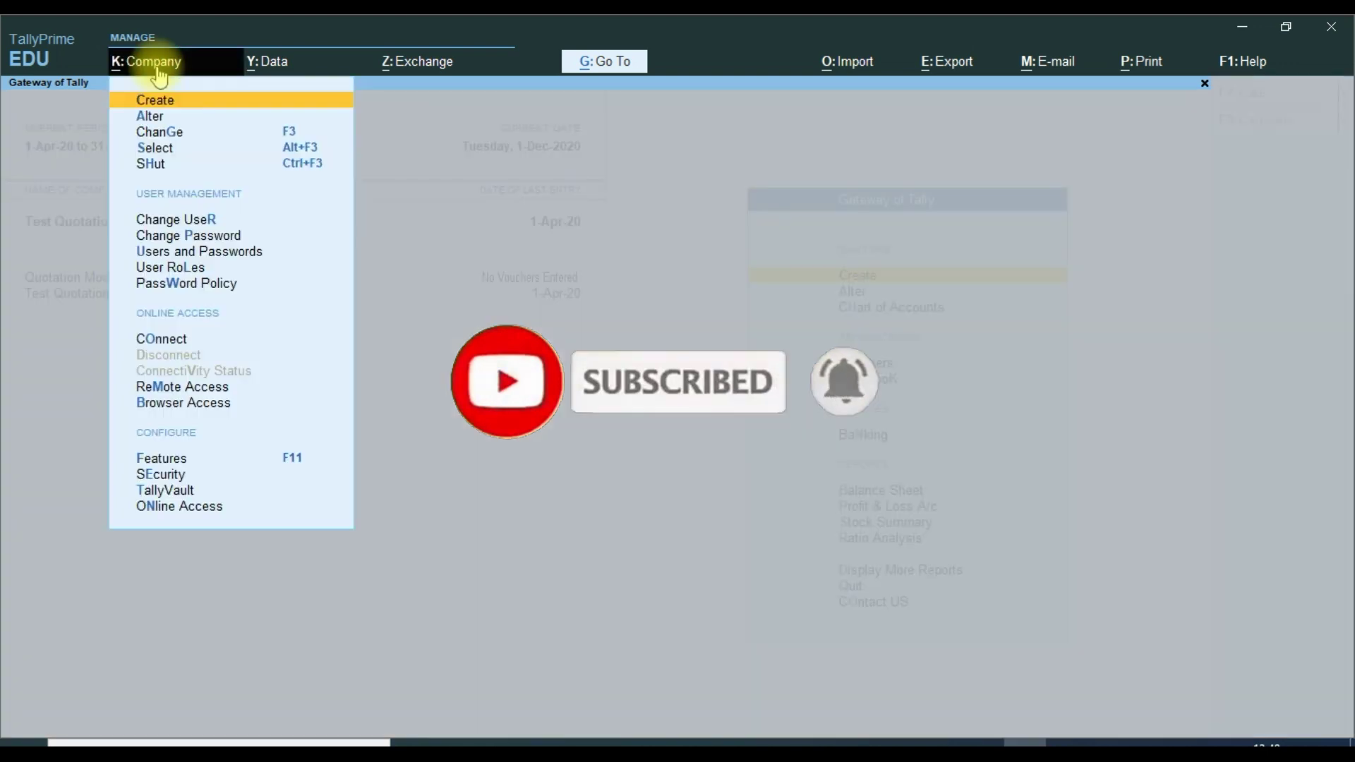
pyautogui.click(151, 165)
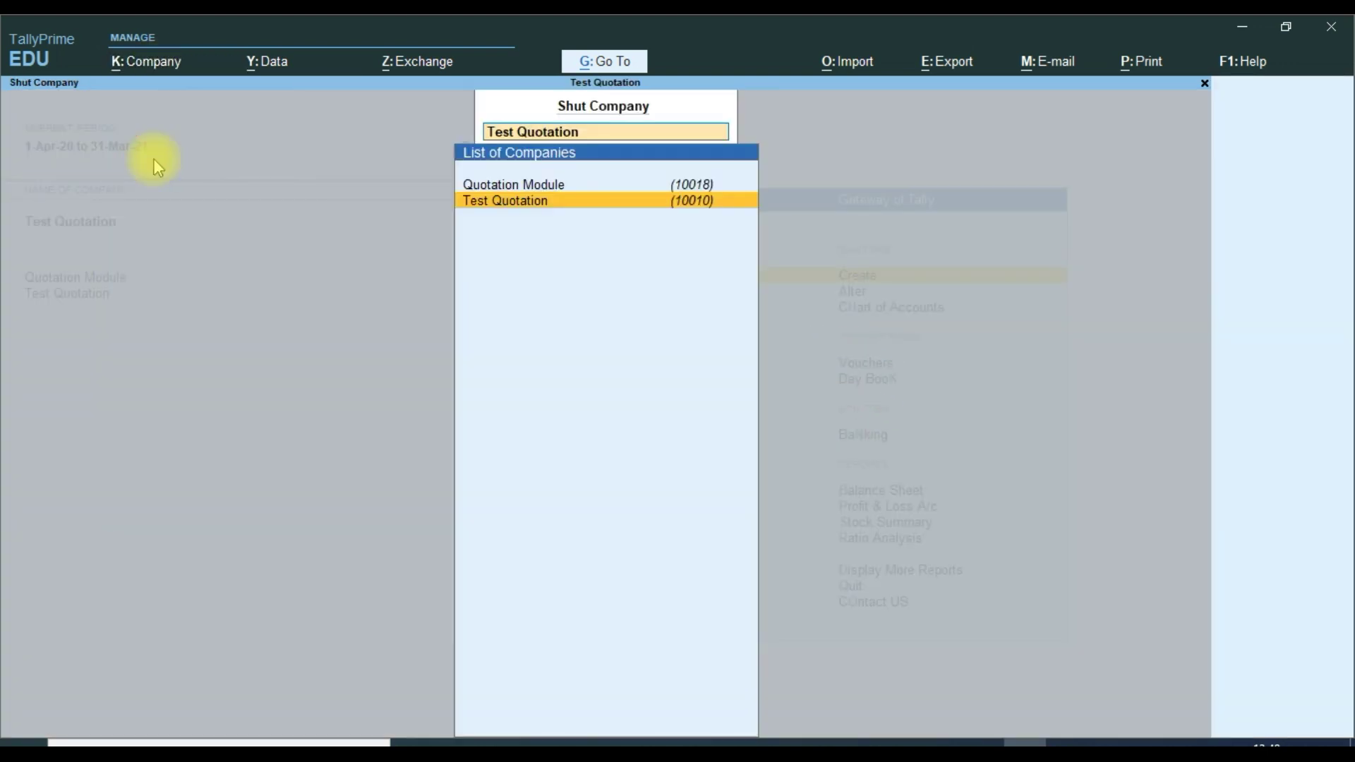
pyautogui.press('Return')
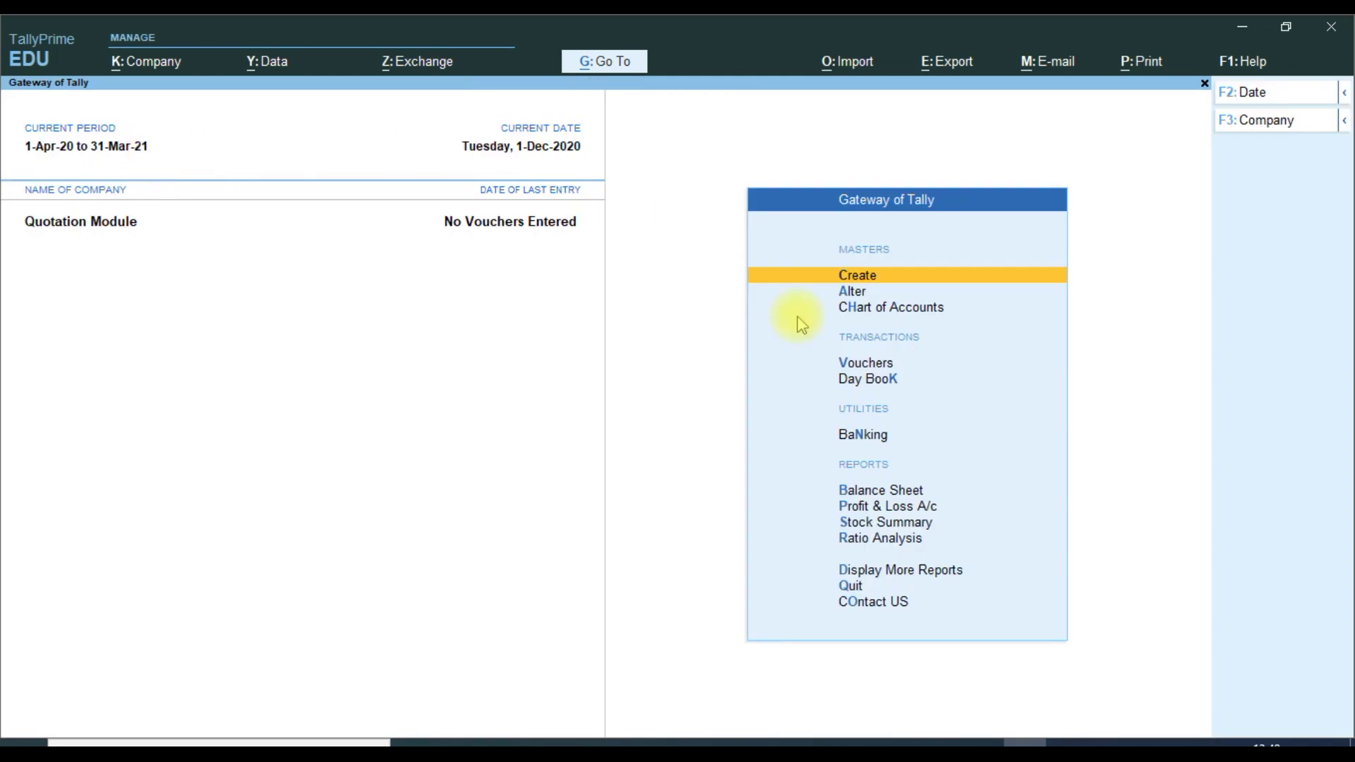
# Switch to File Explorer and copy the full path of Quotation Process.tcp in the tallyprimetcps folder
pyautogui.hotkey('alt', 'Tab')
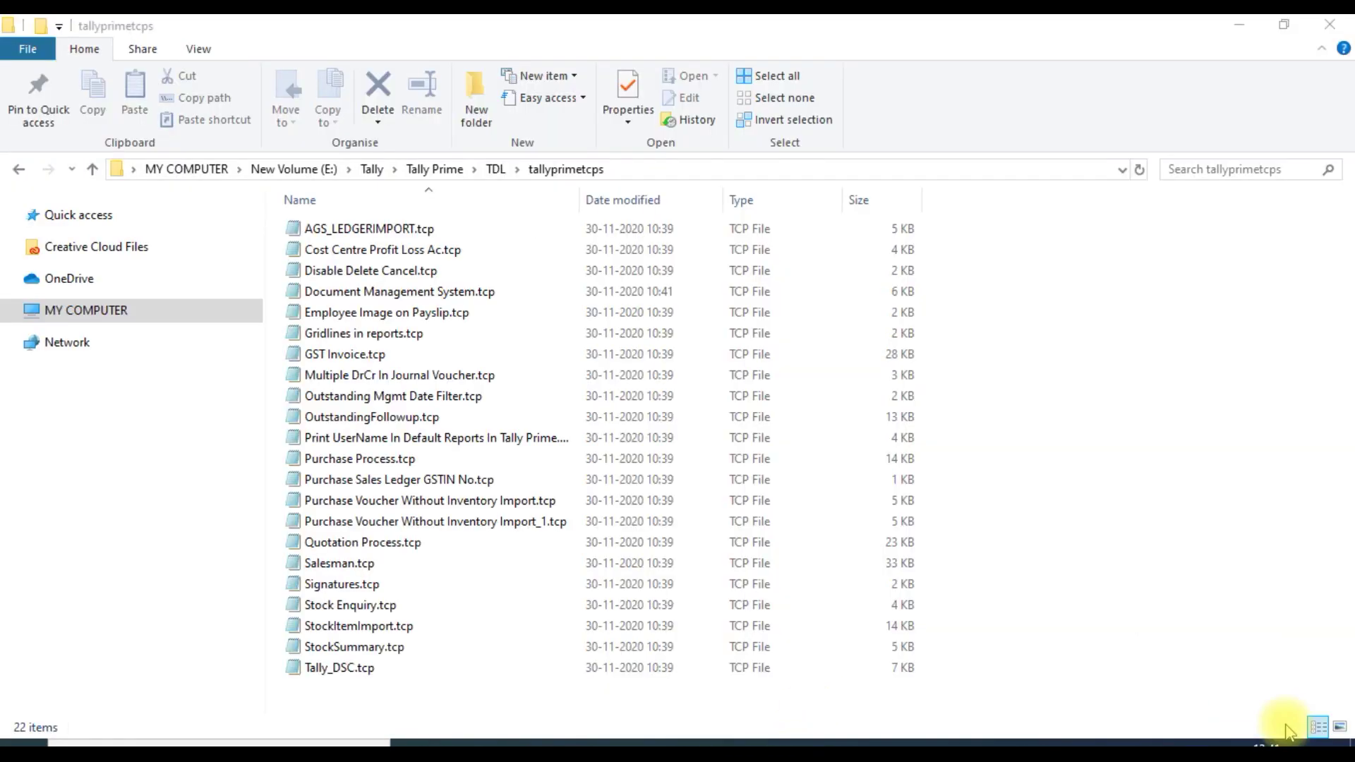
pyautogui.click(634, 175)
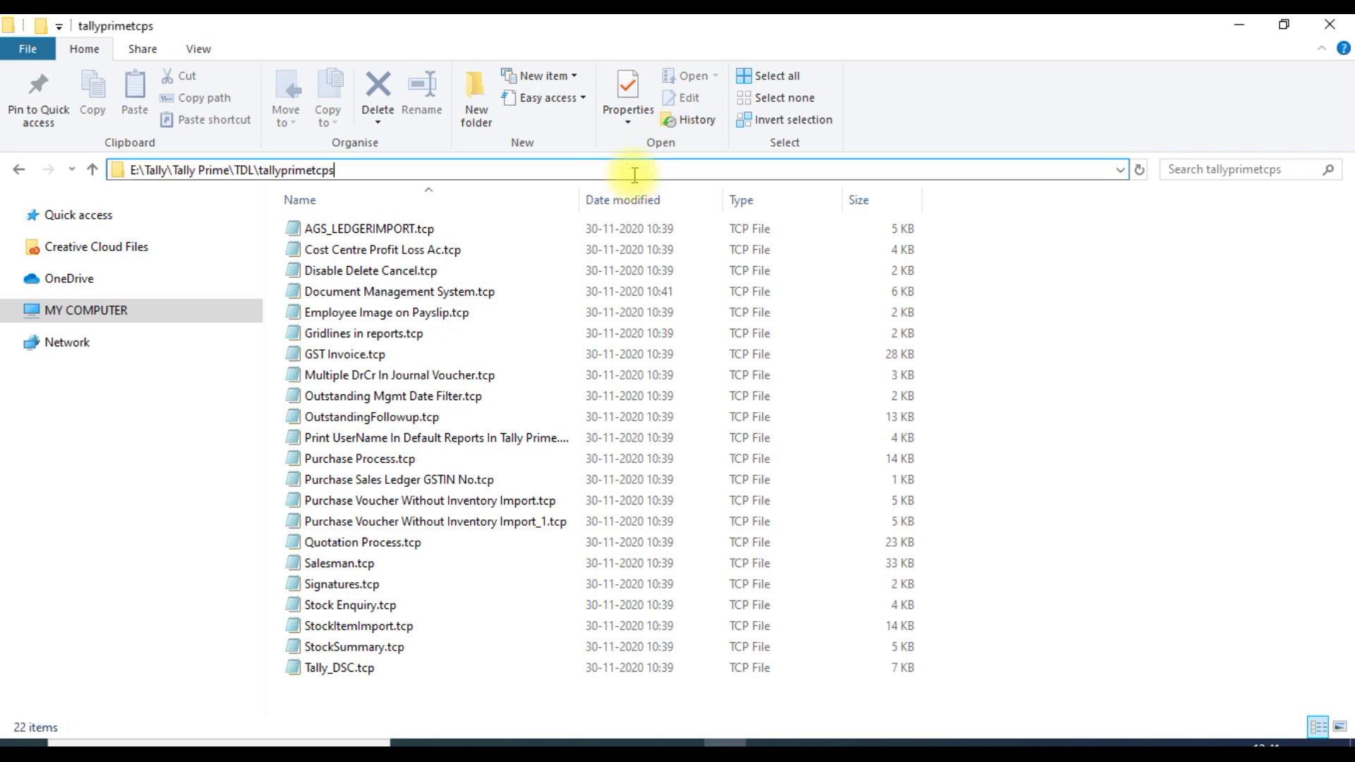
pyautogui.write('\\Q')
pyautogui.press('Down')
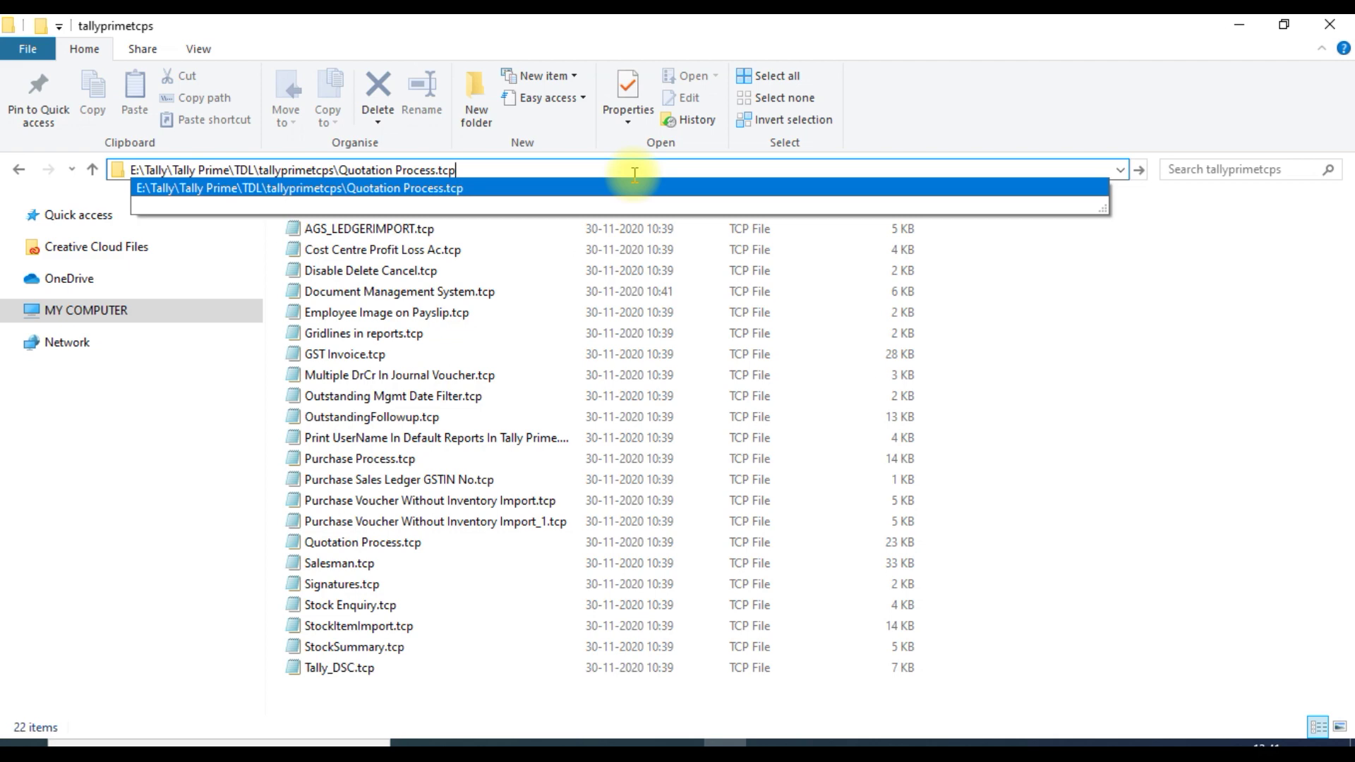
pyautogui.hotkey('ctrl', 'a')
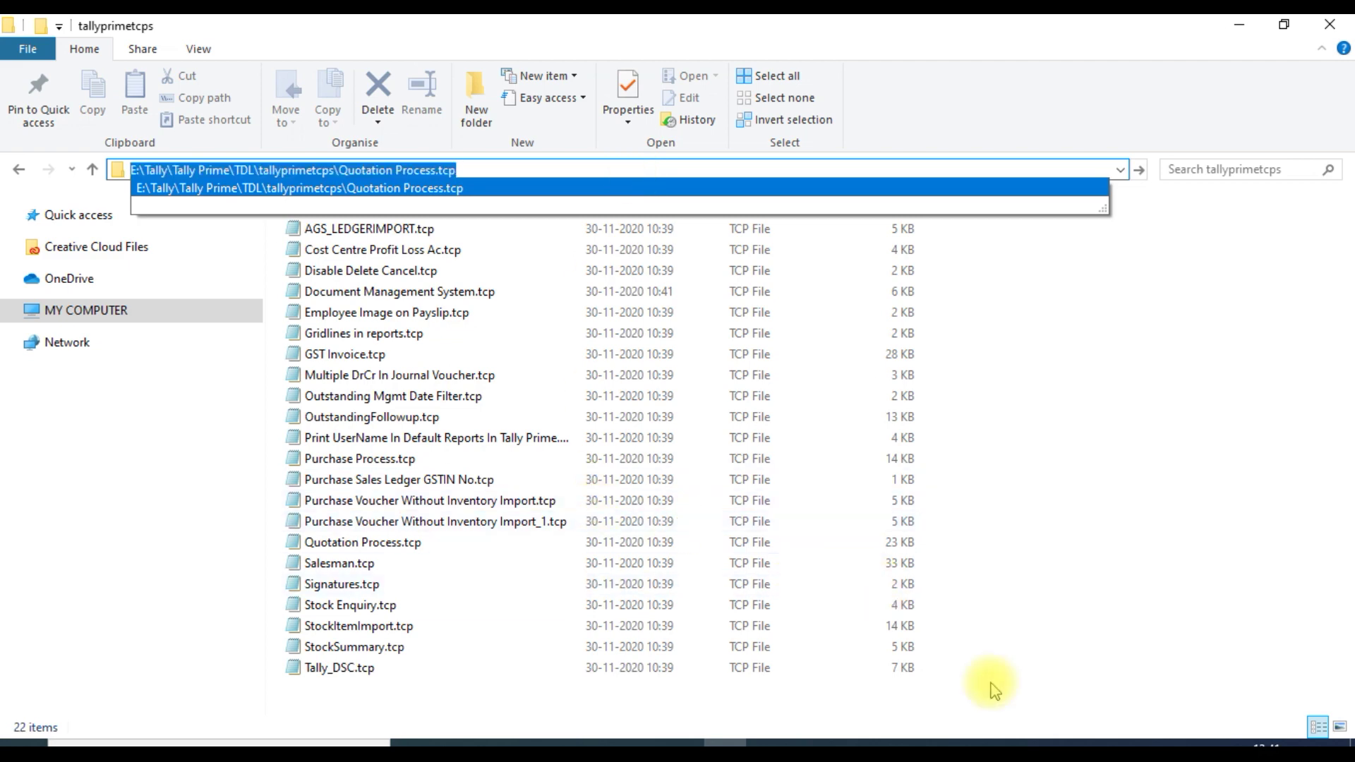
# Return to TallyPrime and open the TDL & Add-On management screen
pyautogui.moveTo(731, 742)
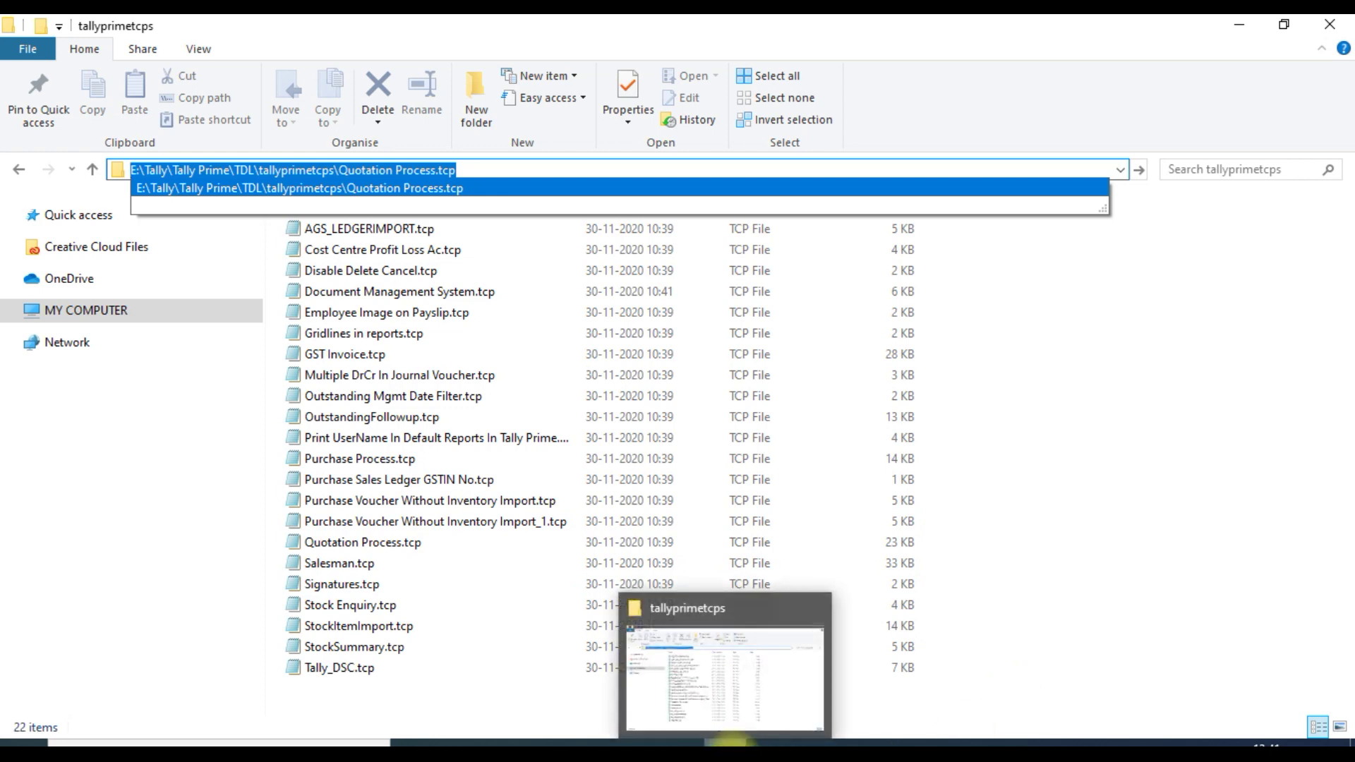
pyautogui.click(1027, 742)
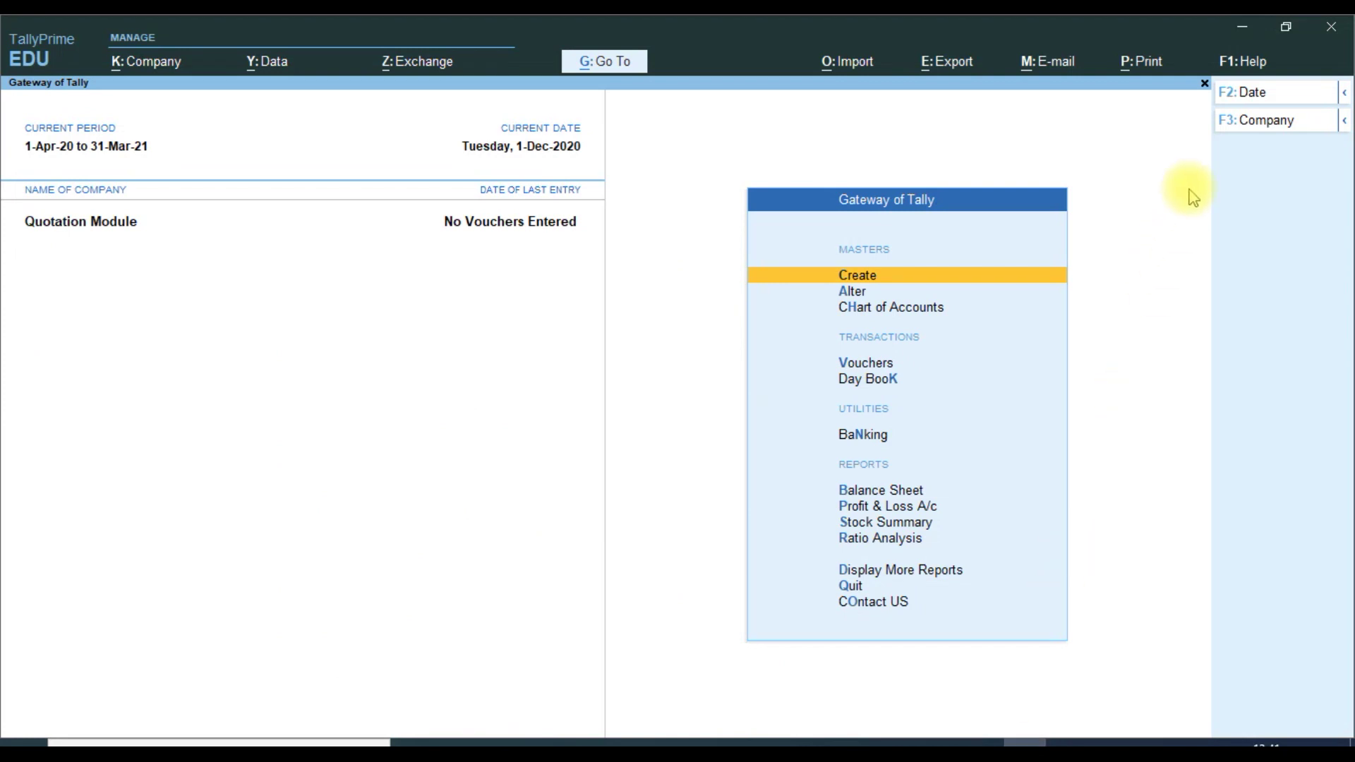
pyautogui.click(1235, 67)
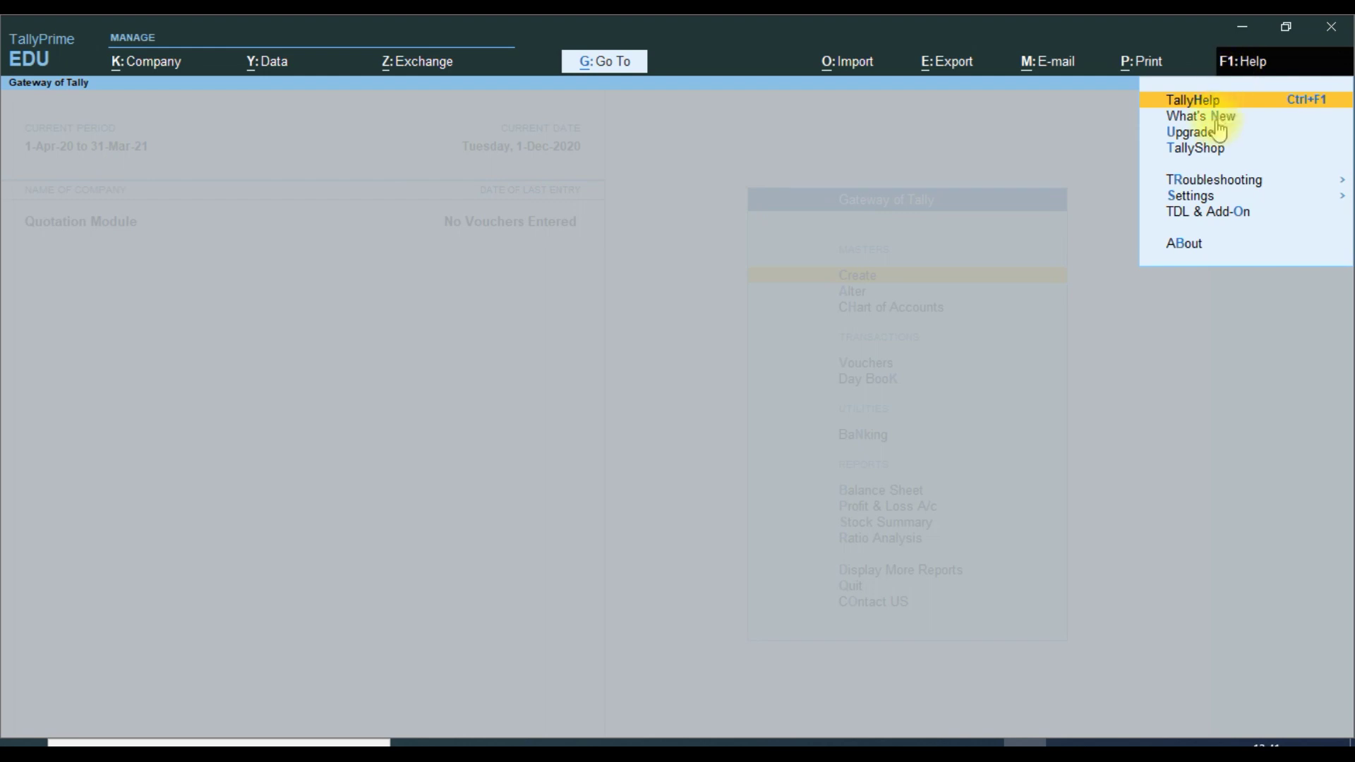
pyautogui.press('Down')
pyautogui.press('Down')
pyautogui.press('Down')
pyautogui.press('Down')
pyautogui.press('Down')
pyautogui.press('Down')
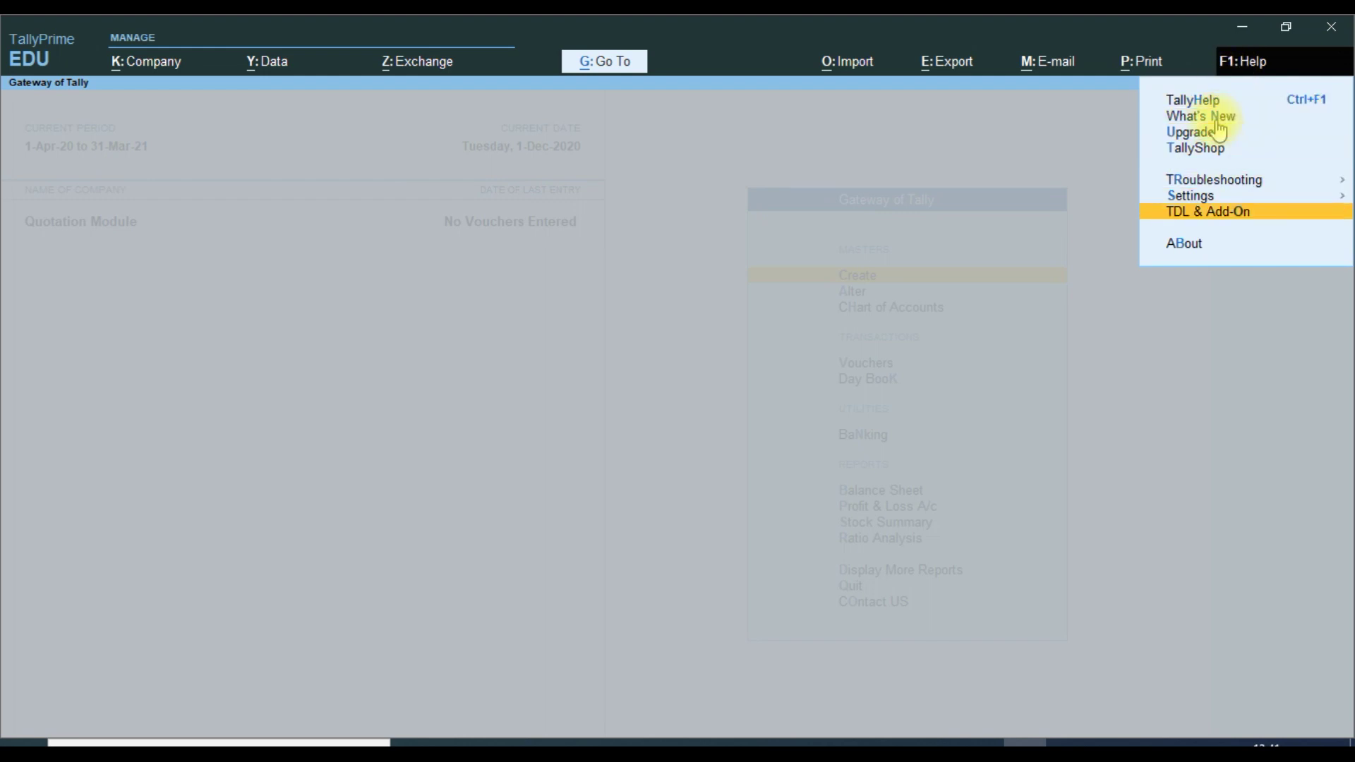
pyautogui.click(1201, 214)
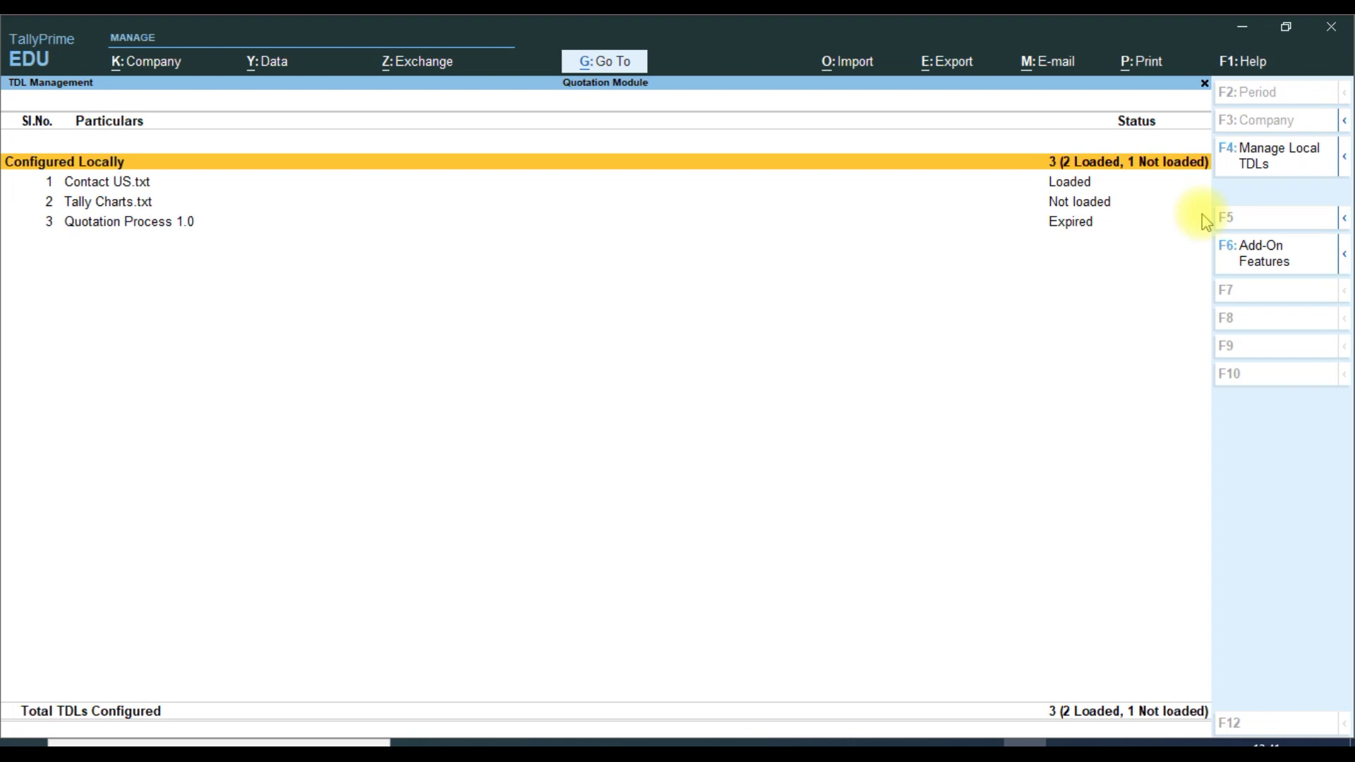
# Specify E:\Tally\Tally Prime\TDL\tallyprimetcps\Quotation Process.tcp in the local TDL configuration, keep Load TDL at Yes and save
pyautogui.click(1244, 169)
pyautogui.press('Return')
pyautogui.press('Return')
pyautogui.press('Return')
pyautogui.press('Return')
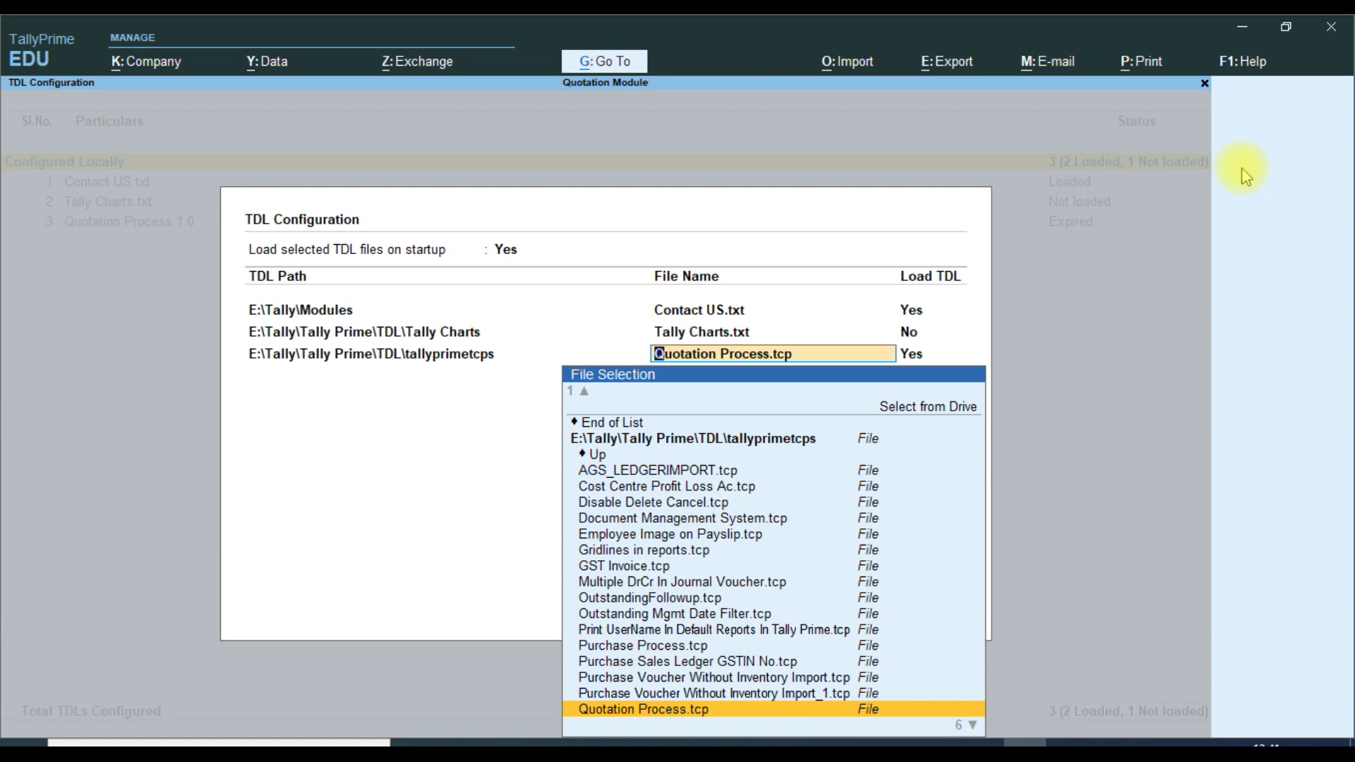
pyautogui.press('Return')
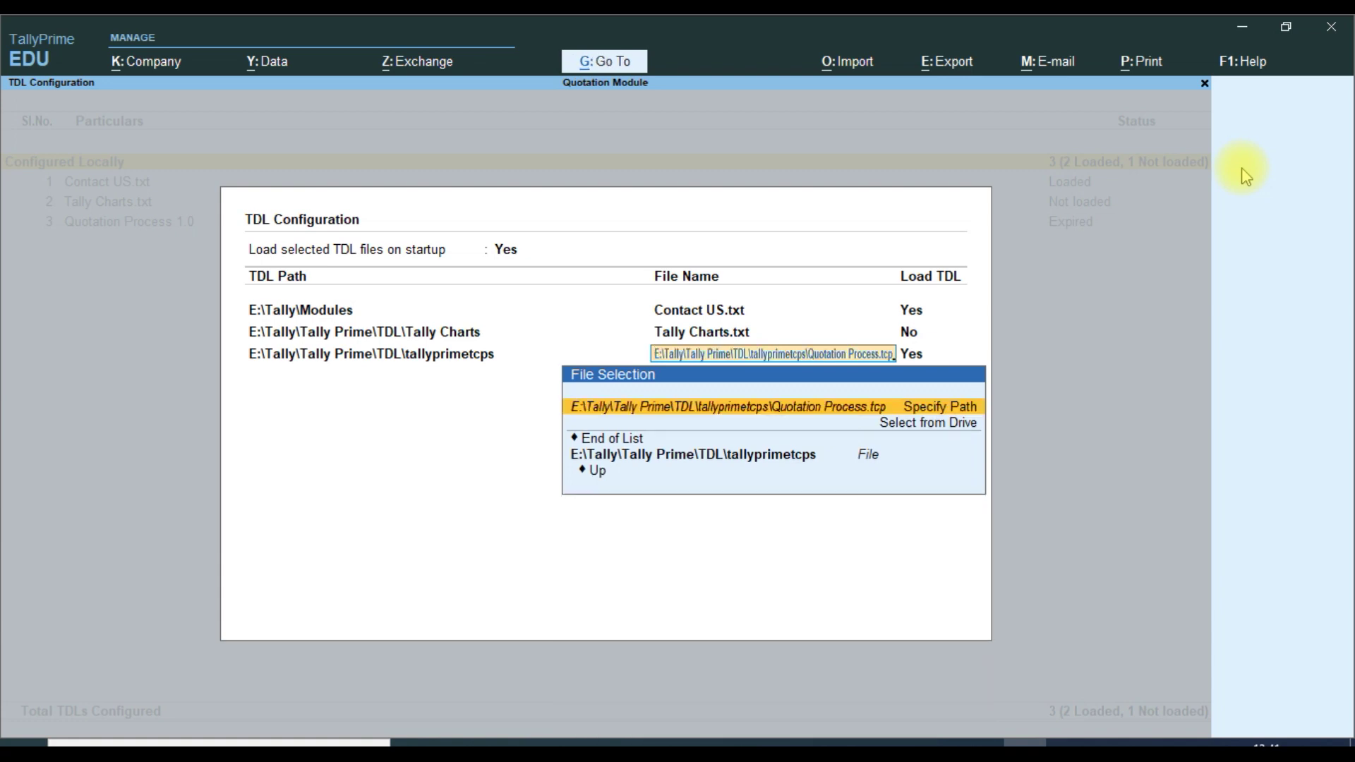
pyautogui.press('Return')
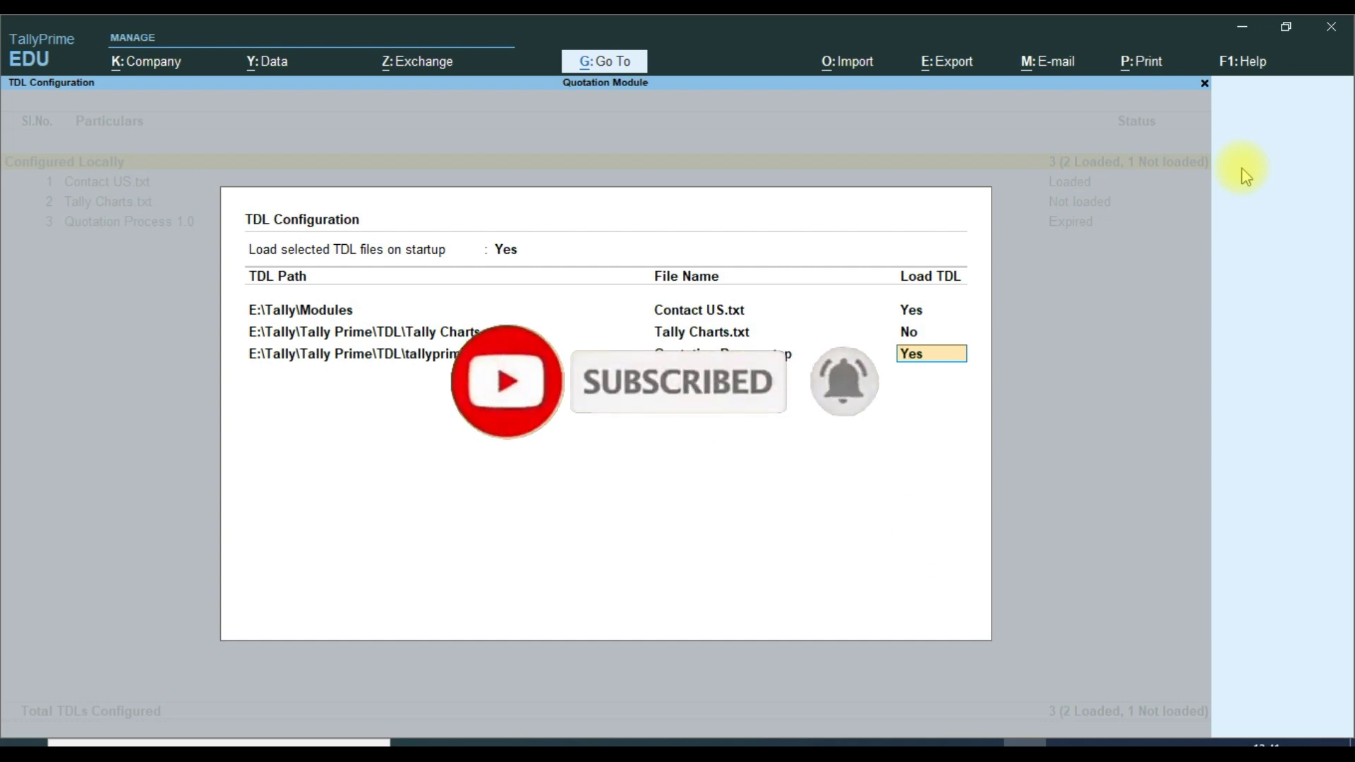
pyautogui.press('Return')
pyautogui.press('Return')
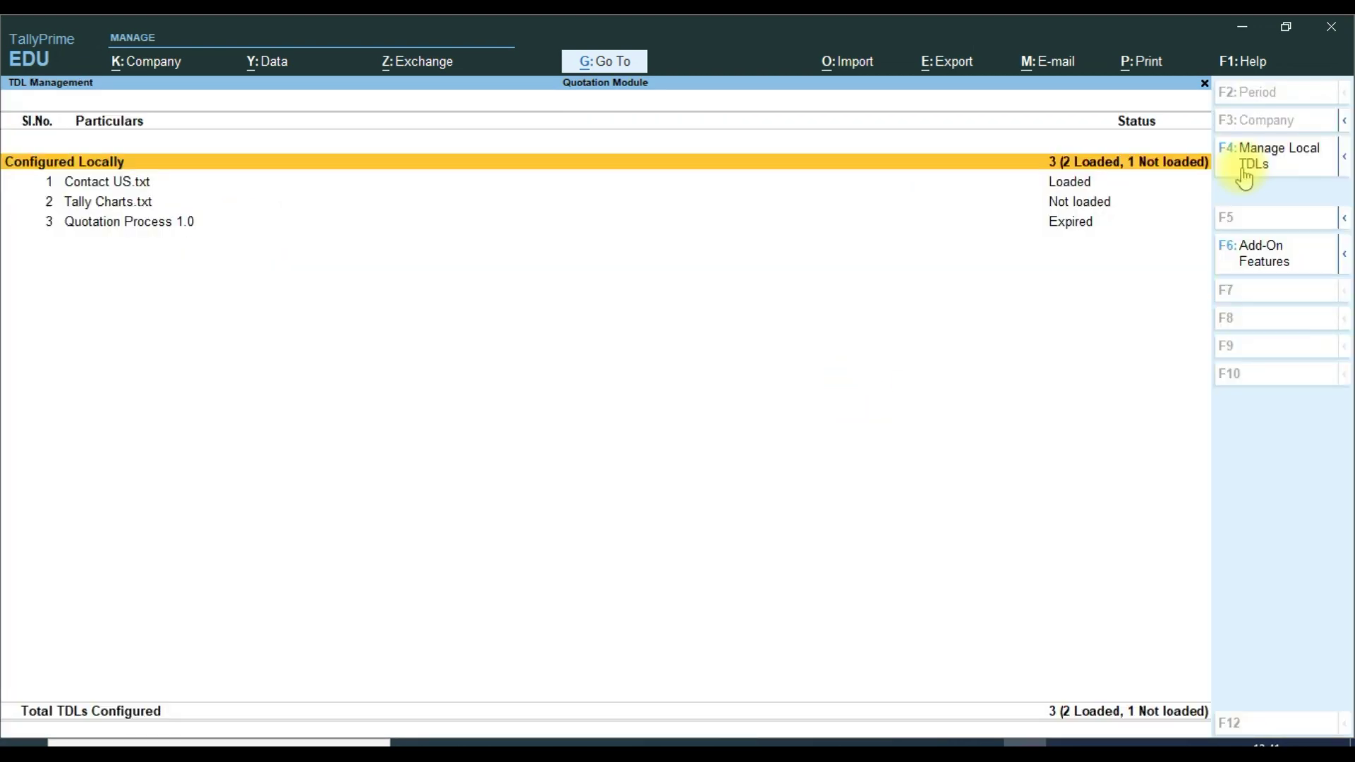
# Set Enable Quatation Module to Yes in the add-on features and accept the change
pyautogui.click(1250, 269)
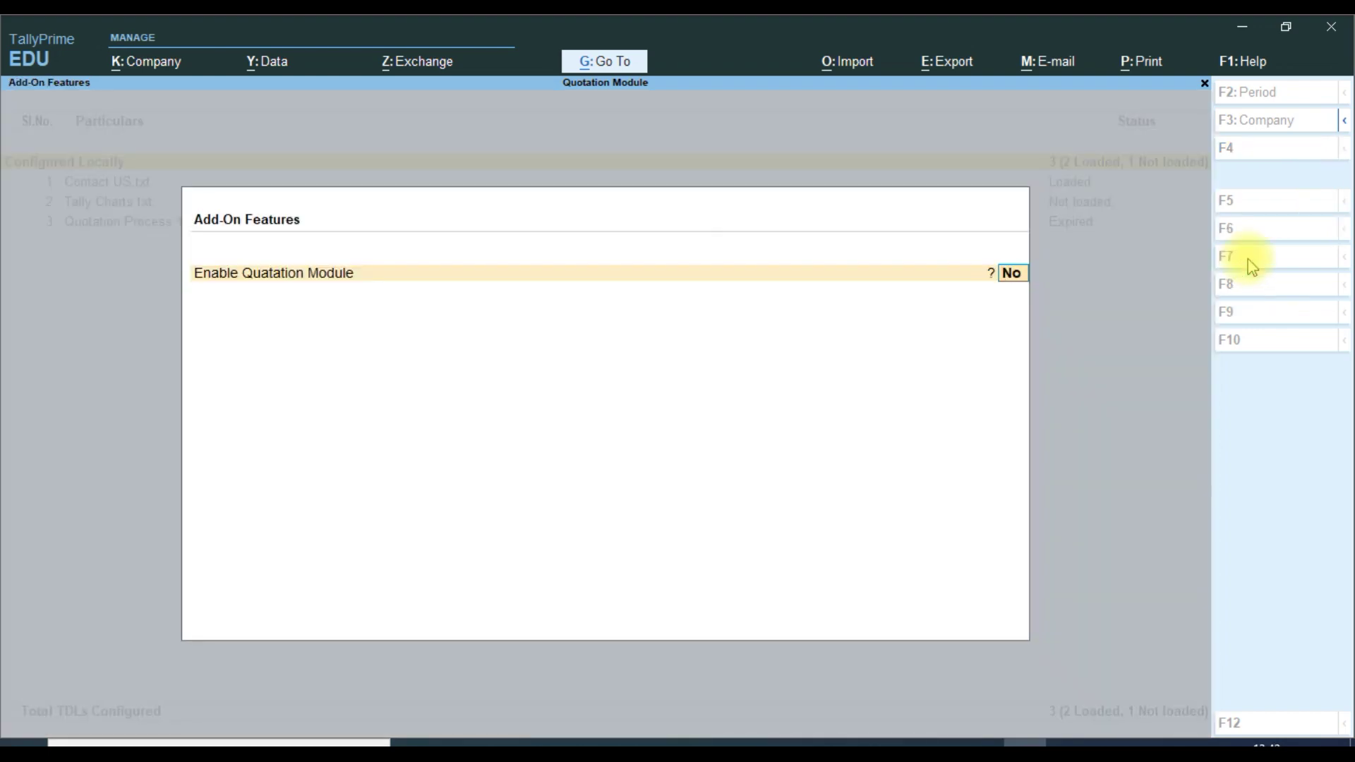
pyautogui.write('yes')
pyautogui.press('Return')
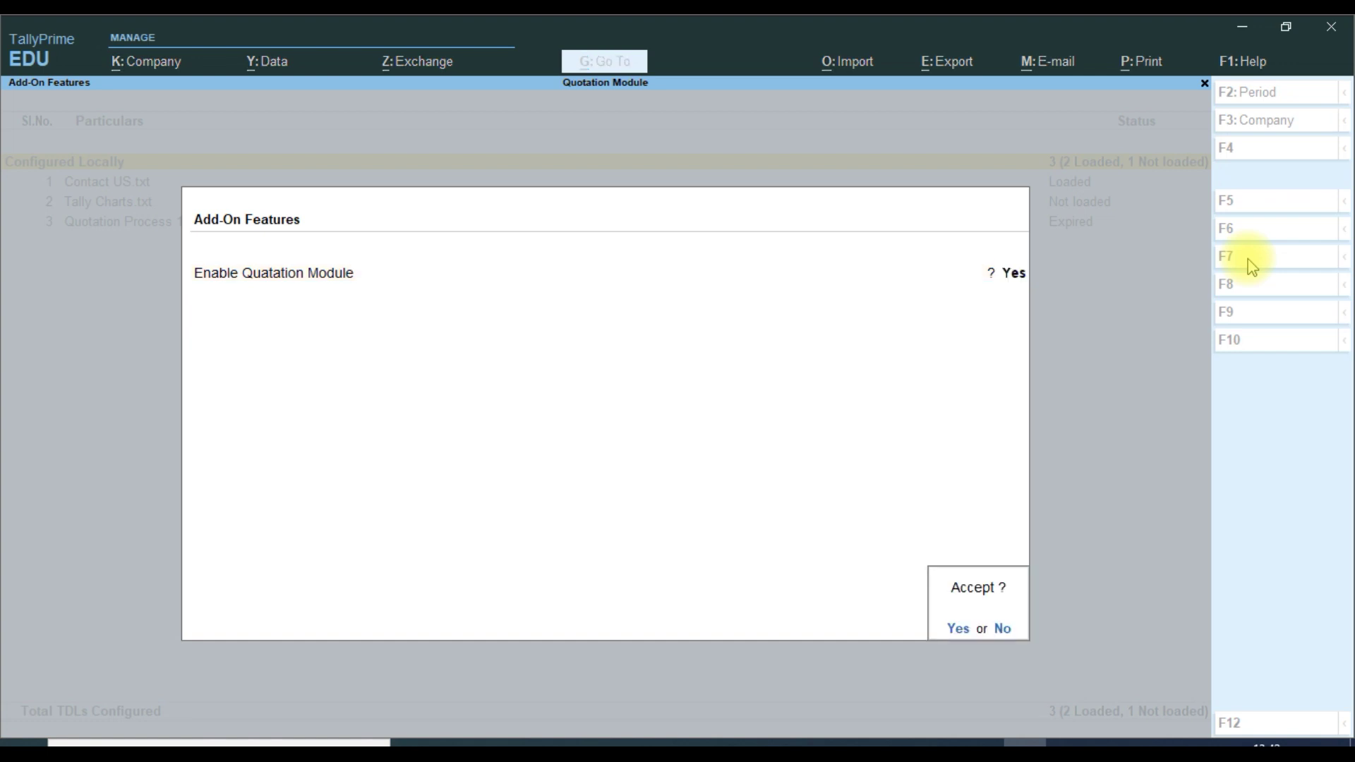
pyautogui.press('Return')
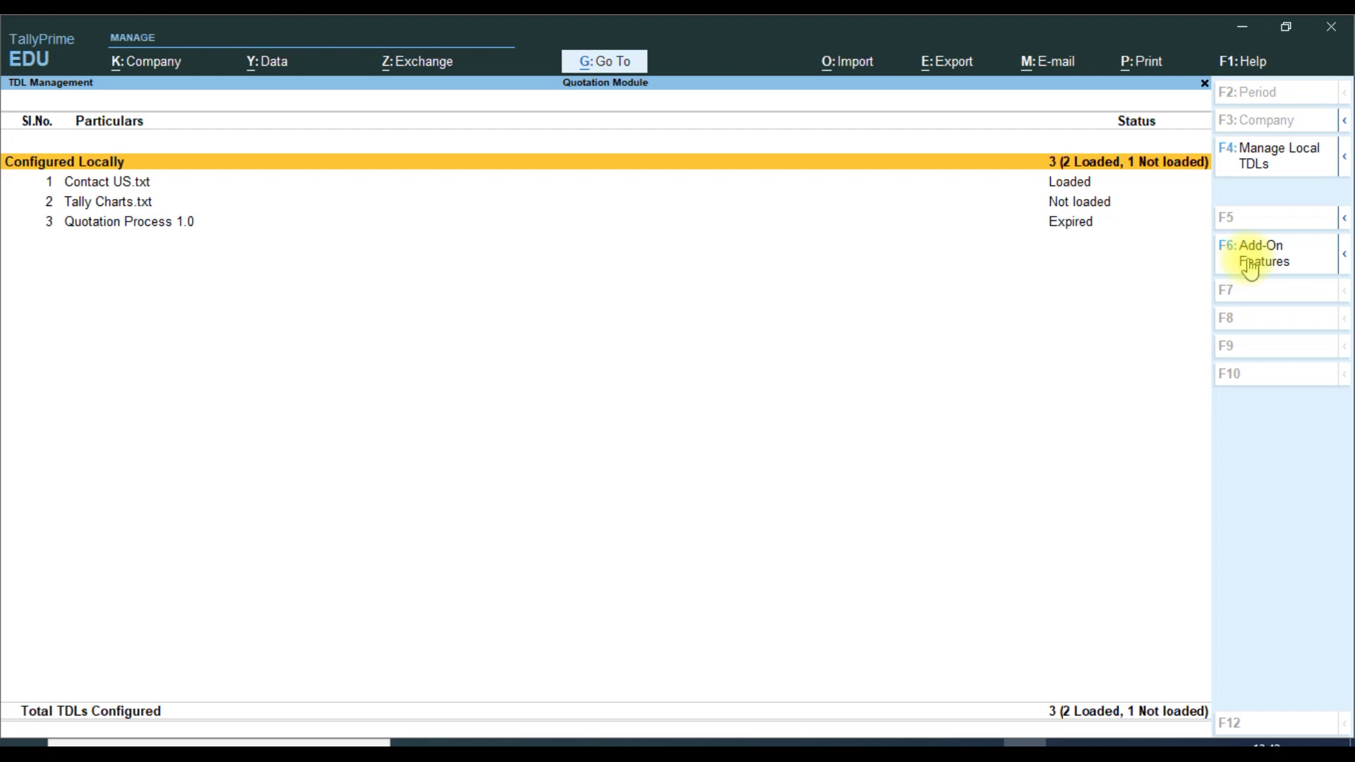
# Review the add-on voucher type settings for Quotations, Sales Order, Delivery Note and Sales, and quit to the Gateway of Tally
pyautogui.click(1249, 267)
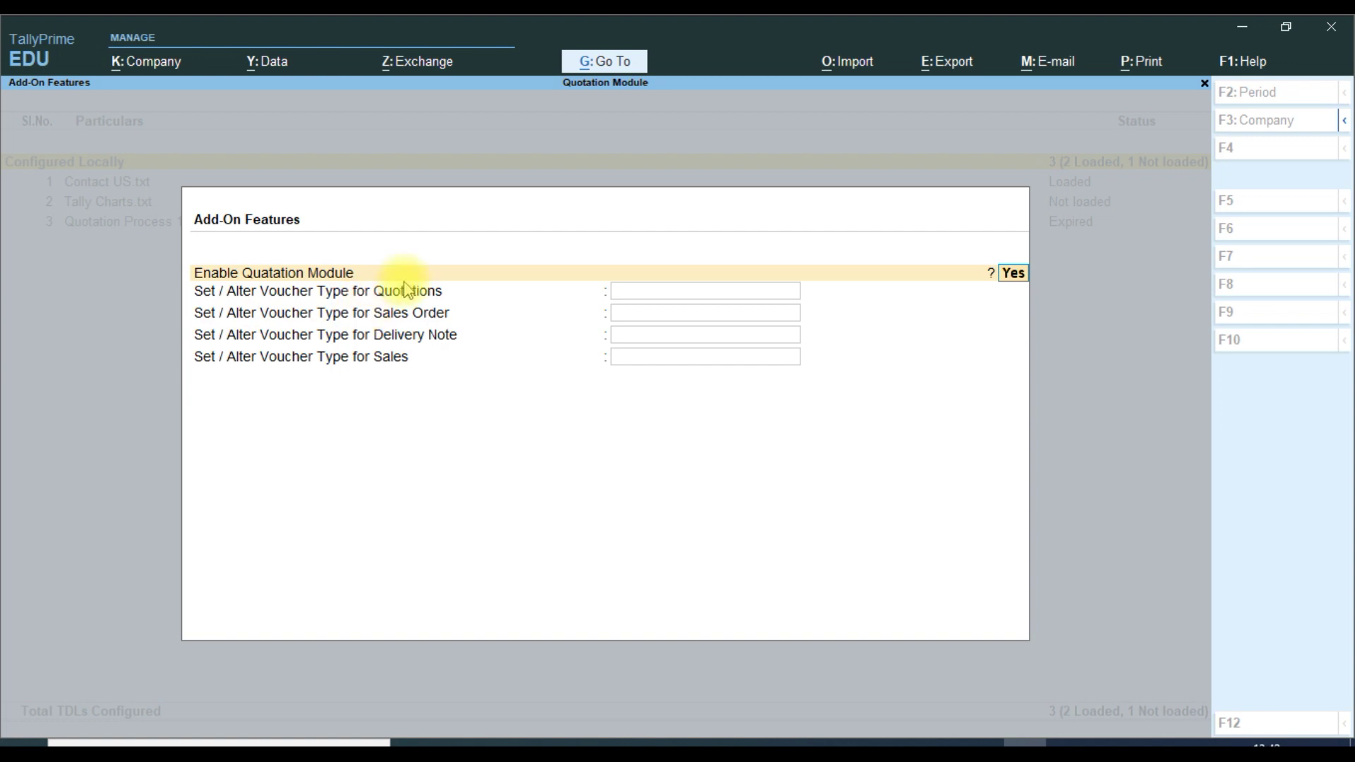
pyautogui.press('Return')
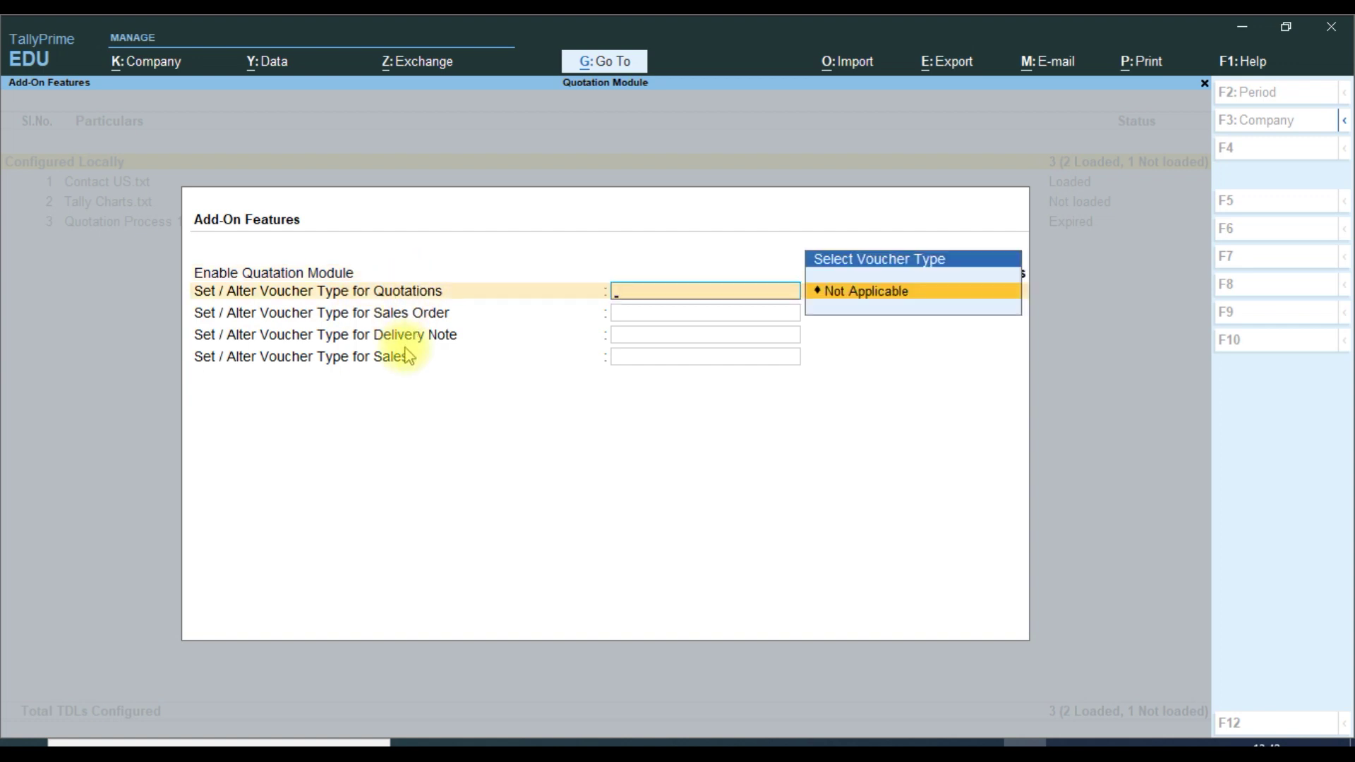
pyautogui.press('Escape')
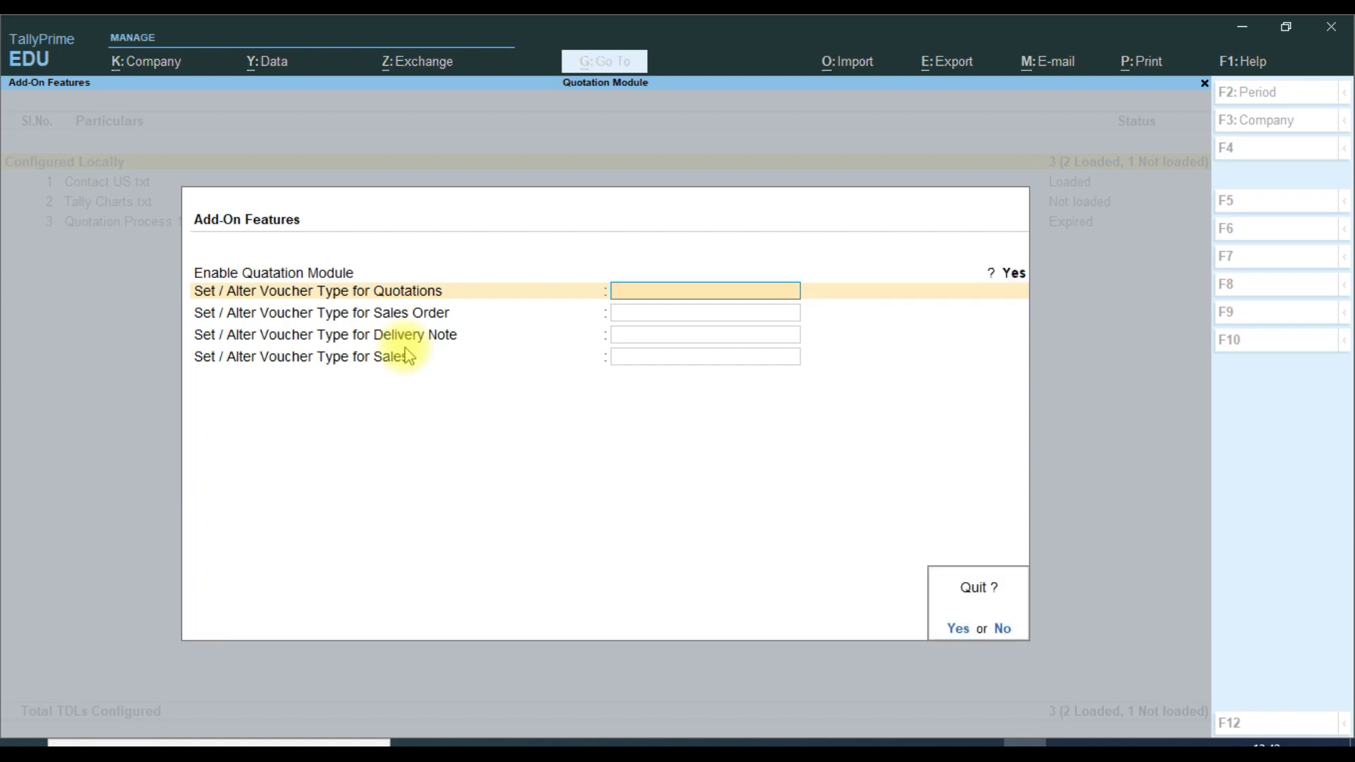
pyautogui.press('y')
pyautogui.press('Escape')
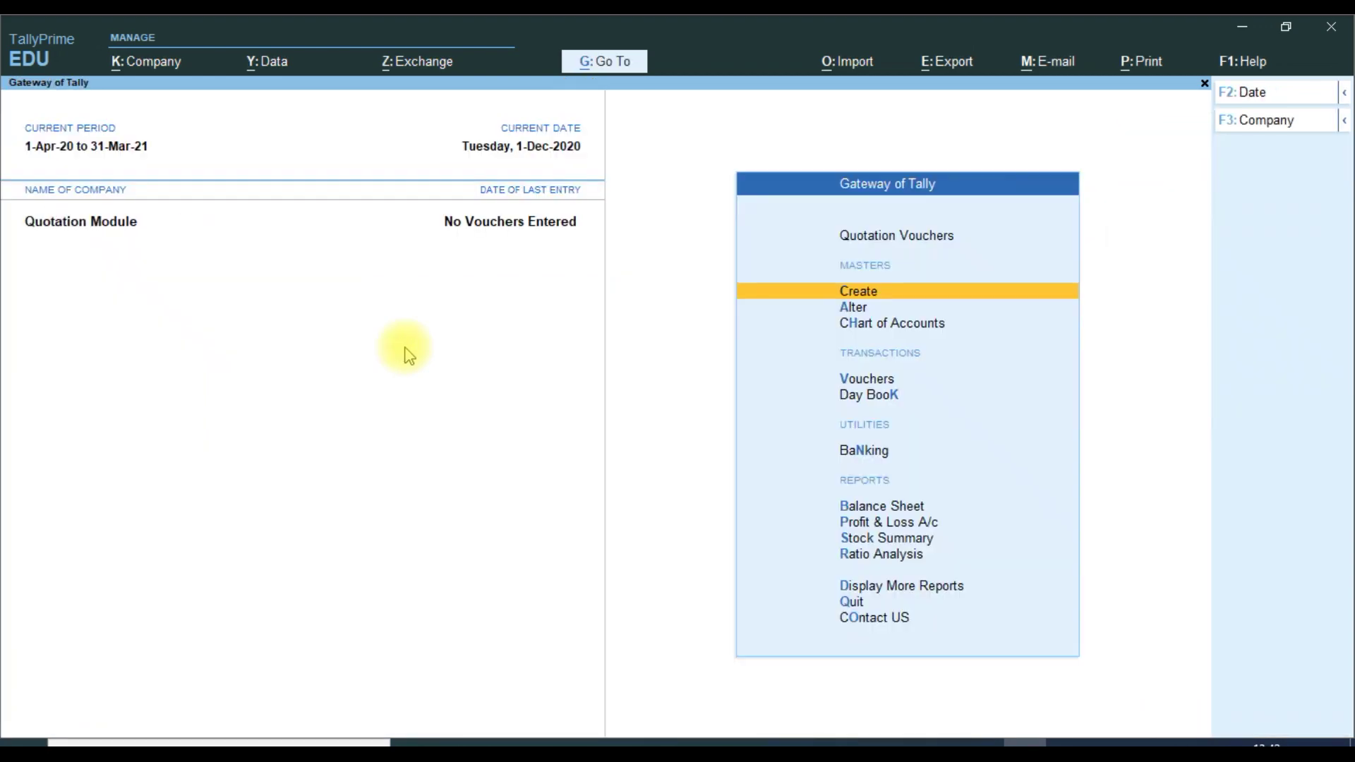
# Check the alterable voucher types for a Quotations entry, and return to the Gateway of Tally
pyautogui.press('Up')
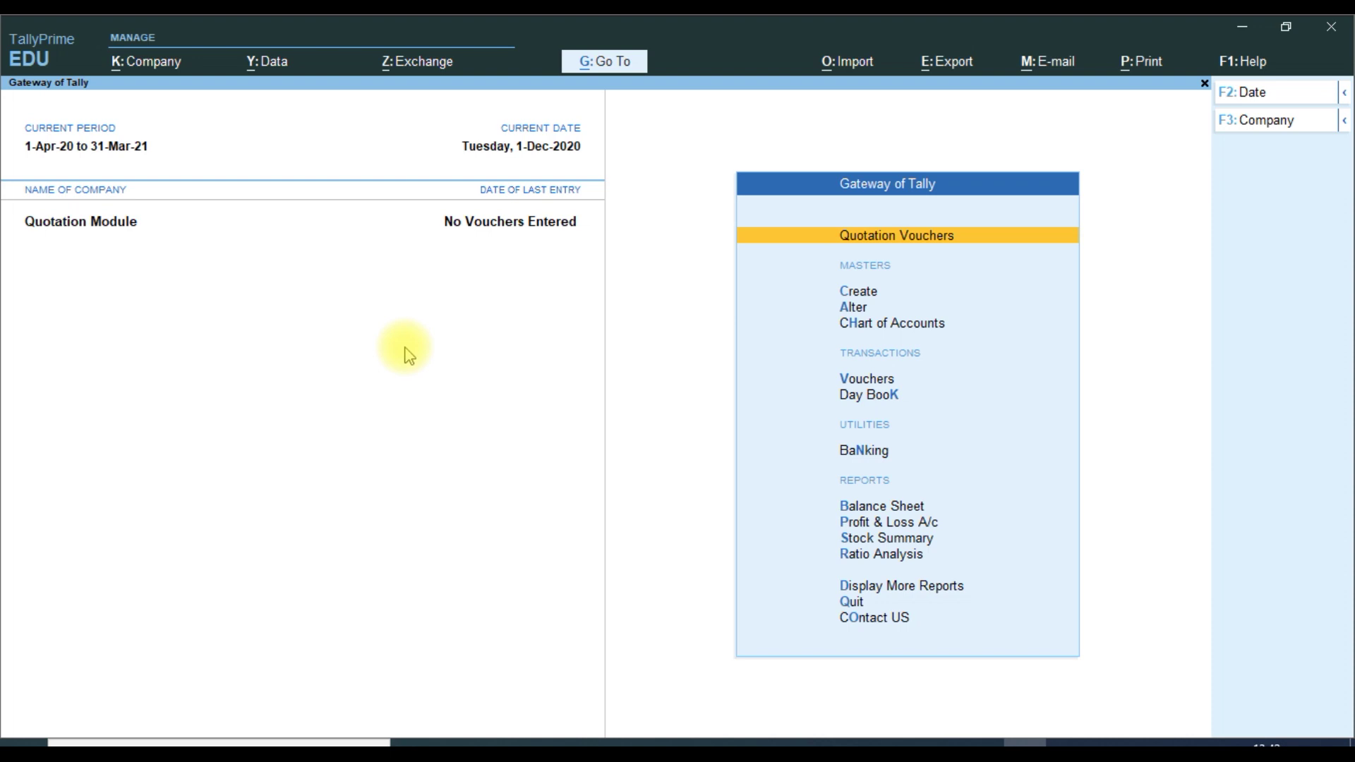
pyautogui.click(1253, 63)
pyautogui.press('Escape')
pyautogui.press('Down')
pyautogui.press('Down')
pyautogui.press('Return')
pyautogui.press('Down')
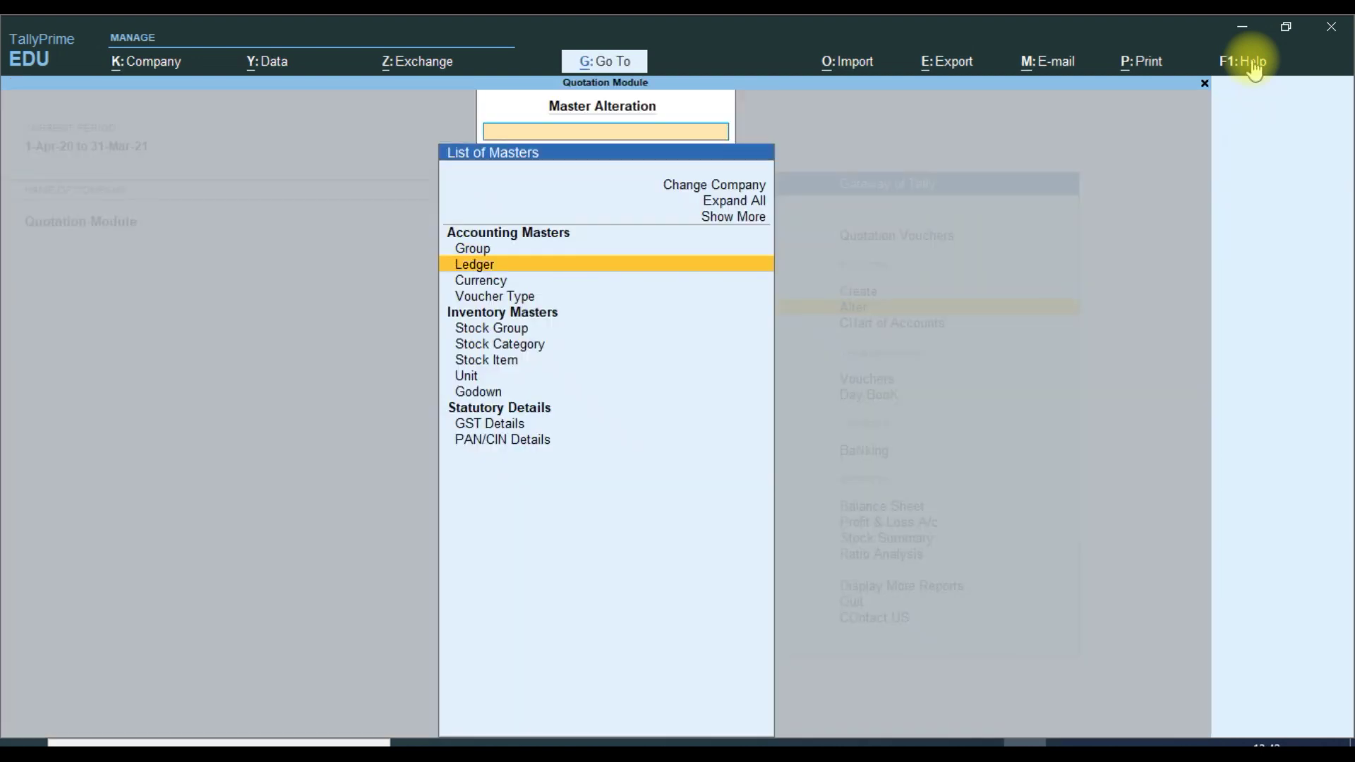
pyautogui.press('Down')
pyautogui.press('Down')
pyautogui.press('Return')
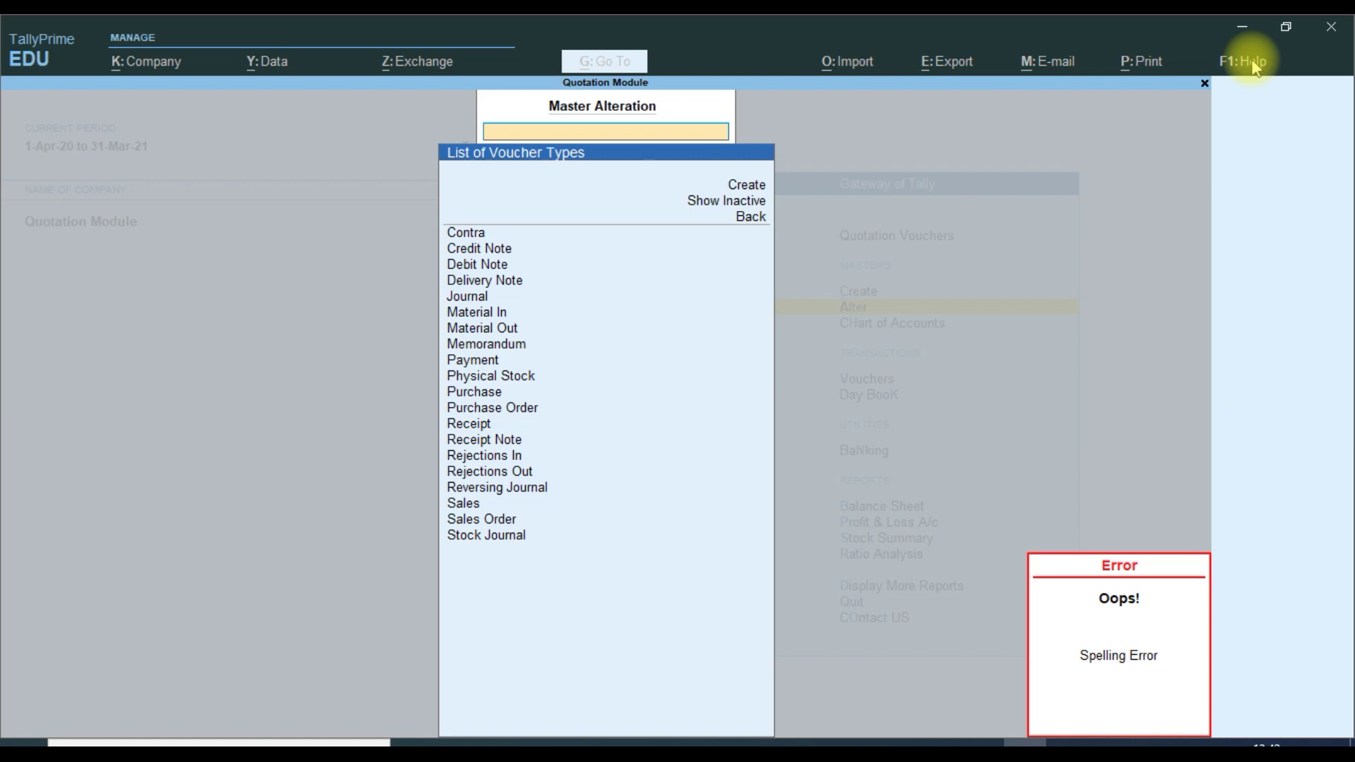
pyautogui.press('Escape')
pyautogui.press('Escape')
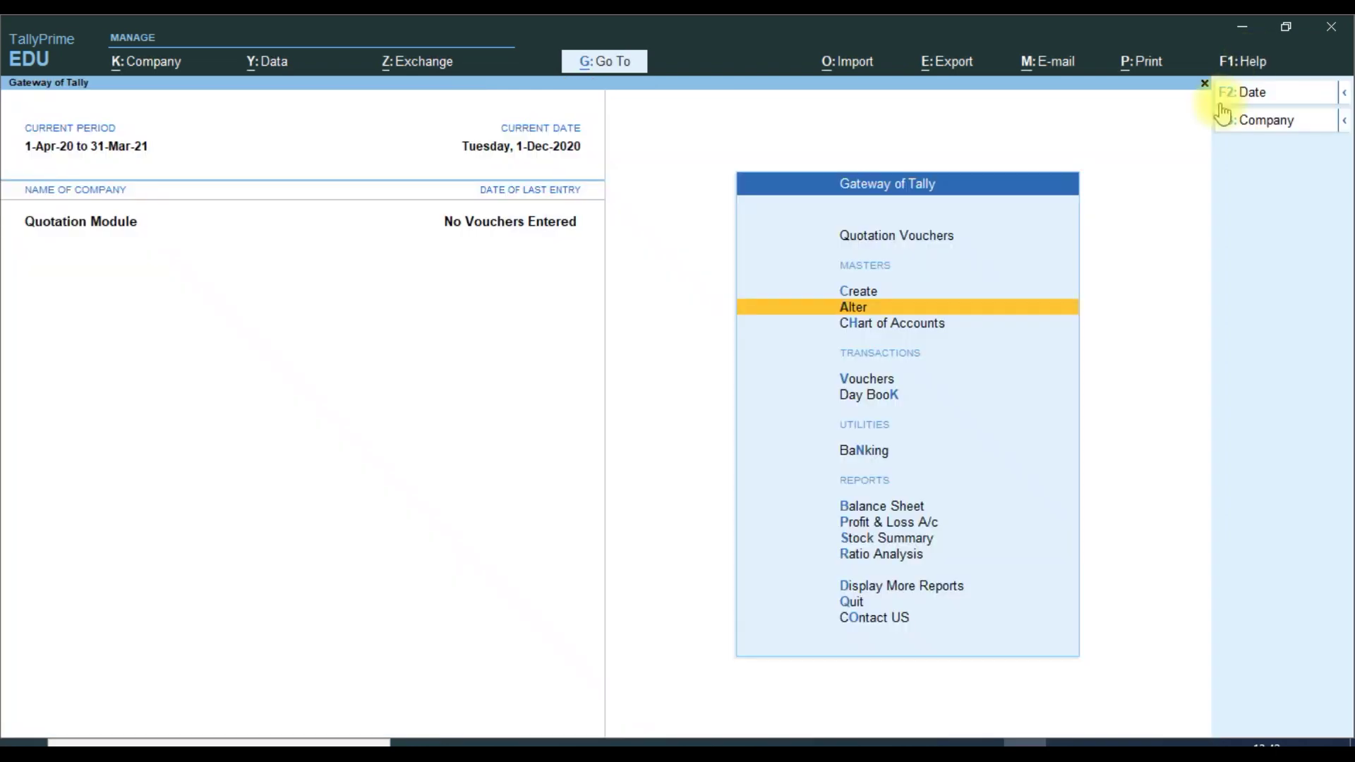
# Set the Quotations, Sales Order and Delivery Note voucher types to Not Applicable in the add-on features, accept the settings and confirm
pyautogui.click(1246, 61)
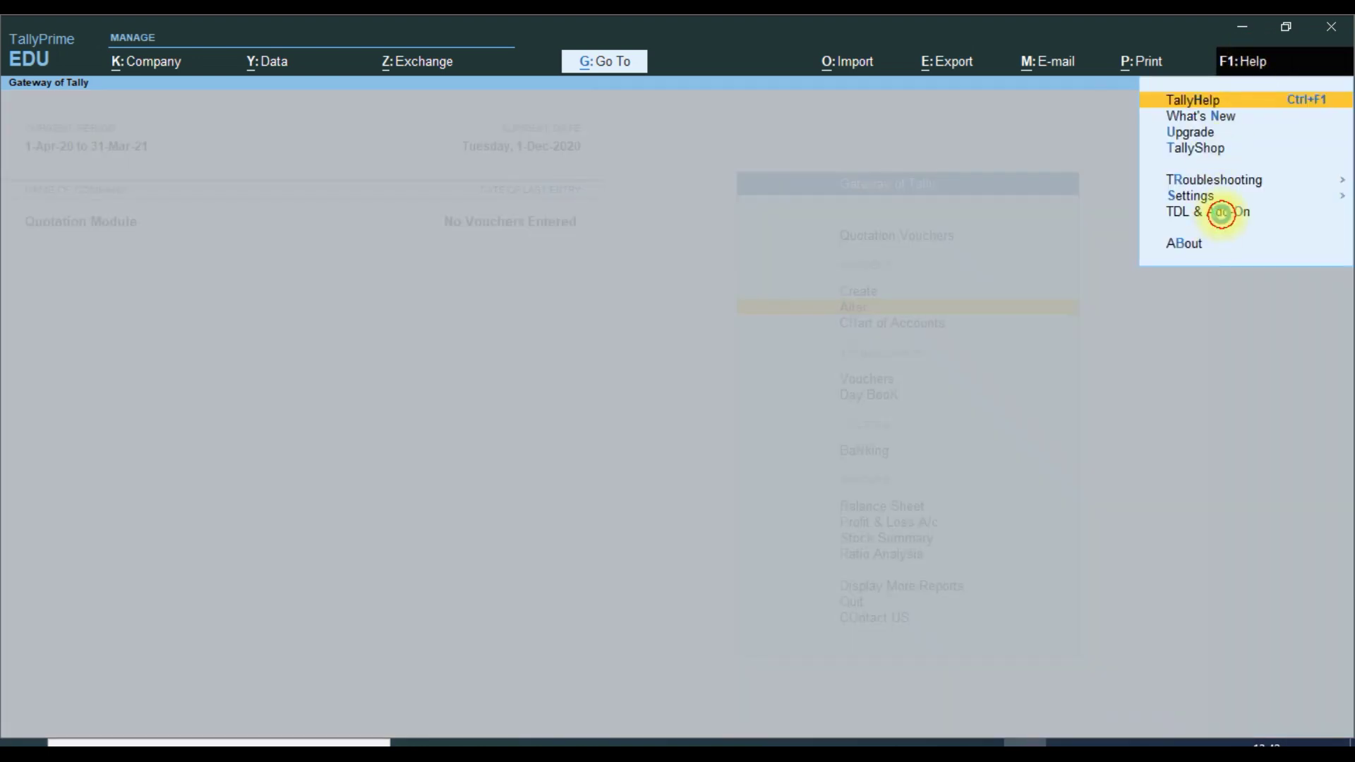
pyautogui.click(1223, 215)
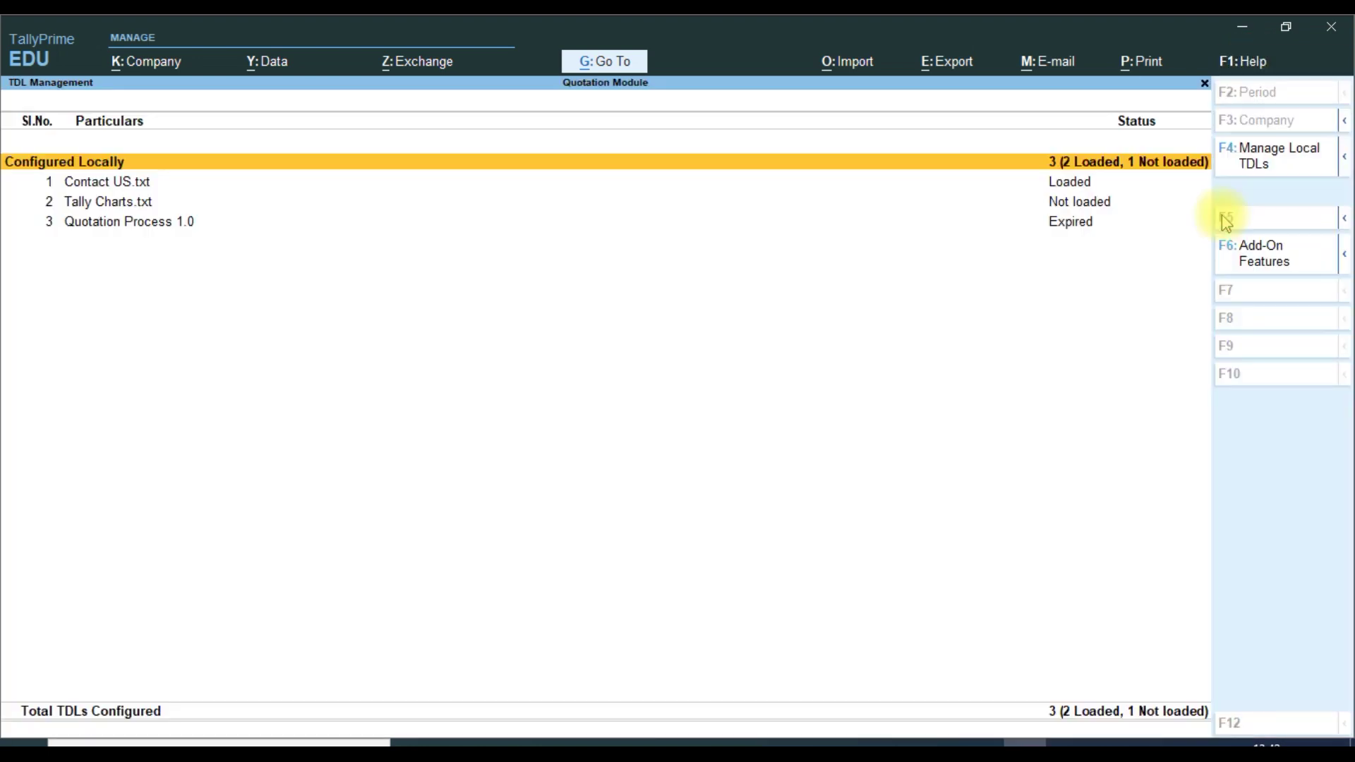
pyautogui.click(1270, 248)
pyautogui.press('Return')
pyautogui.press('Return')
pyautogui.press('Return')
pyautogui.press('Return')
pyautogui.press('Return')
pyautogui.press('Return')
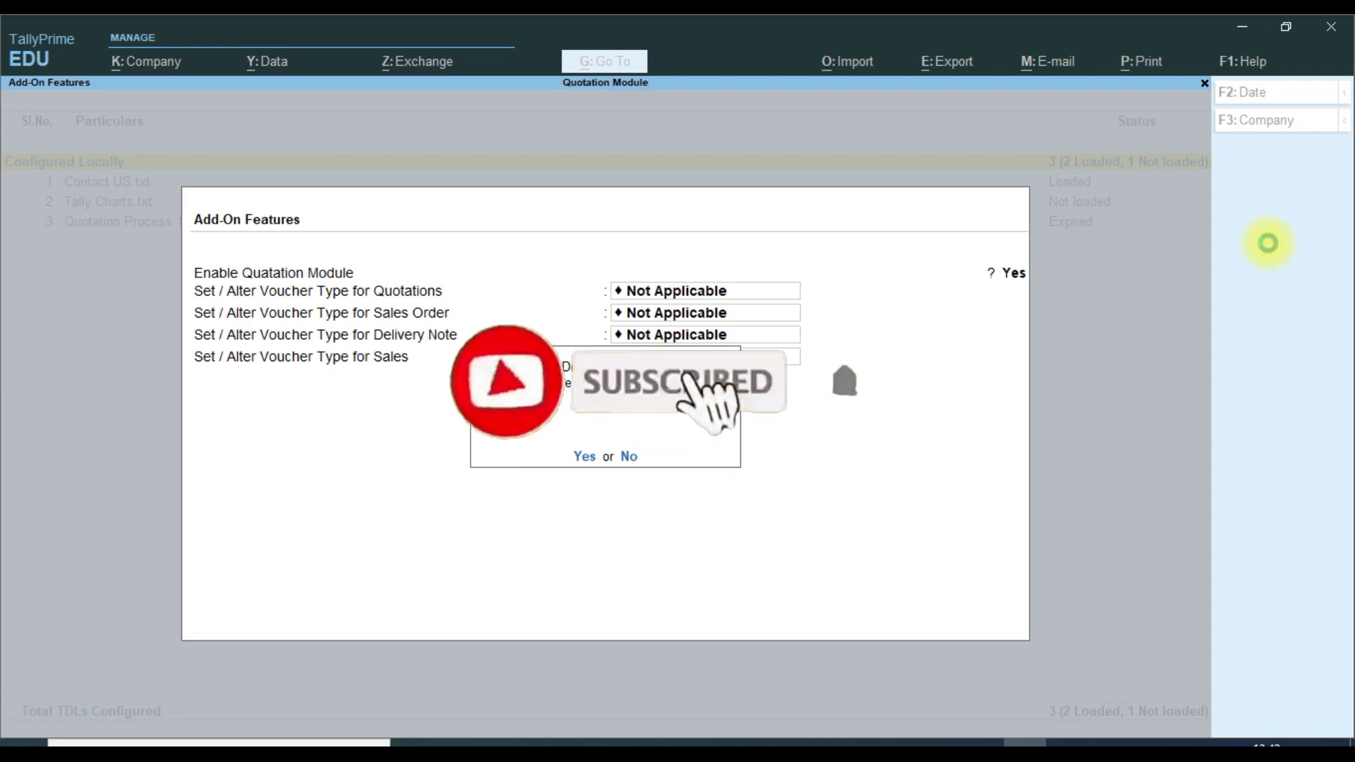
pyautogui.press('Return')
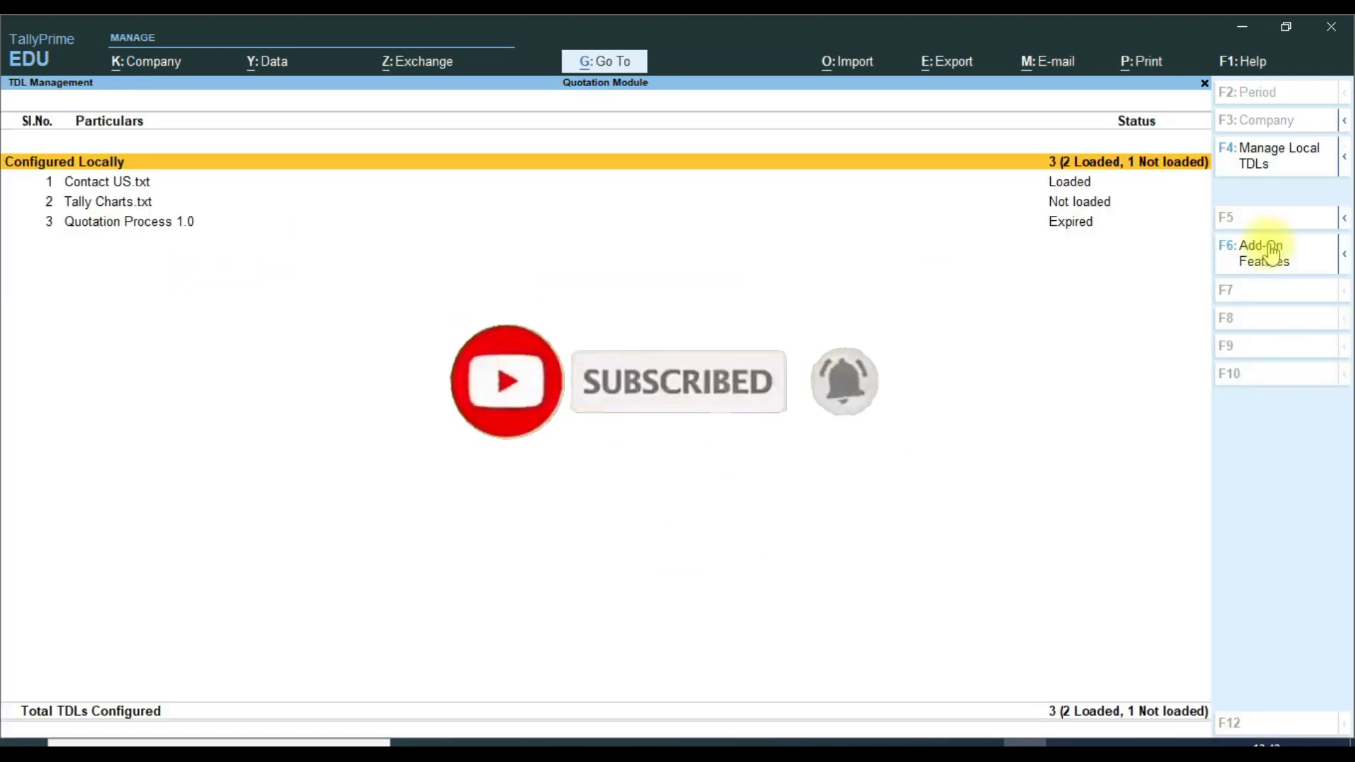
pyautogui.press('Escape')
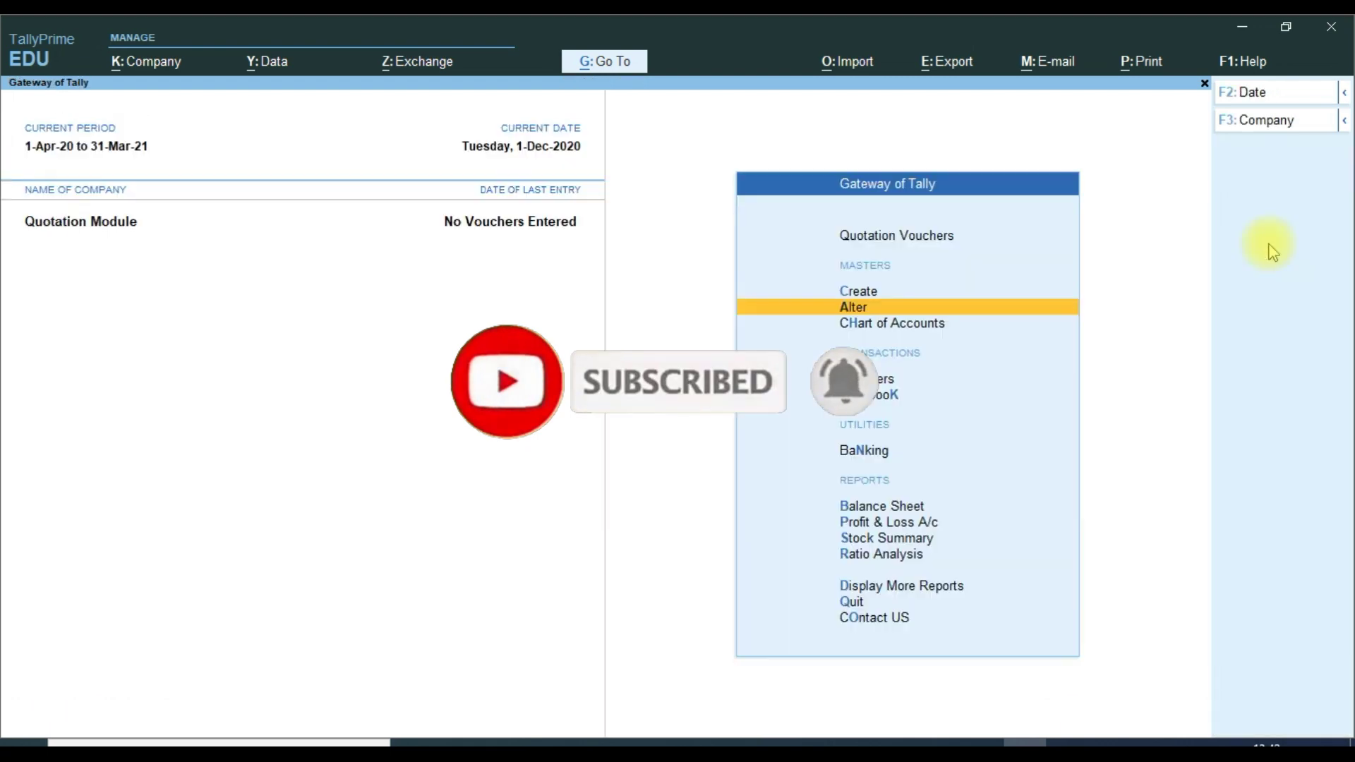
# Open the Quotations voucher type for alteration and set its numbering to use advanced configuration
pyautogui.press('Return')
pyautogui.press('Down')
pyautogui.press('Down')
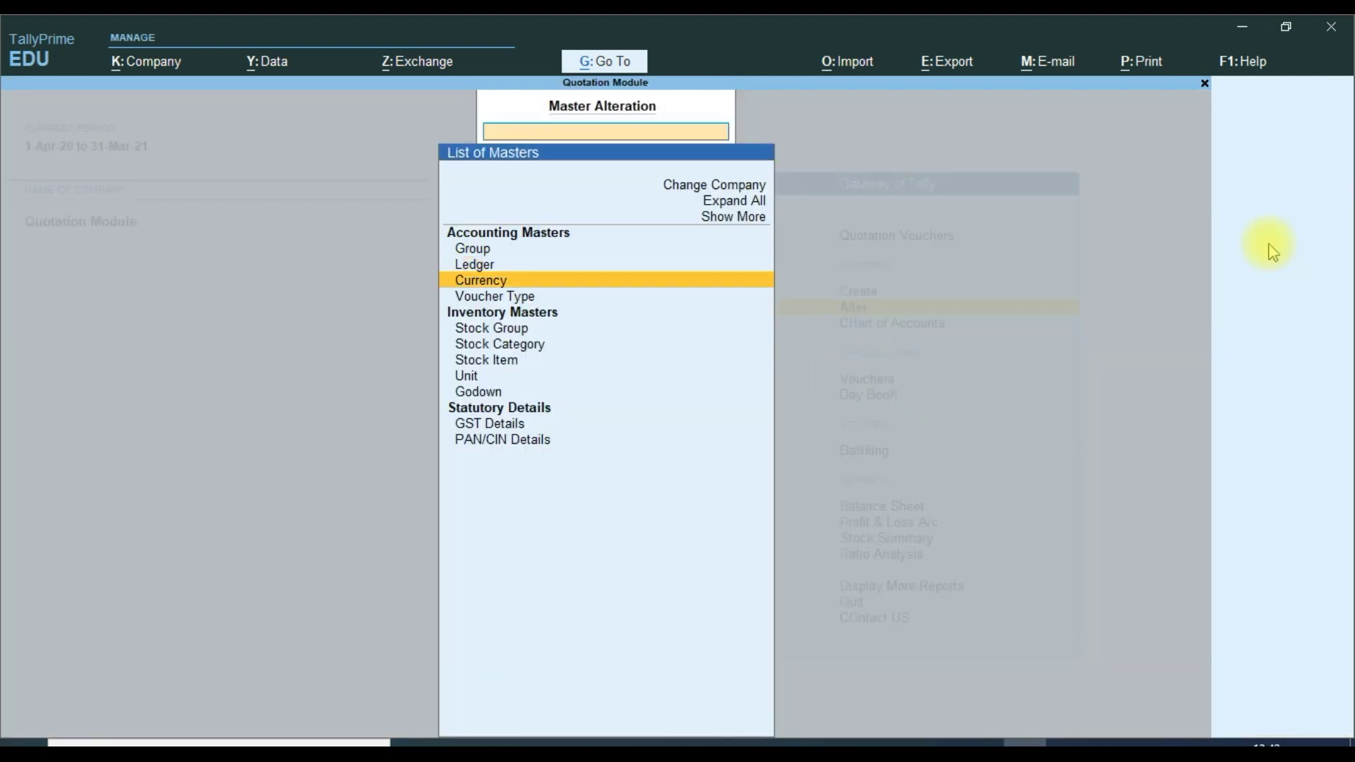
pyautogui.press('Down')
pyautogui.press('Return')
pyautogui.write('Q')
pyautogui.press('Return')
pyautogui.press('Return')
pyautogui.press('Return')
pyautogui.press('Return')
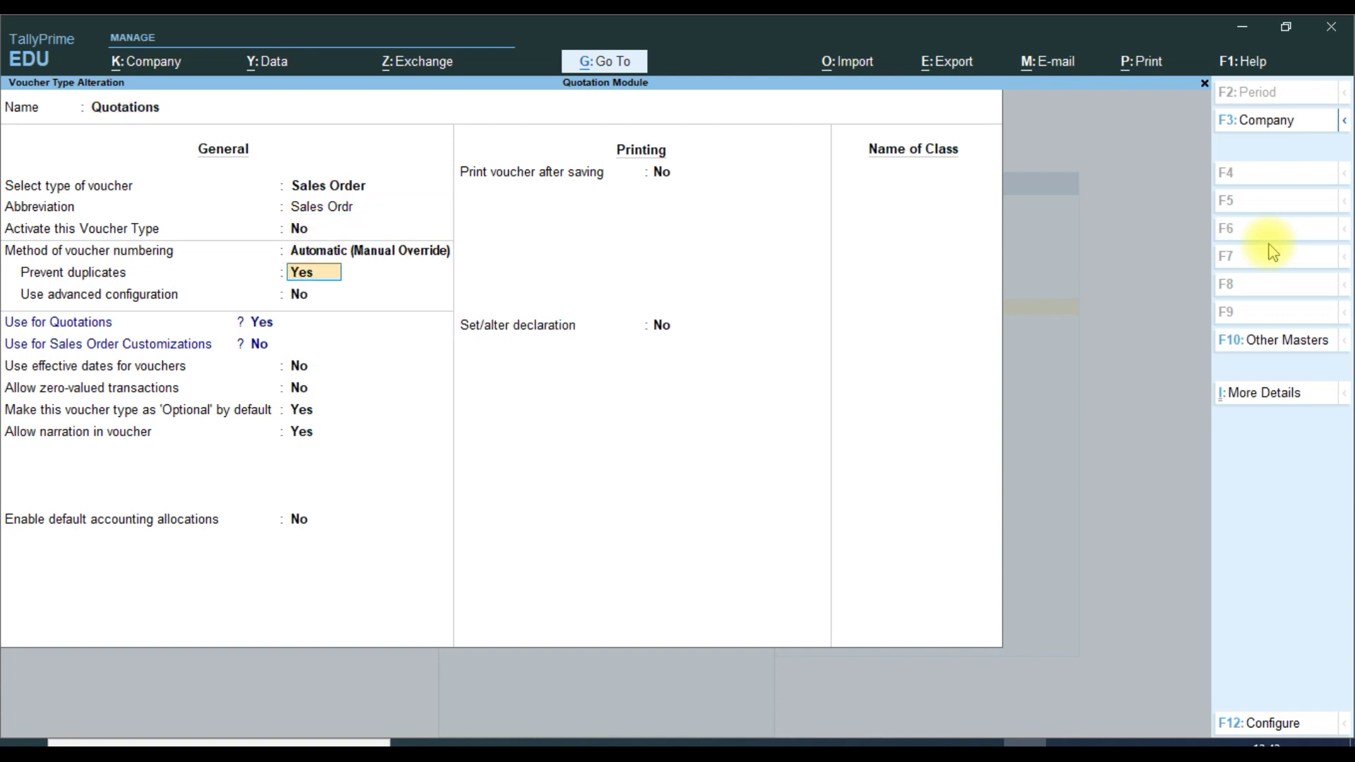
pyautogui.press('Return')
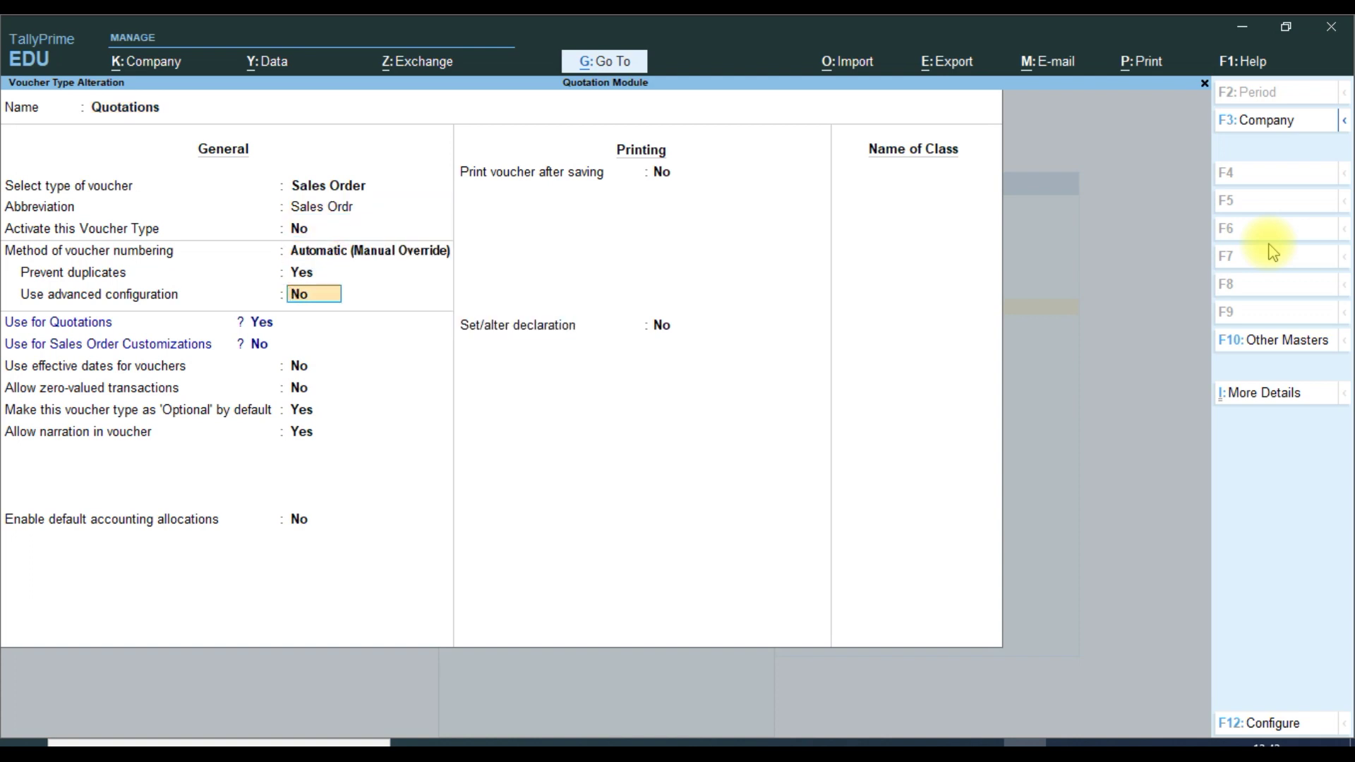
pyautogui.press('y')
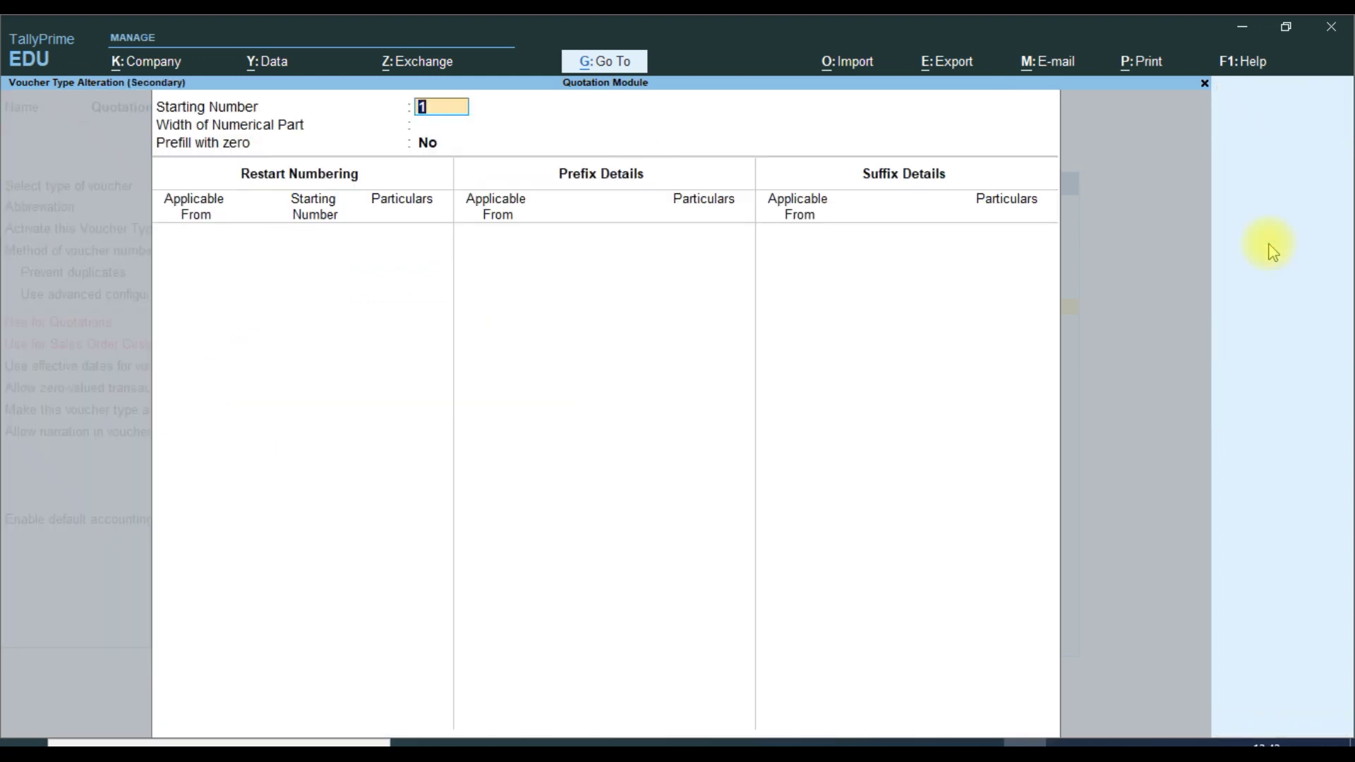
# Keep the starting number at 1 and restart the Quotations numbering yearly from 1-Dec-20 at number 1
pyautogui.press('Return')
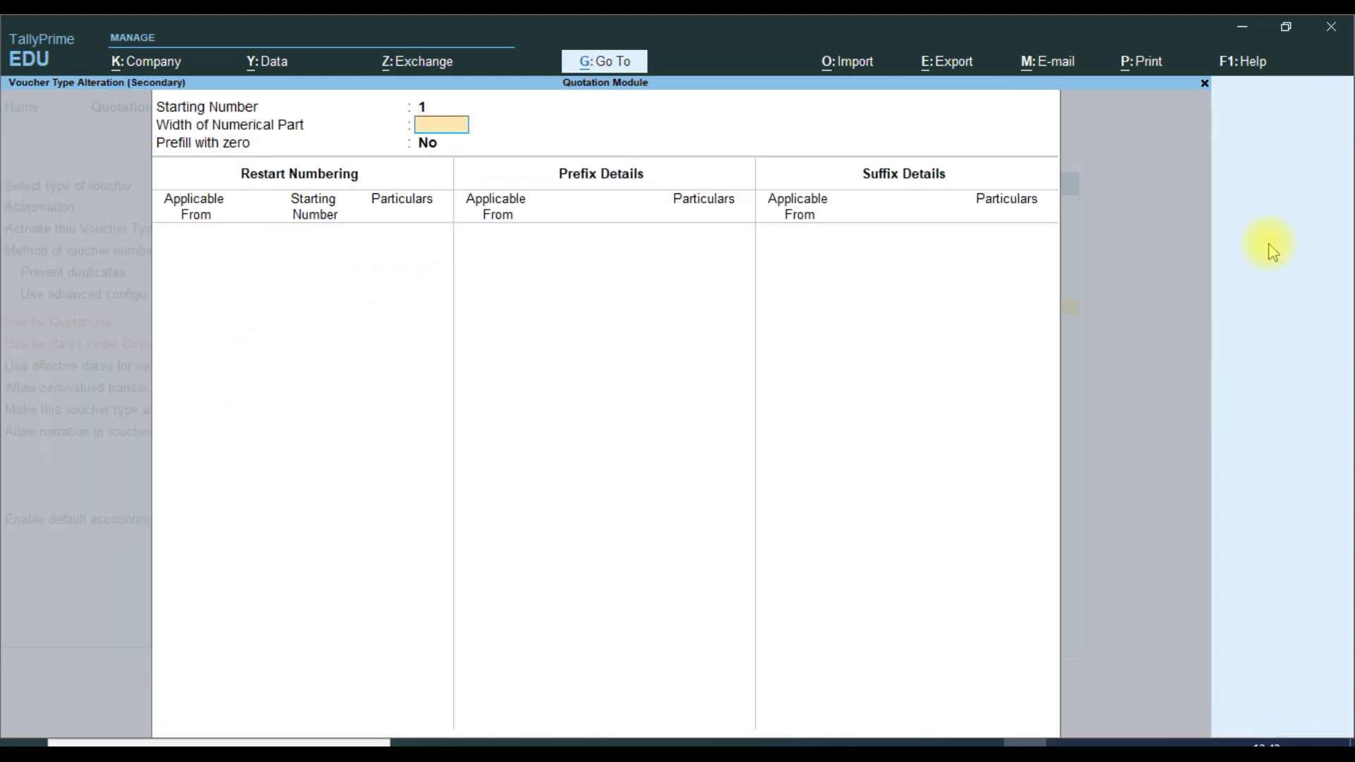
pyautogui.press('Return')
pyautogui.press('Return')
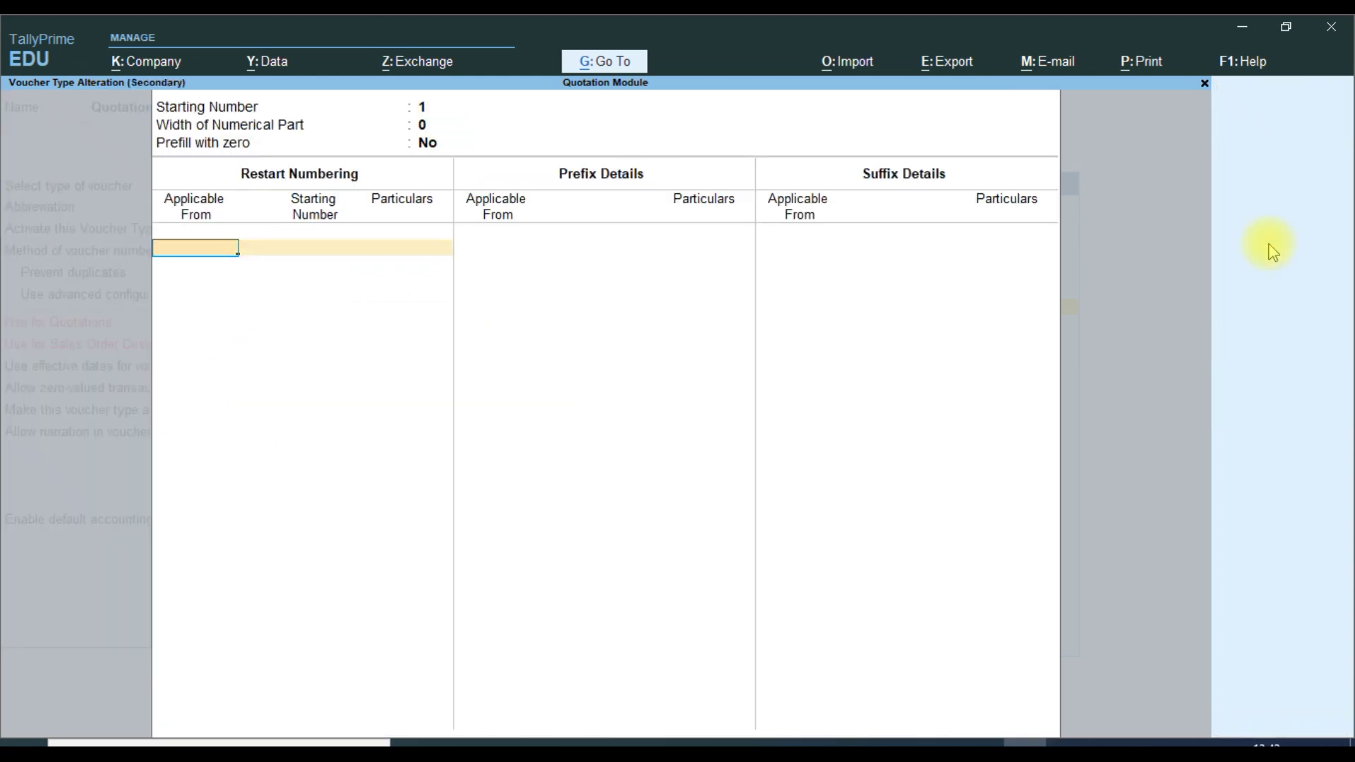
pyautogui.write('1')
pyautogui.press('Return')
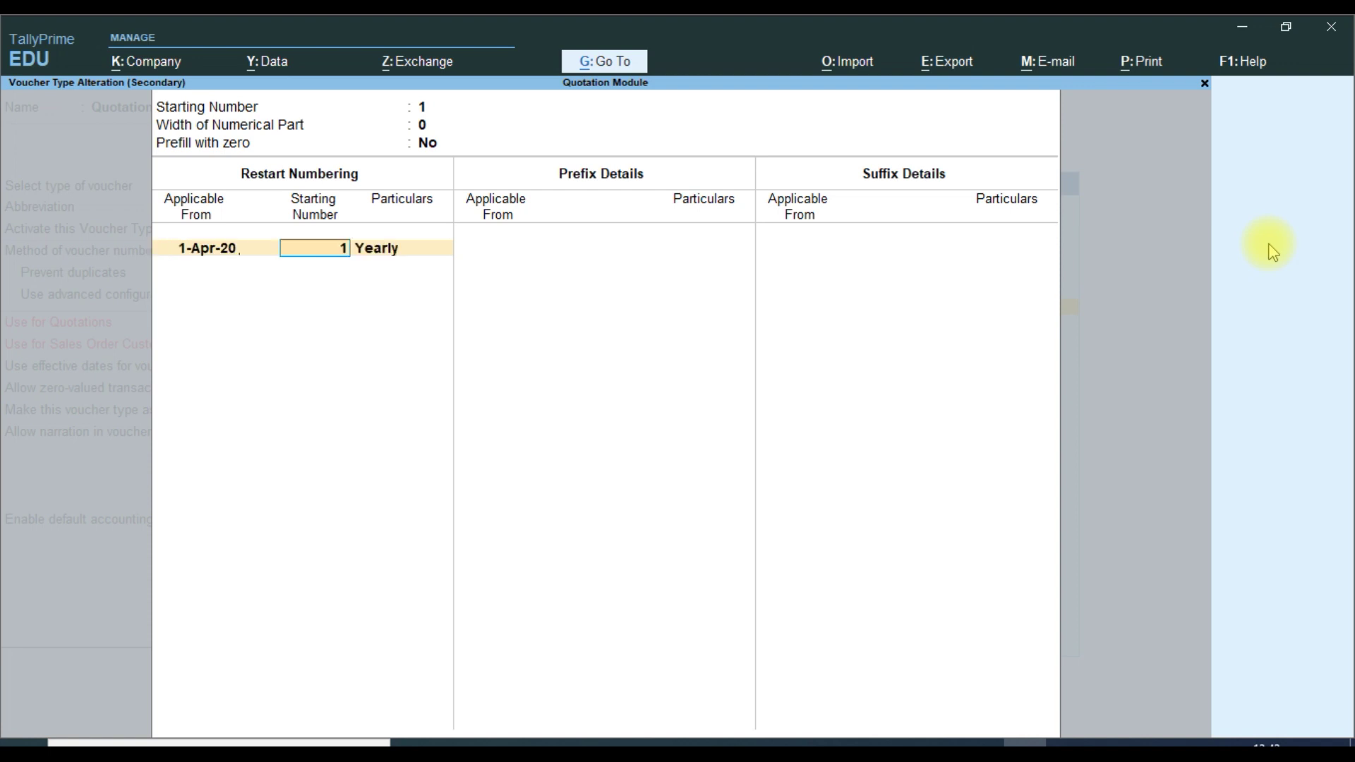
pyautogui.press('BackSpace')
pyautogui.write('1-12')
pyautogui.press('Return')
pyautogui.press('Return')
pyautogui.press('Return')
# Add the prefix Q/20-21/ applicable from 1-Dec-20, leave the suffix details empty and finish the numbering configuration
pyautogui.write('1')
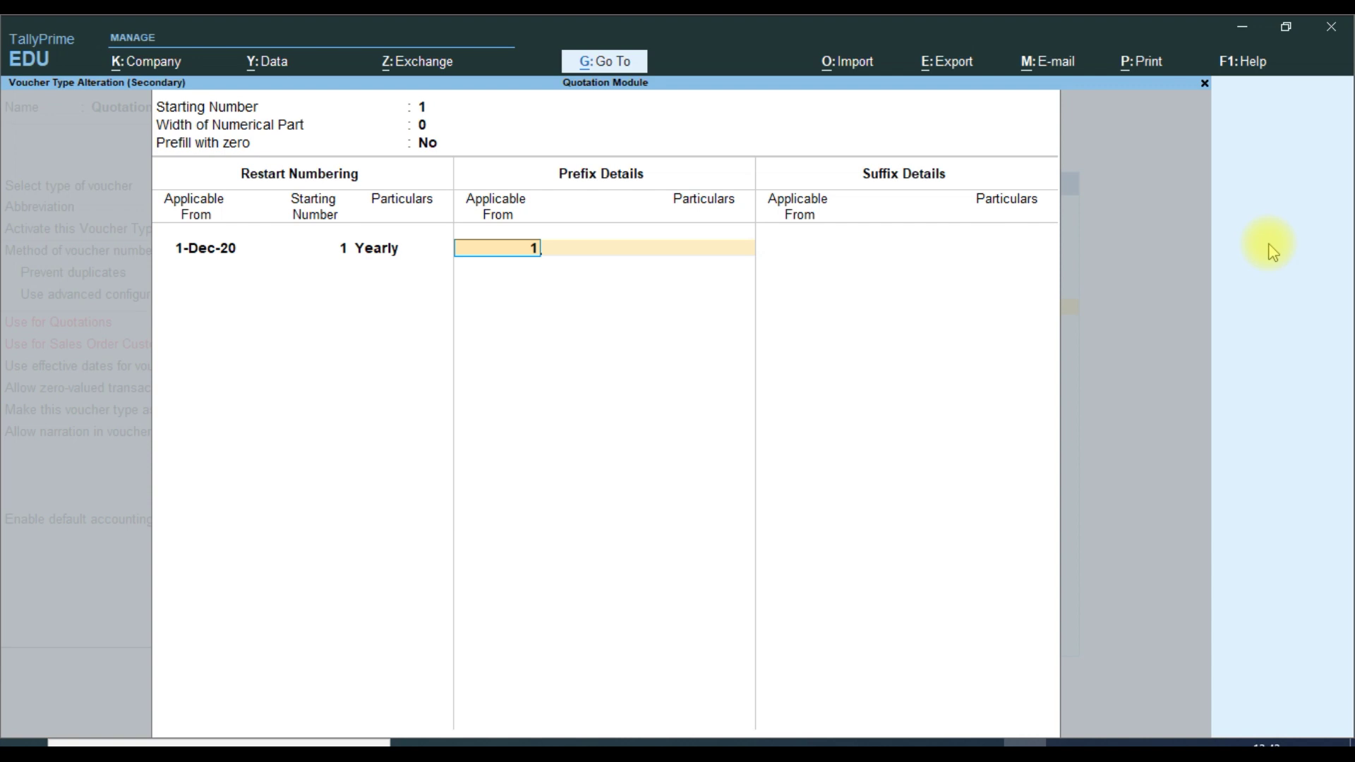
pyautogui.write('-12')
pyautogui.press('Return')
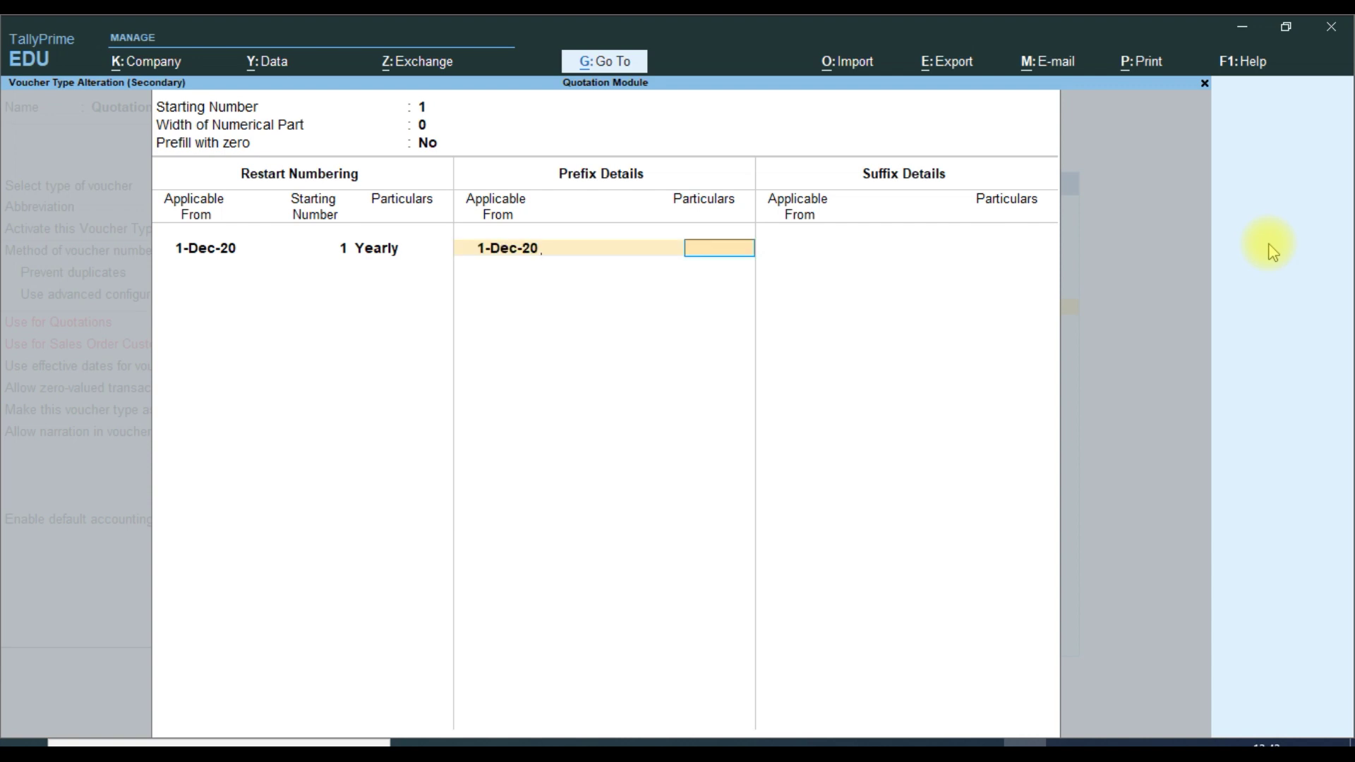
pyautogui.write('Q/20-21')
pyautogui.press('Return')
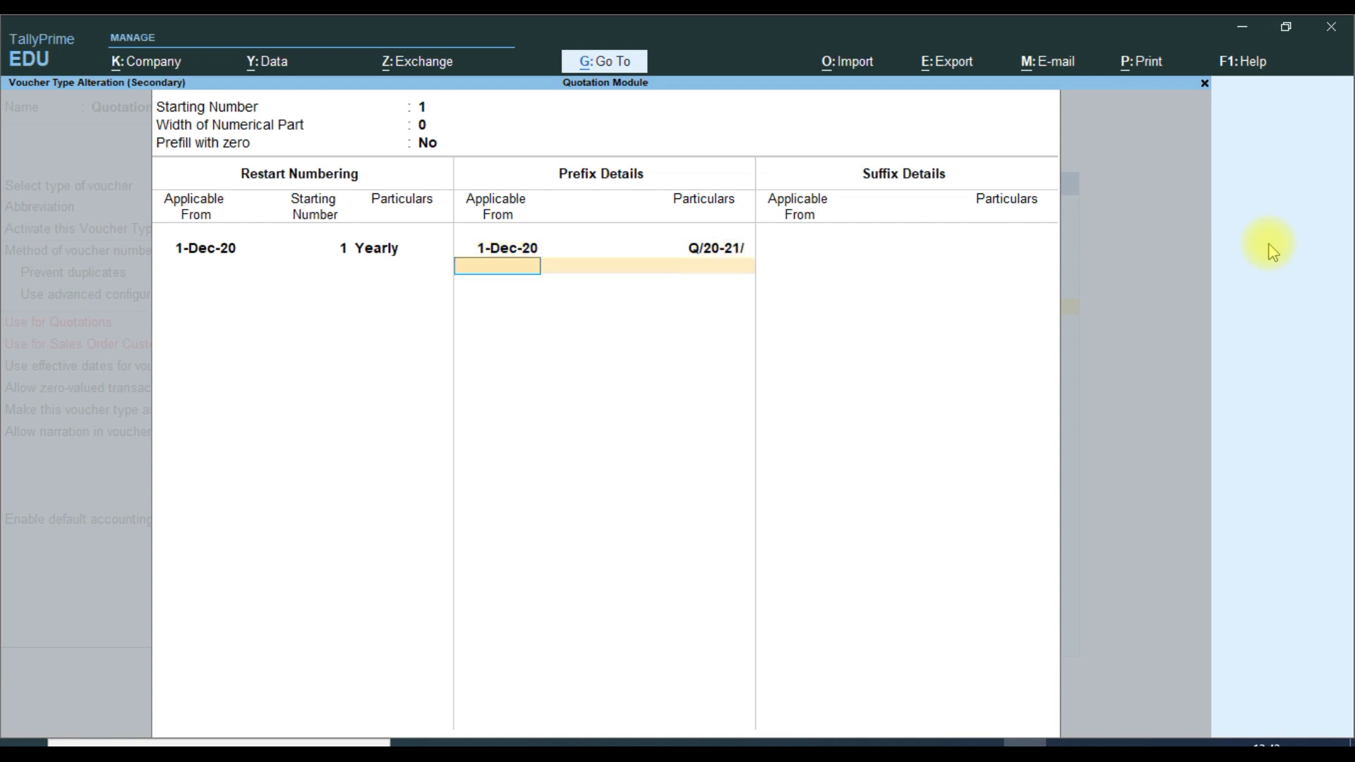
pyautogui.press('Return')
pyautogui.press('Return')
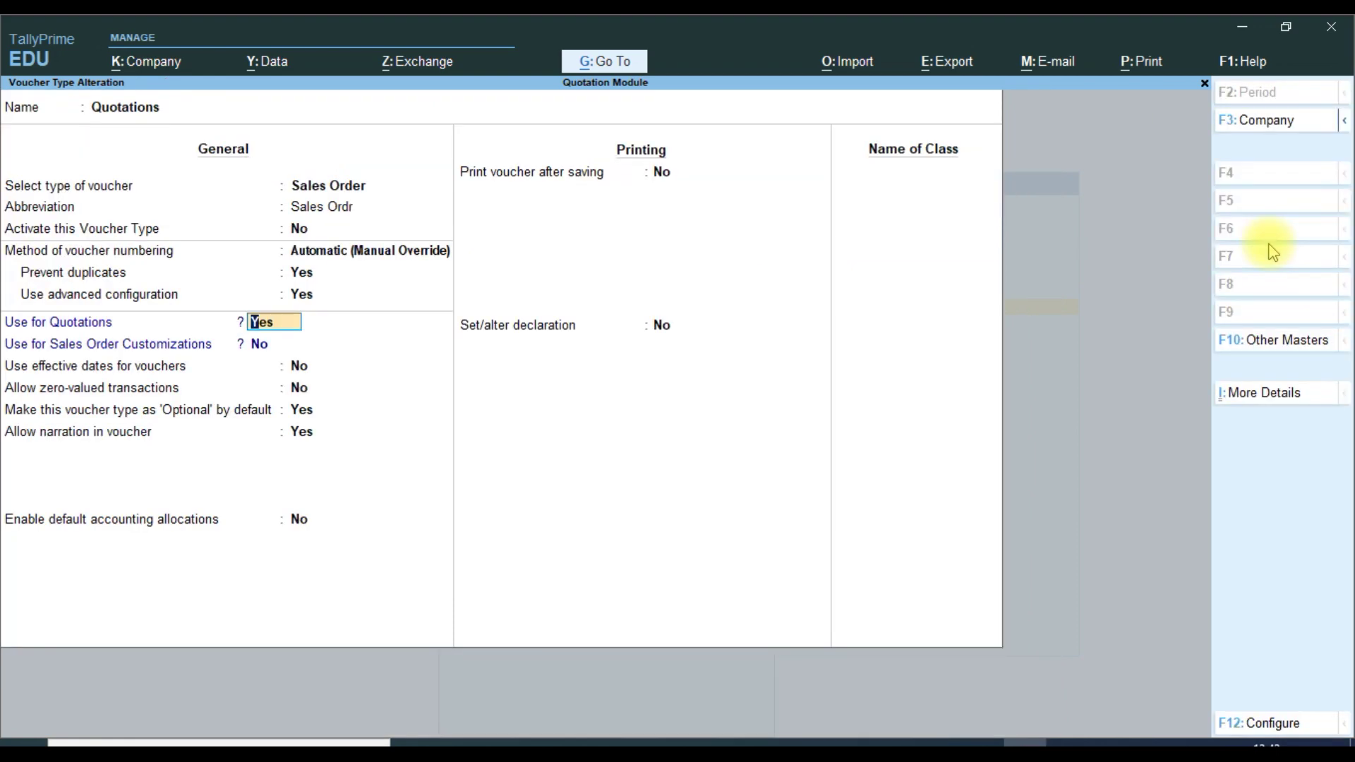
# Keep the remaining Quotations voucher type options, including Use for Quotations as Yes, and save the voucher type
pyautogui.press('Return')
pyautogui.press('Up')
pyautogui.press('Return')
pyautogui.press('Return')
pyautogui.press('Return')
pyautogui.press('Return')
pyautogui.press('Return')
pyautogui.press('Return')
pyautogui.press('Return')
pyautogui.press('Return')
pyautogui.press('Return')
pyautogui.press('Return')
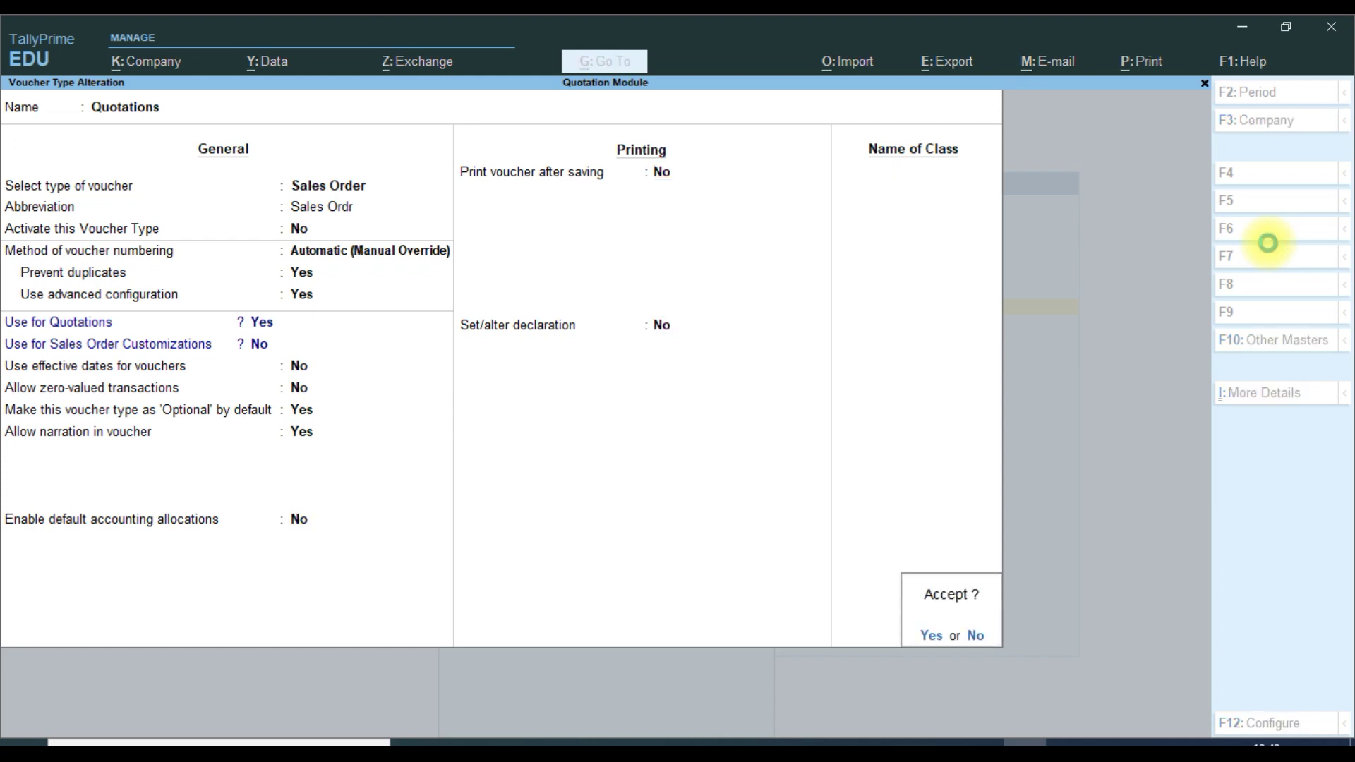
pyautogui.press('Return')
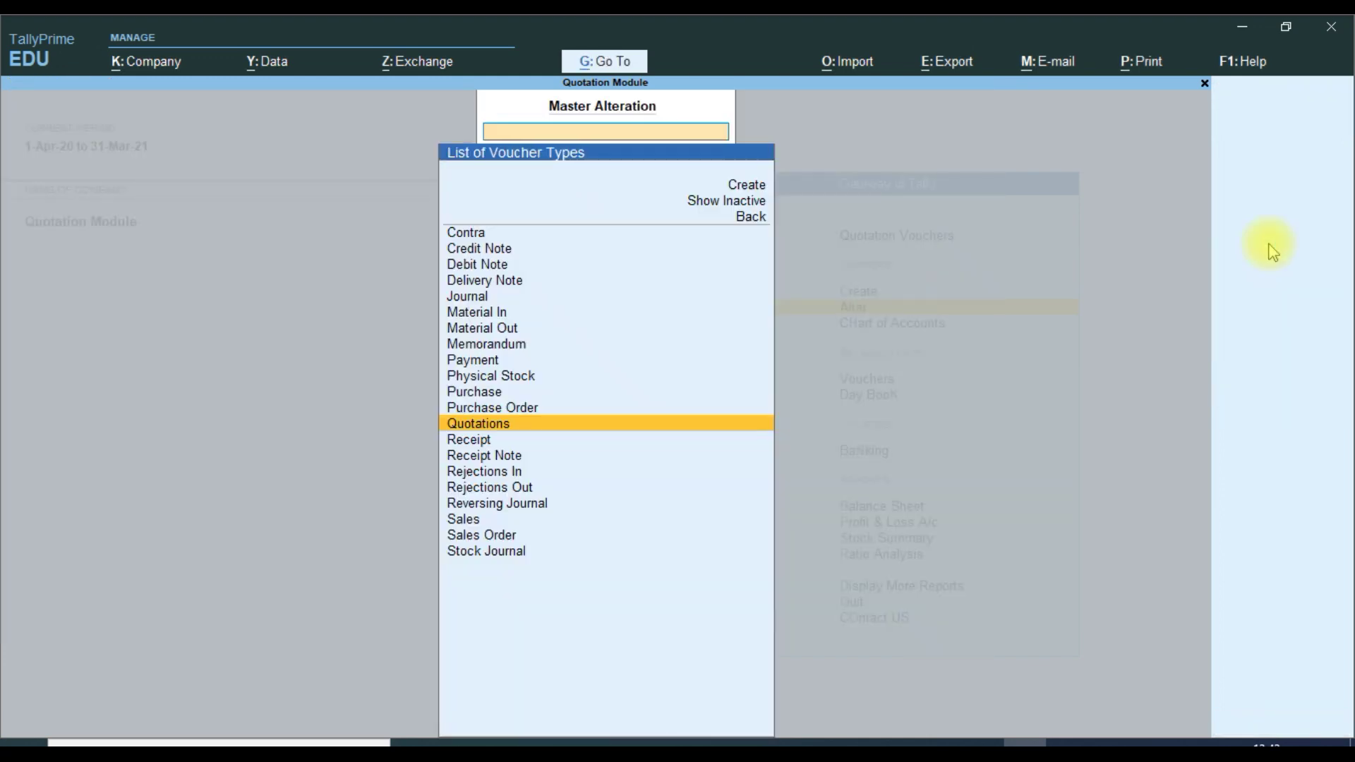
# Open the Sales Order voucher type for alteration and set Use for Sales Order Customizations to Yes
pyautogui.write('sa')
pyautogui.press('Down')
pyautogui.press('Return')
pyautogui.press('Return')
pyautogui.press('Return')
pyautogui.press('Return')
pyautogui.press('Return')
pyautogui.press('Return')
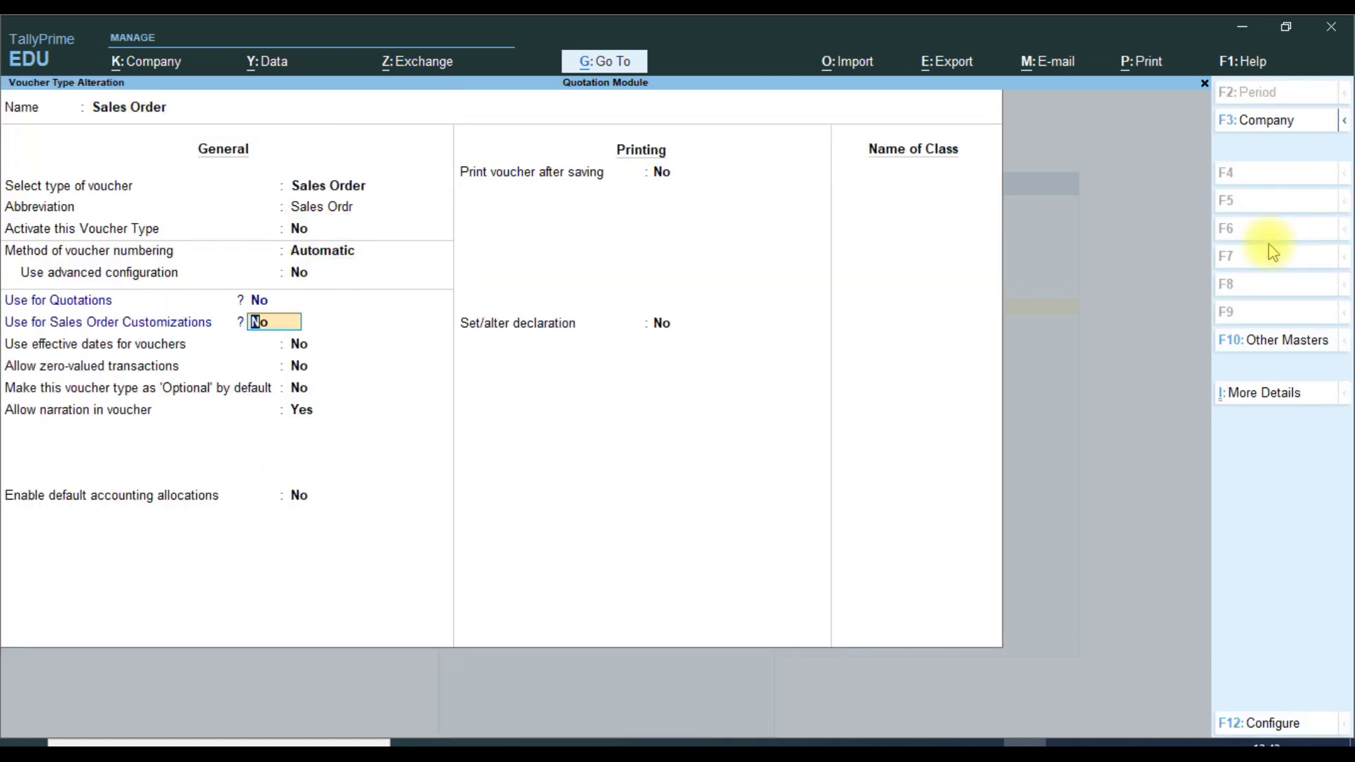
pyautogui.write('y')
pyautogui.press('Return')
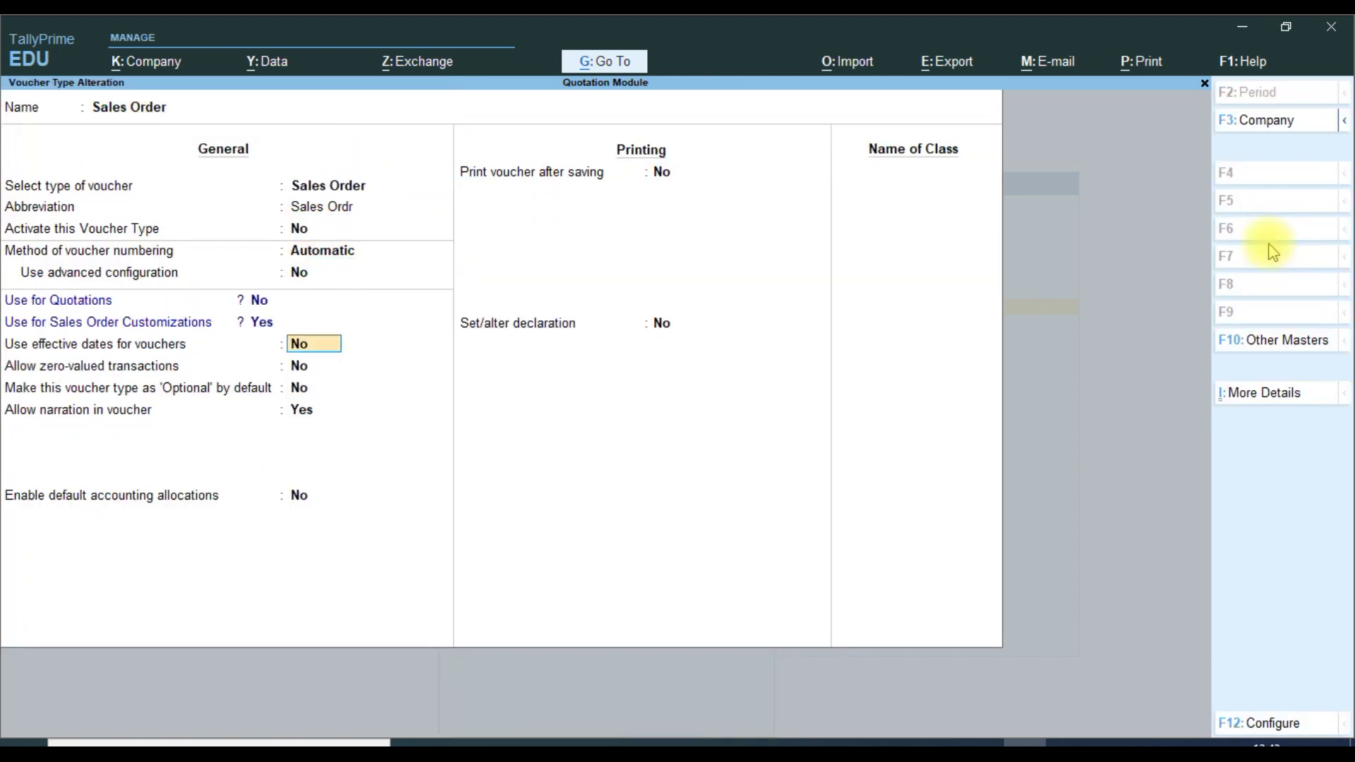
# Keep the remaining Sales Order voucher type options, save the voucher type and return to the Gateway of Tally
pyautogui.press('Return')
pyautogui.press('Return')
pyautogui.press('Return')
pyautogui.press('Return')
pyautogui.press('ctrl')
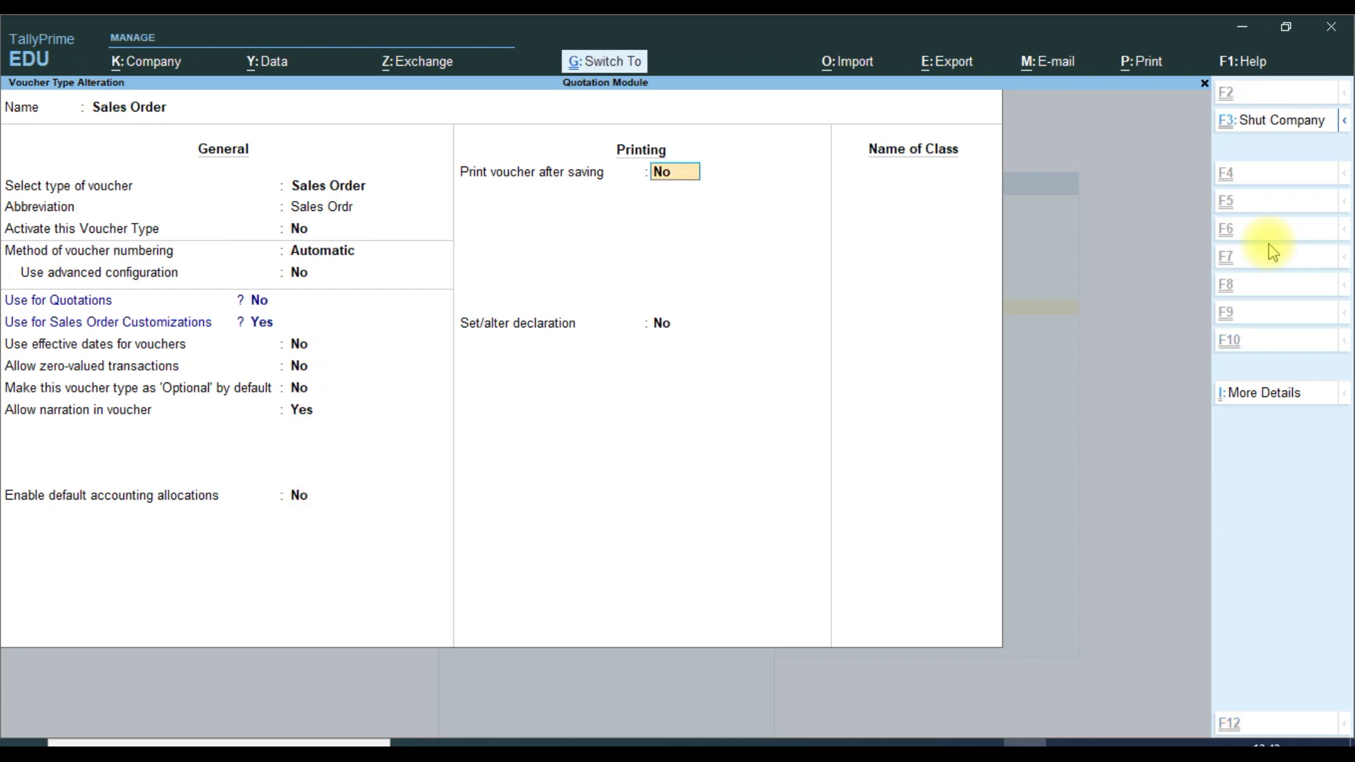
pyautogui.hotkey('ctrl', 'a')
pyautogui.press('Escape')
pyautogui.press('Escape')
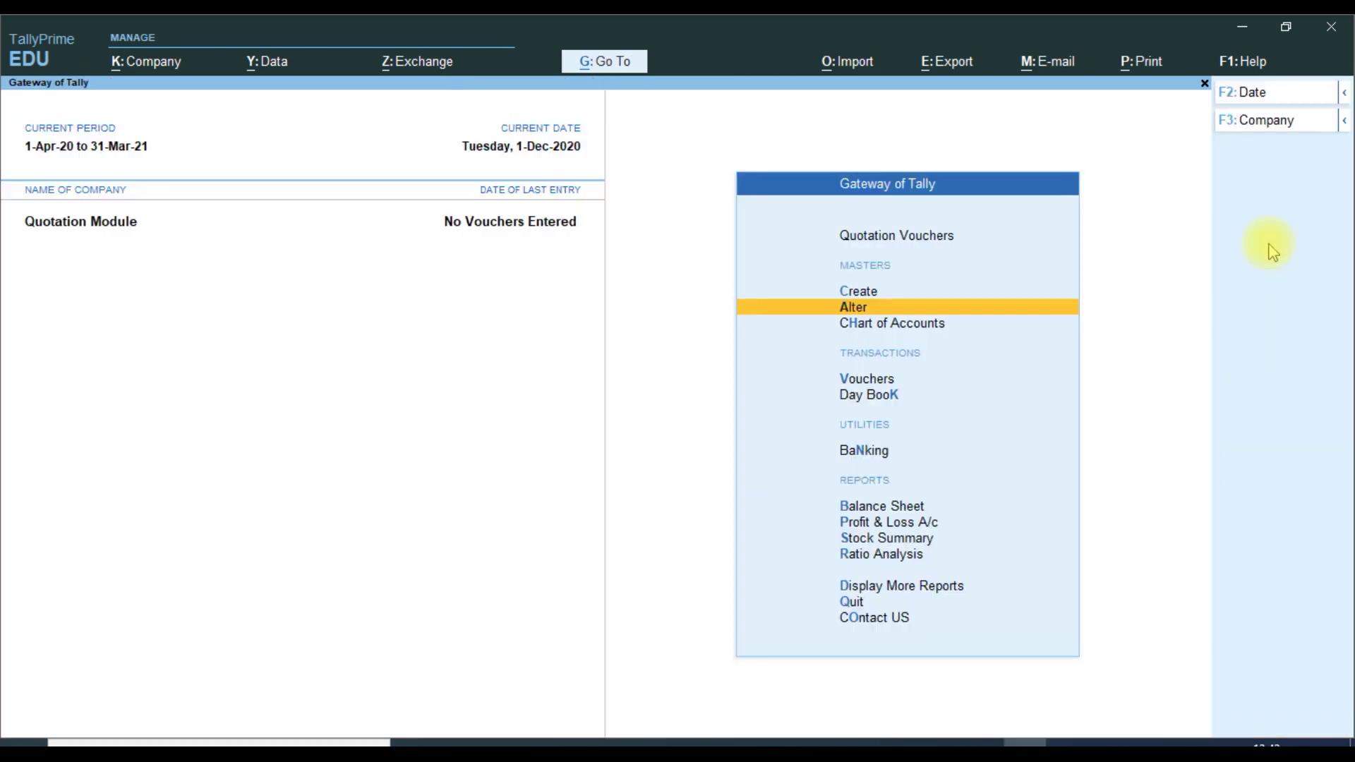
pyautogui.press('Escape')
pyautogui.press('n')
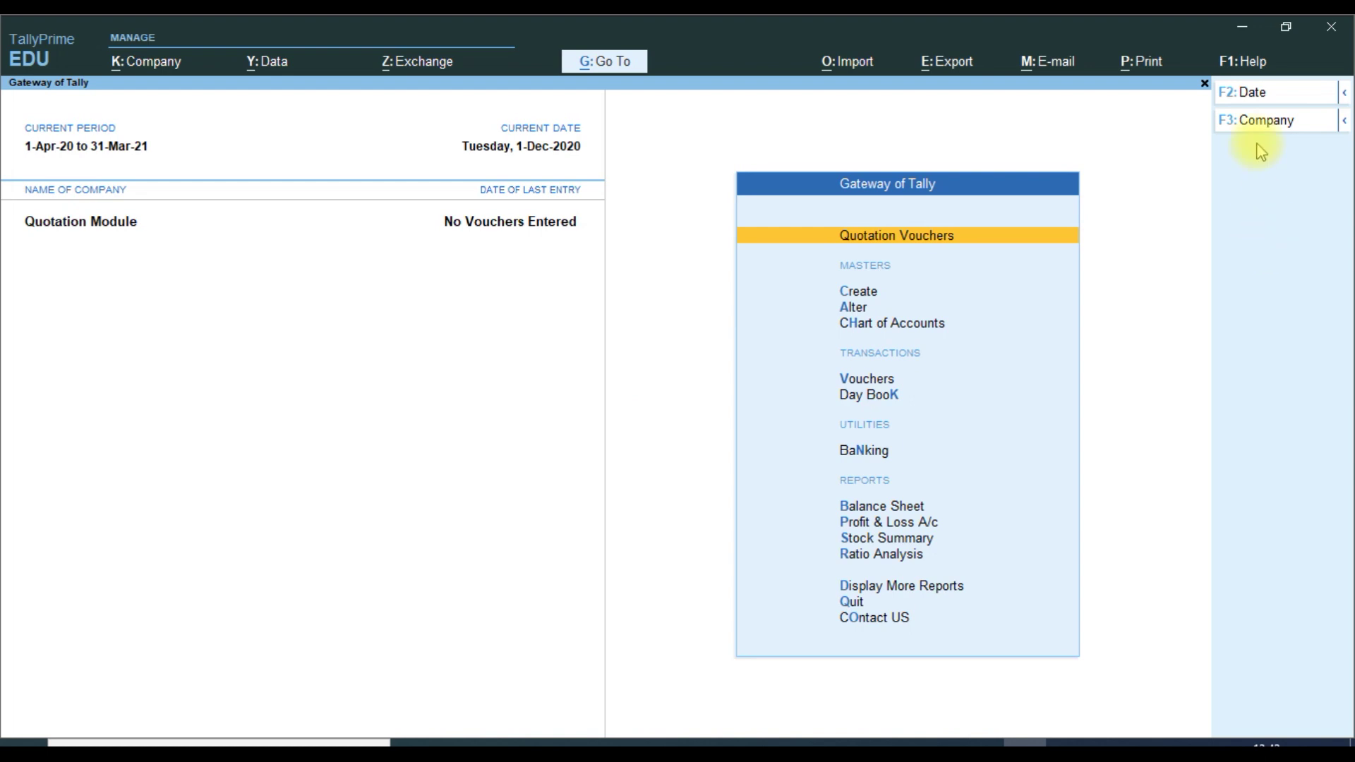
# Open the Add-On Features of the configured TDLs and set Quotations as the voucher type for quotations
pyautogui.click(1243, 65)
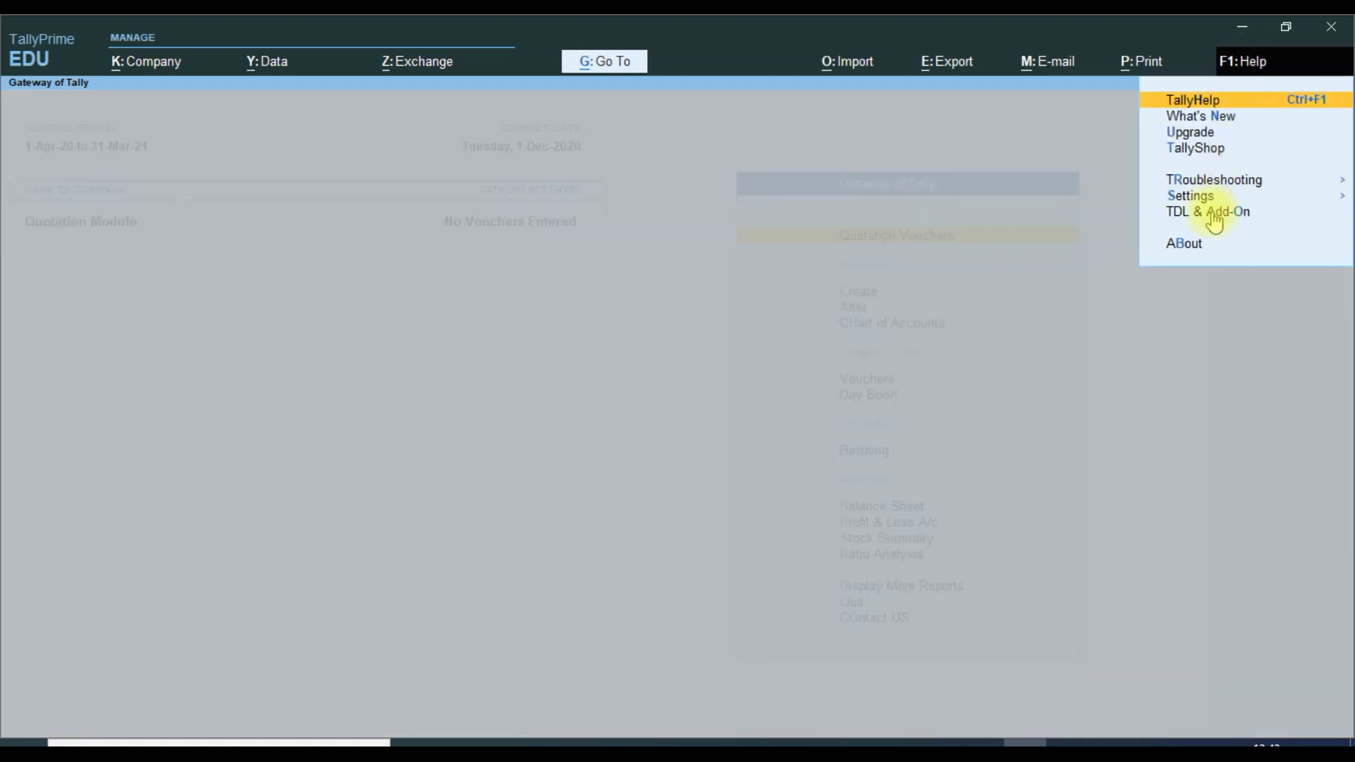
pyautogui.click(1213, 213)
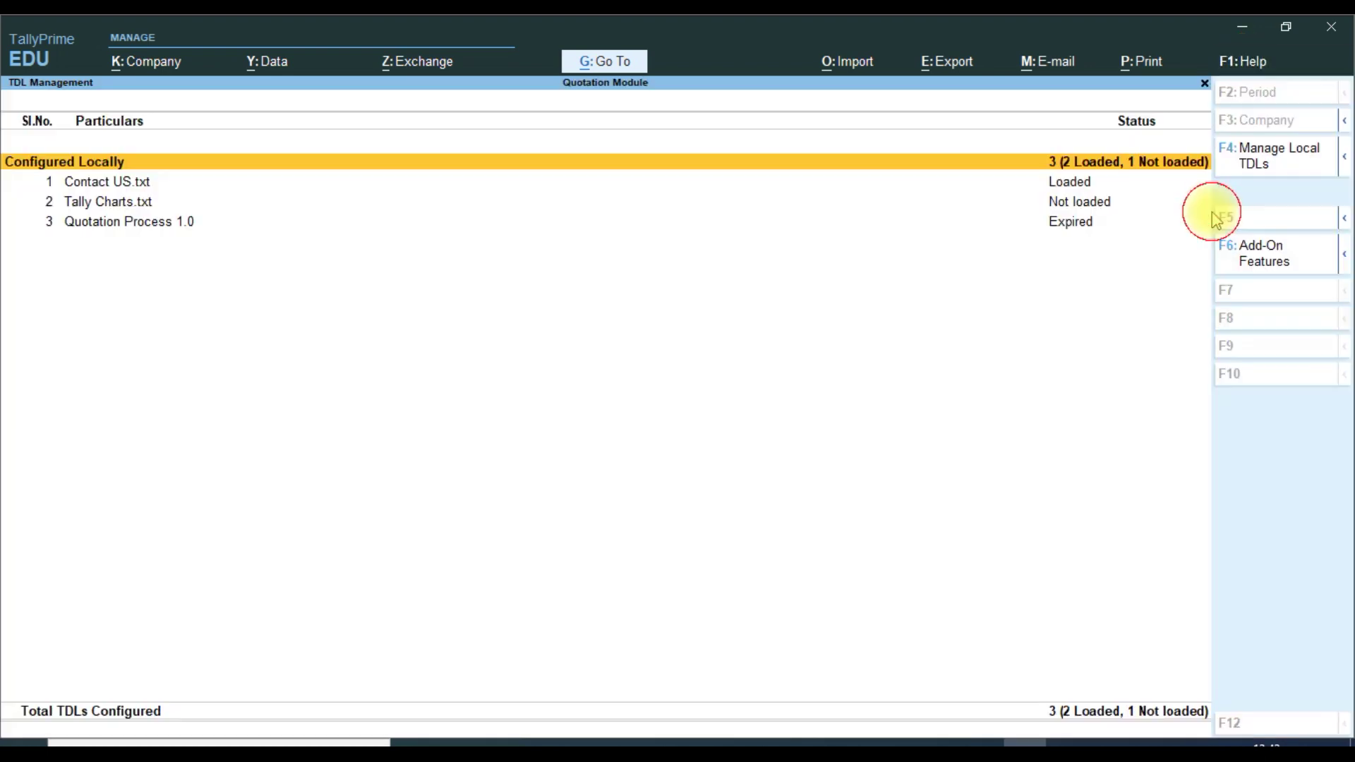
pyautogui.click(1257, 271)
pyautogui.press('Return')
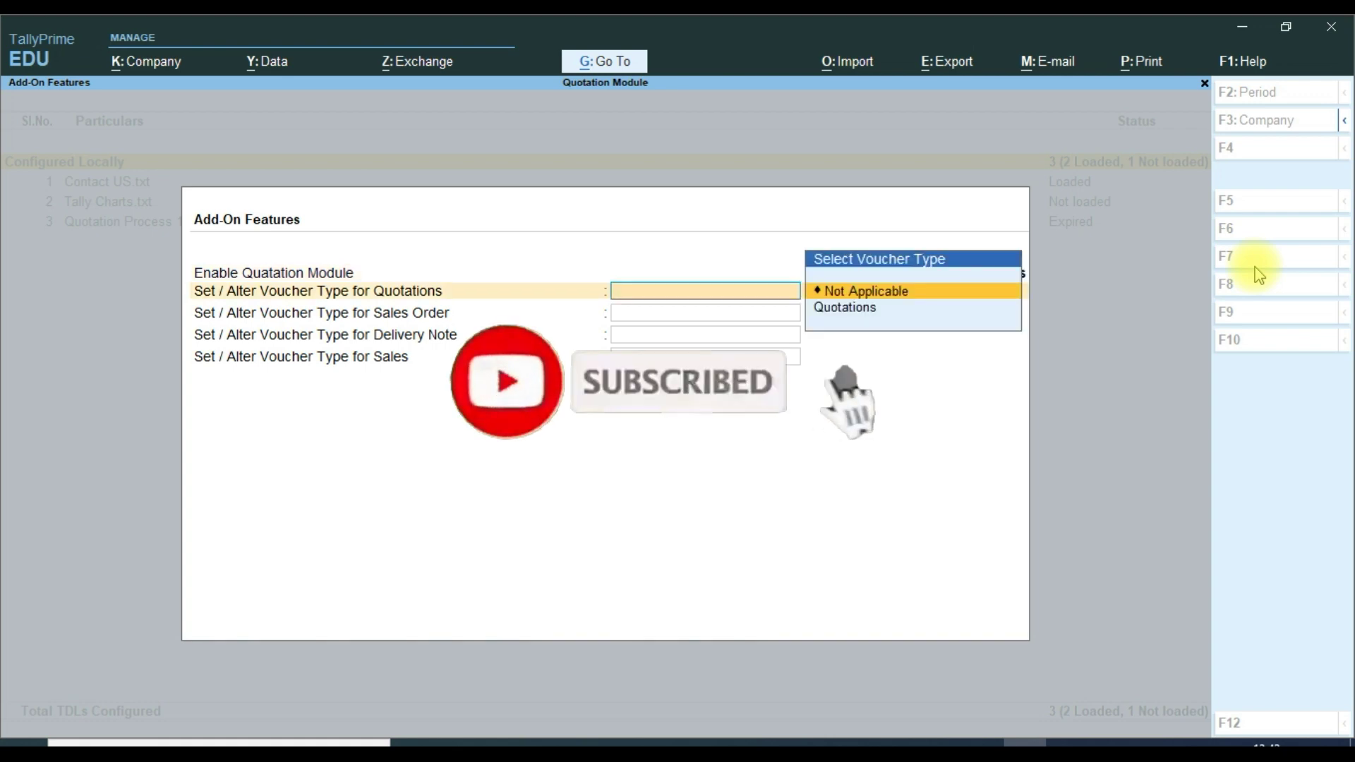
pyautogui.press('Down')
pyautogui.press('Return')
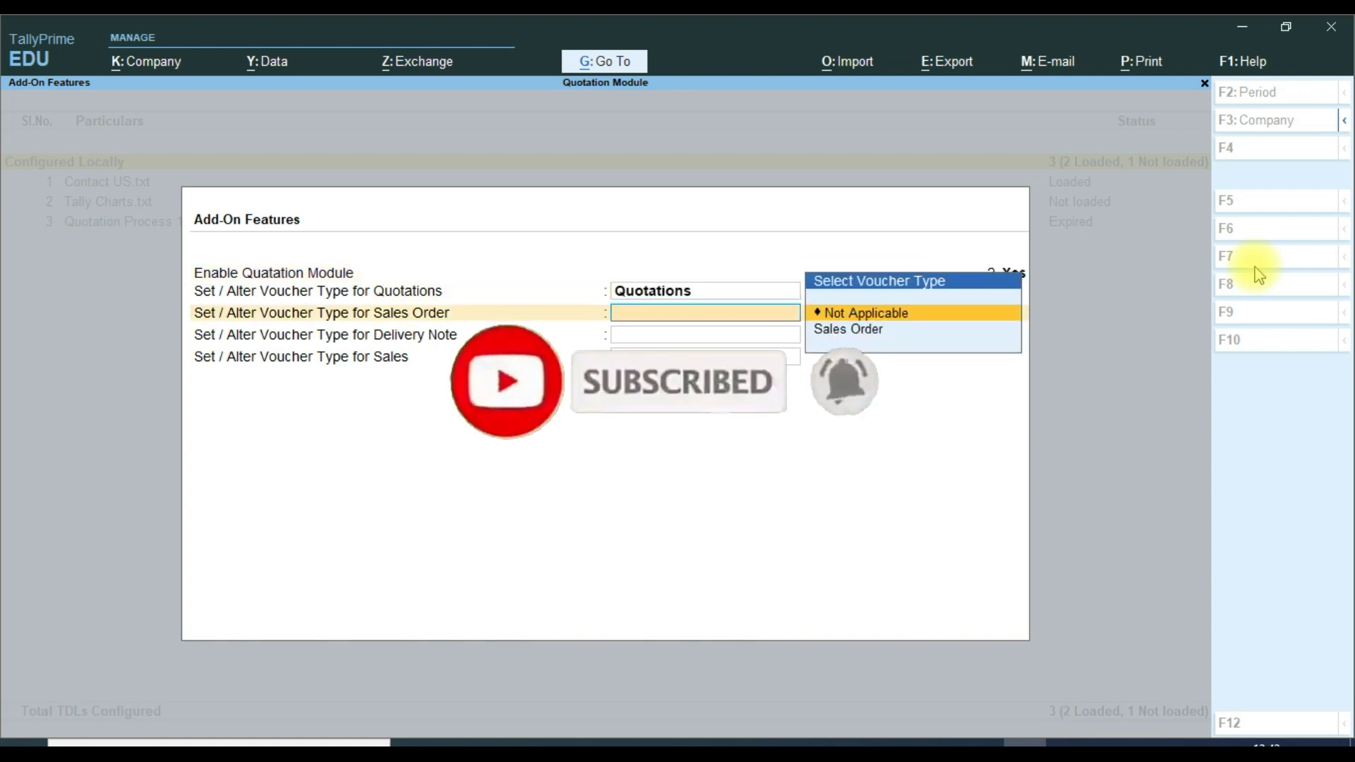
# Set the add-on voucher types for Sales Order, Delivery Note and Sales to their matching types and leave the add-on settings
pyautogui.press('Down')
pyautogui.press('Return')
pyautogui.press('Down')
pyautogui.press('Return')
pyautogui.press('Down')
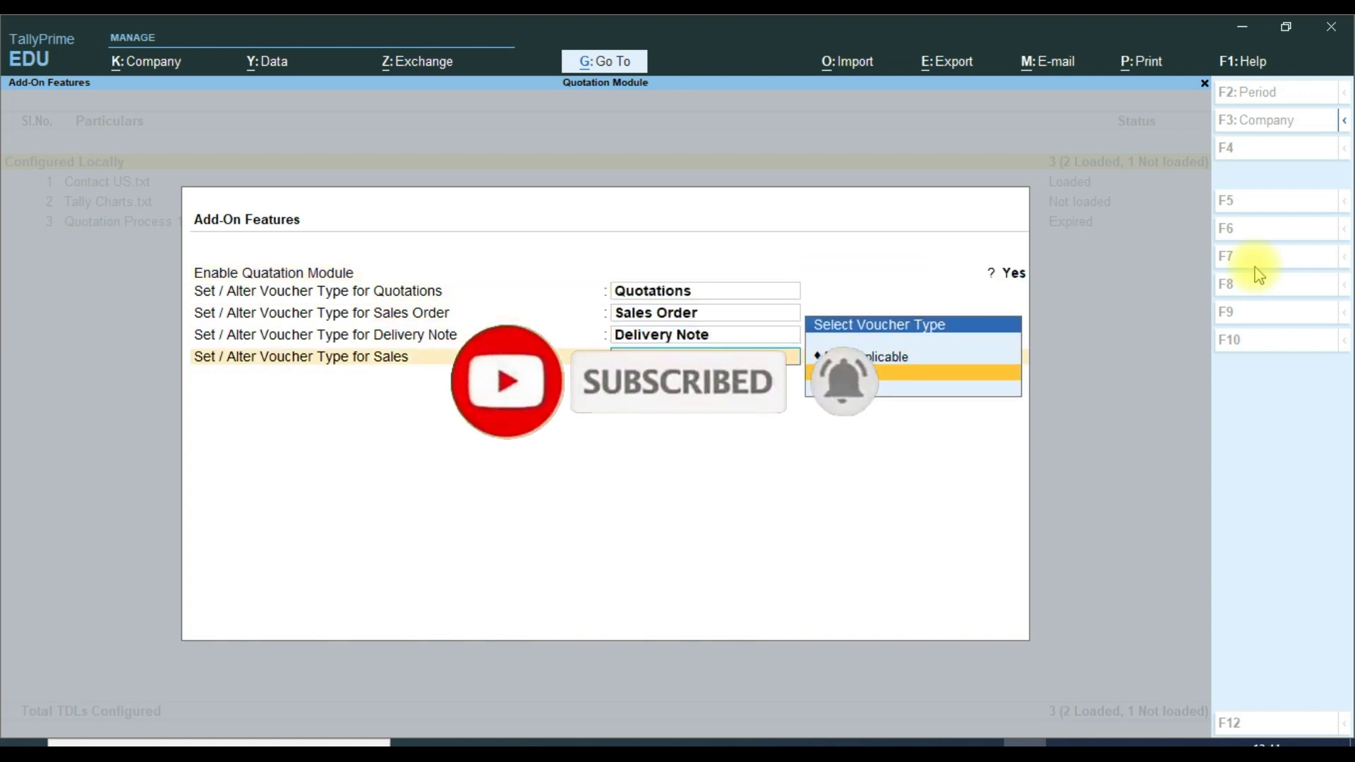
pyautogui.press('Return')
pyautogui.press('Return')
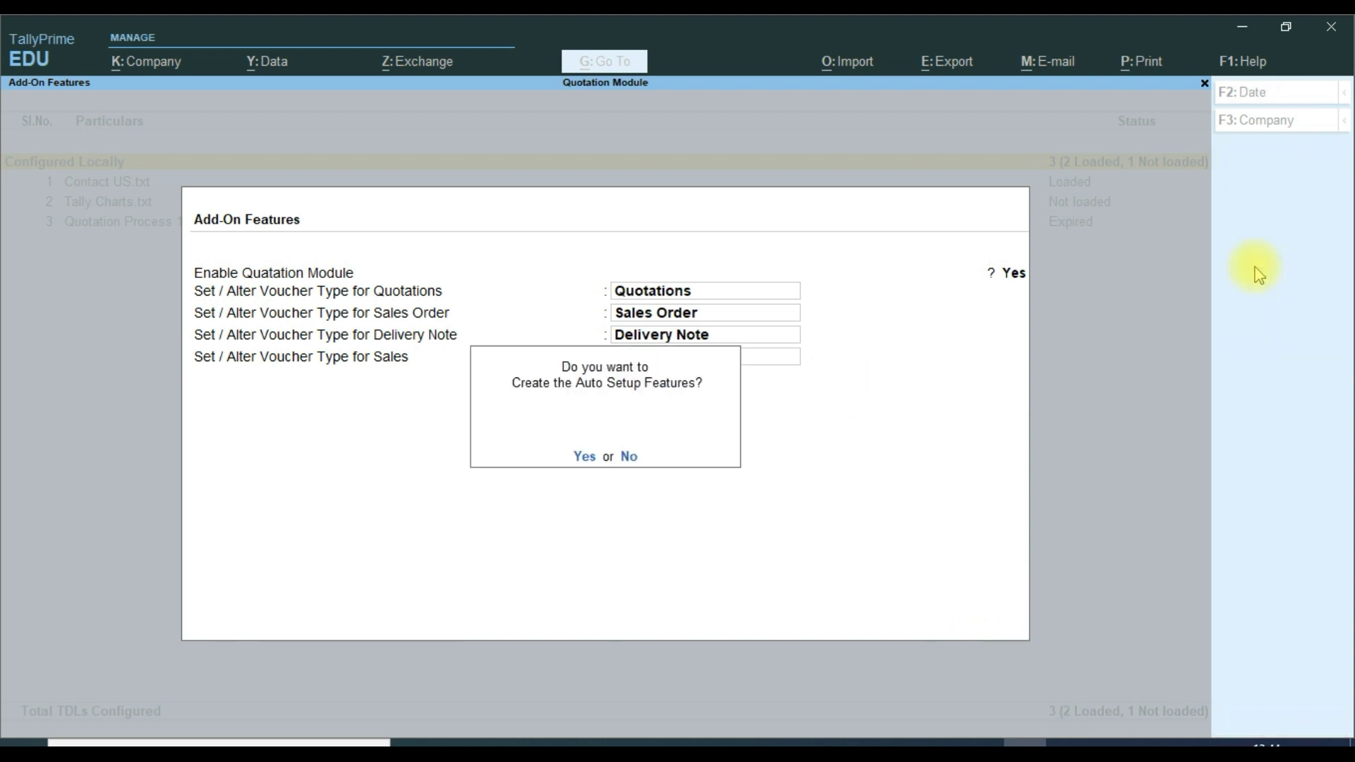
pyautogui.click(1253, 267)
pyautogui.press('Escape')
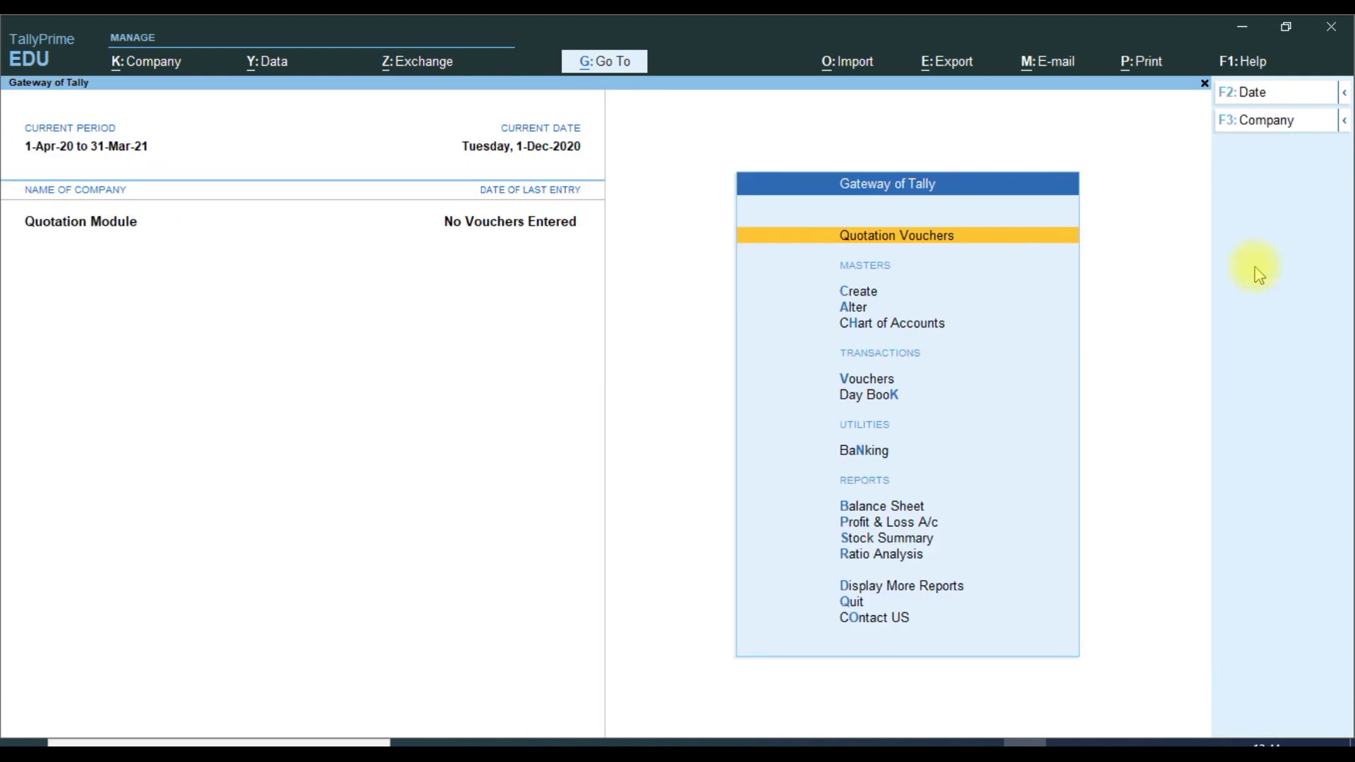
# Activate the inactive Sales Order voucher type from the voucher entry's list of voucher types
pyautogui.press('Return')
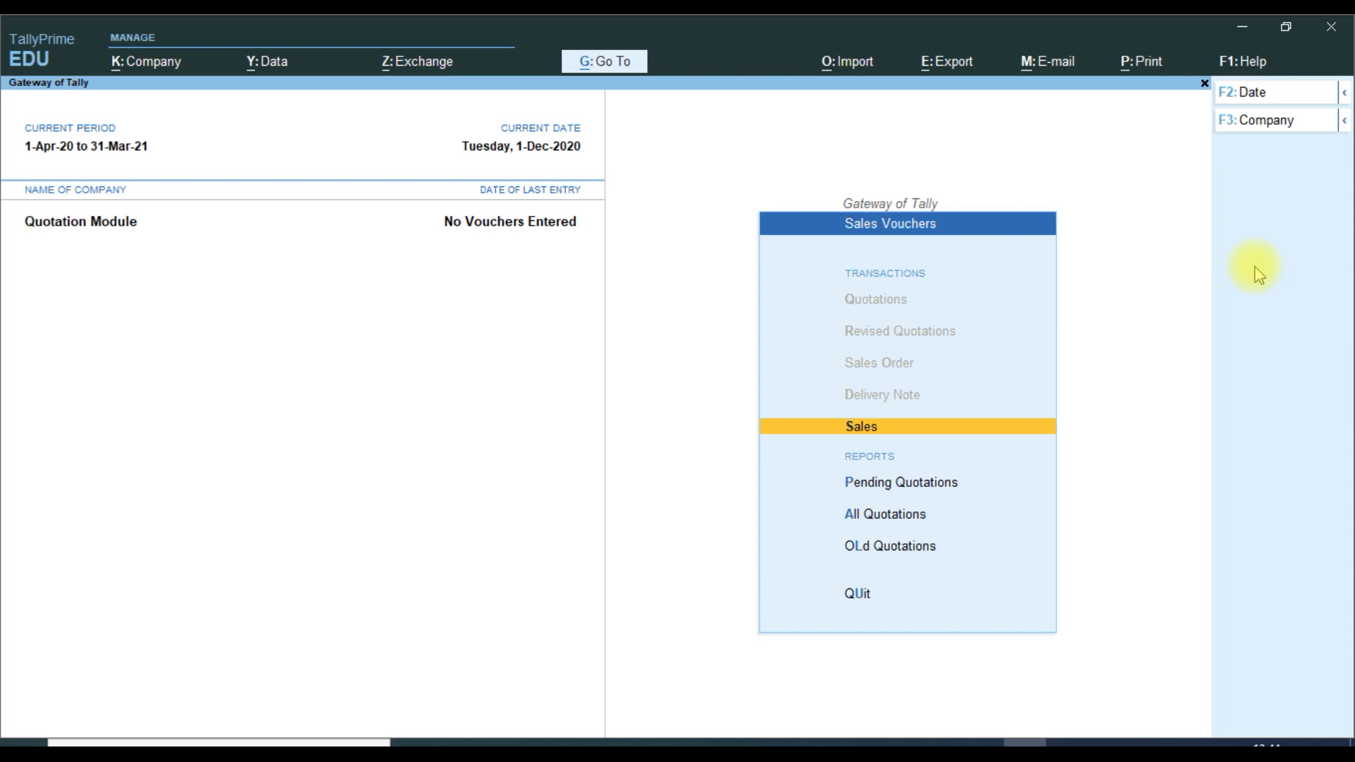
pyautogui.click(1288, 727)
pyautogui.press('Return')
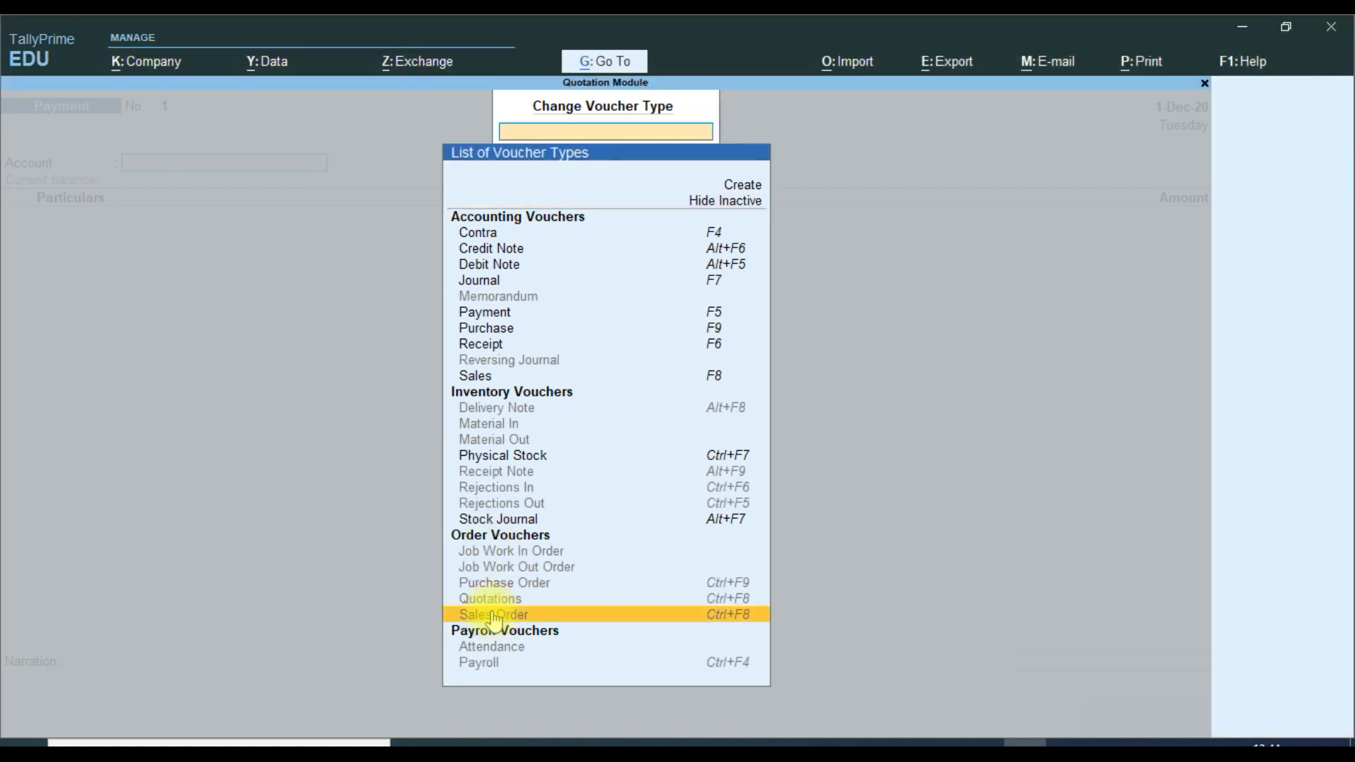
pyautogui.click(493, 615)
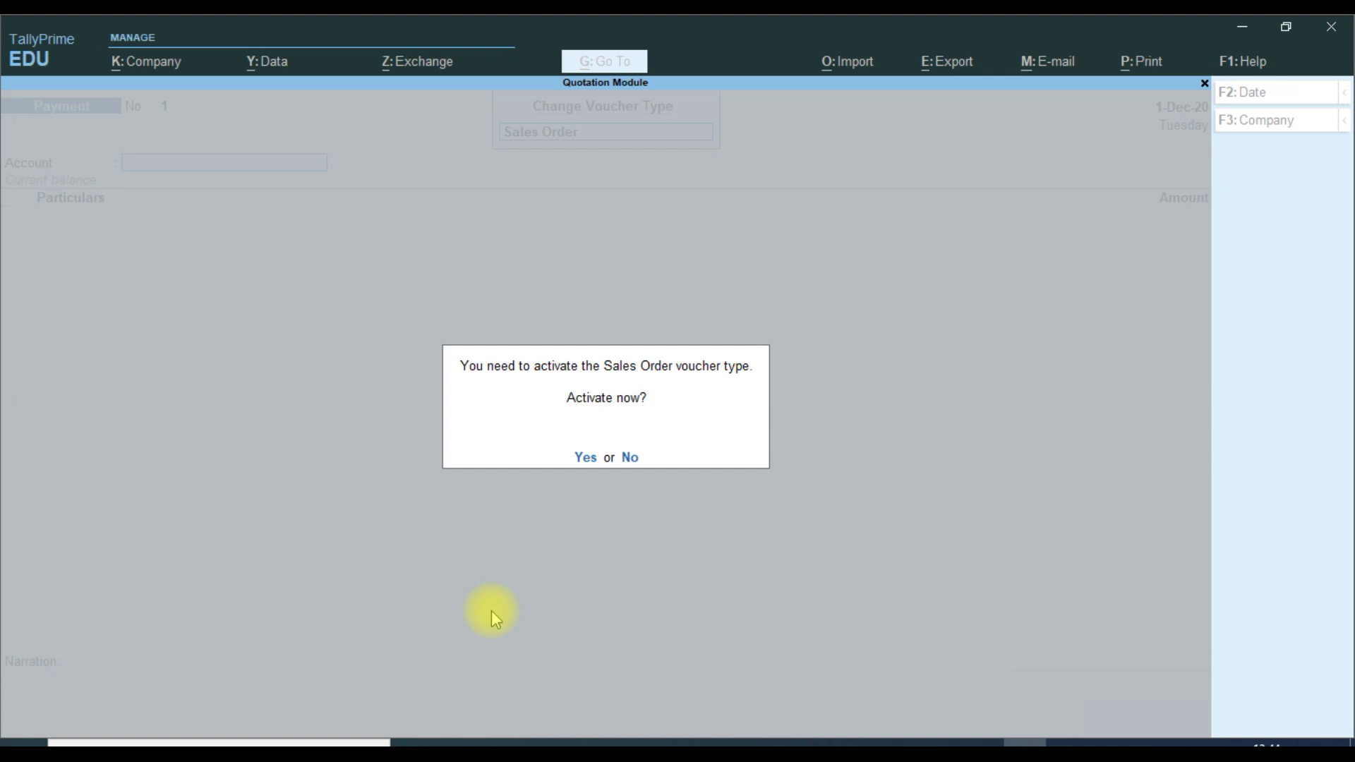
pyautogui.press('y')
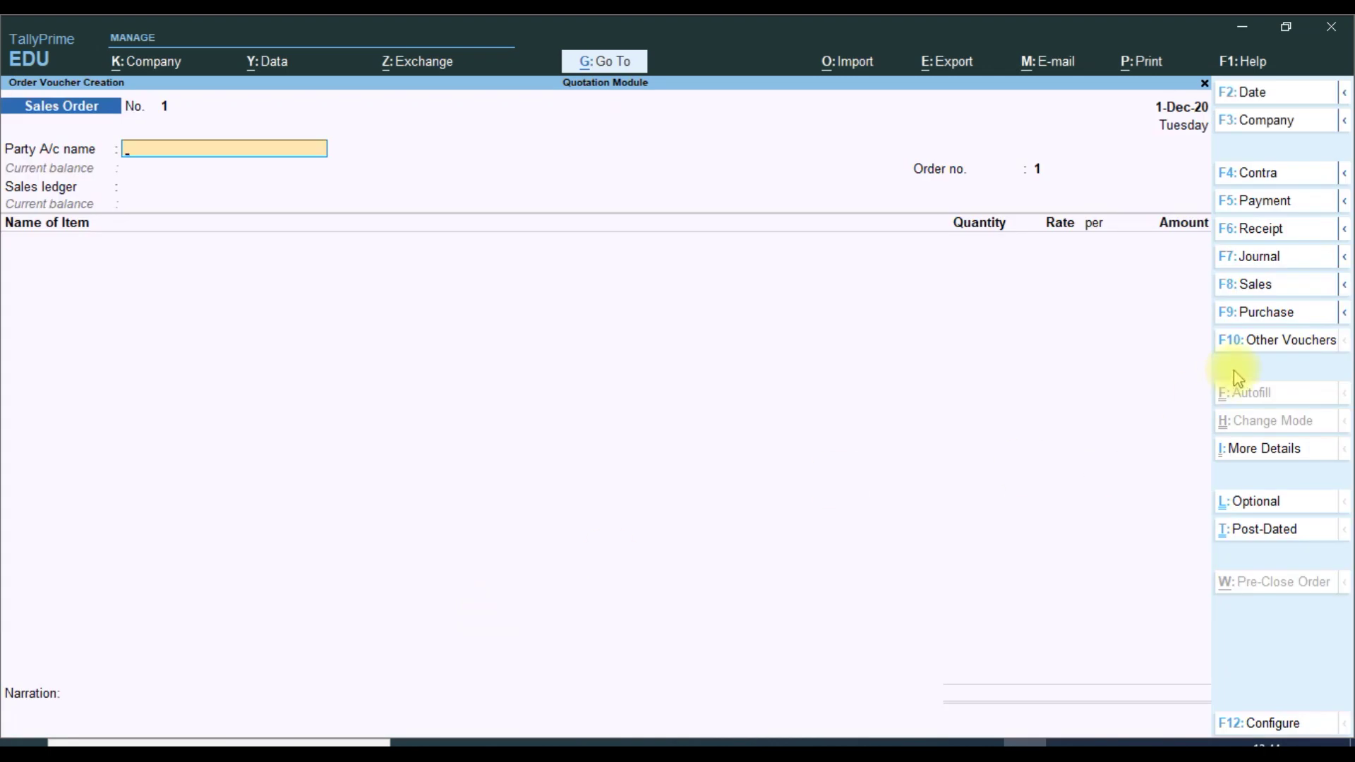
# Show the inactive voucher types, activate Quotations and reopen the list of voucher types
pyautogui.click(1272, 346)
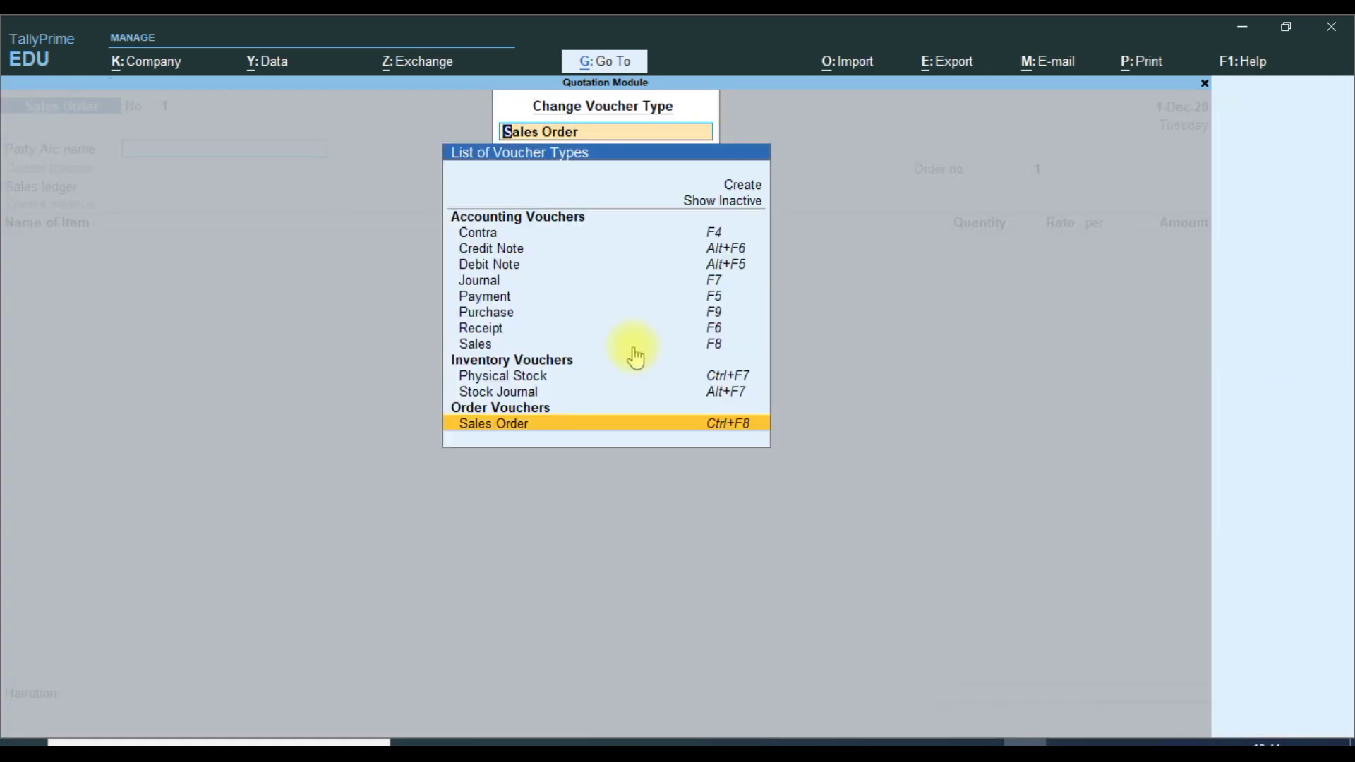
pyautogui.click(716, 201)
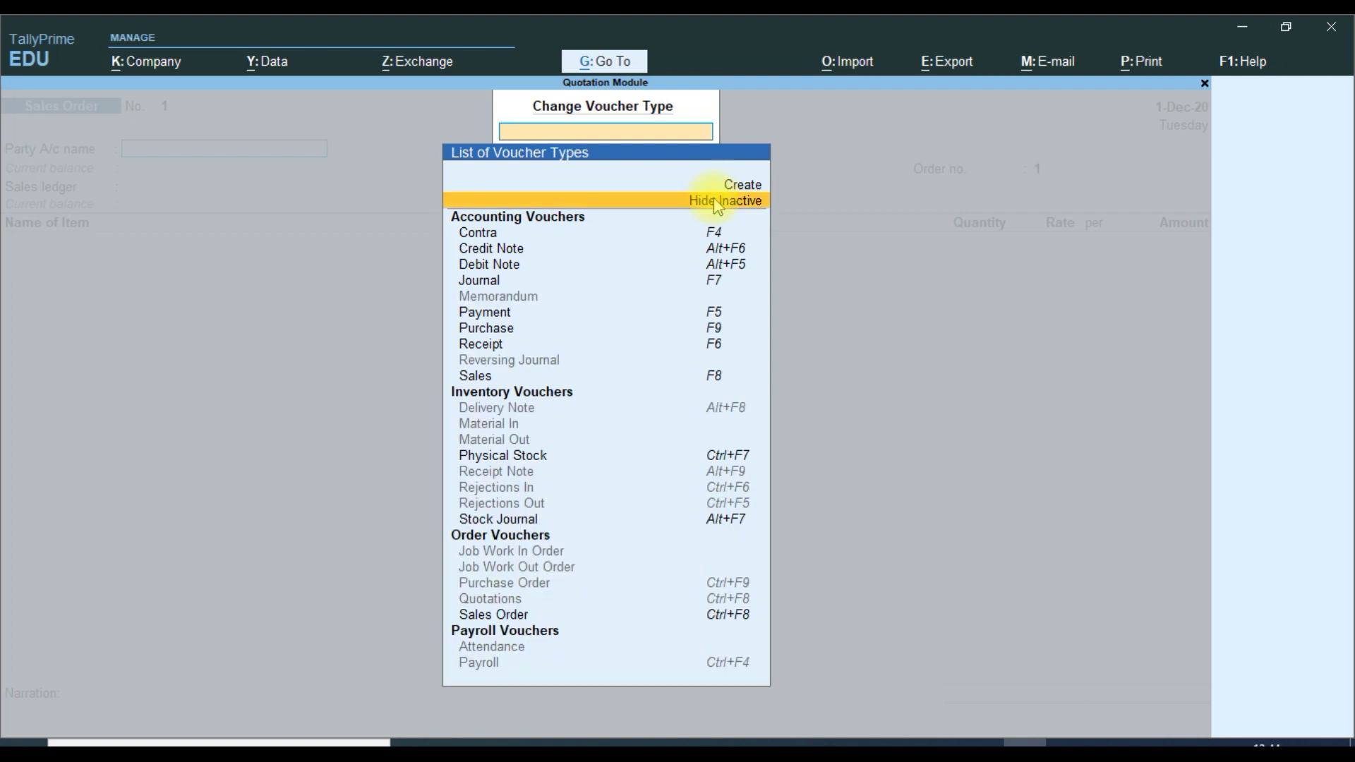
pyautogui.write('Q')
pyautogui.press('Return')
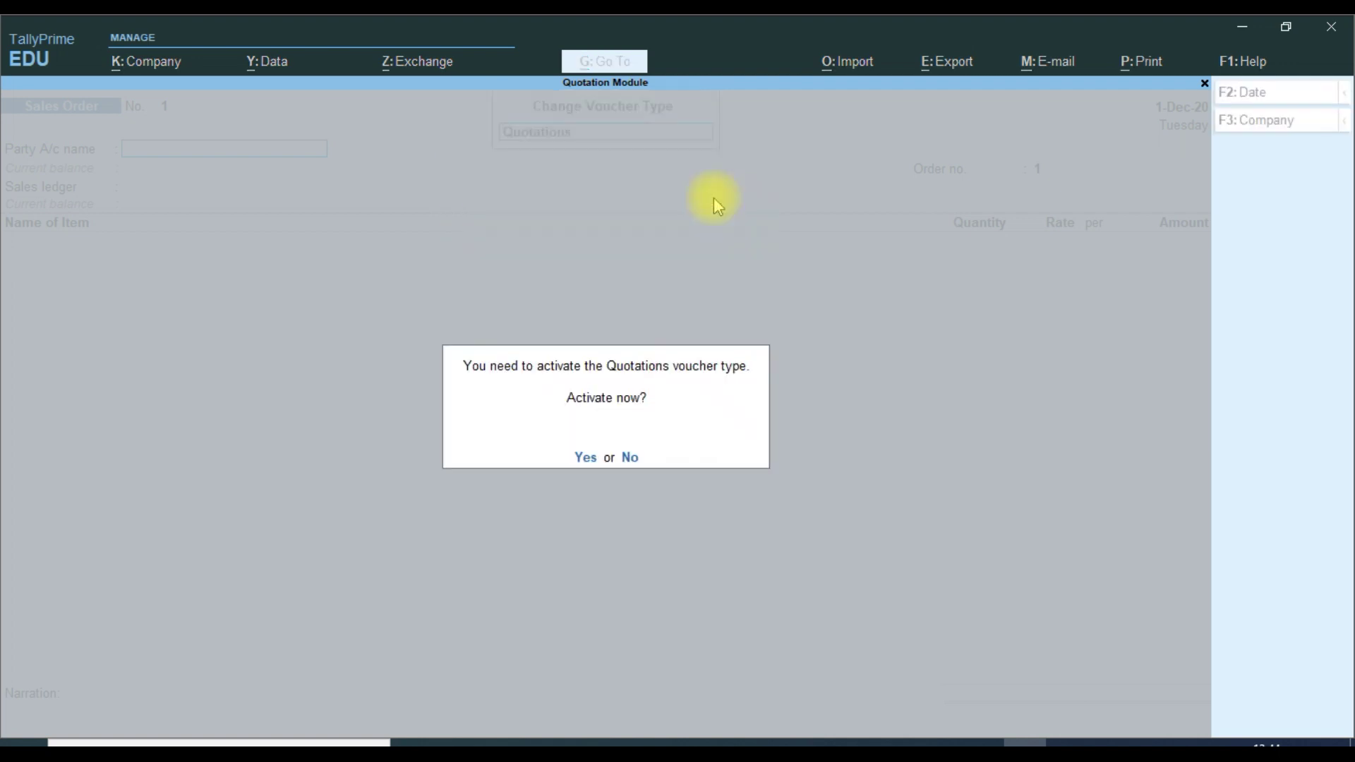
pyautogui.press('y')
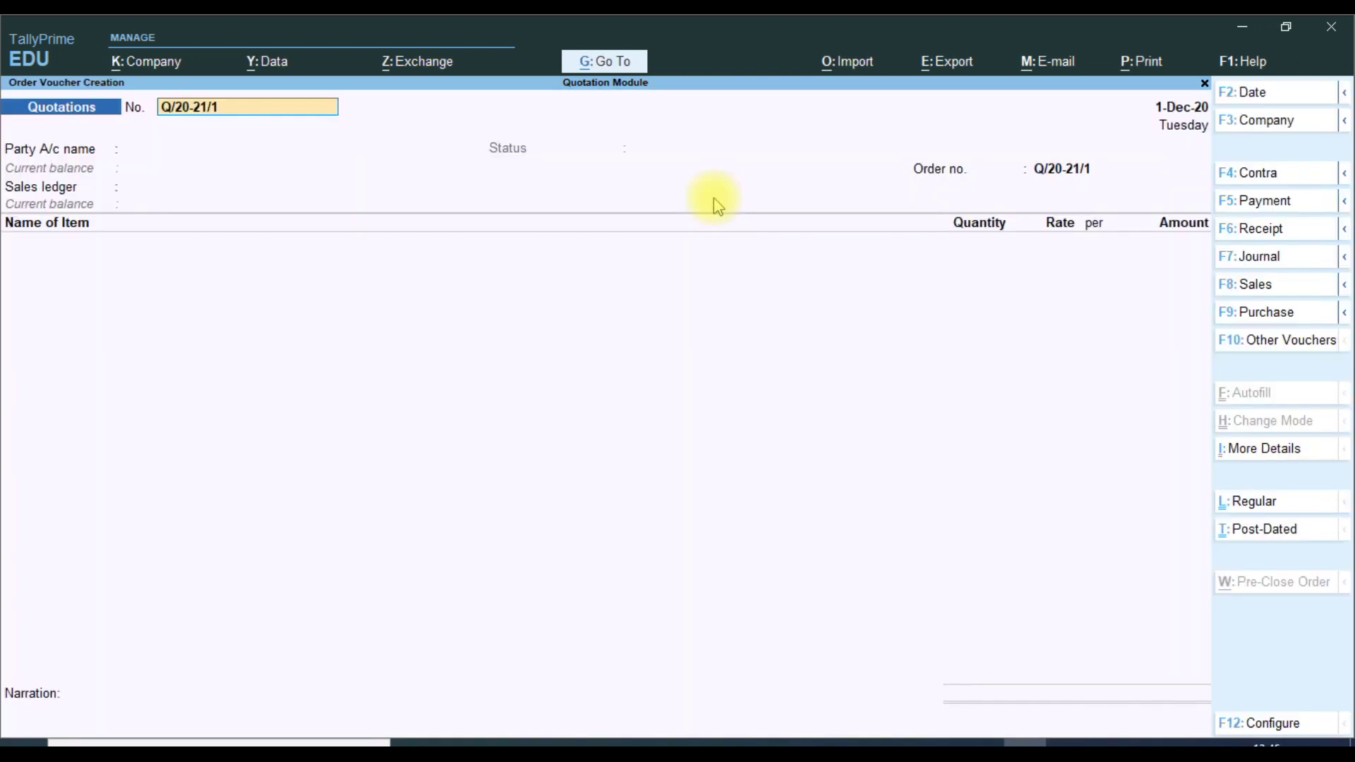
pyautogui.click(1312, 346)
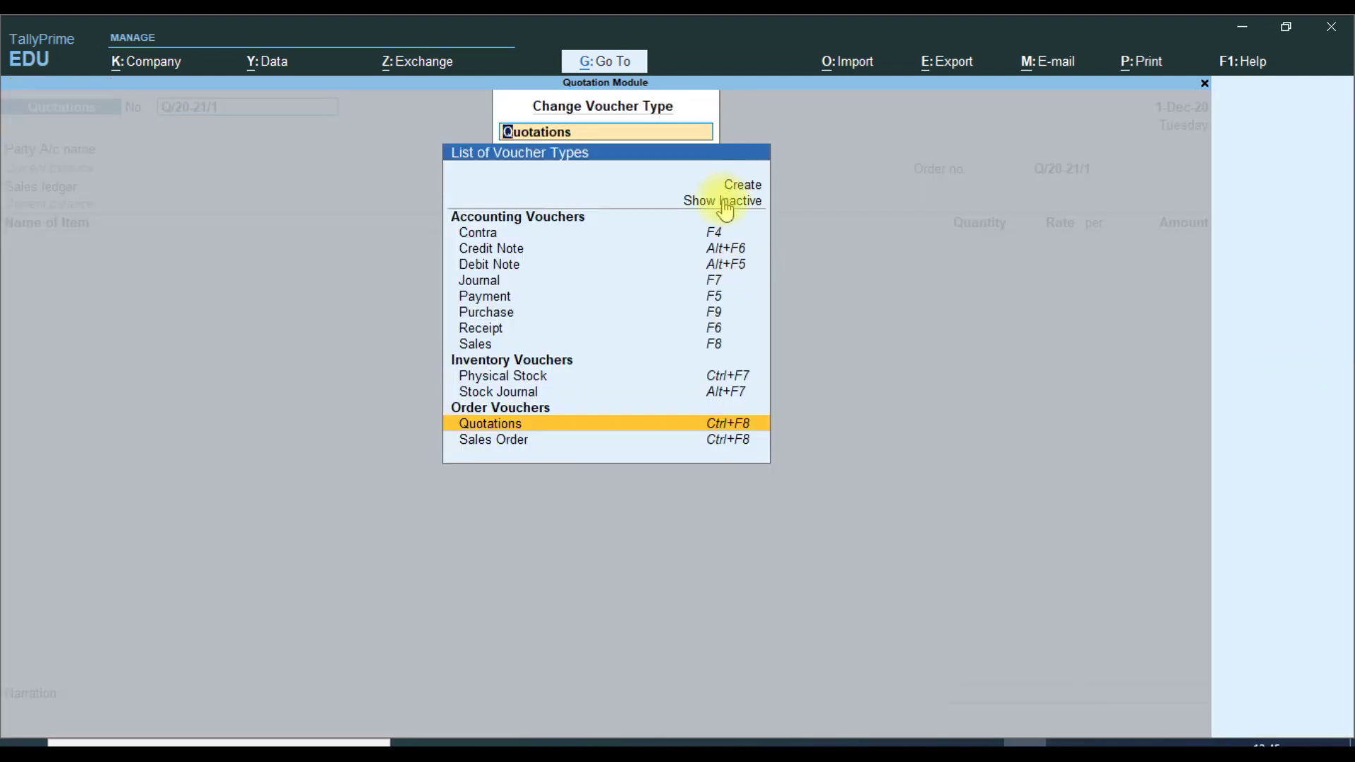
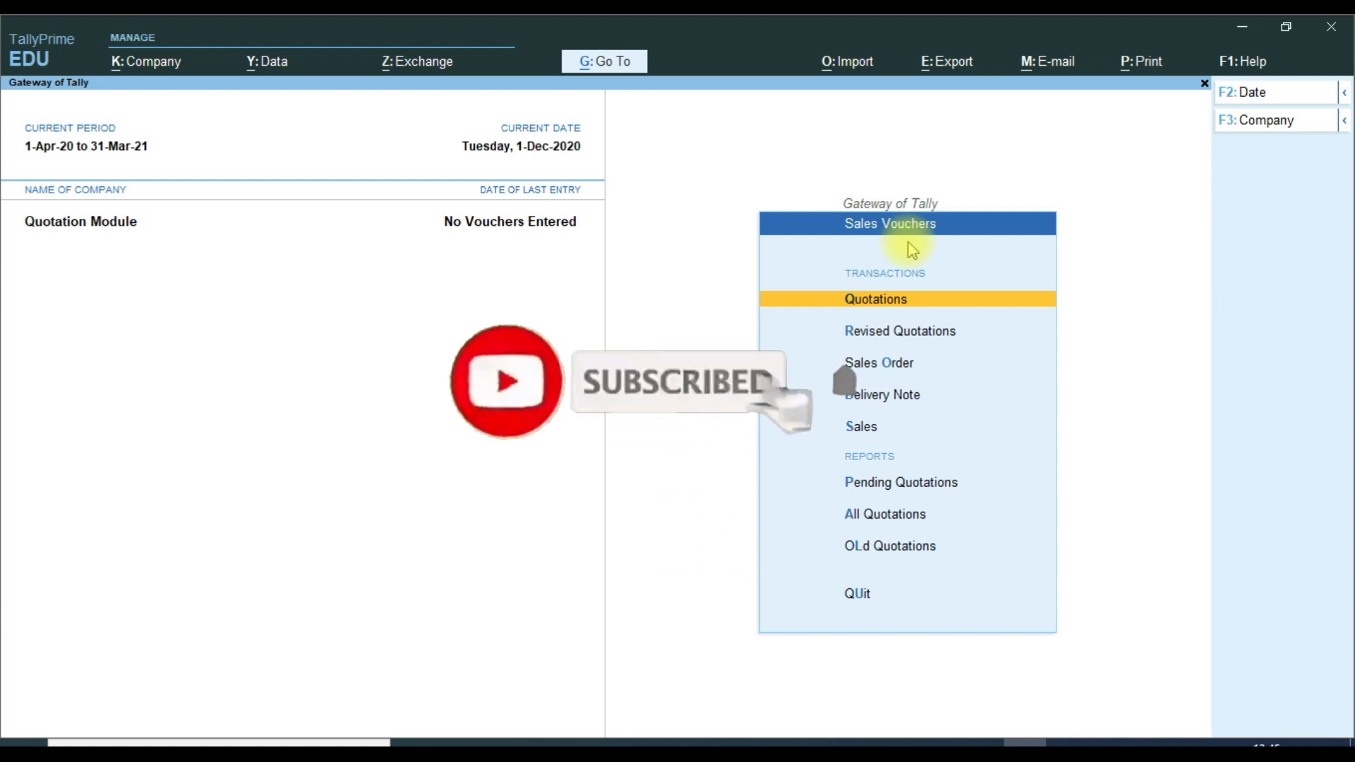
# Start a new quotation with number Q/20-21/1 and create a party ledger named ABC Ltd
pyautogui.press('Return')
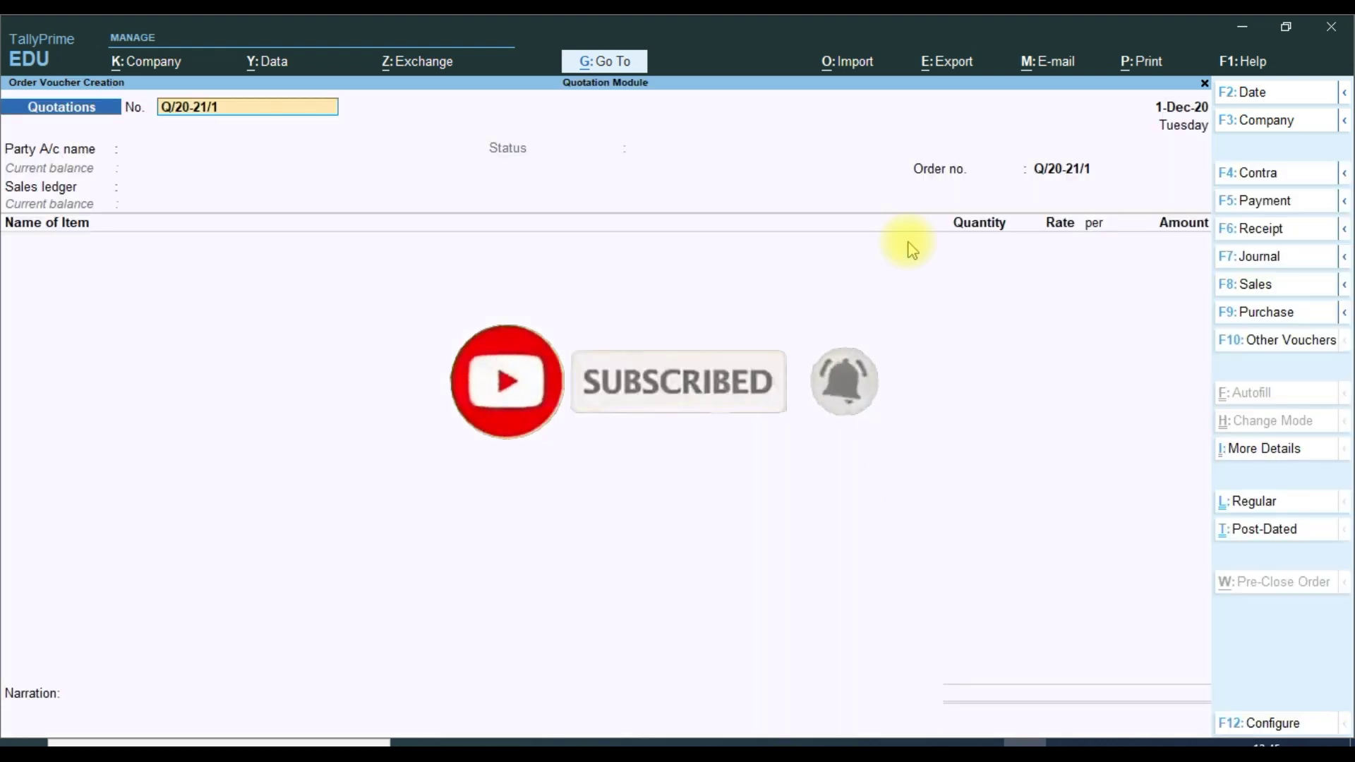
pyautogui.press('Return')
pyautogui.press('alt')
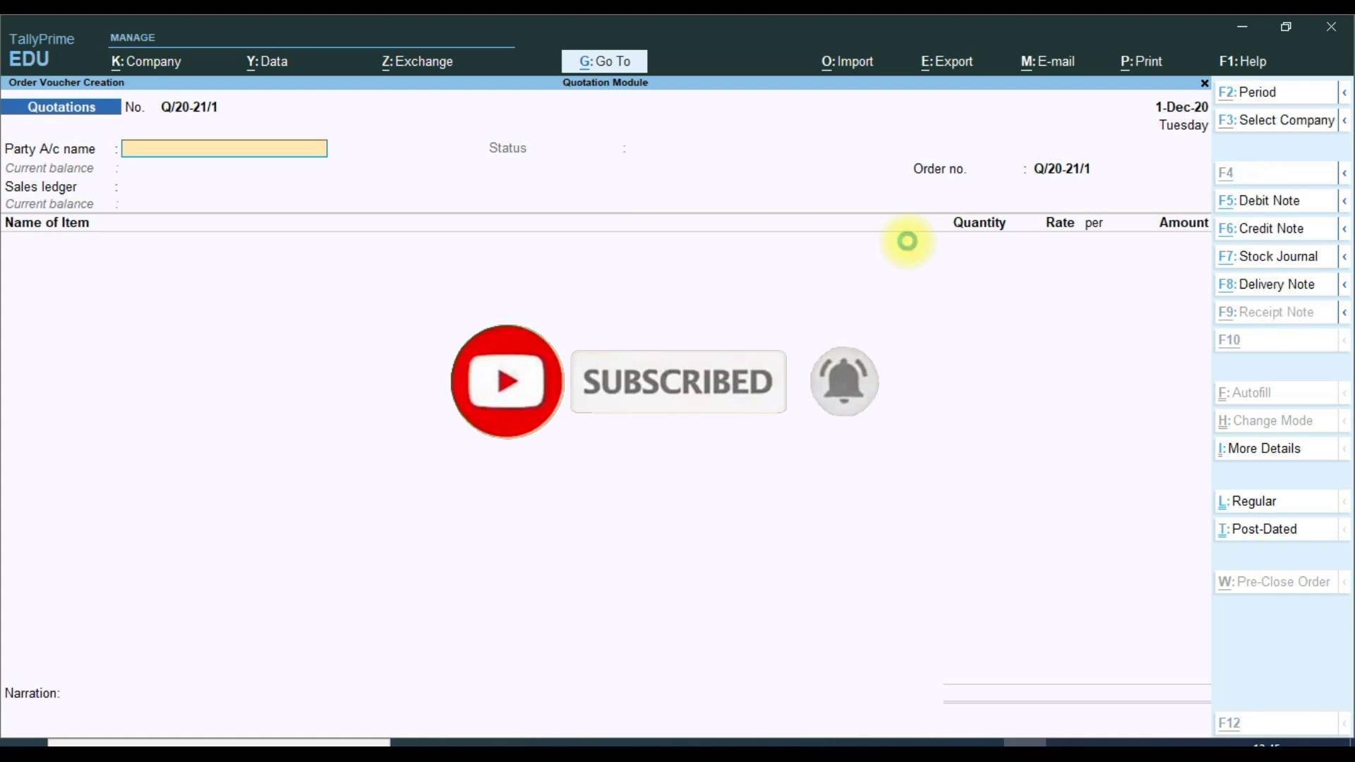
pyautogui.hotkey('alt', 'c')
pyautogui.write('Customer')
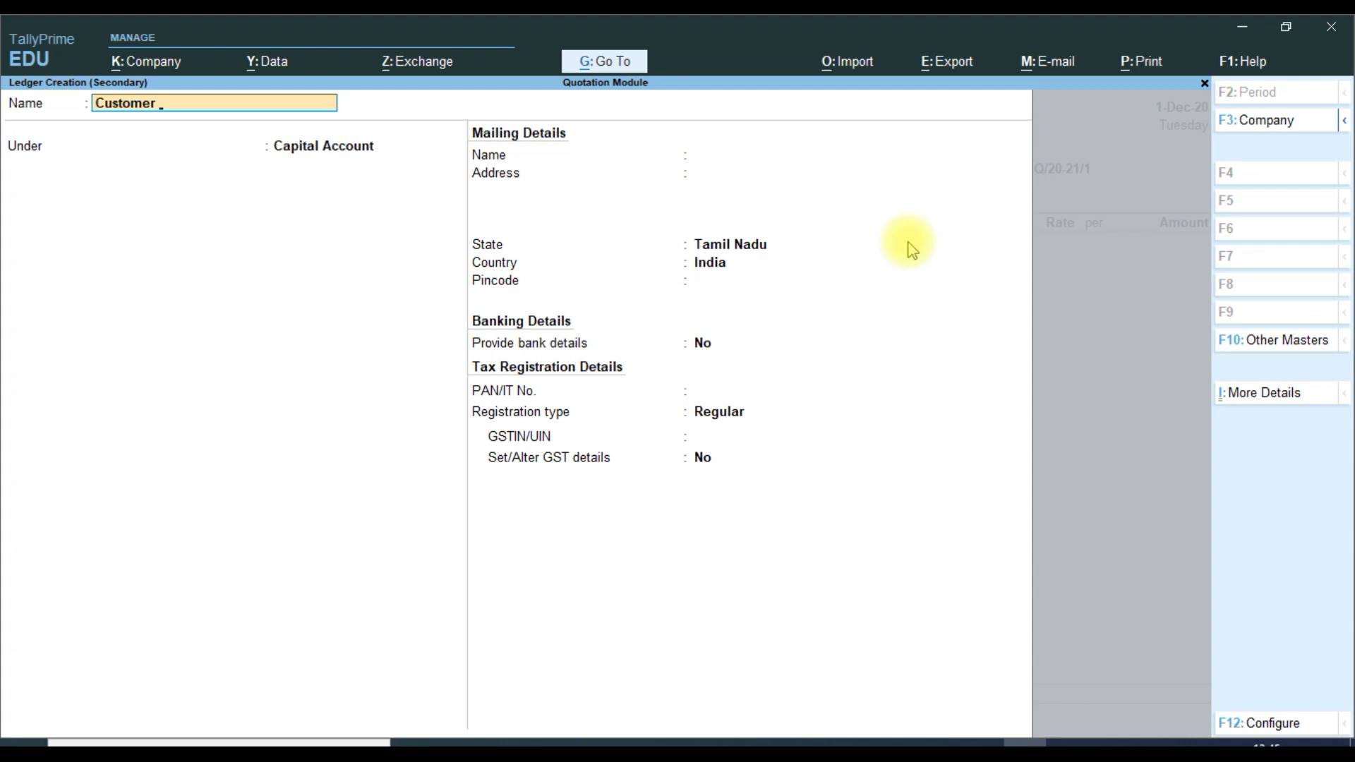
pyautogui.press('BackSpace')
pyautogui.press('BackSpace')
pyautogui.press('BackSpace')
pyautogui.press('BackSpace')
pyautogui.press('BackSpace')
pyautogui.press('BackSpace')
pyautogui.press('BackSpace')
pyautogui.write('ABC')
pyautogui.press('Return')
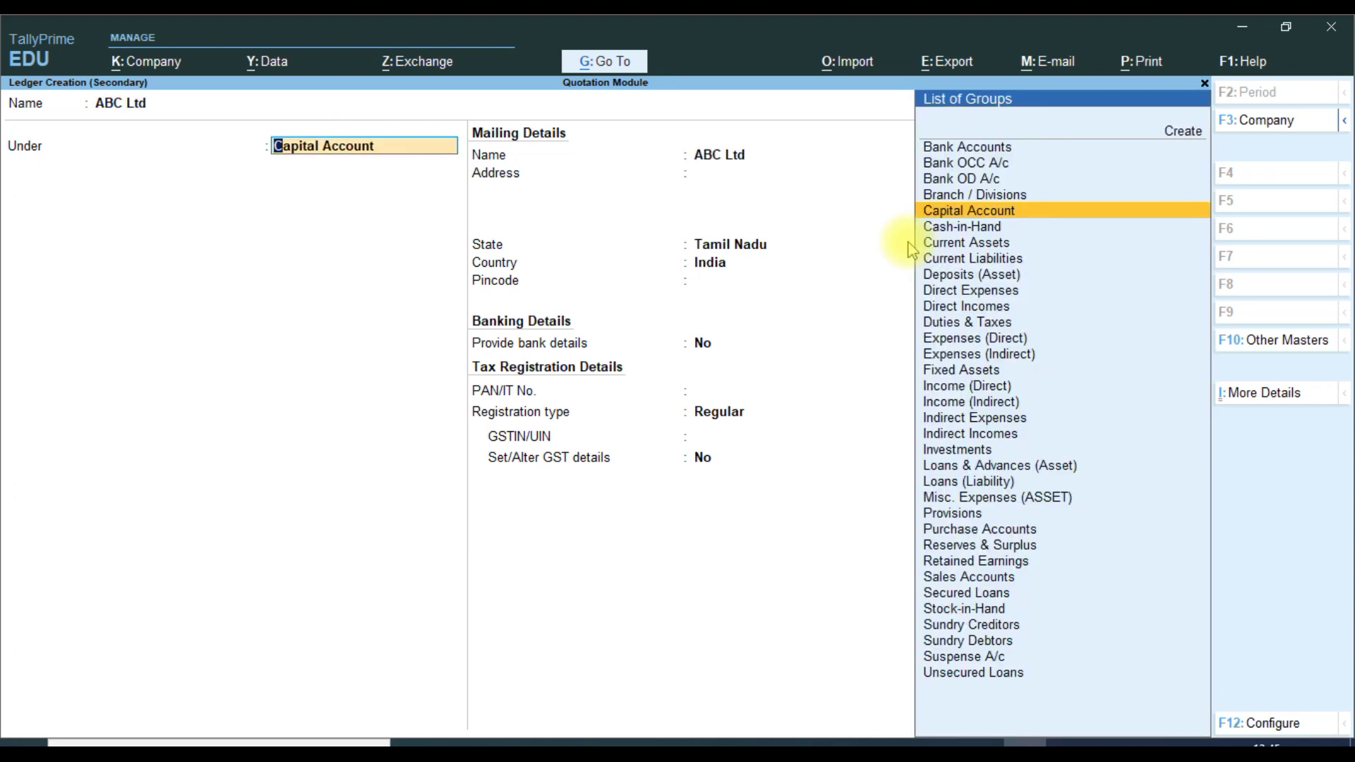
# Place the ABC Ltd ledger under Sundry Debtors, keep bill-by-bill balances as Yes and leave the credit period and address empty
pyautogui.write('Sun')
pyautogui.press('Down')
pyautogui.press('Return')
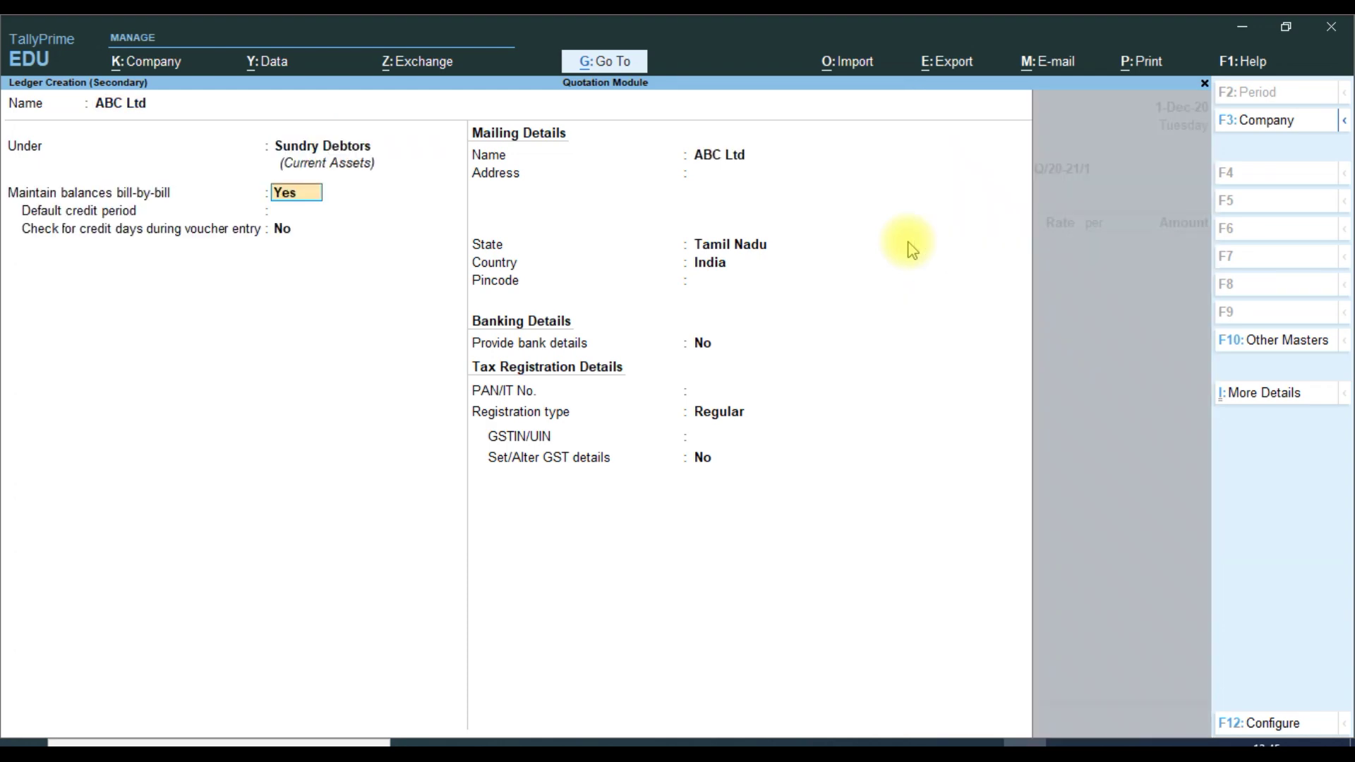
pyautogui.press('Return')
pyautogui.press('Return')
pyautogui.press('Return')
pyautogui.press('Return')
pyautogui.press('Return')
pyautogui.press('Return')
pyautogui.press('Return')
pyautogui.press('Return')
pyautogui.press('Return')
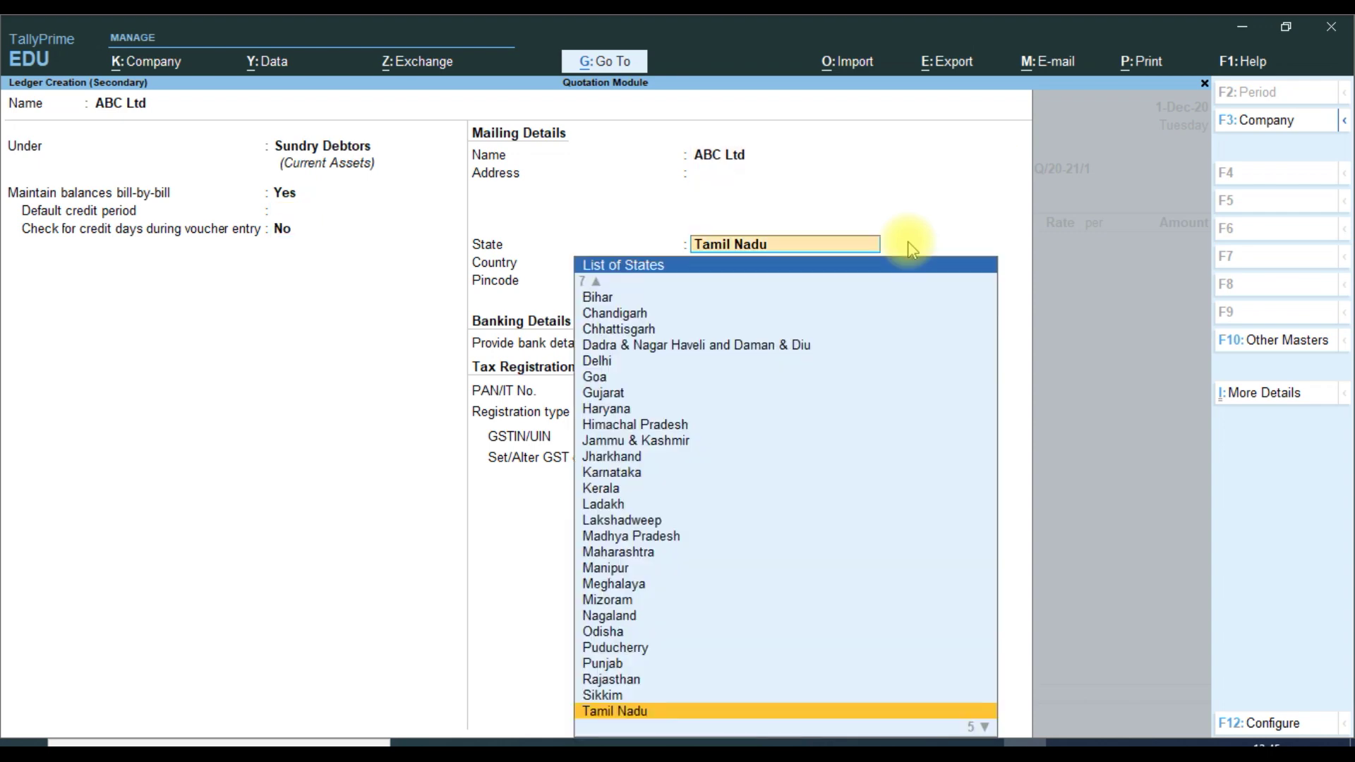
# Keep Tamil Nadu and the Regular registration type, enter the customer's GSTIN/UIN and save the ledger
pyautogui.press('Return')
pyautogui.press('Return')
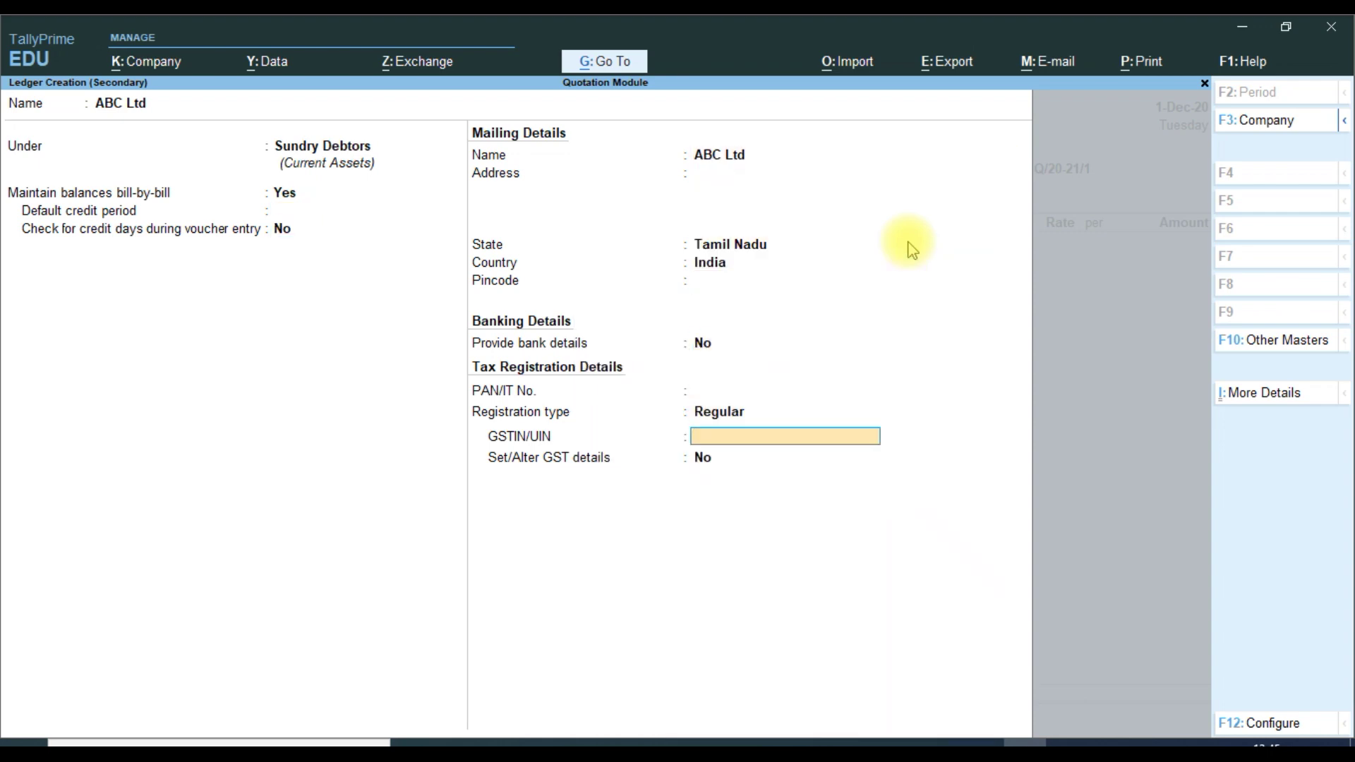
pyautogui.write('7464984864')
pyautogui.press('Return')
pyautogui.press('Return')
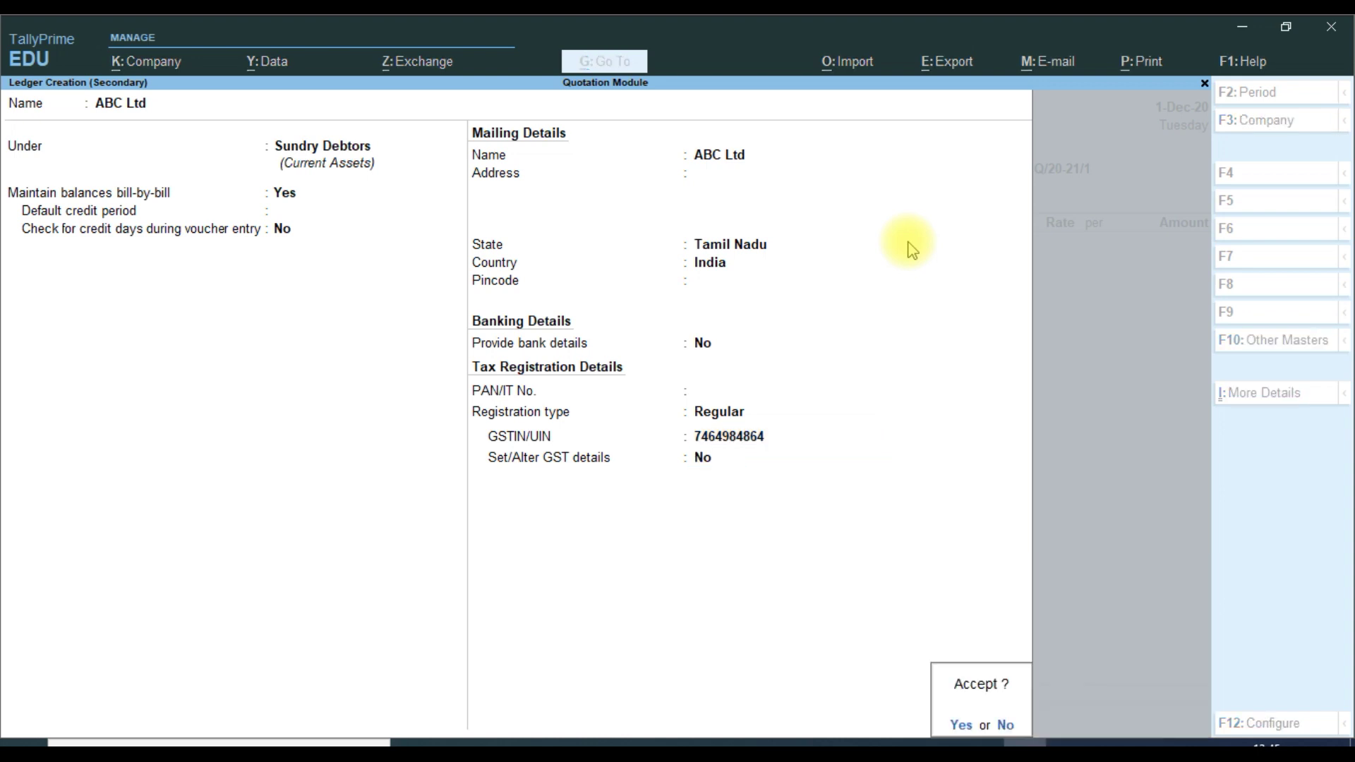
pyautogui.press('Return')
# Leave the quotation's order and dispatch details empty and accept the party details for ABC Ltd
pyautogui.press('Return')
pyautogui.press('Return')
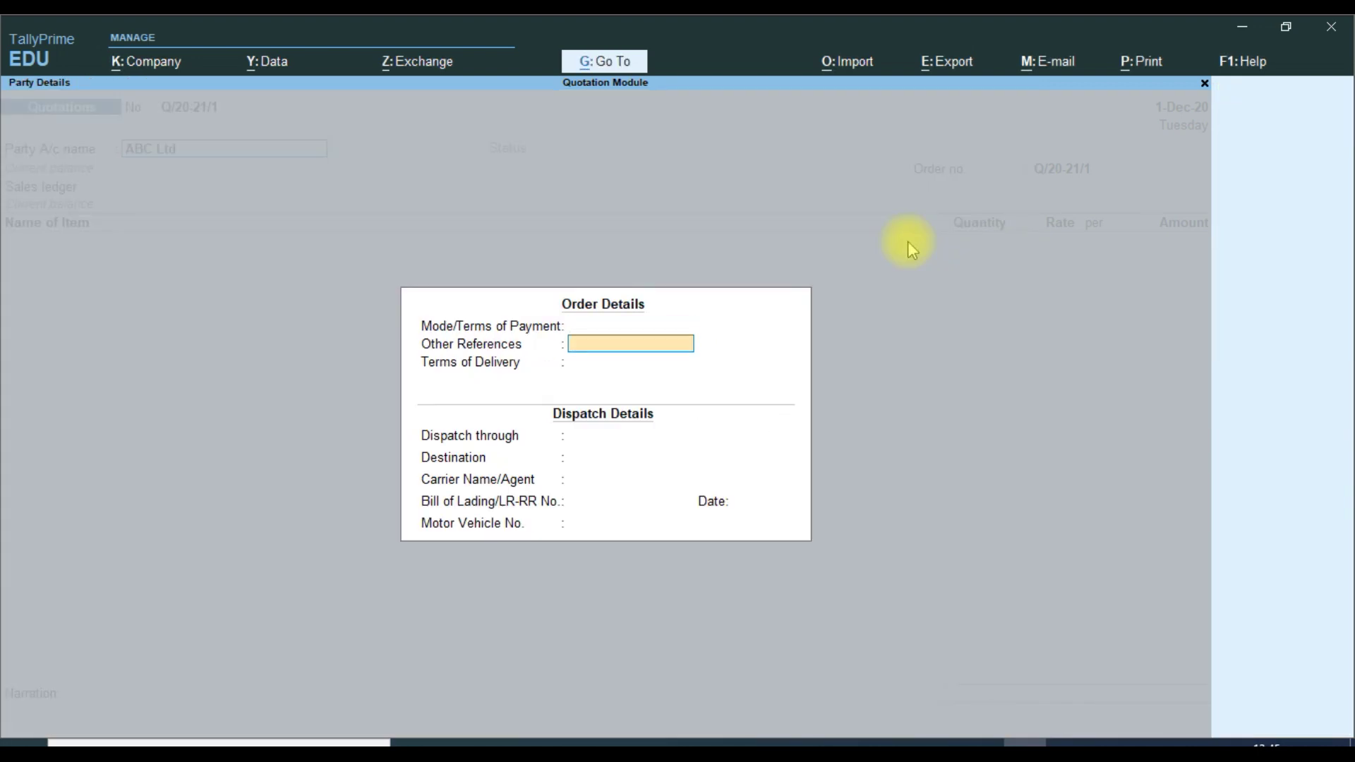
pyautogui.press('Return')
pyautogui.press('Return')
pyautogui.press('Return')
pyautogui.press('Return')
pyautogui.press('Return')
pyautogui.press('Return')
pyautogui.press('Return')
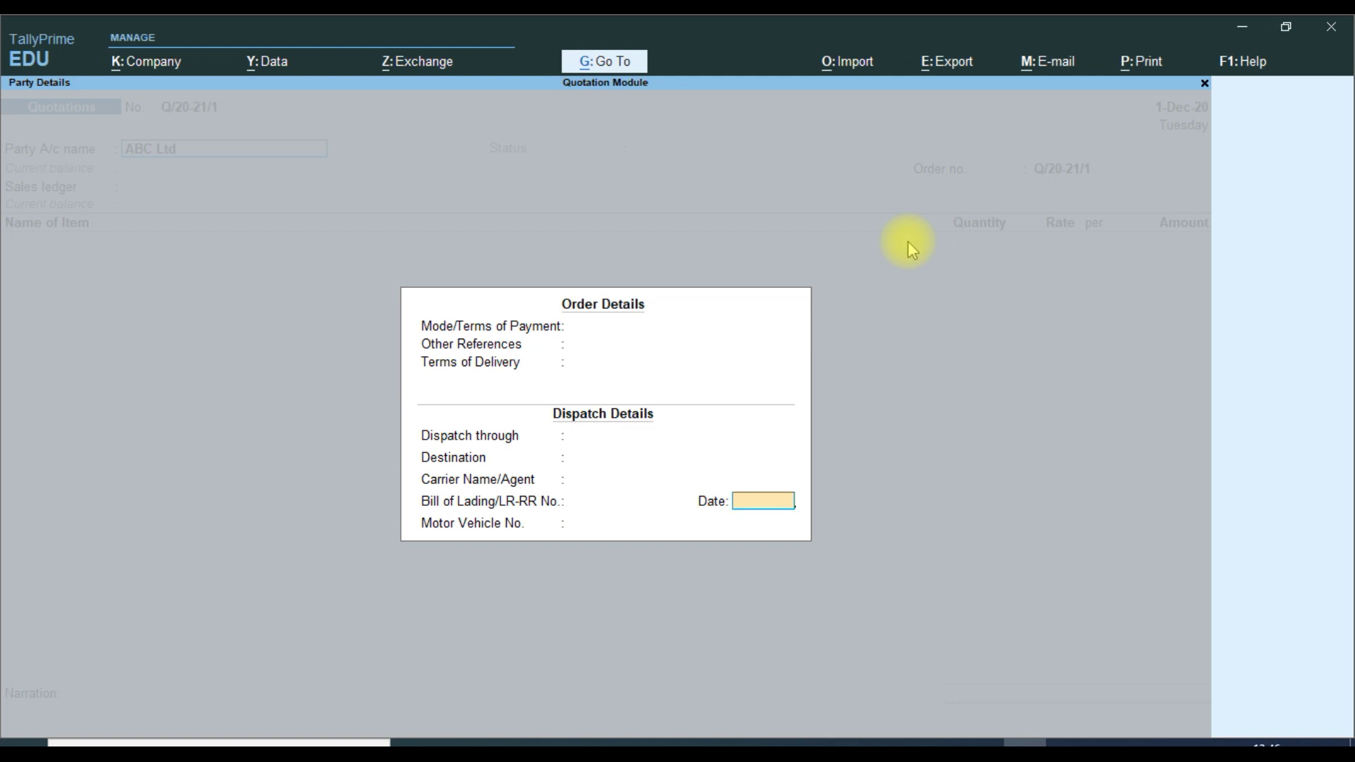
pyautogui.press('Return')
pyautogui.press('Return')
pyautogui.press('Return')
pyautogui.press('Return')
pyautogui.press('Return')
pyautogui.press('Return')
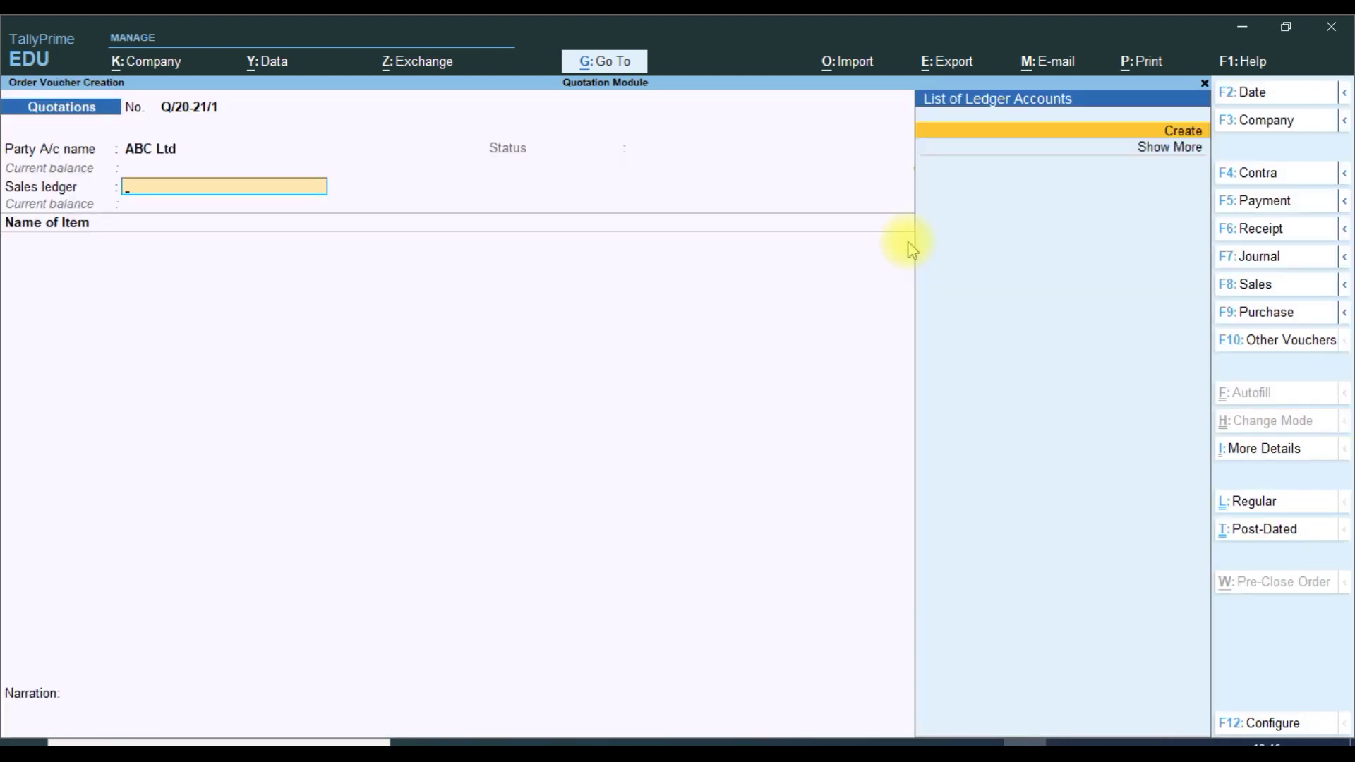
# Create a sales ledger named Sales under the Sales Accounts group from the quotation
pyautogui.hotkey('alt', 'c')
pyautogui.write('Sal')
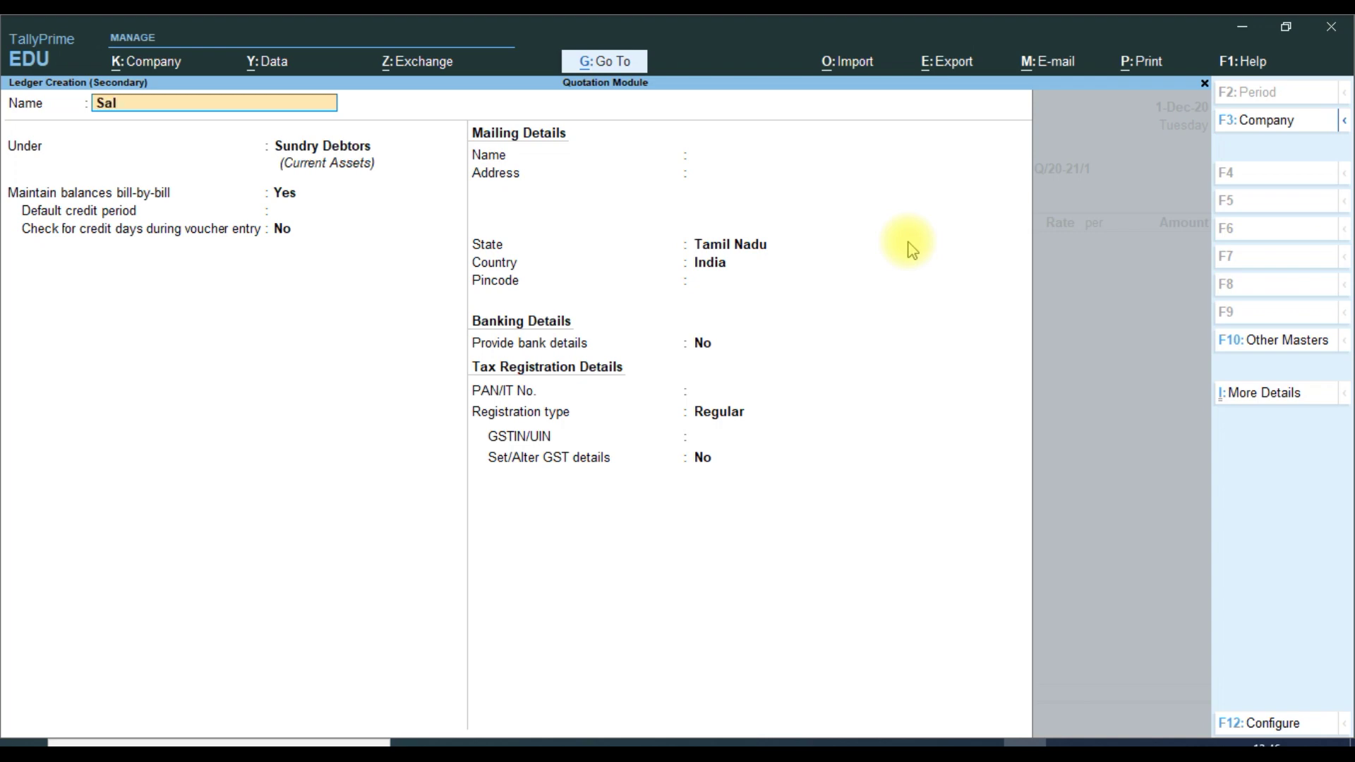
pyautogui.write('es')
pyautogui.press('Return')
pyautogui.press('Return')
pyautogui.press('BackSpace')
pyautogui.write('Sa')
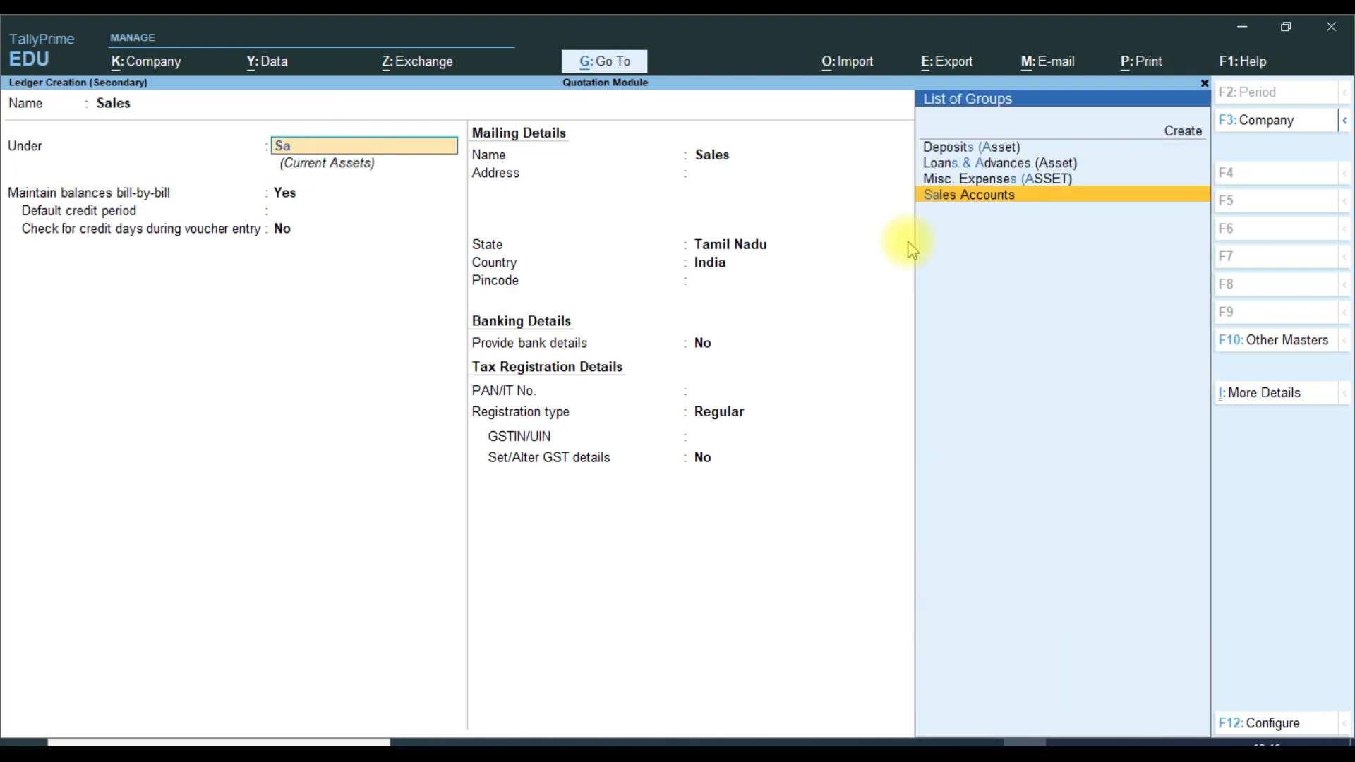
pyautogui.press('Return')
# Keep GST applicable, set the Sales ledger's type of supply to Goods and save it, leaving the tax classification empty
pyautogui.press('Return')
pyautogui.press('Return')
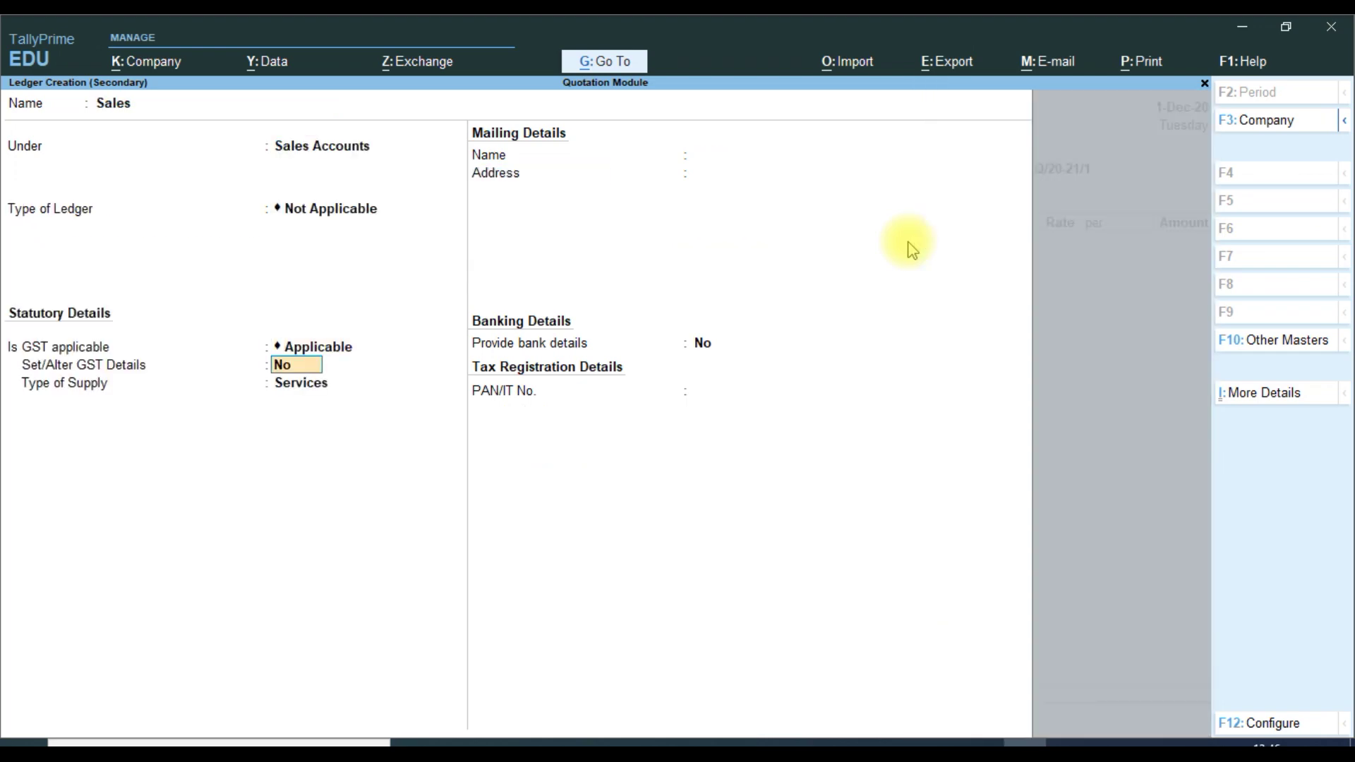
pyautogui.press('Return')
pyautogui.press('Return')
pyautogui.press('BackSpace')
pyautogui.press('Up')
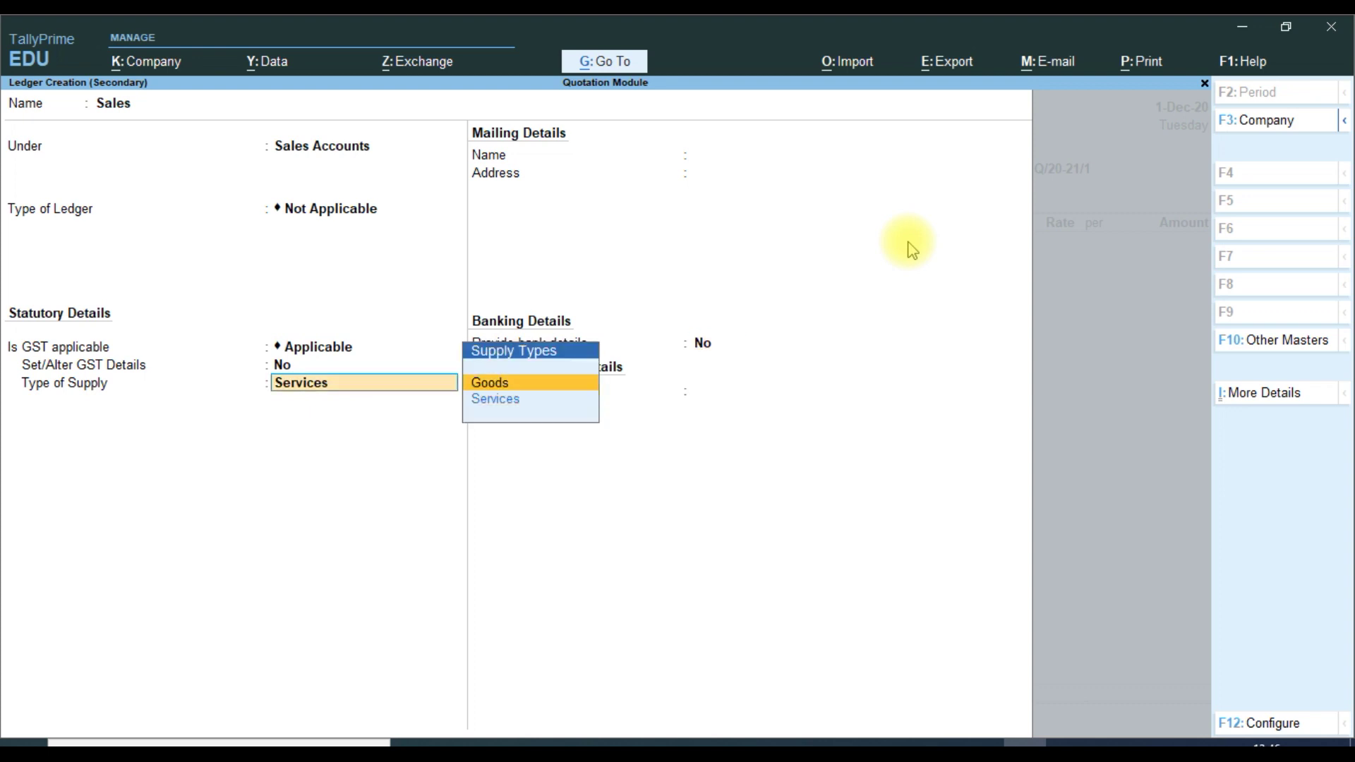
pyautogui.press('Return')
pyautogui.press('Return')
pyautogui.press('Return')
pyautogui.press('Return')
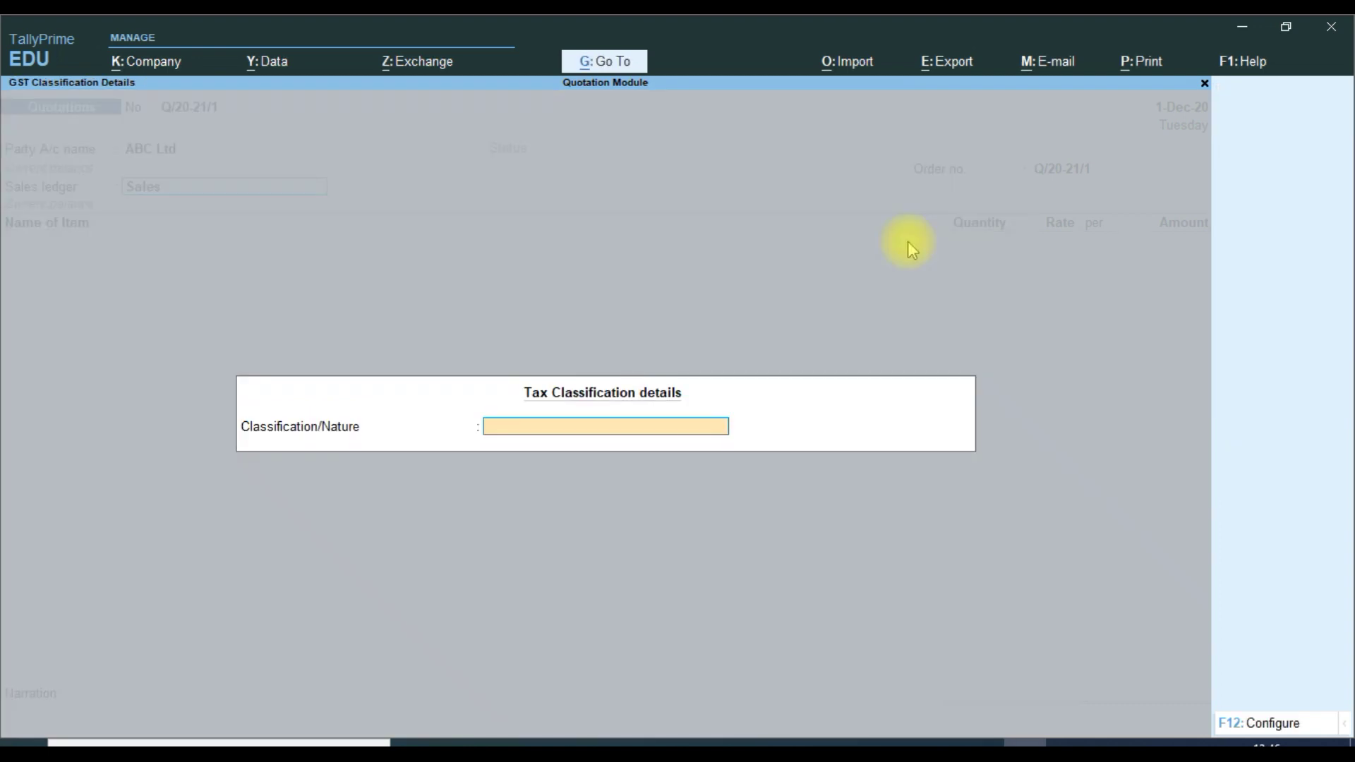
pyautogui.press('Return')
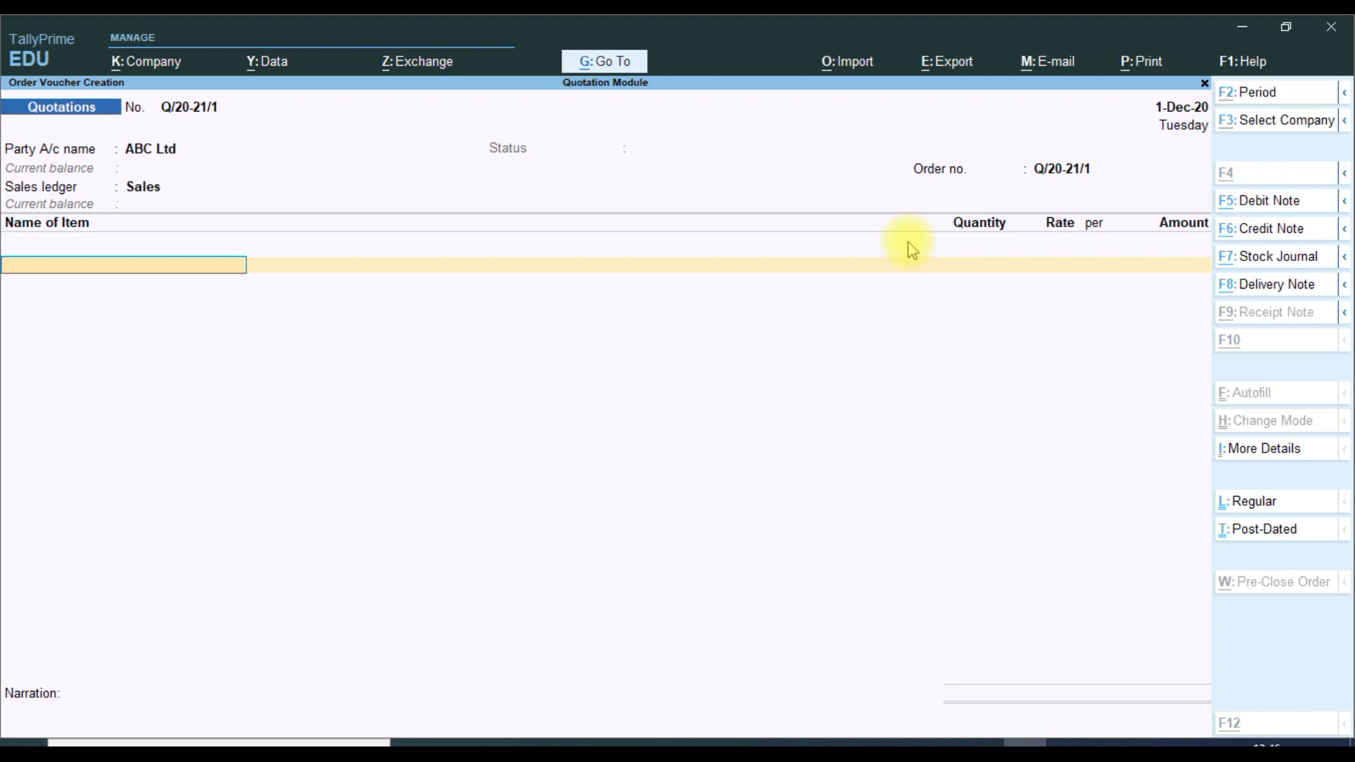
# Begin a new stock item named Iphone X under the Primary group from the quotation's item list
pyautogui.hotkey('alt', 'c')
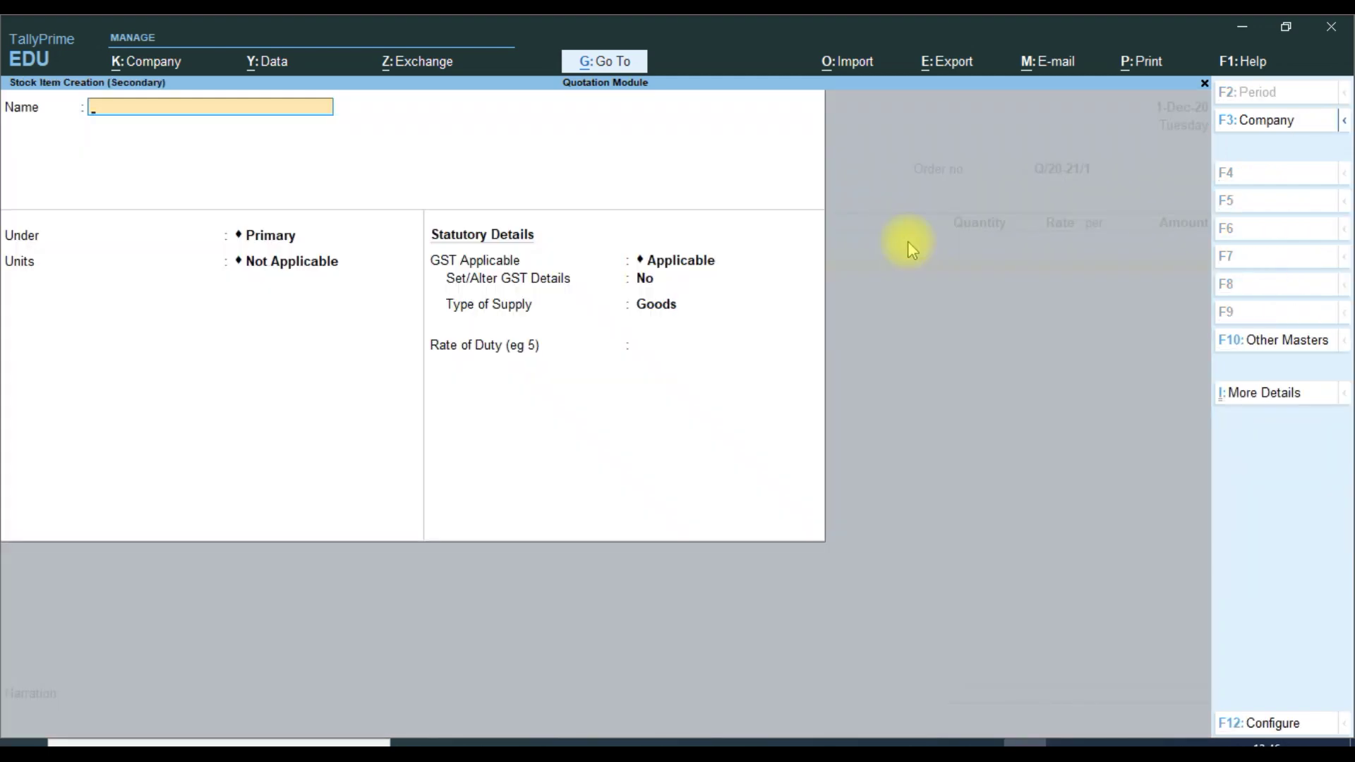
pyautogui.write('Iphone X')
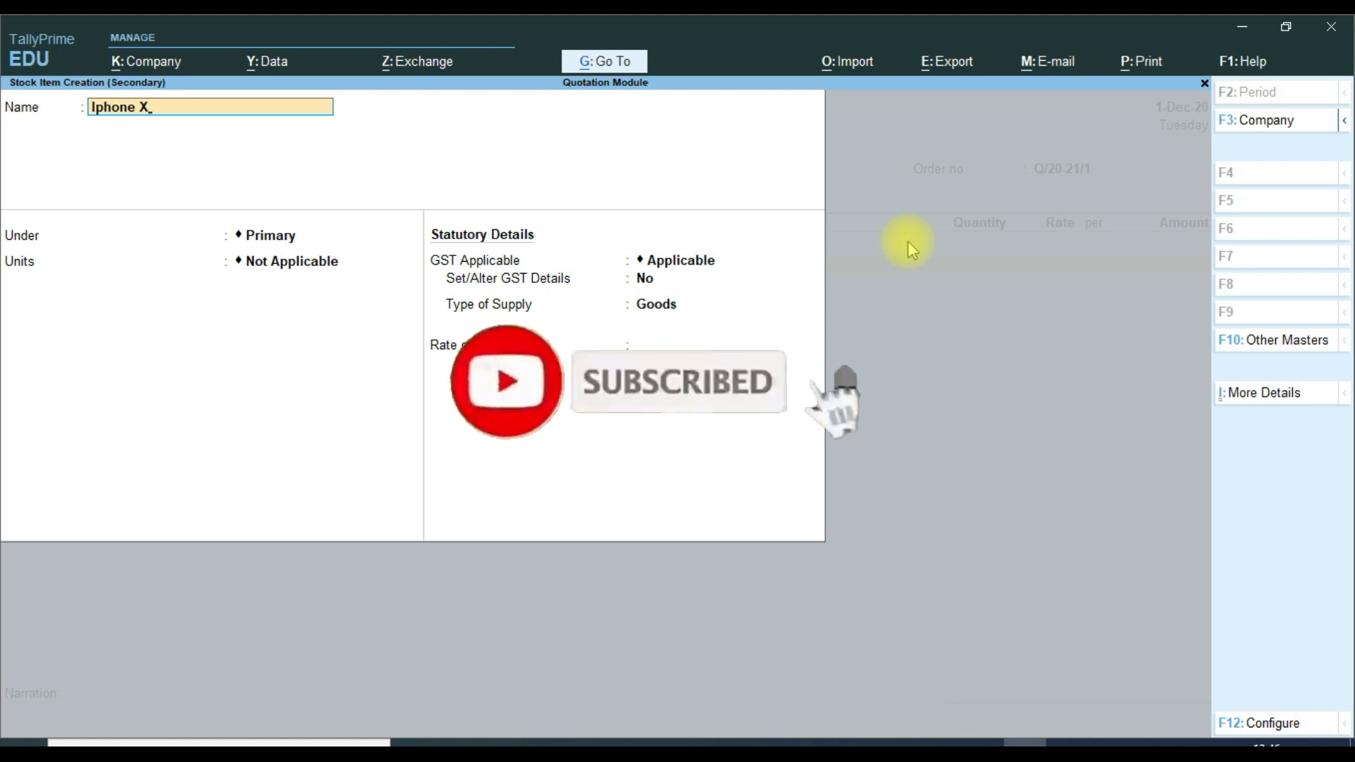
pyautogui.press('Return')
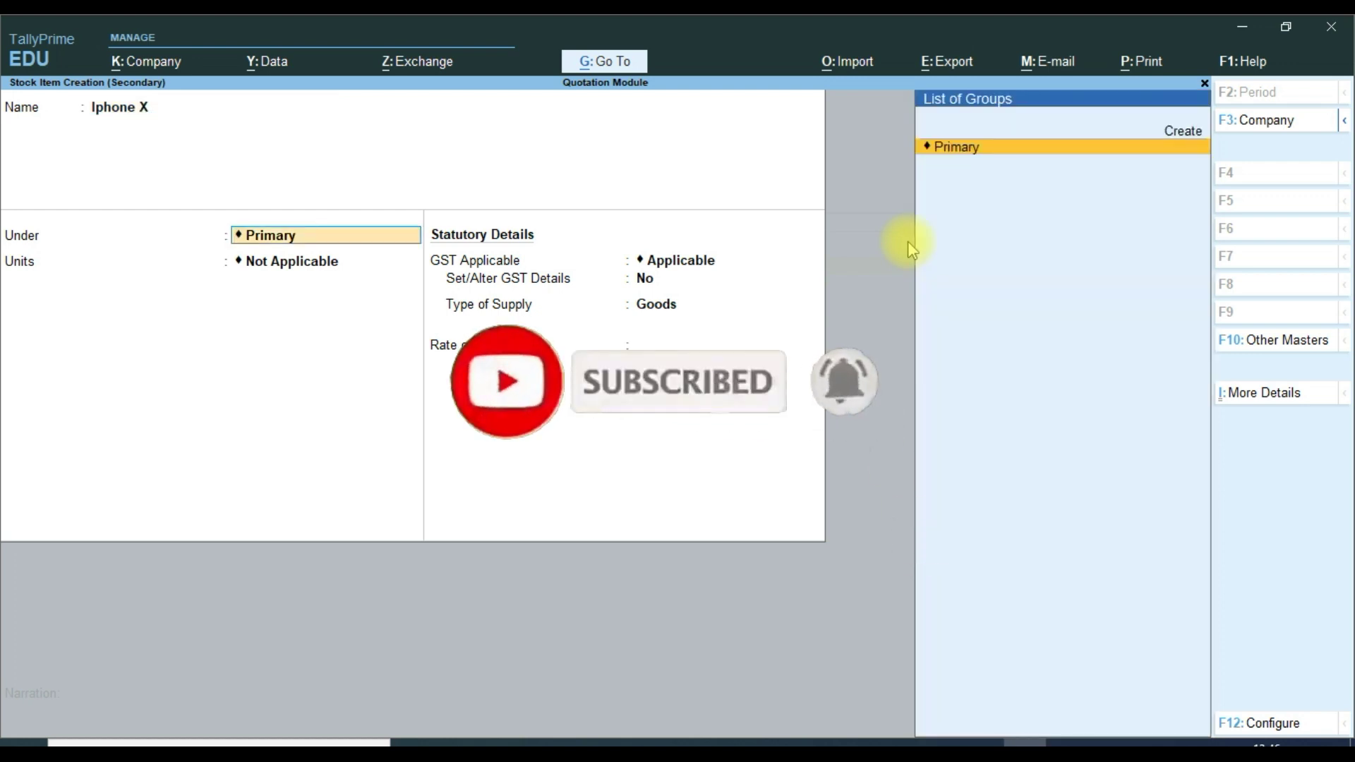
pyautogui.press('Return')
# Create a simple unit with the symbol Pcs, Unit Quantity Code Not Applicable and 0 decimal places for the item
pyautogui.hotkey('alt', 'c')
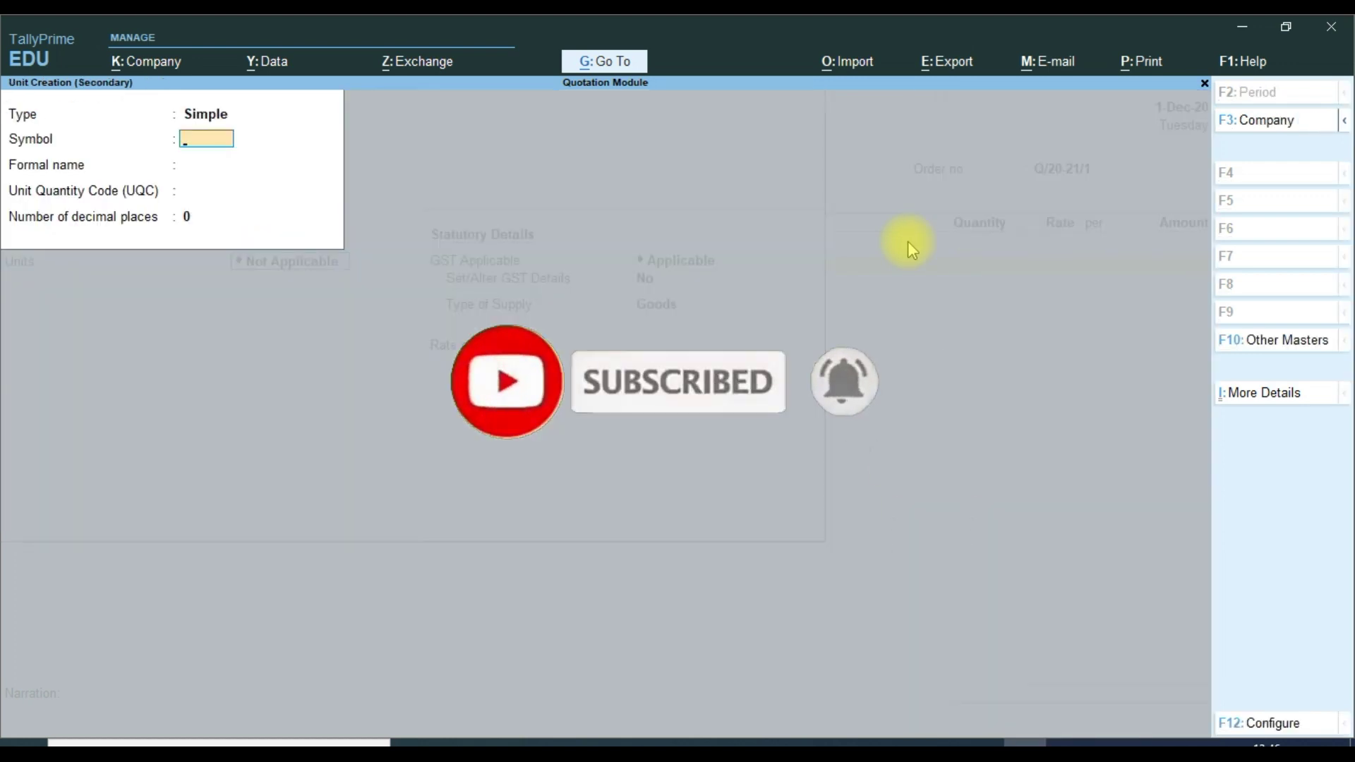
pyautogui.write('Pvs')
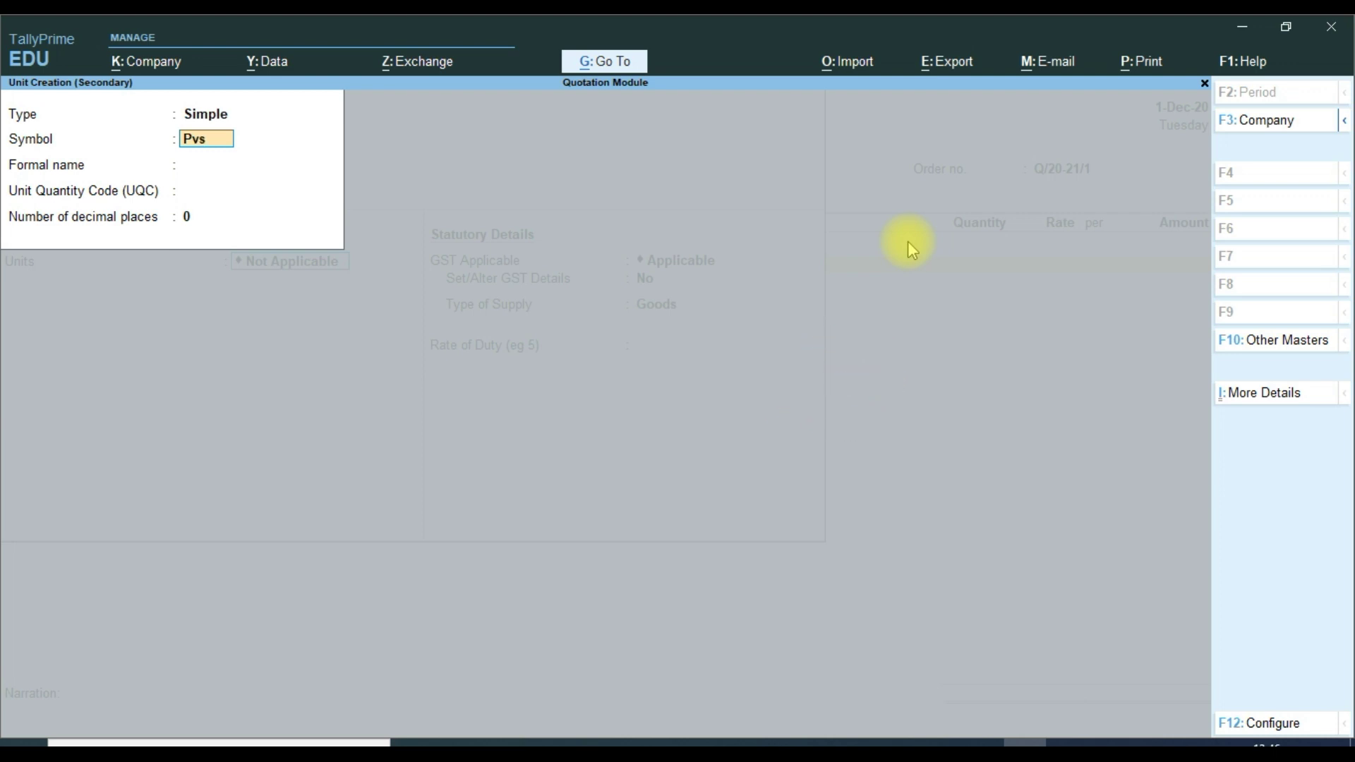
pyautogui.press('BackSpace')
pyautogui.write('cs')
pyautogui.press('Return')
pyautogui.press('Return')
pyautogui.press('Return')
pyautogui.press('Return')
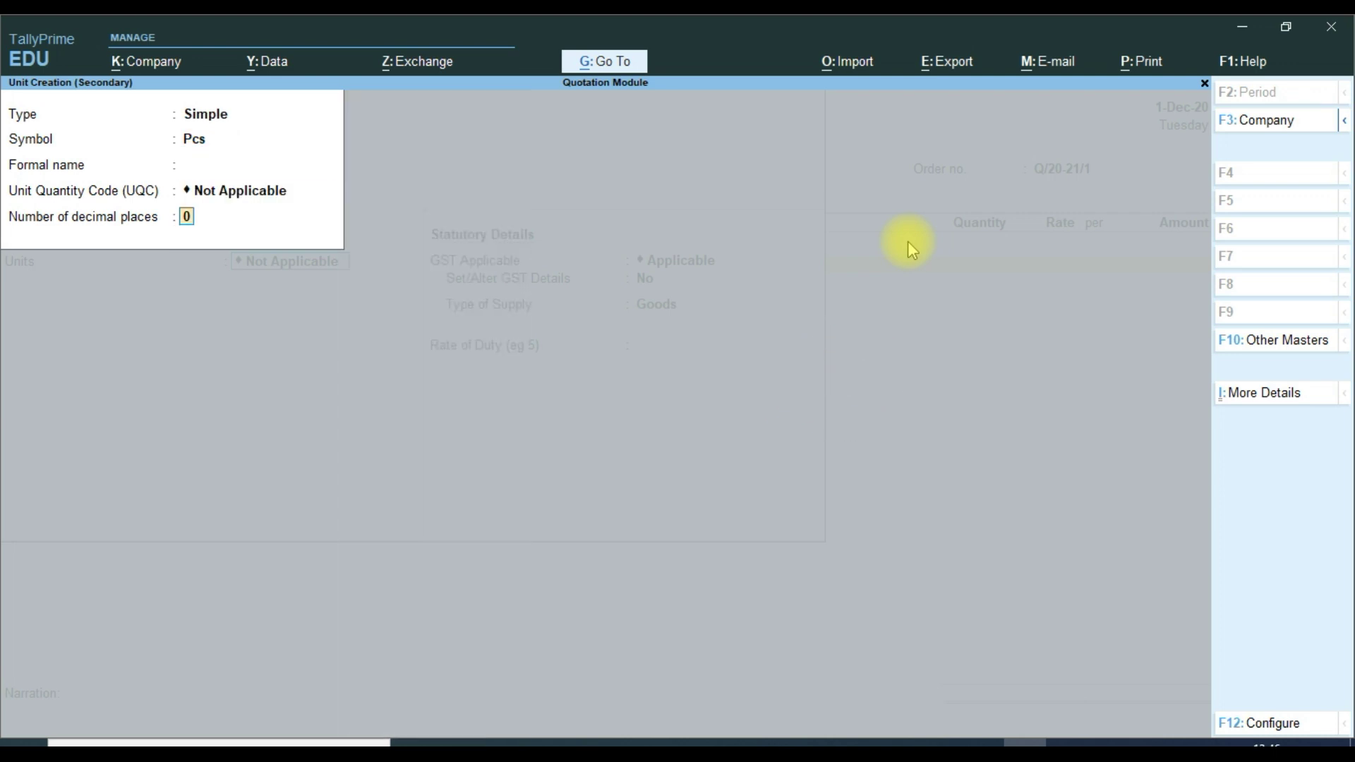
pyautogui.press('Return')
# Enable GST details for Iphone X, keeping the calculation type On Value and setting the taxability to Taxable
pyautogui.press('Return')
pyautogui.press('Return')
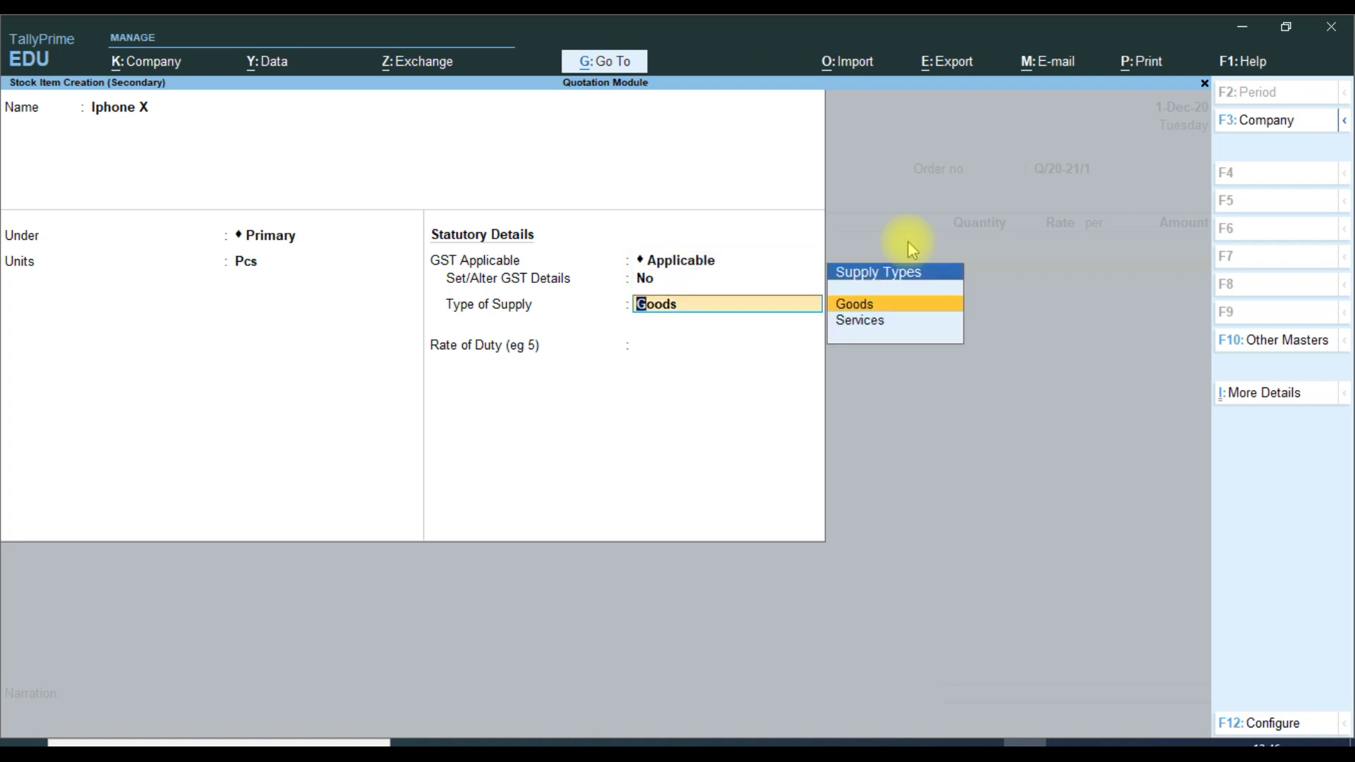
pyautogui.press('Return')
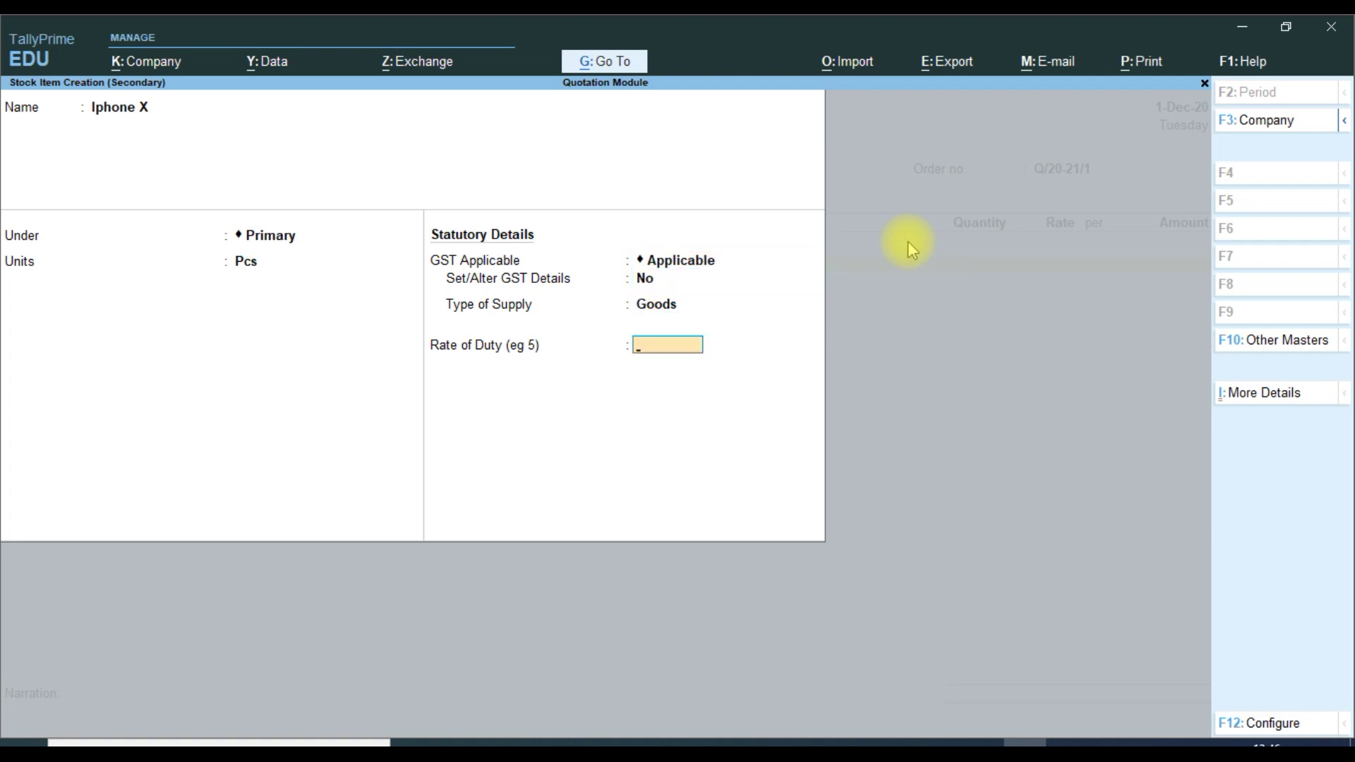
pyautogui.press('BackSpace')
pyautogui.press('BackSpace')
pyautogui.press('y')
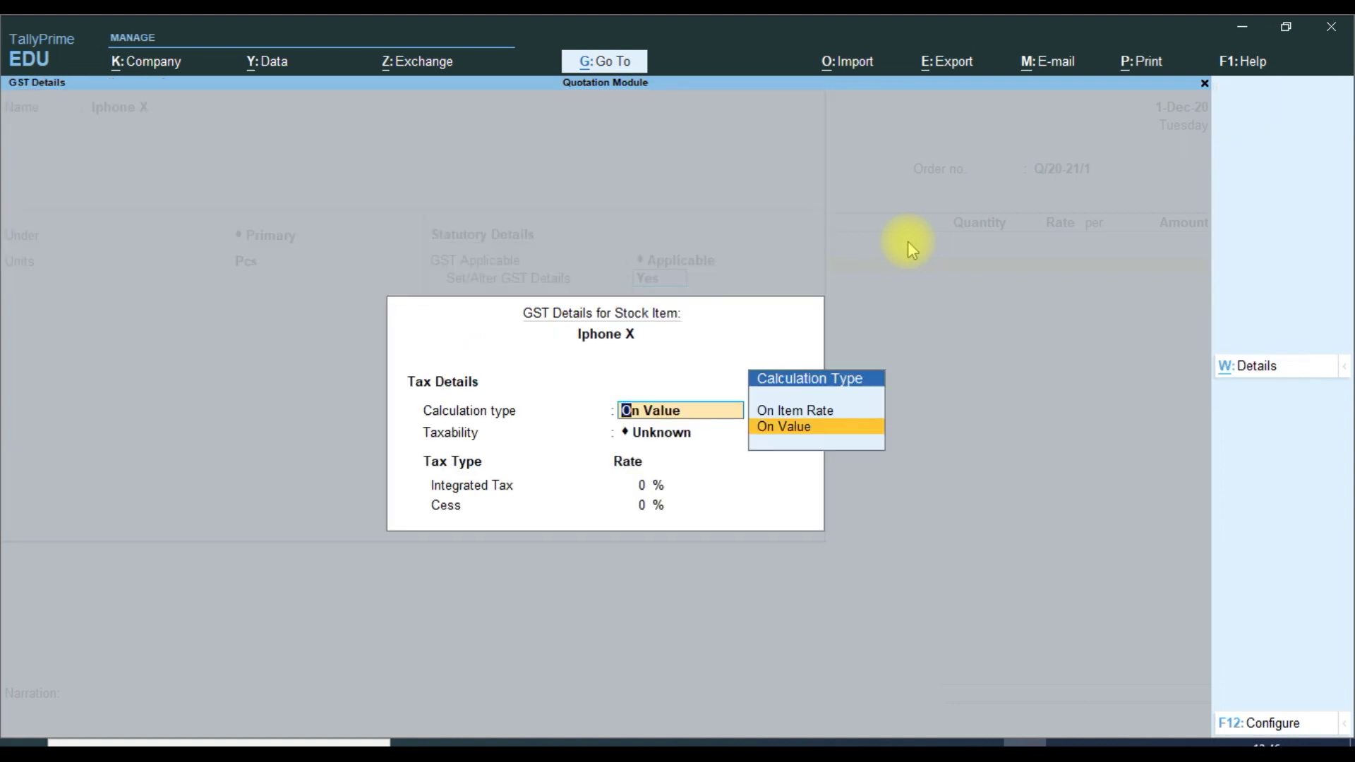
pyautogui.press('Return')
pyautogui.press('Down')
pyautogui.press('Down')
pyautogui.press('Down')
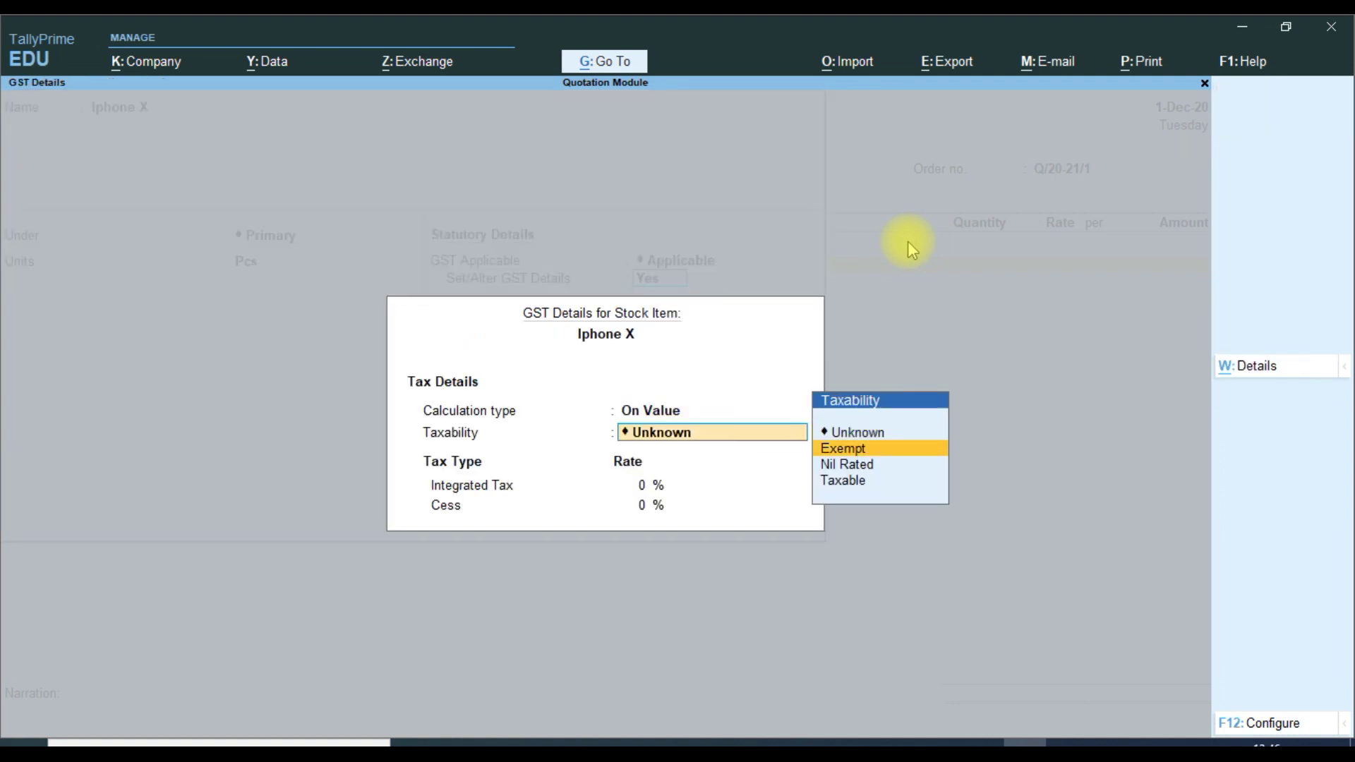
pyautogui.press('Return')
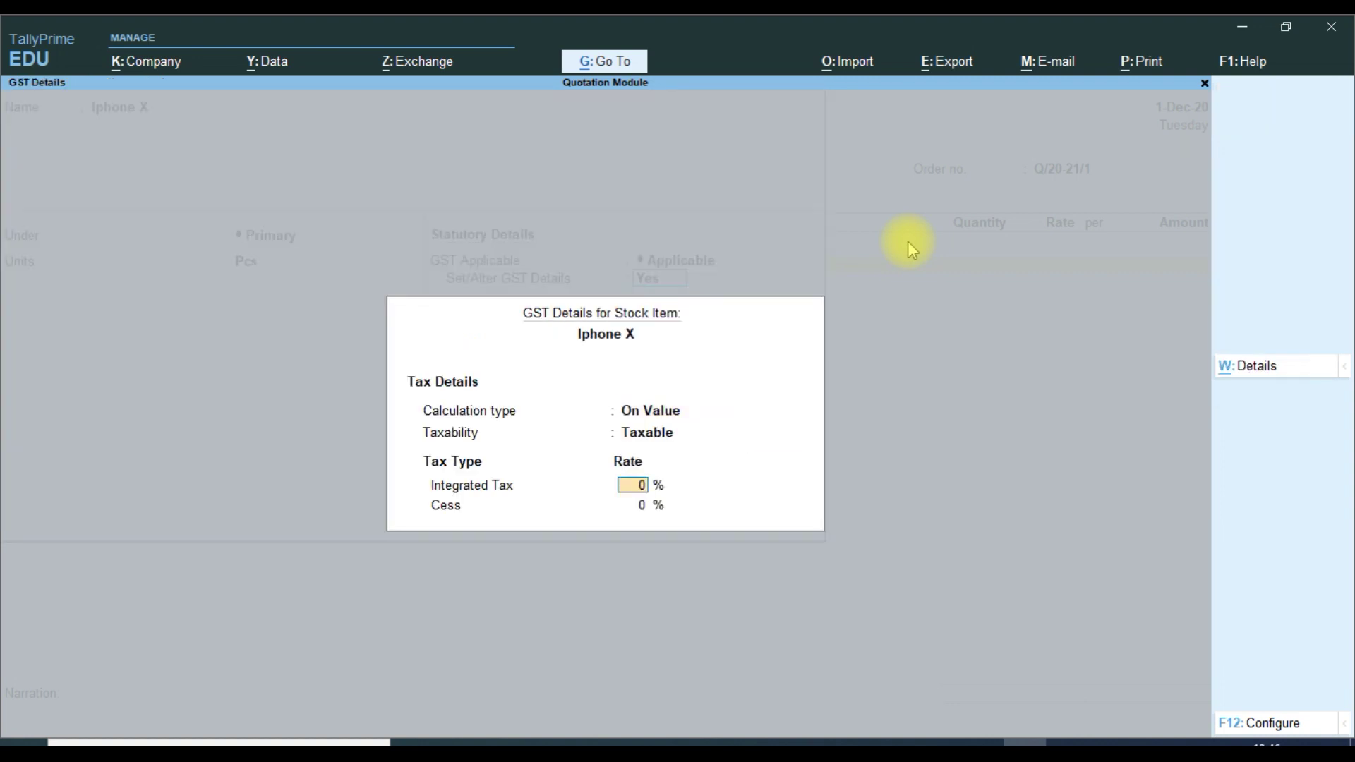
# Set Iphone X's integrated tax rate to 18%, keep the Goods supply type and save the stock item
pyautogui.press('BackSpace')
pyautogui.press('Return')
pyautogui.write('18')
pyautogui.press('Return')
pyautogui.press('Return')
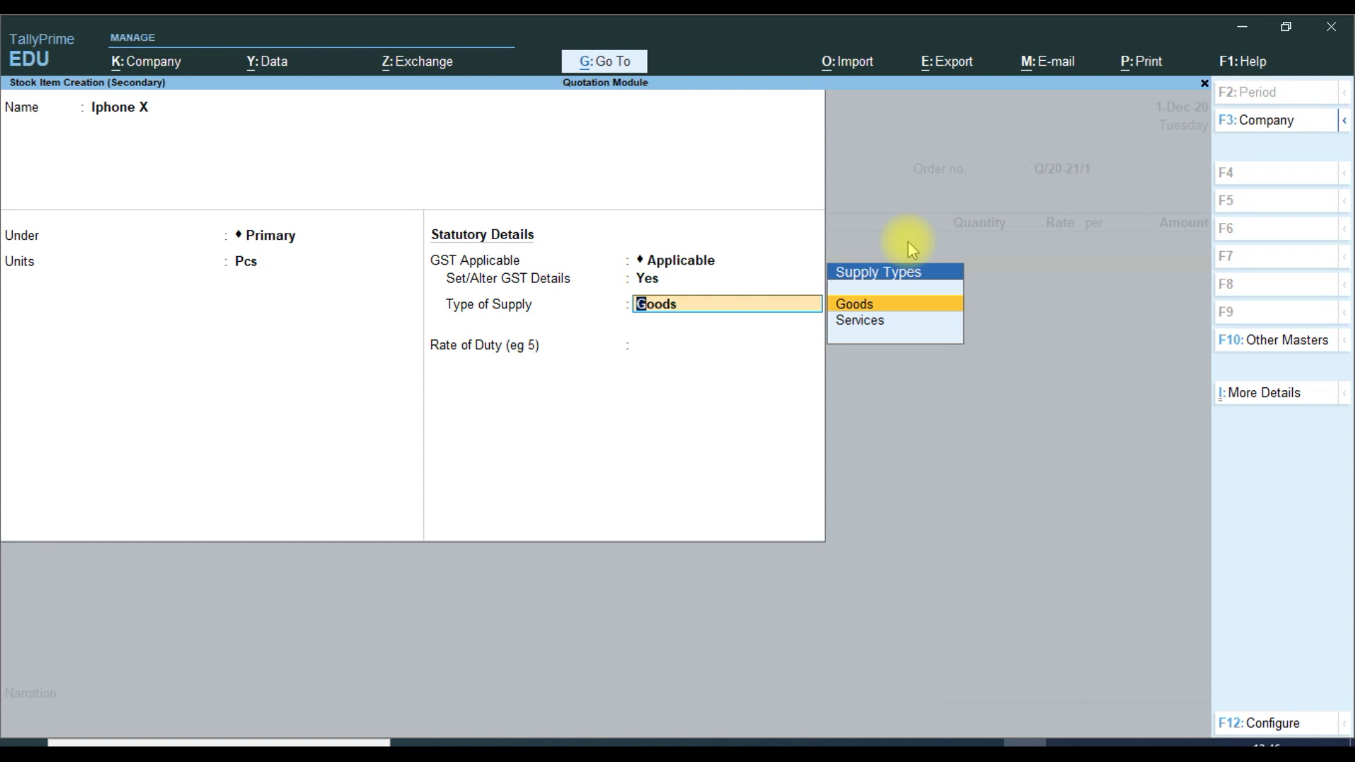
pyautogui.press('Return')
pyautogui.press('Return')
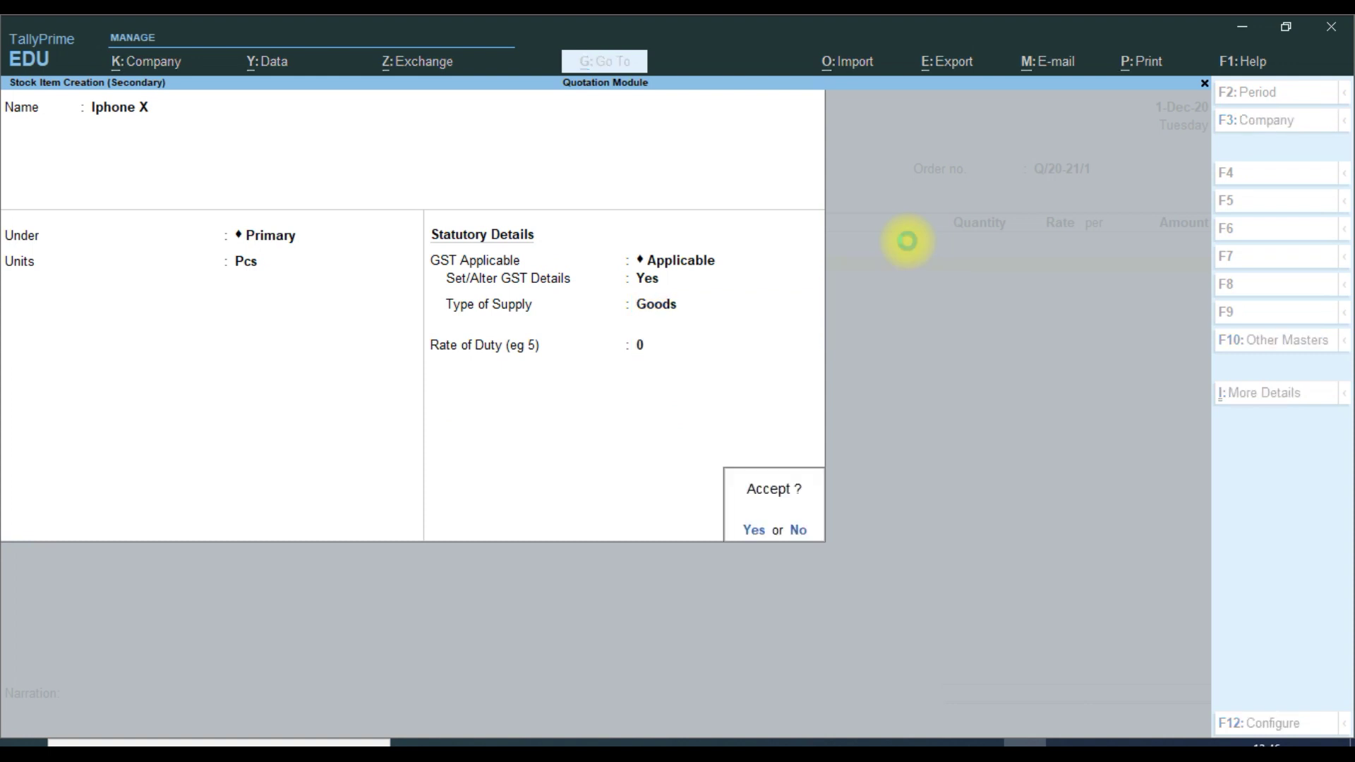
pyautogui.press('Return')
# Allocate 10 Pcs of Iphone X at a rate of 50,000 per piece, due on 1-Dec-20
pyautogui.press('Return')
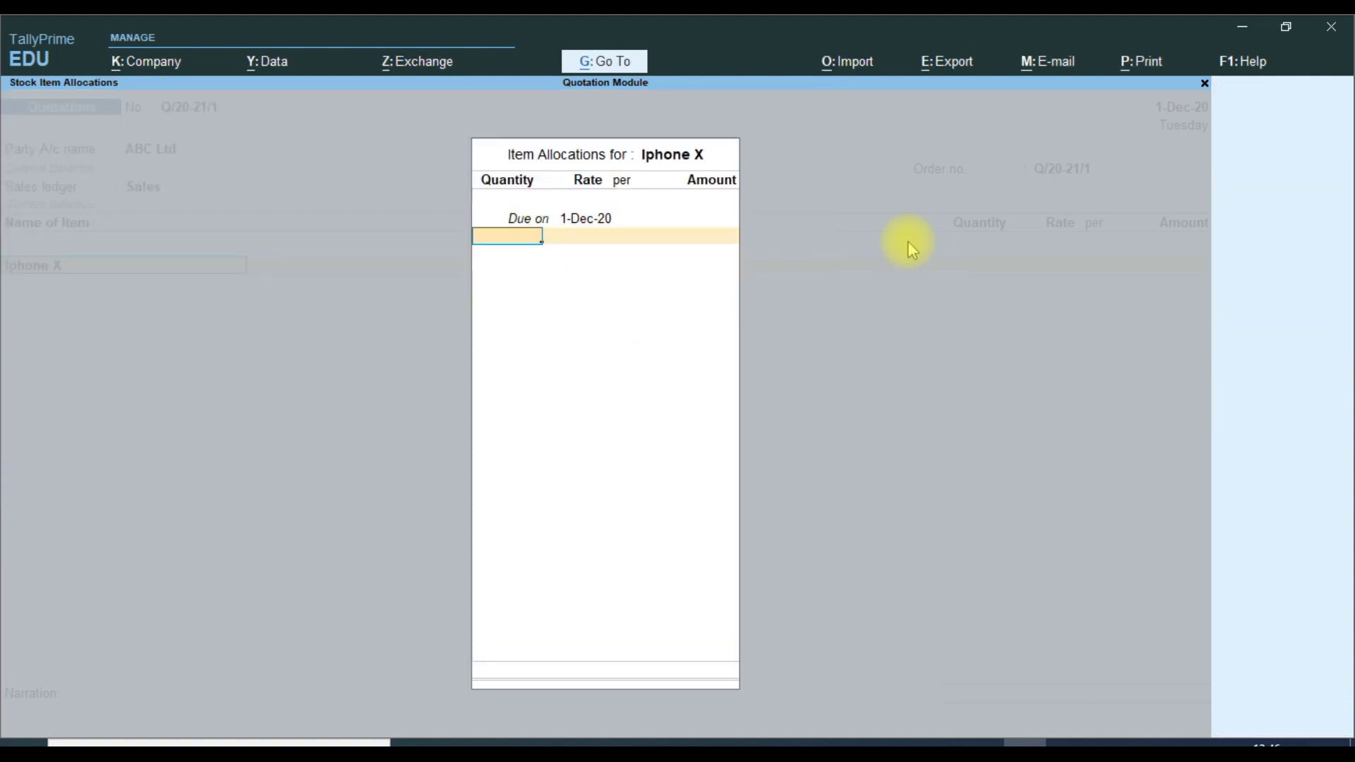
pyautogui.write('10')
pyautogui.press('Return')
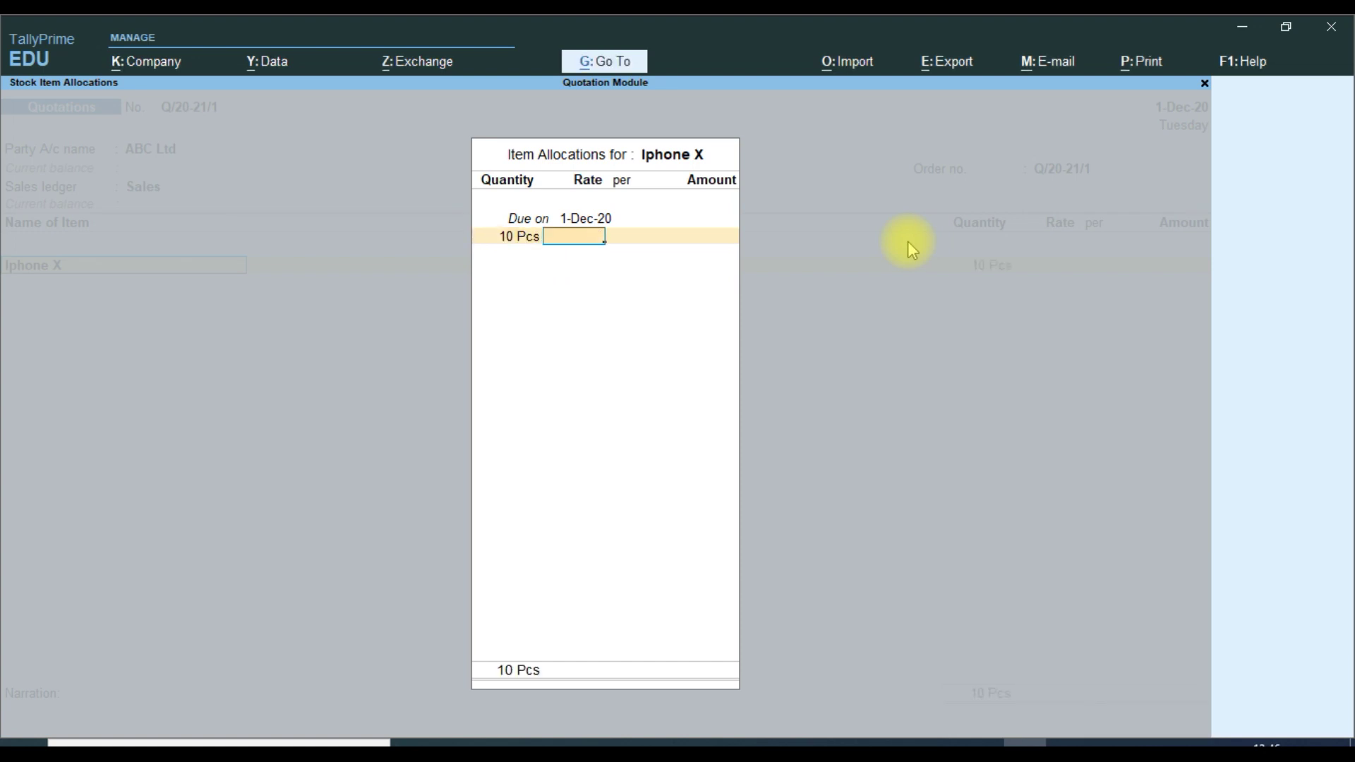
pyautogui.write('50000')
pyautogui.press('Return')
pyautogui.press('Return')
pyautogui.press('Return')
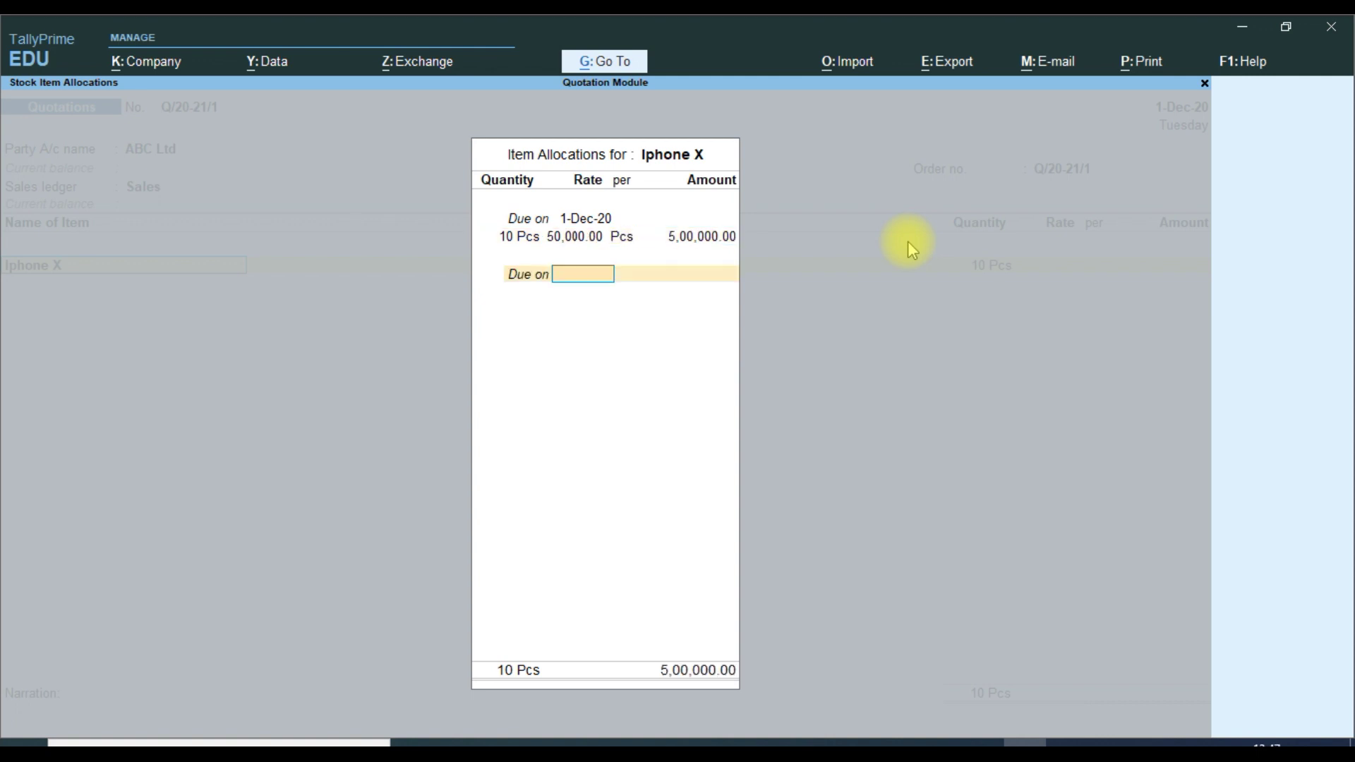
pyautogui.press('Return')
pyautogui.press('Return')
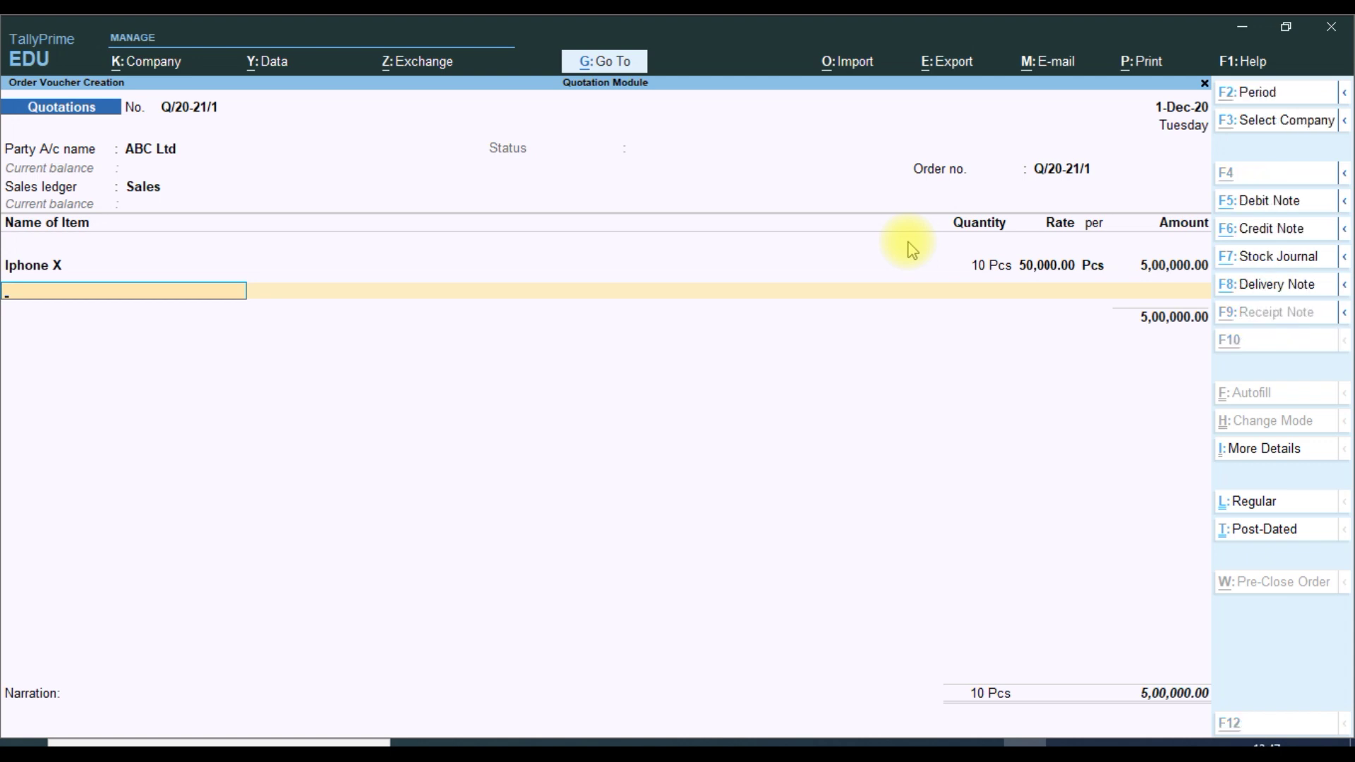
# Add a second stock item named Samsung S10 under the Primary group with Pcs as its unit
pyautogui.hotkey('alt', 'c')
pyautogui.write('Sa')
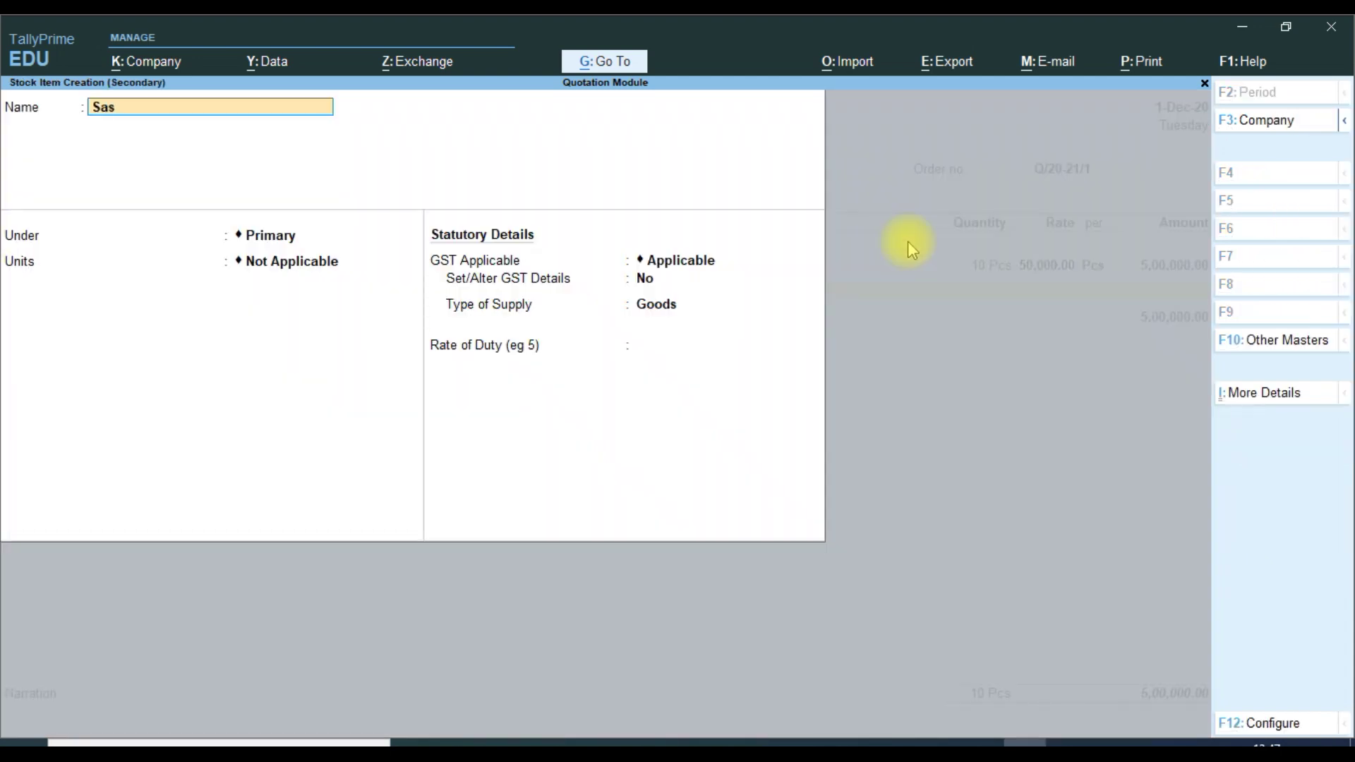
pyautogui.write('msung S10')
pyautogui.press('Return')
pyautogui.press('Return')
pyautogui.press('Down')
pyautogui.press('Return')
pyautogui.press('Return')
pyautogui.press('Return')
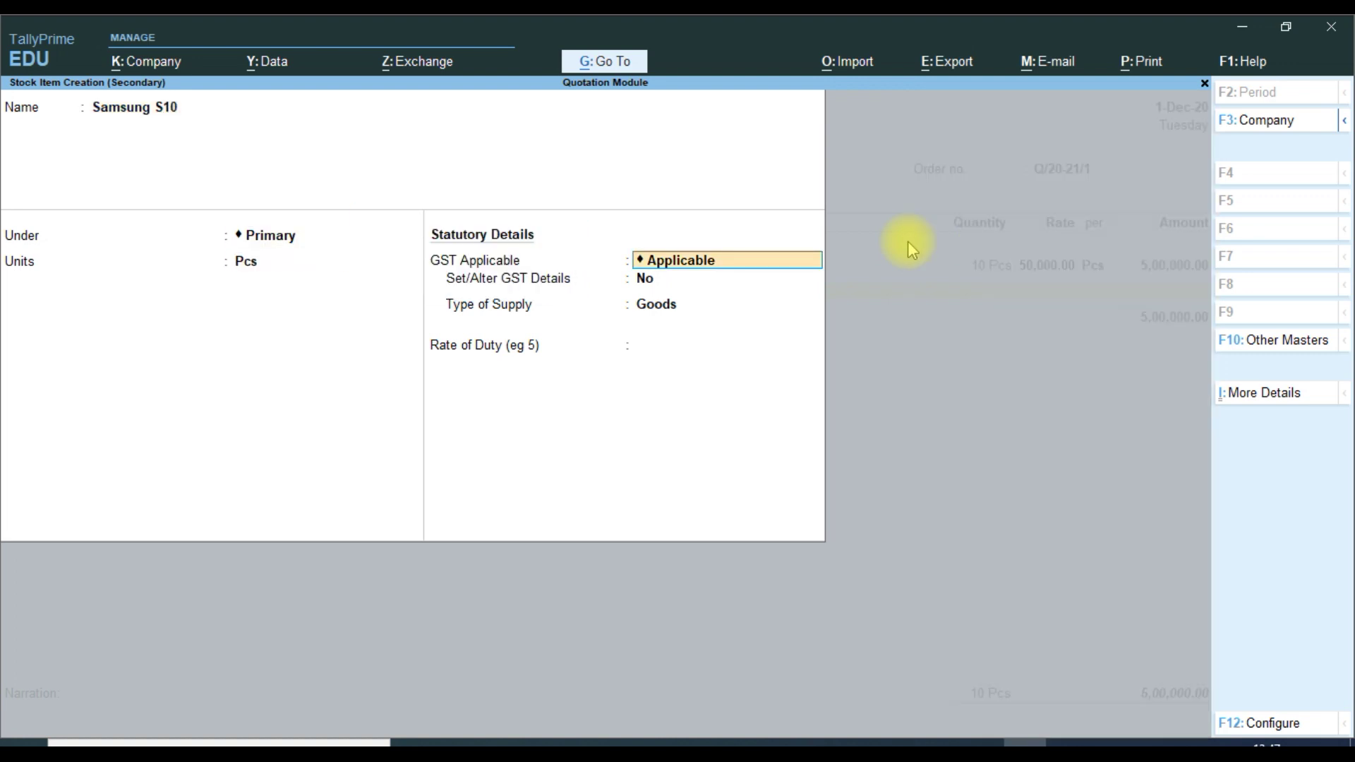
# Enable GST details for Samsung S10, calculated On Value with the taxability set to Taxable
pyautogui.press('BackSpace')
pyautogui.press('y')
pyautogui.press('Return')
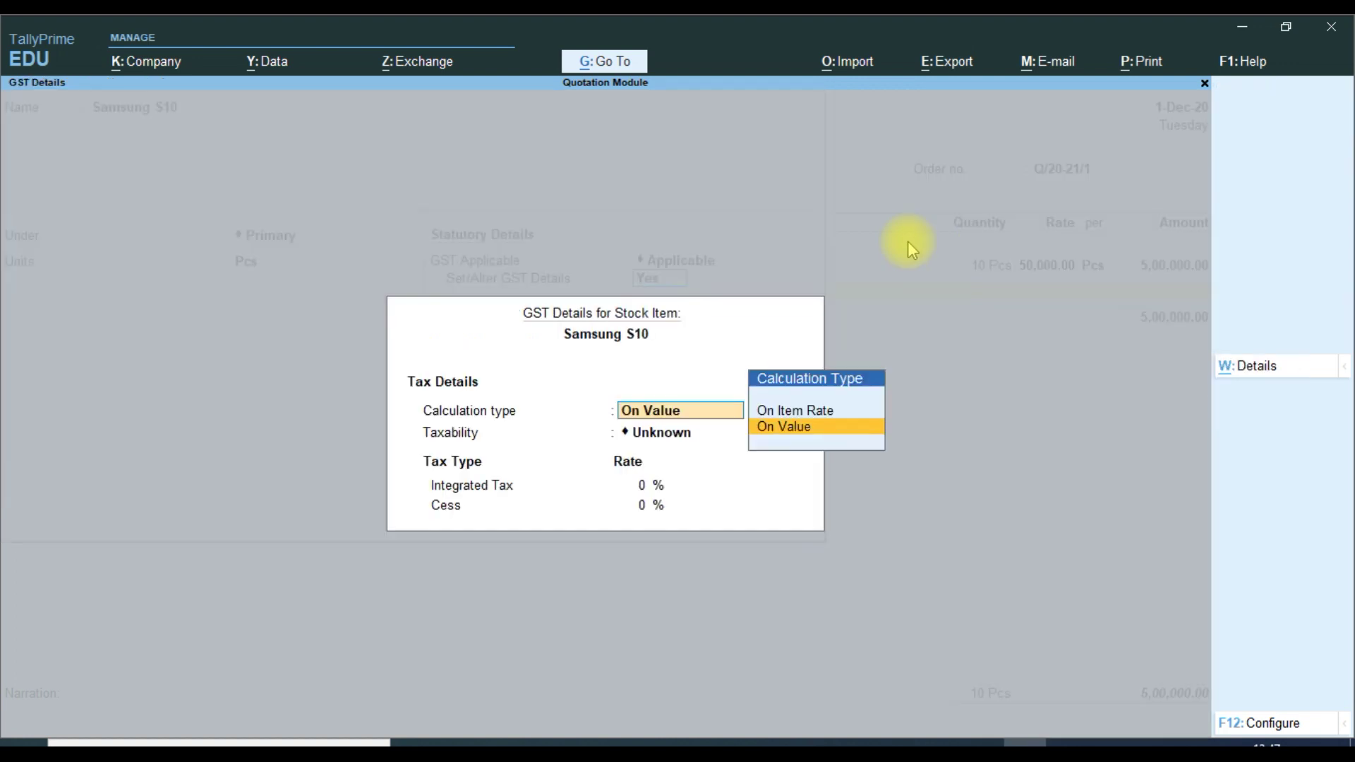
pyautogui.press('Return')
pyautogui.press('Down')
pyautogui.press('Down')
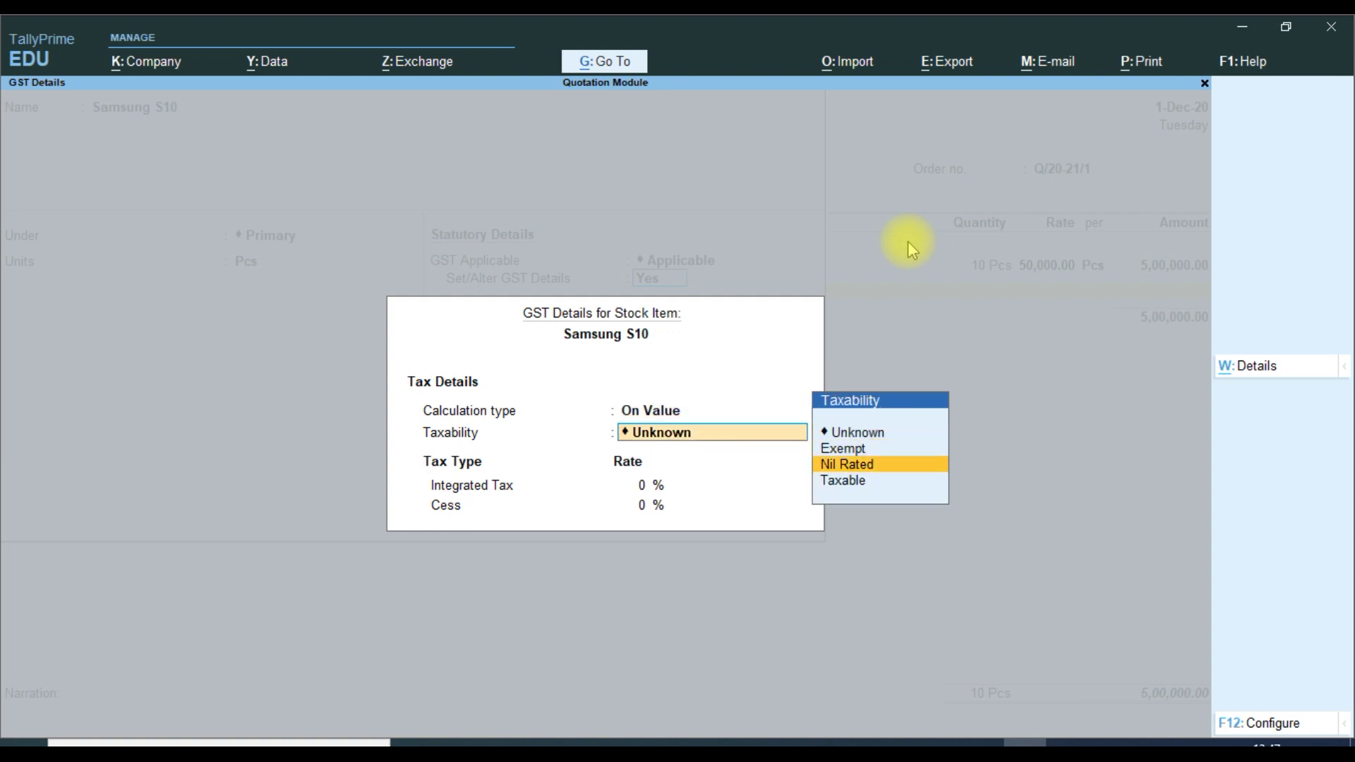
pyautogui.press('Down')
pyautogui.press('Return')
# Set Samsung S10's integrated tax rate to 18%, keep the Goods supply type and save the stock item
pyautogui.write('18')
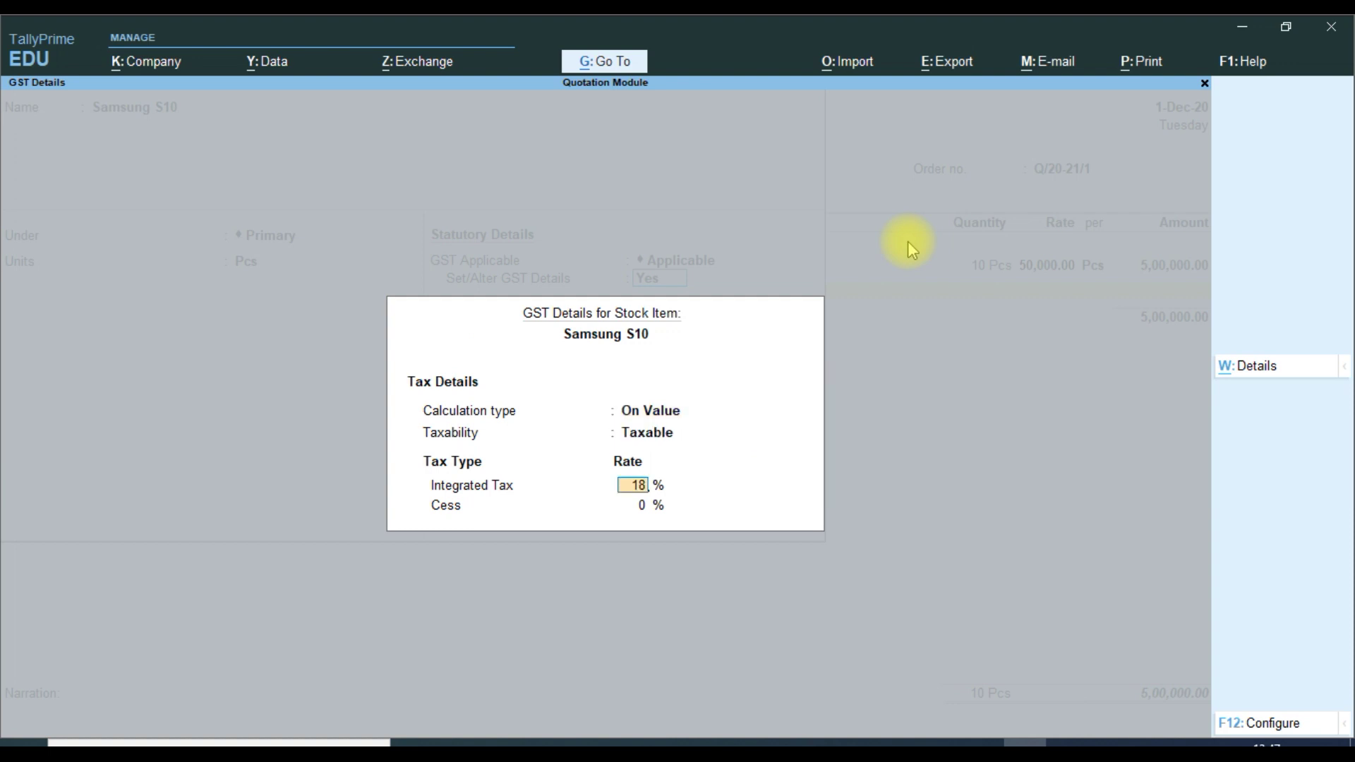
pyautogui.press('Return')
pyautogui.press('Return')
pyautogui.press('Return')
pyautogui.press('Return')
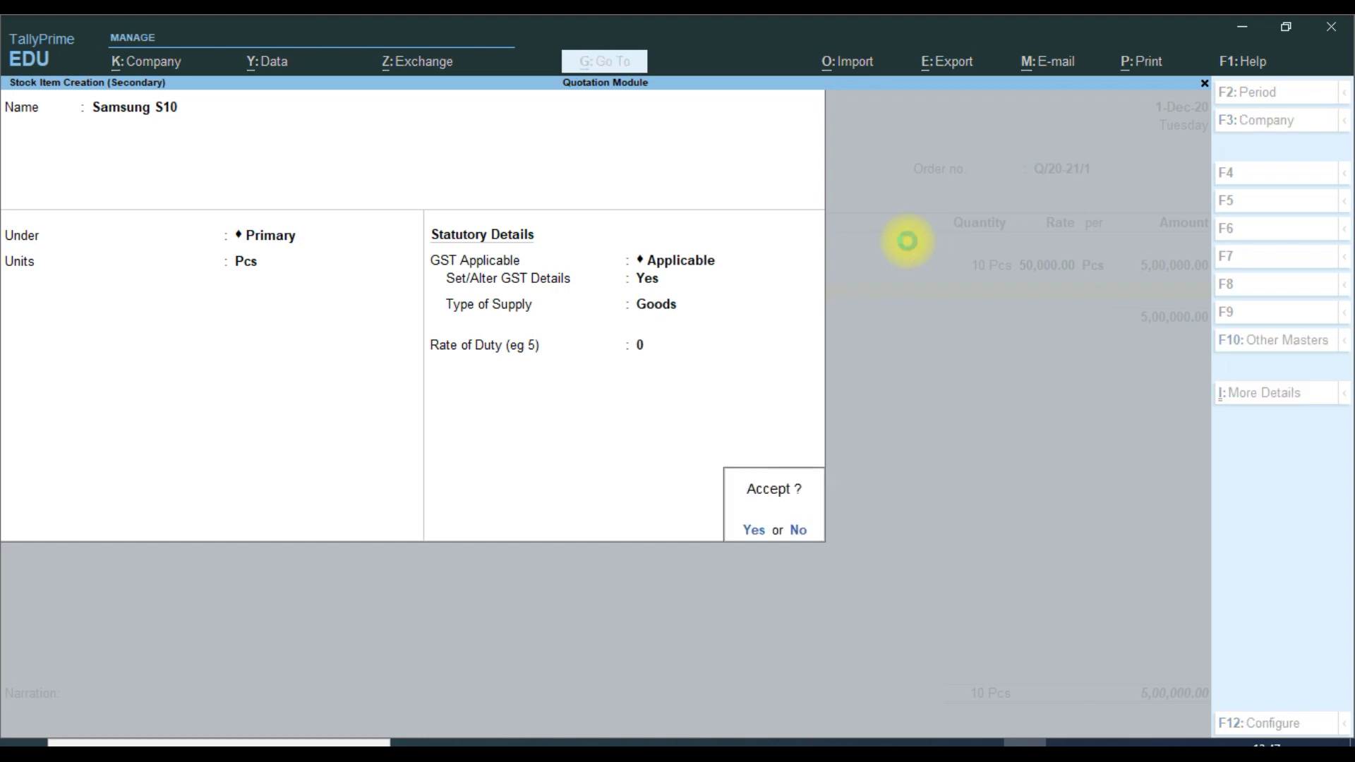
pyautogui.press('Return')
# Allocate 20 Pcs of Samsung S10 at a rate of 40,000 per piece, due on 1-Dec-20
pyautogui.press('Return')
pyautogui.press('Return')
pyautogui.write('20')
pyautogui.press('Return')
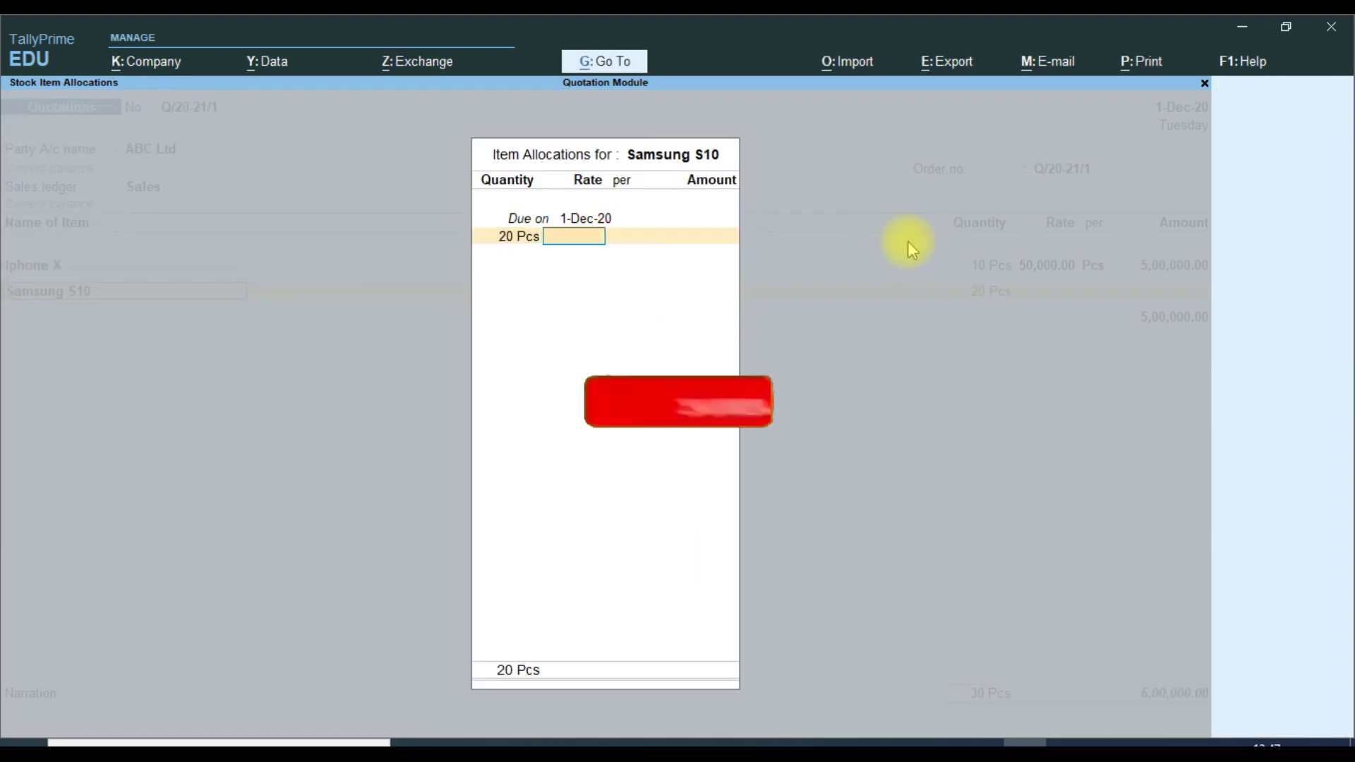
pyautogui.write('40,00')
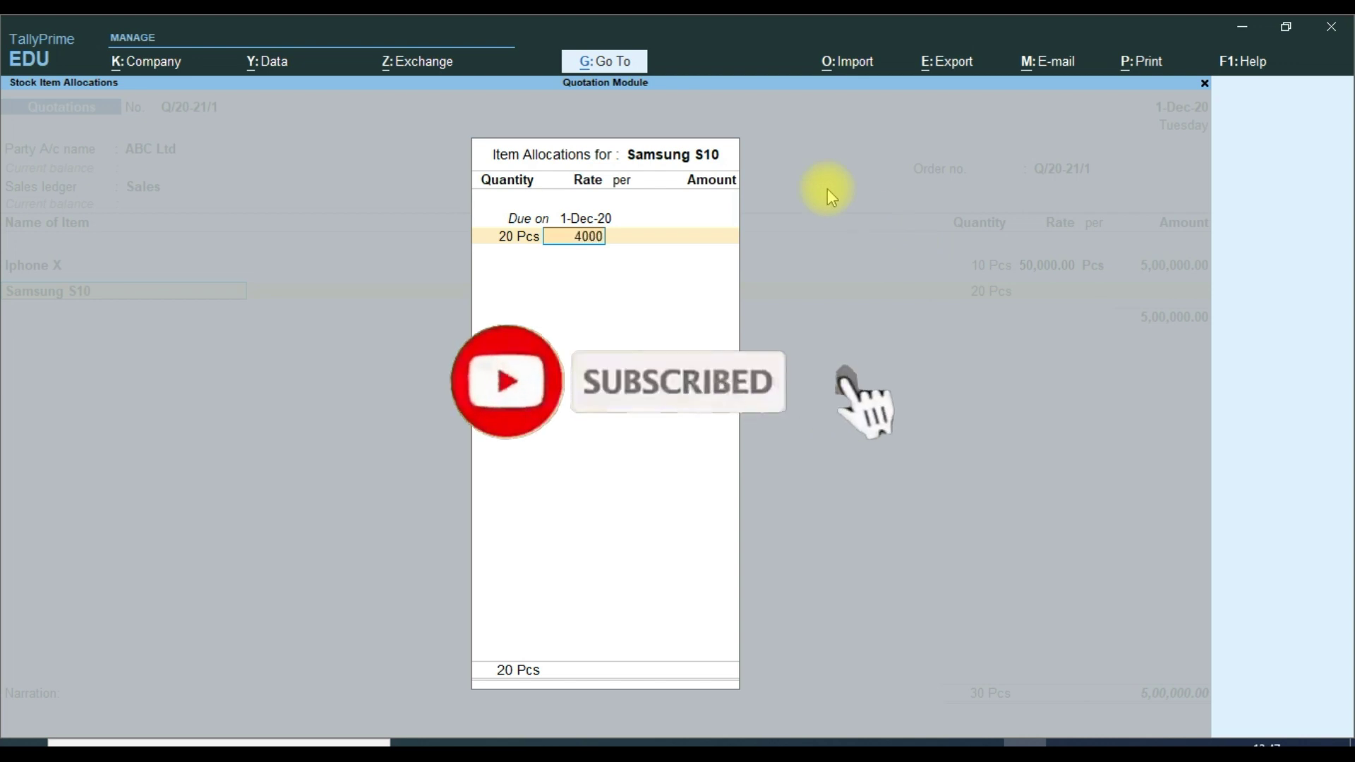
pyautogui.write('0')
pyautogui.press('Return')
pyautogui.press('Return')
pyautogui.press('Return')
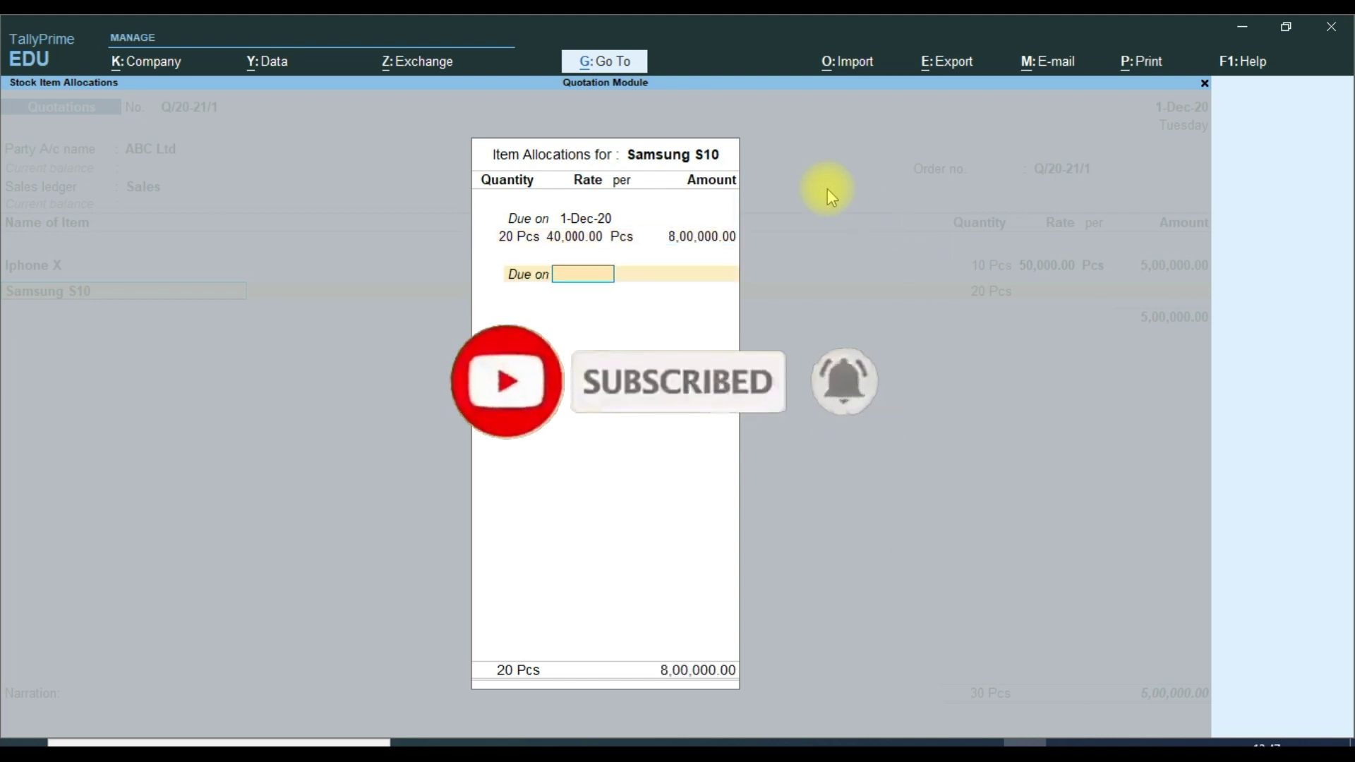
pyautogui.press('Return')
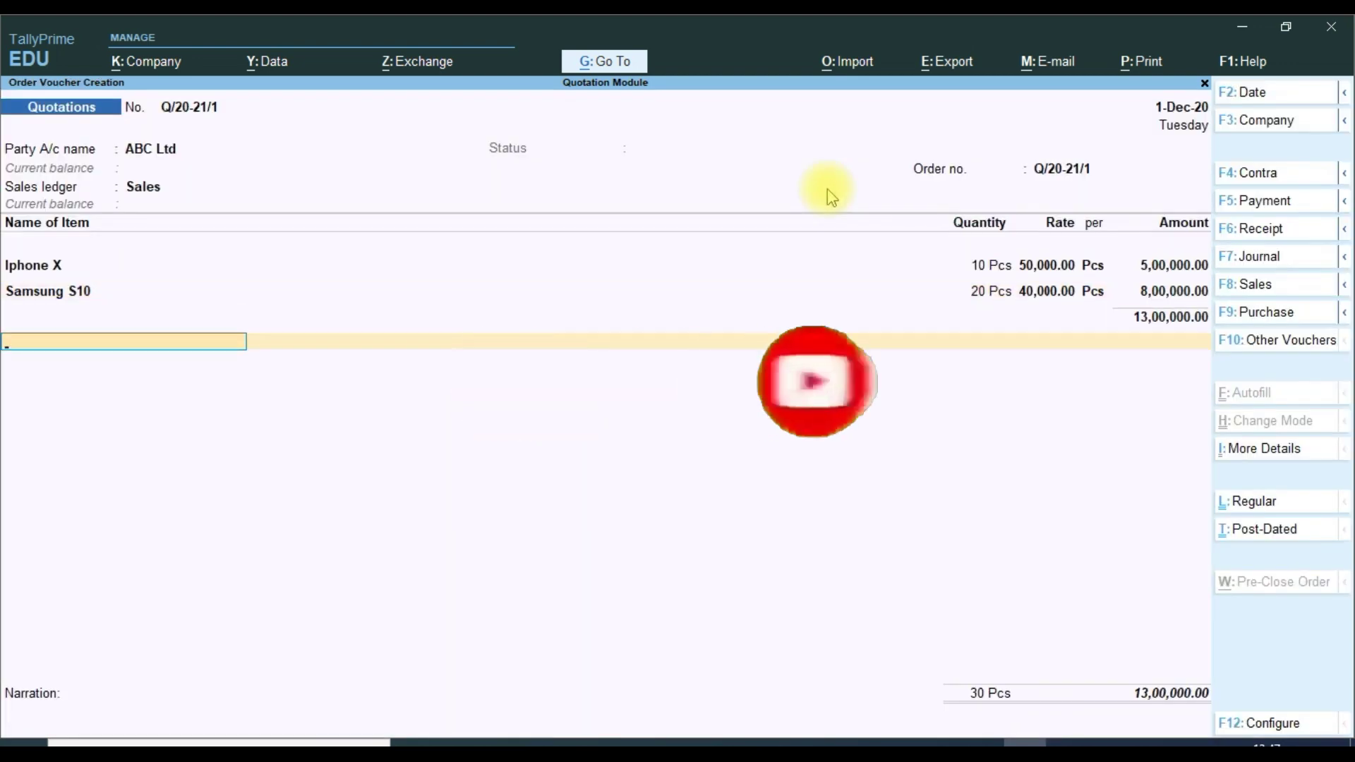
# End the item list, leave the narration empty and save the quotation for ABC Ltd
pyautogui.press('Return')
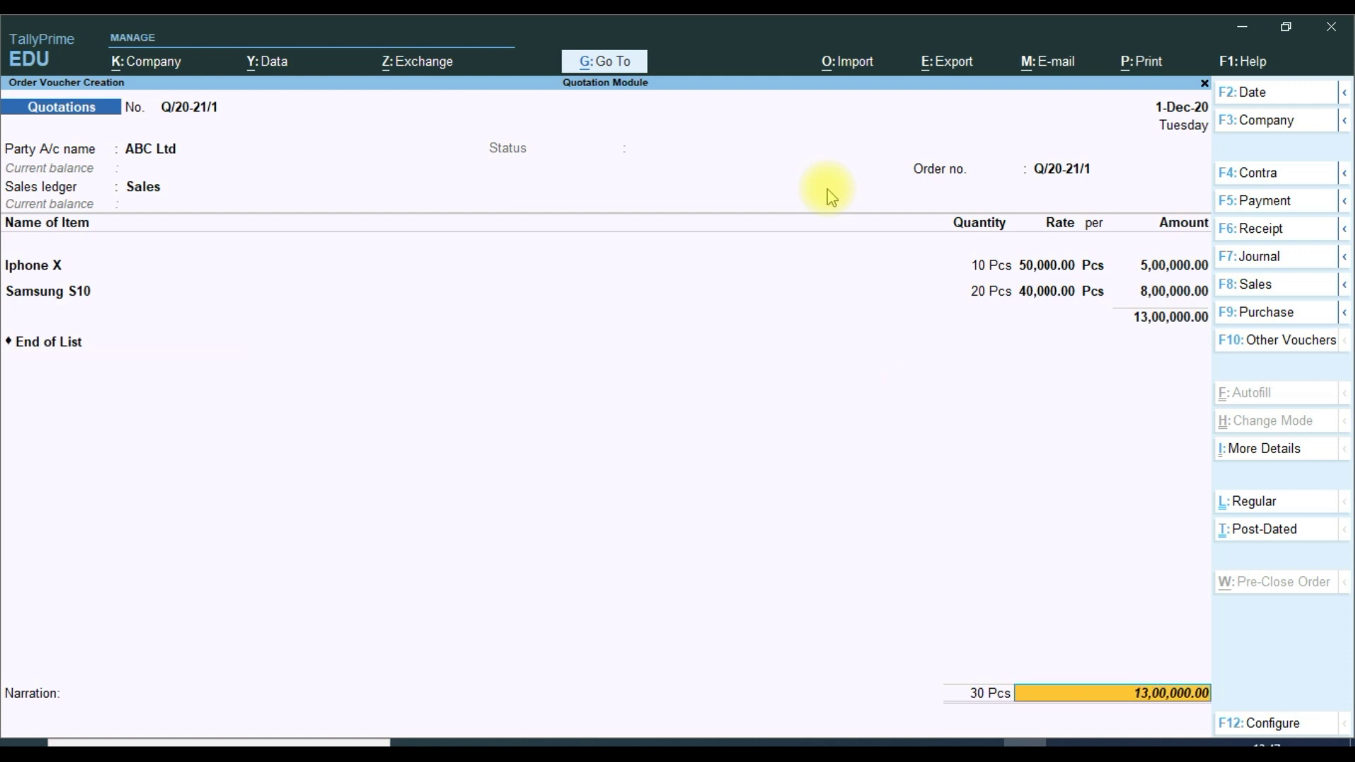
pyautogui.press('Return')
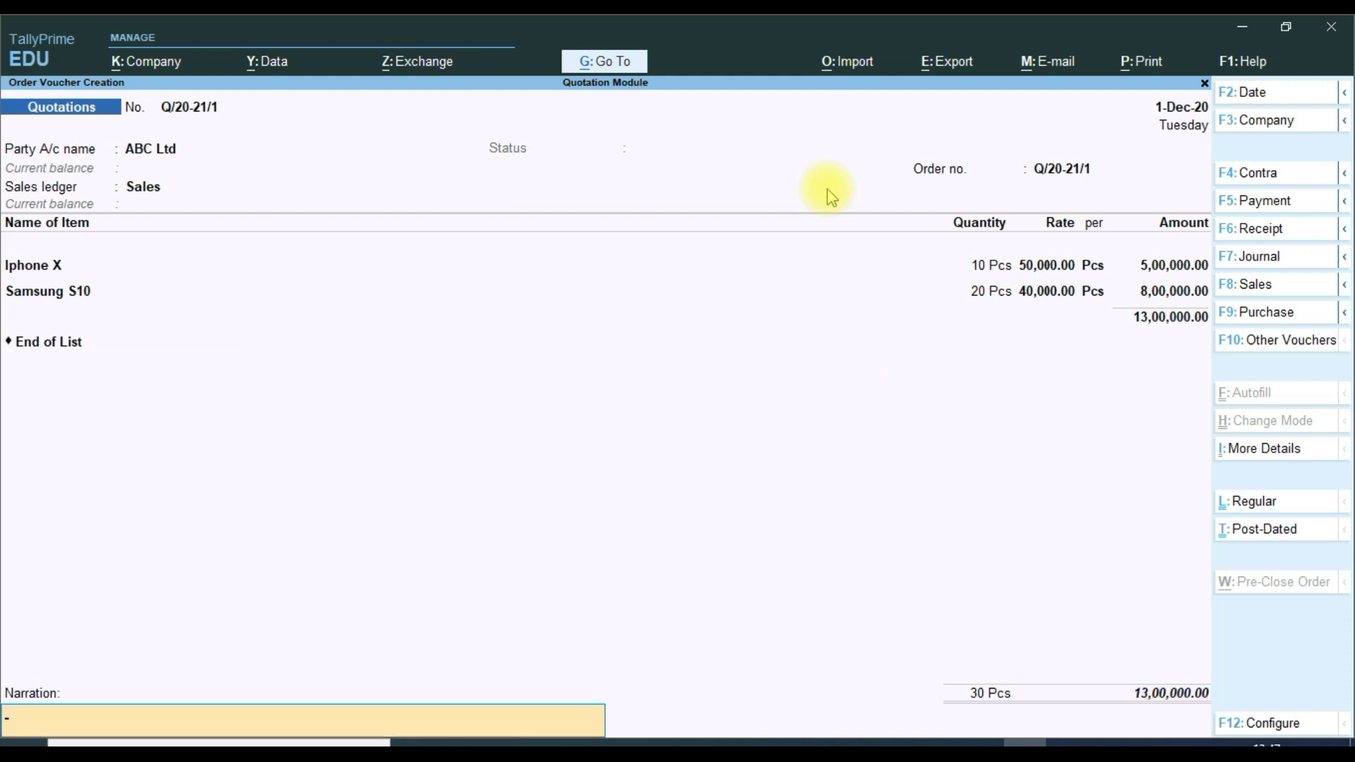
pyautogui.press('Return')
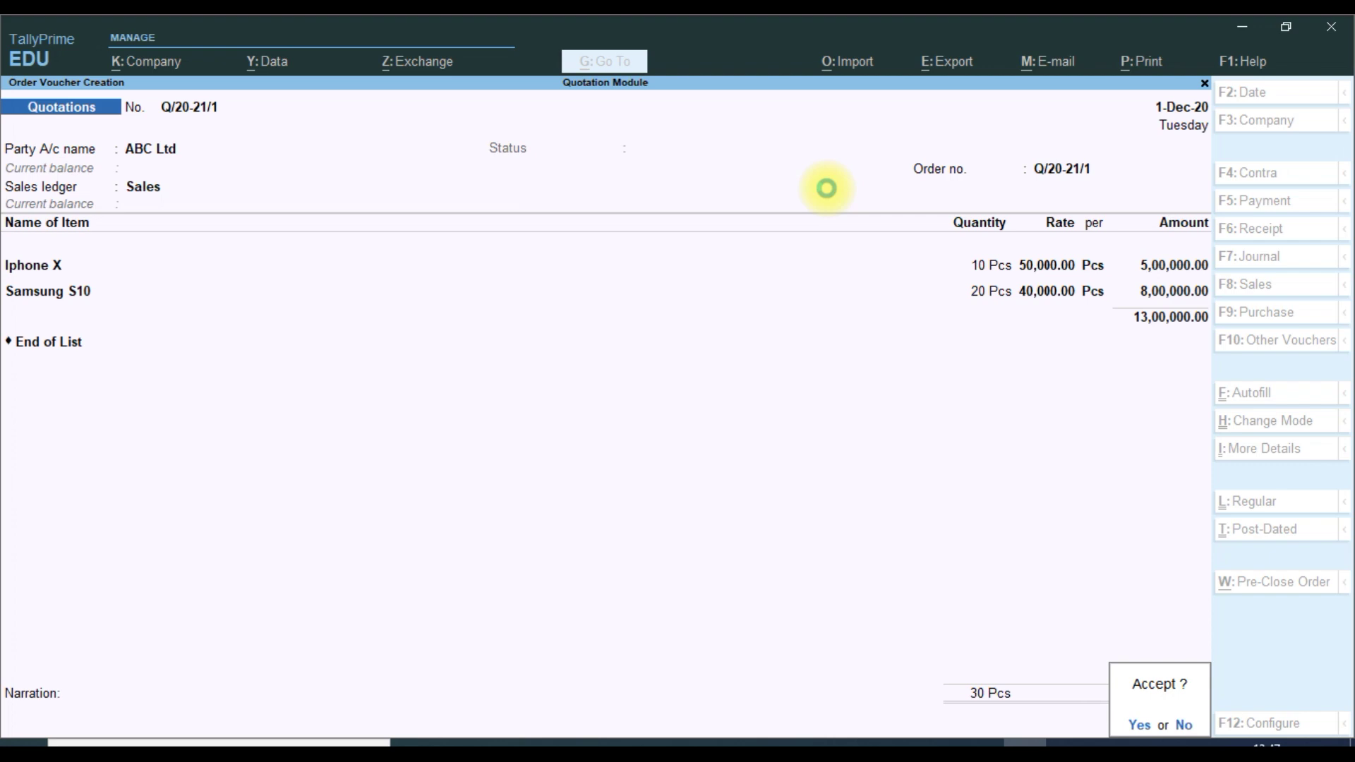
pyautogui.press('Return')
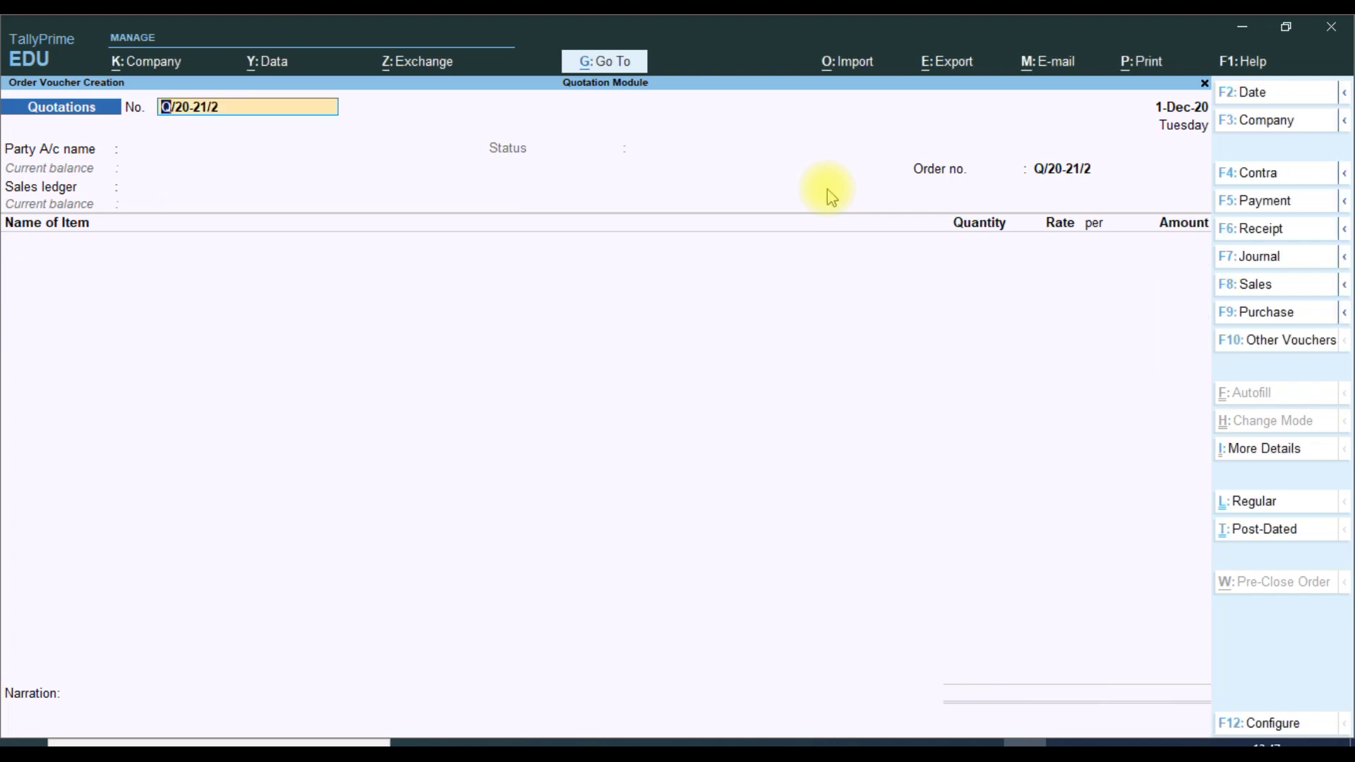
# Quit the blank new quotation entry without recording it and return to the sales vouchers list
pyautogui.press('BackSpace')
pyautogui.press('Escape')
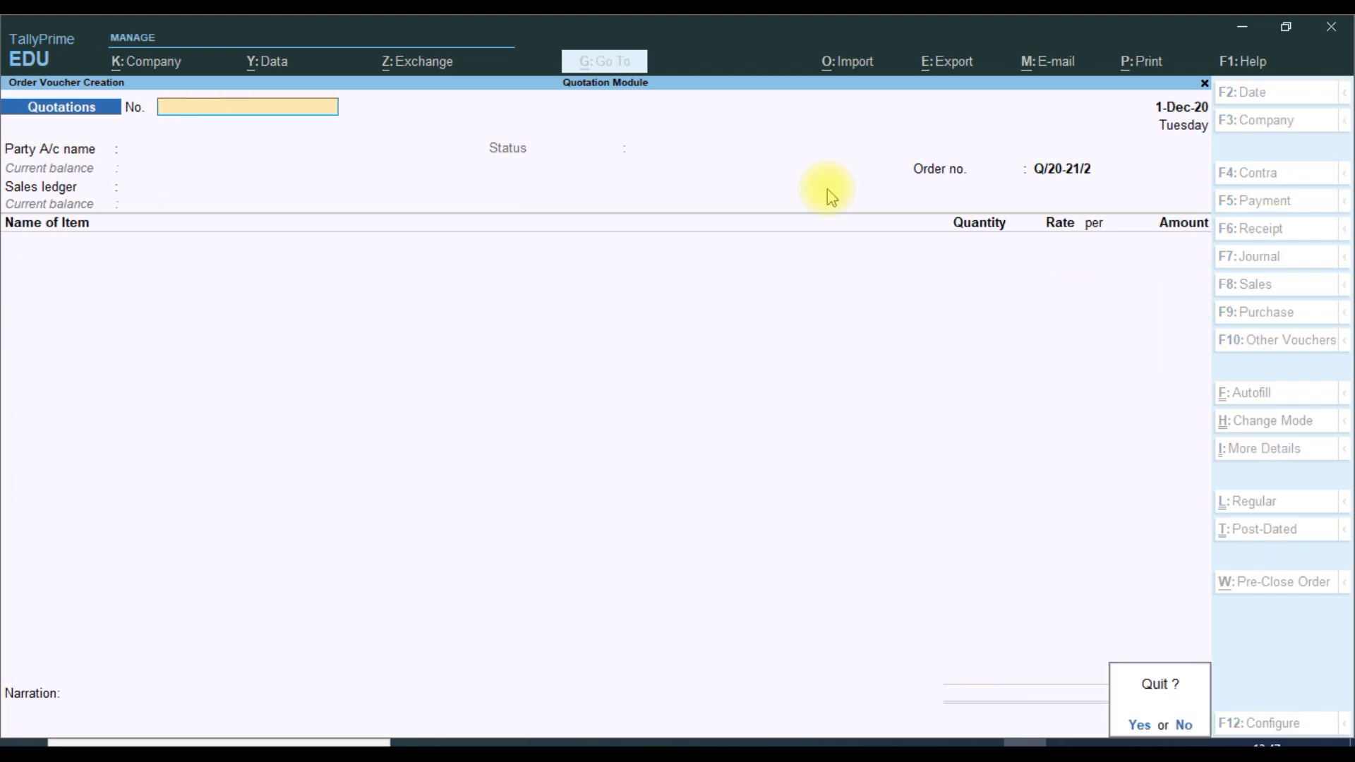
pyautogui.press('Return')
pyautogui.press('Escape')
pyautogui.press('Return')
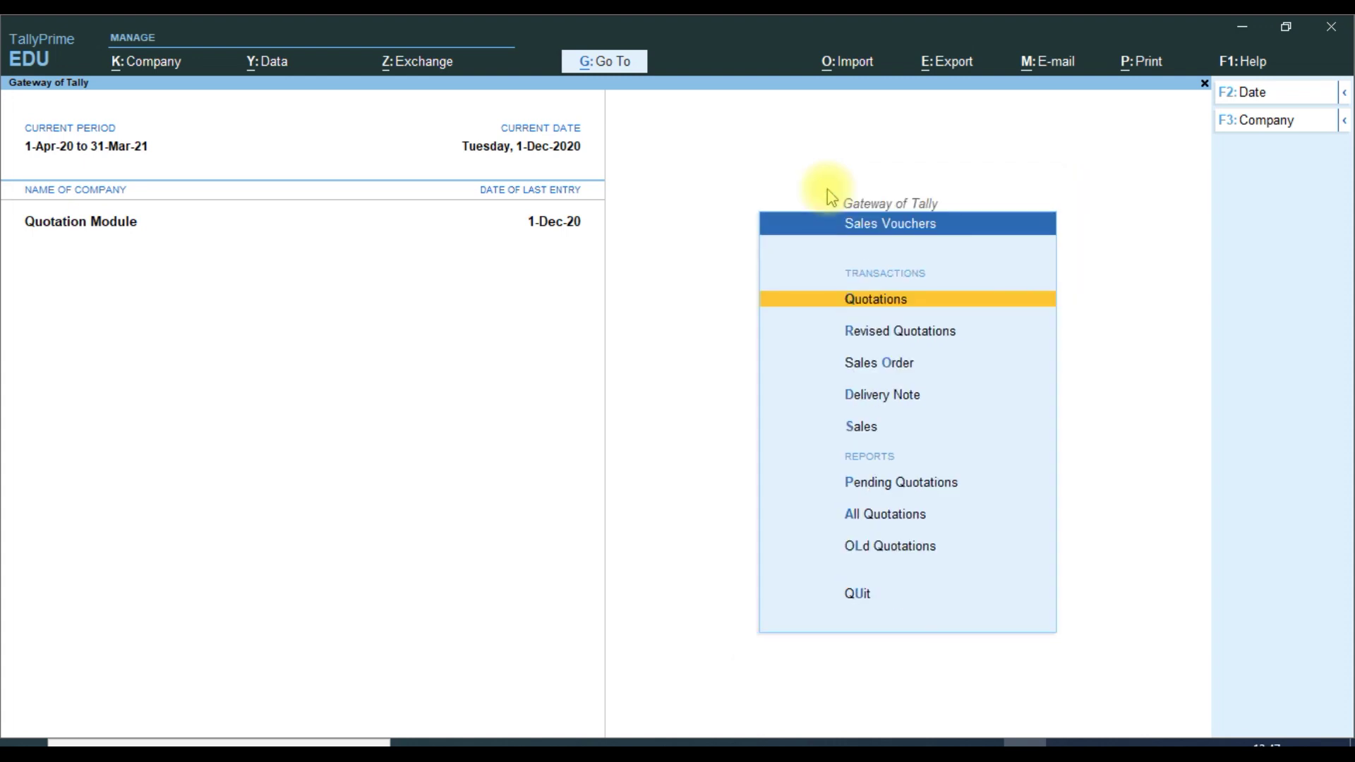
# Open the Pending Quotations report
pyautogui.press('Down')
pyautogui.press('Down')
pyautogui.press('Down')
pyautogui.press('Down')
pyautogui.press('Down')
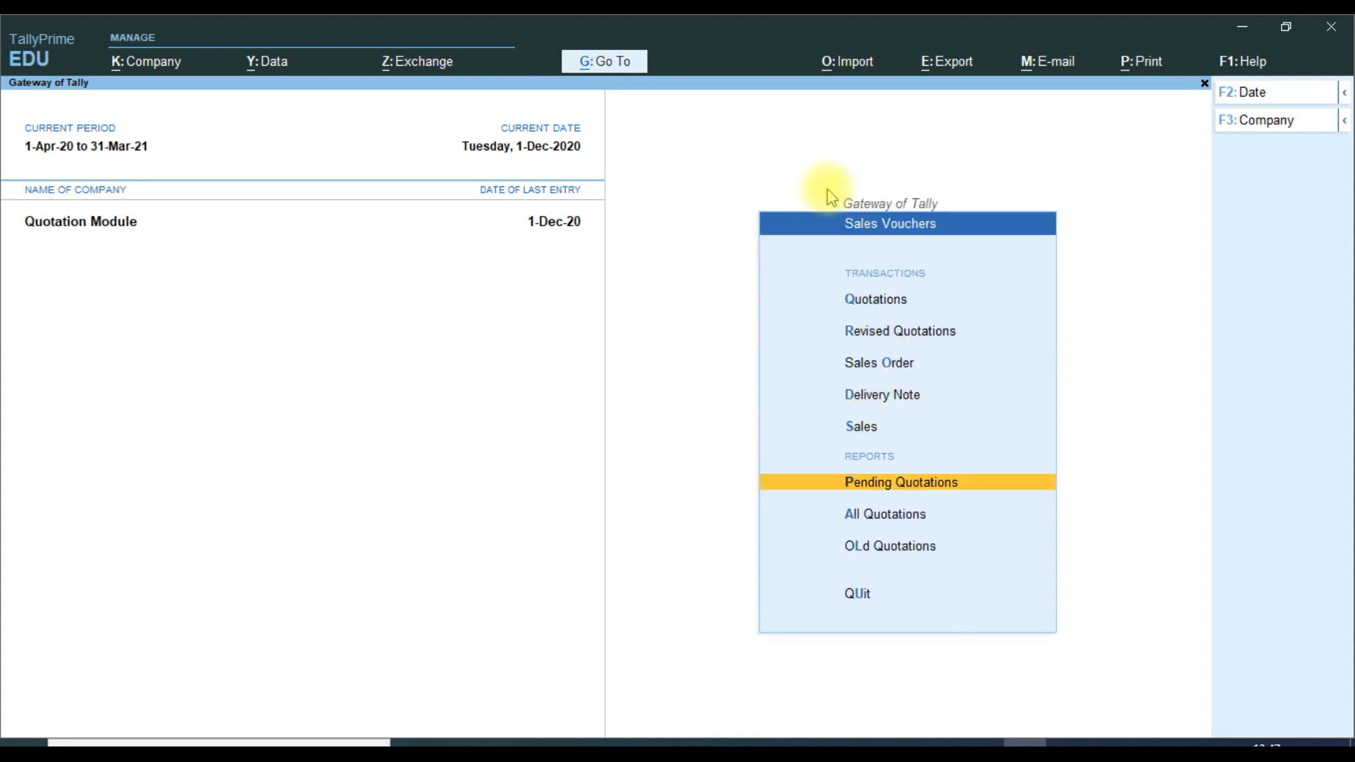
pyautogui.press('Down')
pyautogui.press('Down')
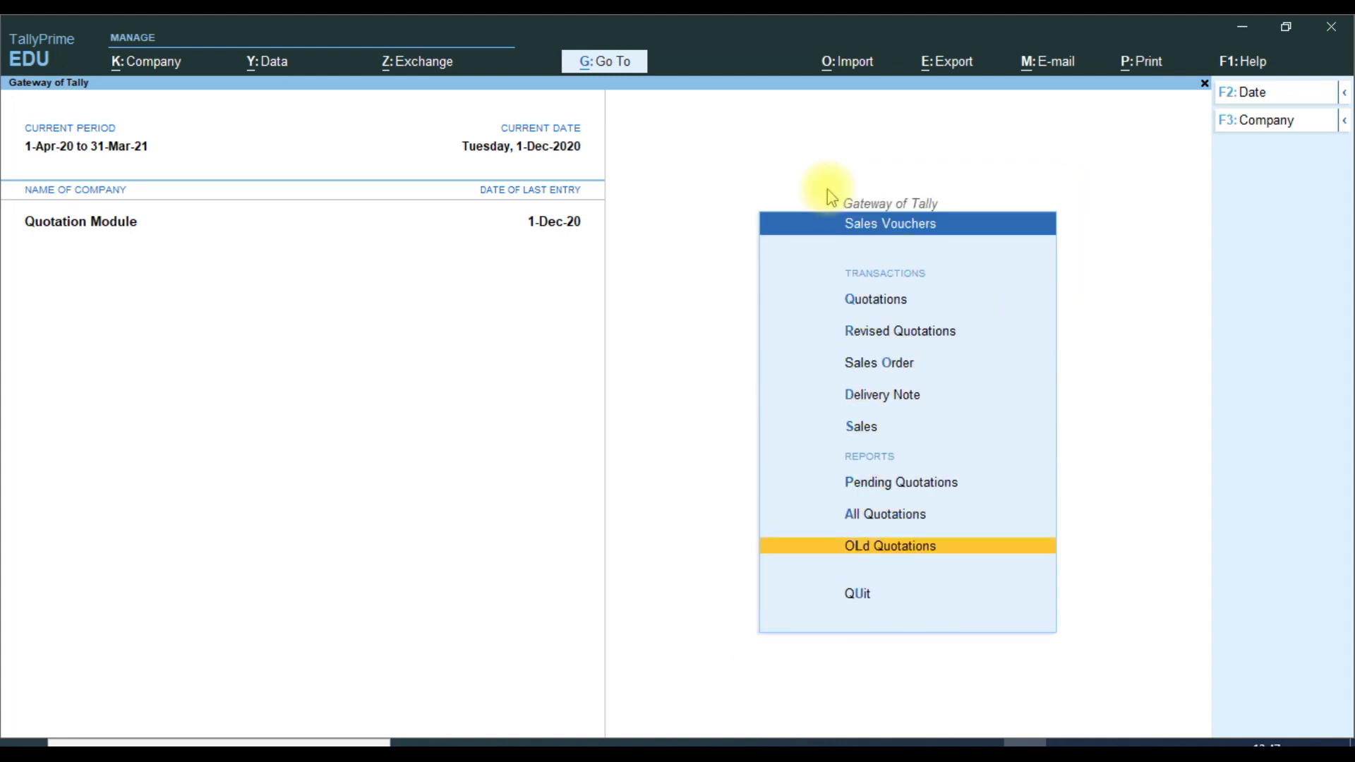
pyautogui.press('Up')
pyautogui.press('Up')
pyautogui.press('Up')
pyautogui.press('Down')
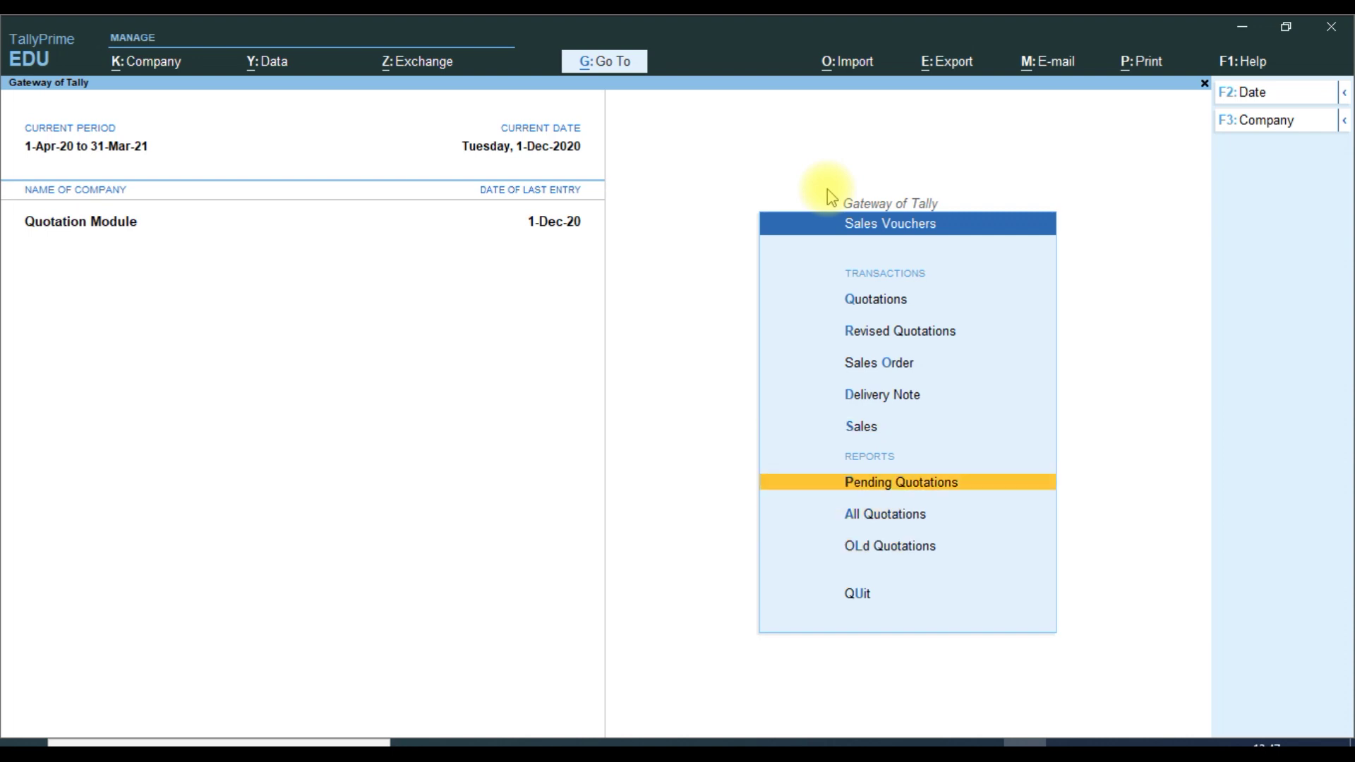
pyautogui.press('Return')
# Examine the Iphone X and Samsung S10 lines of the pending quotations, show the detailed view and close the report
pyautogui.press('Down')
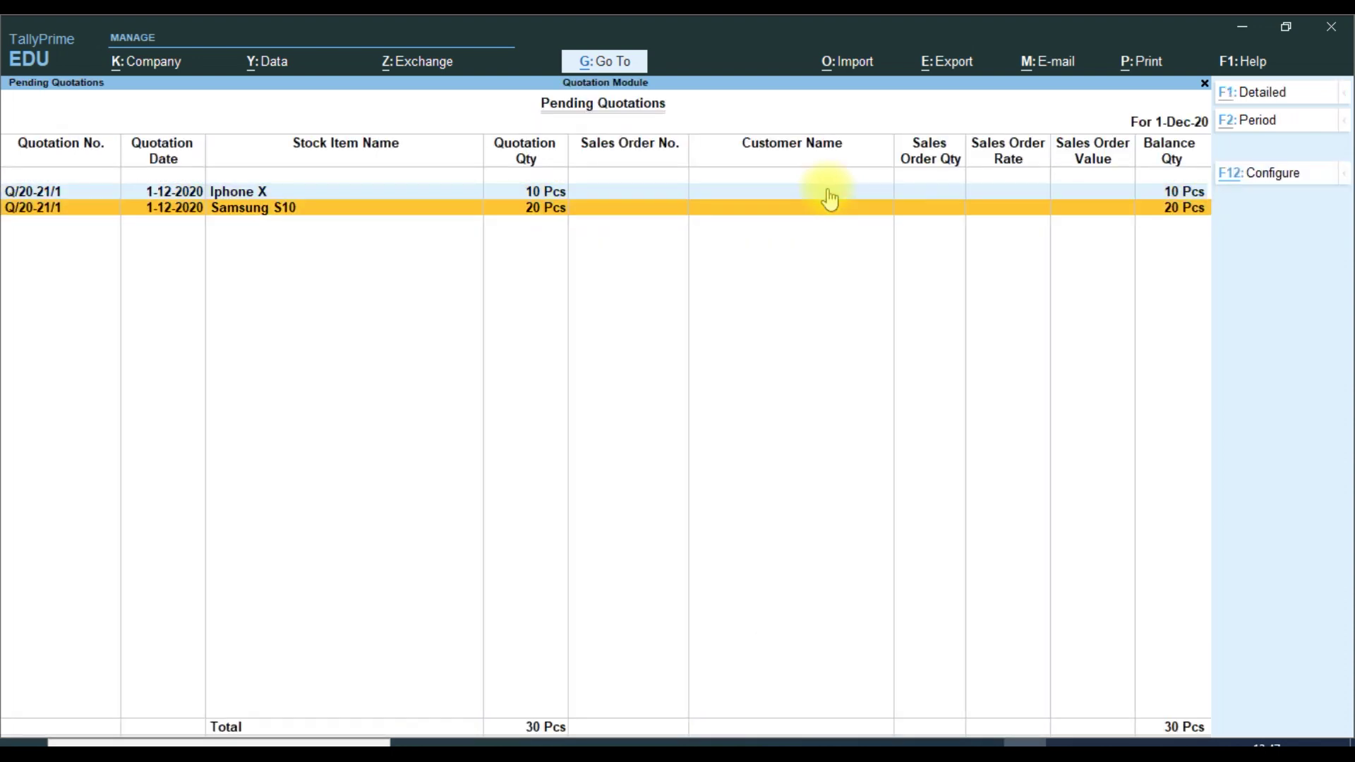
pyautogui.press('Up')
pyautogui.press('Down')
pyautogui.press('Up')
pyautogui.press('Down')
pyautogui.press('Up')
pyautogui.press('Down')
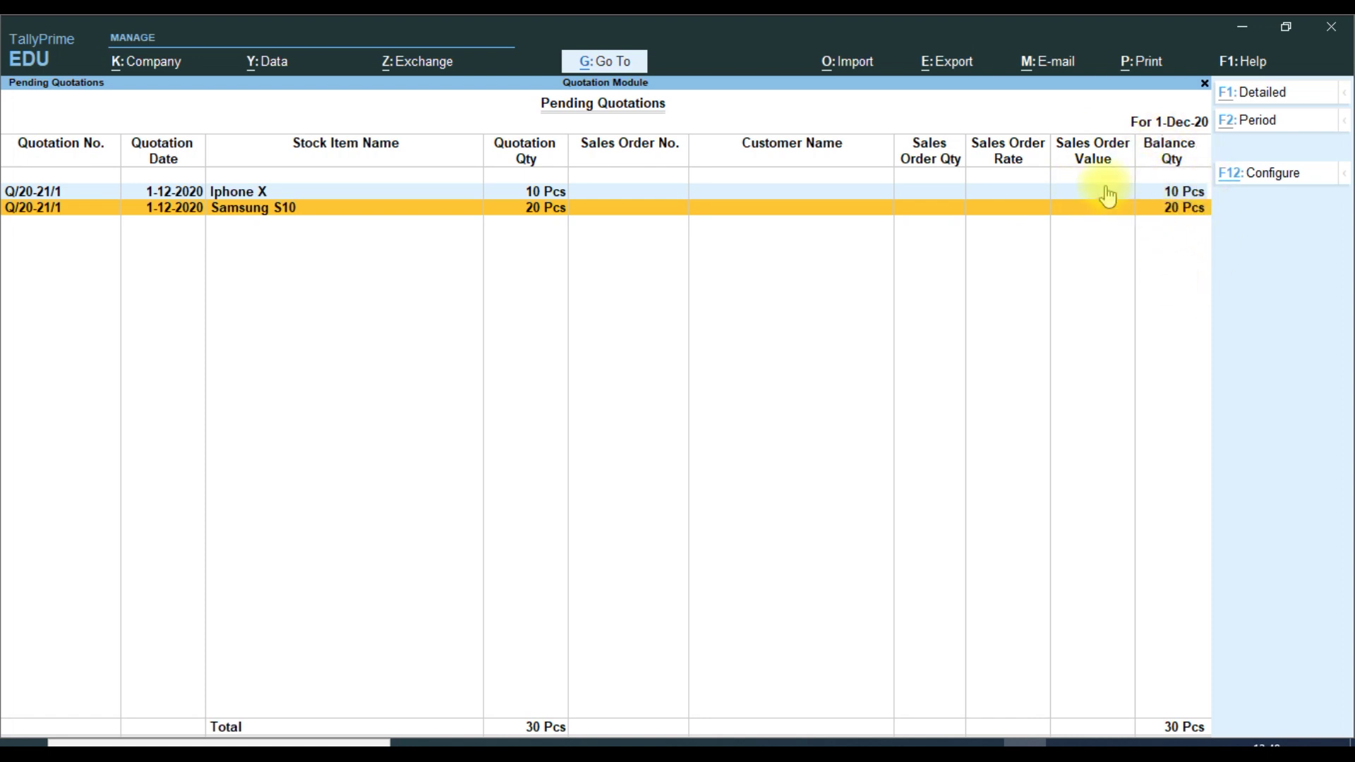
pyautogui.hotkey('alt', 'F1')
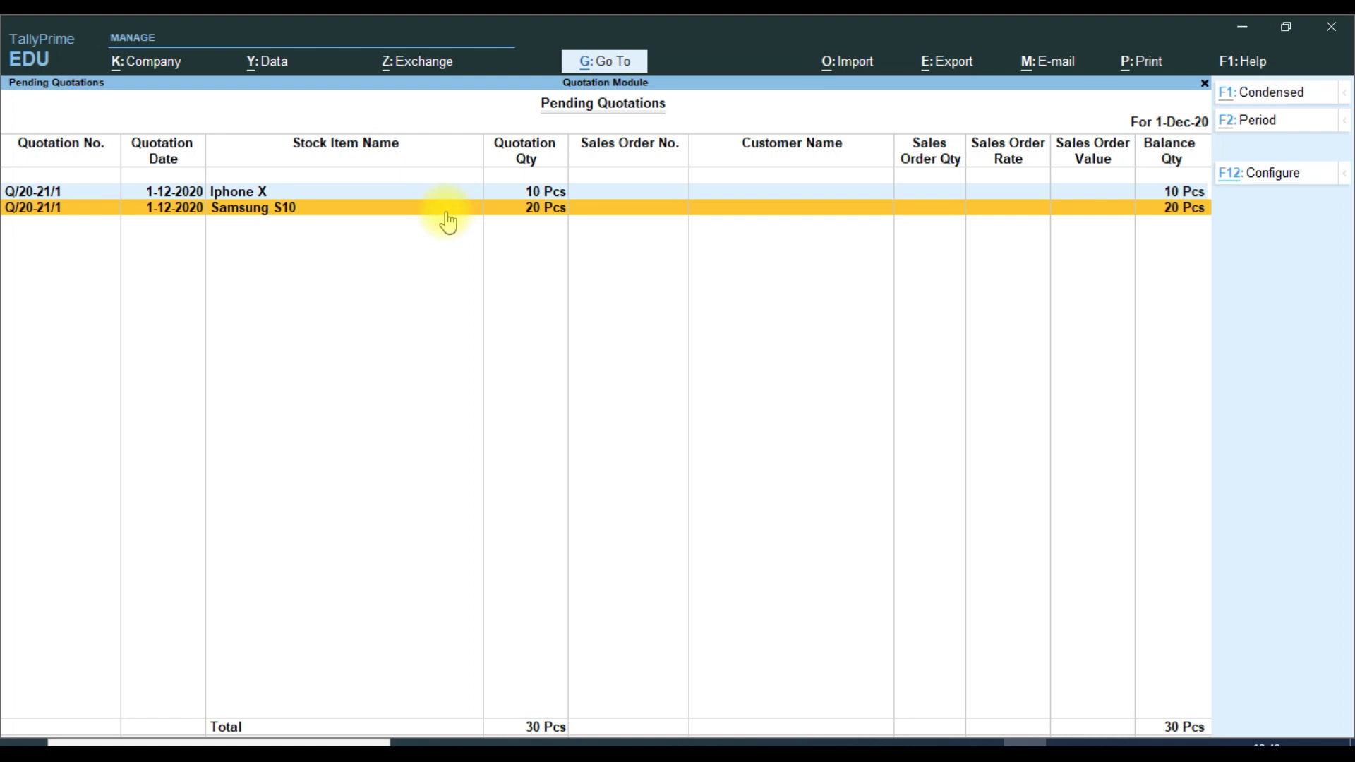
pyautogui.press('Escape')
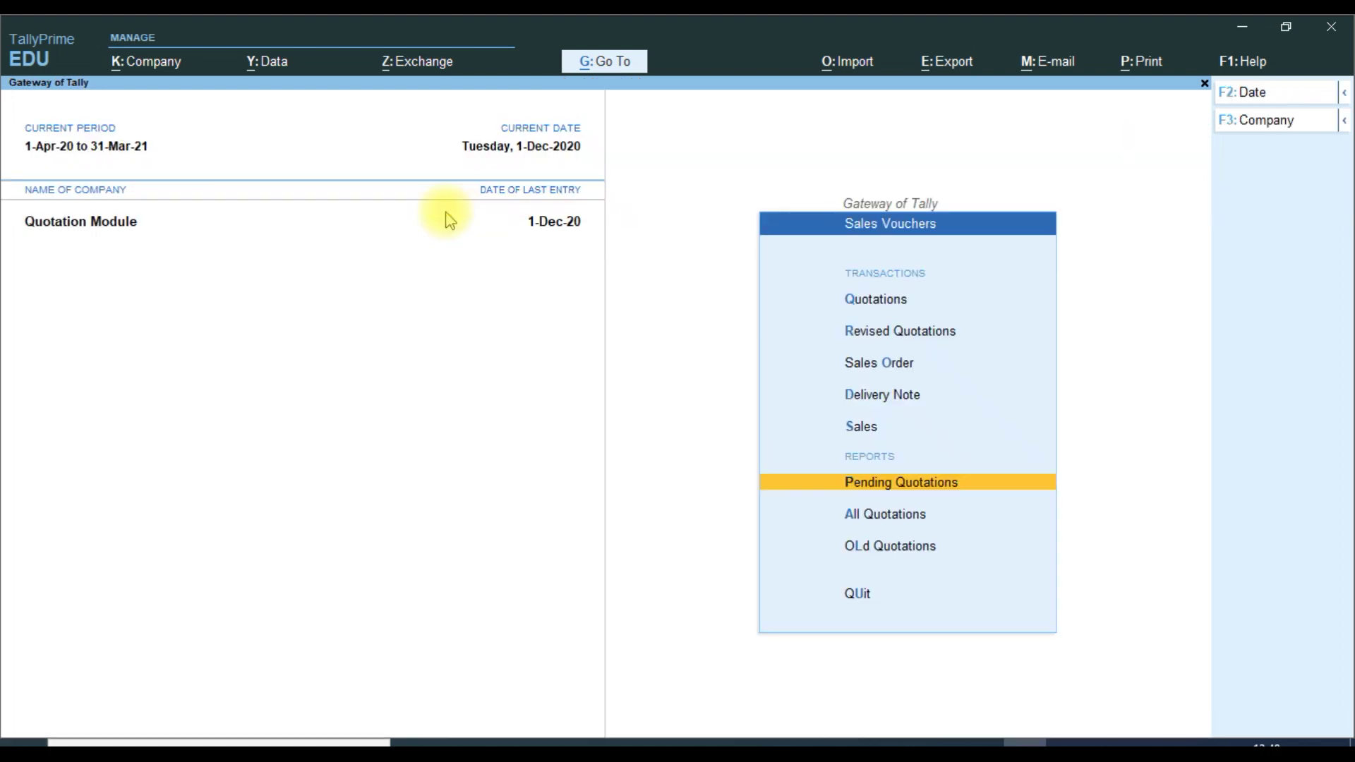
# Start a new sales order with ABC Ltd as the party account
pyautogui.press('Up')
pyautogui.press('Up')
pyautogui.press('Up')
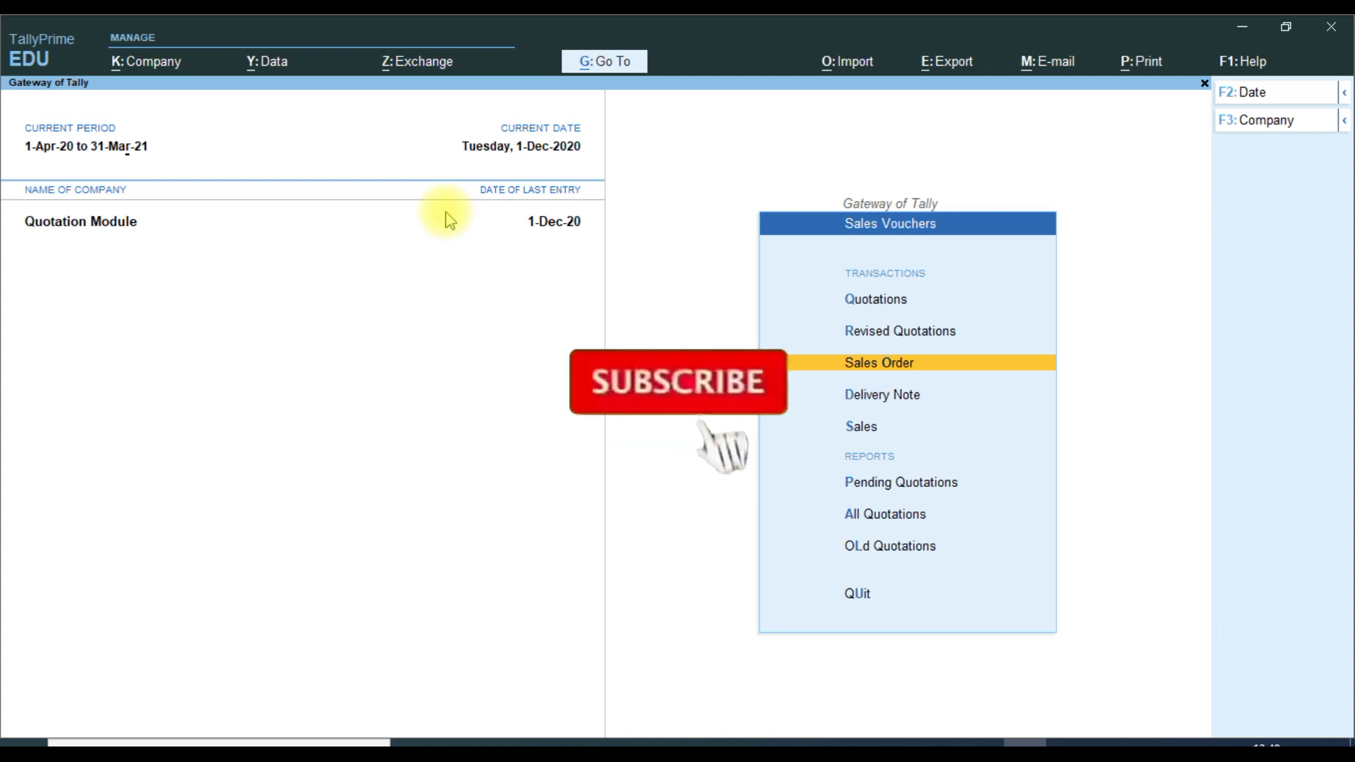
pyautogui.press('Return')
pyautogui.press('Down')
pyautogui.press('Down')
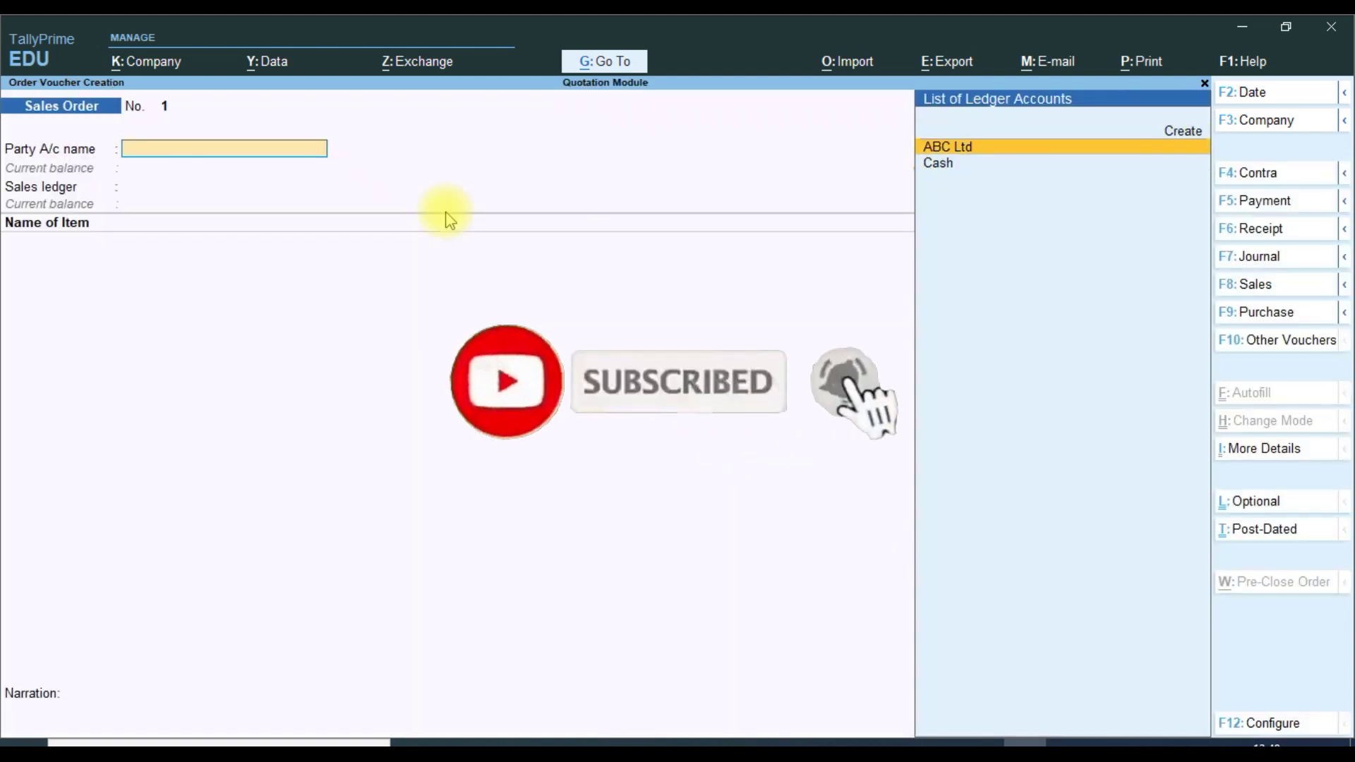
pyautogui.press('Up')
pyautogui.press('Return')
# Link quotation Q/20-21/1 to the sales order and leave the order and dispatch details empty
pyautogui.press('Down')
pyautogui.press('Up')
pyautogui.press('Down')
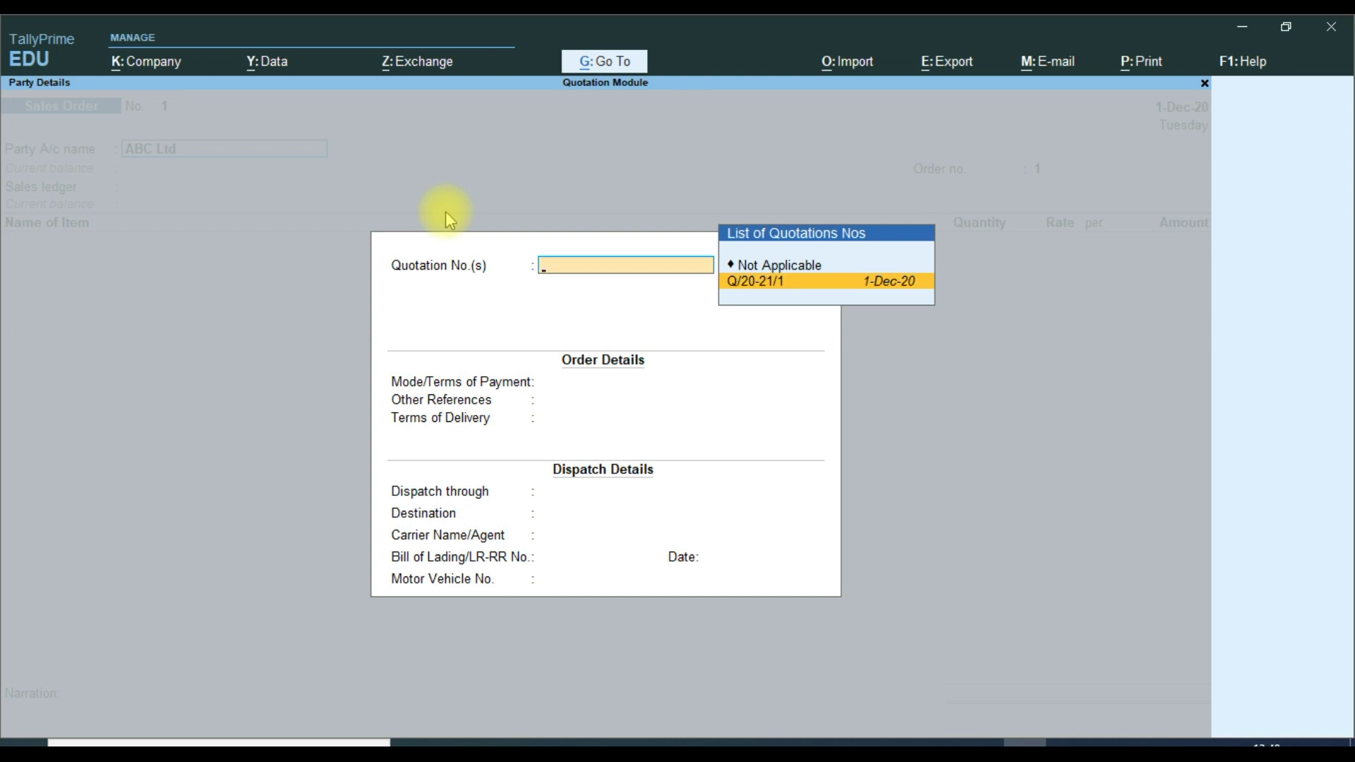
pyautogui.press('Return')
pyautogui.press('Return')
pyautogui.press('Return')
pyautogui.press('Return')
pyautogui.press('Return')
pyautogui.press('Return')
pyautogui.press('Return')
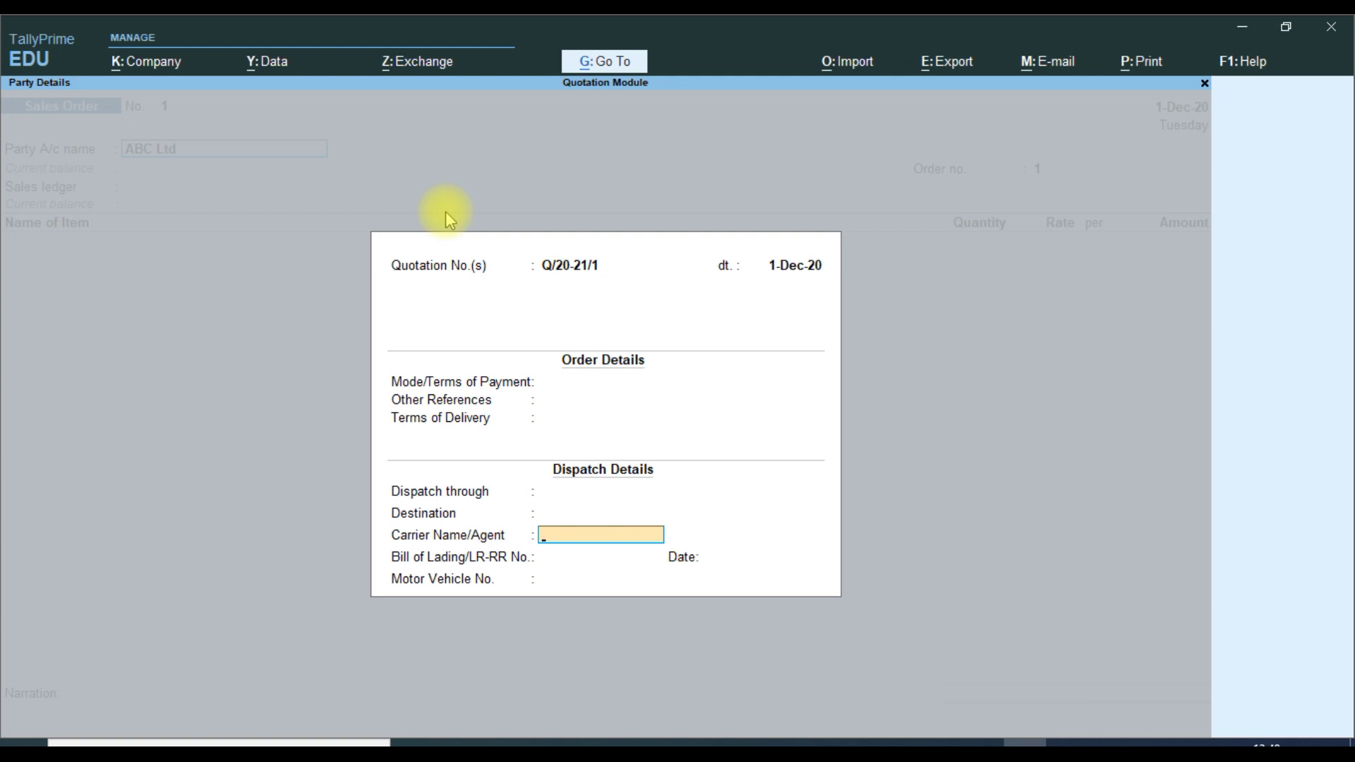
pyautogui.press('Return')
pyautogui.press('Return')
pyautogui.press('Return')
pyautogui.press('Return')
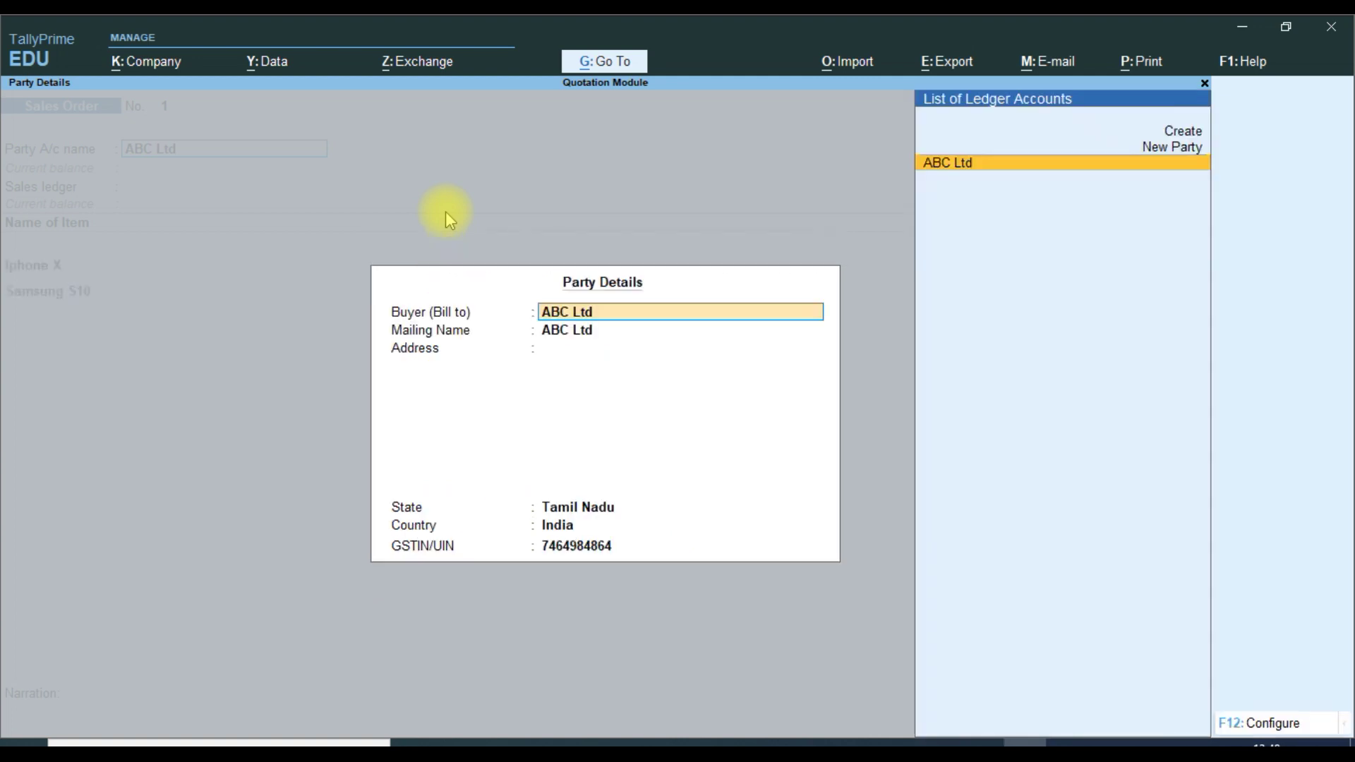
# Accept ABC Ltd's buyer details as they stand and choose Sales as the sales ledger
pyautogui.press('Return')
pyautogui.press('Return')
pyautogui.press('Return')
pyautogui.press('Return')
pyautogui.press('Return')
pyautogui.press('Return')
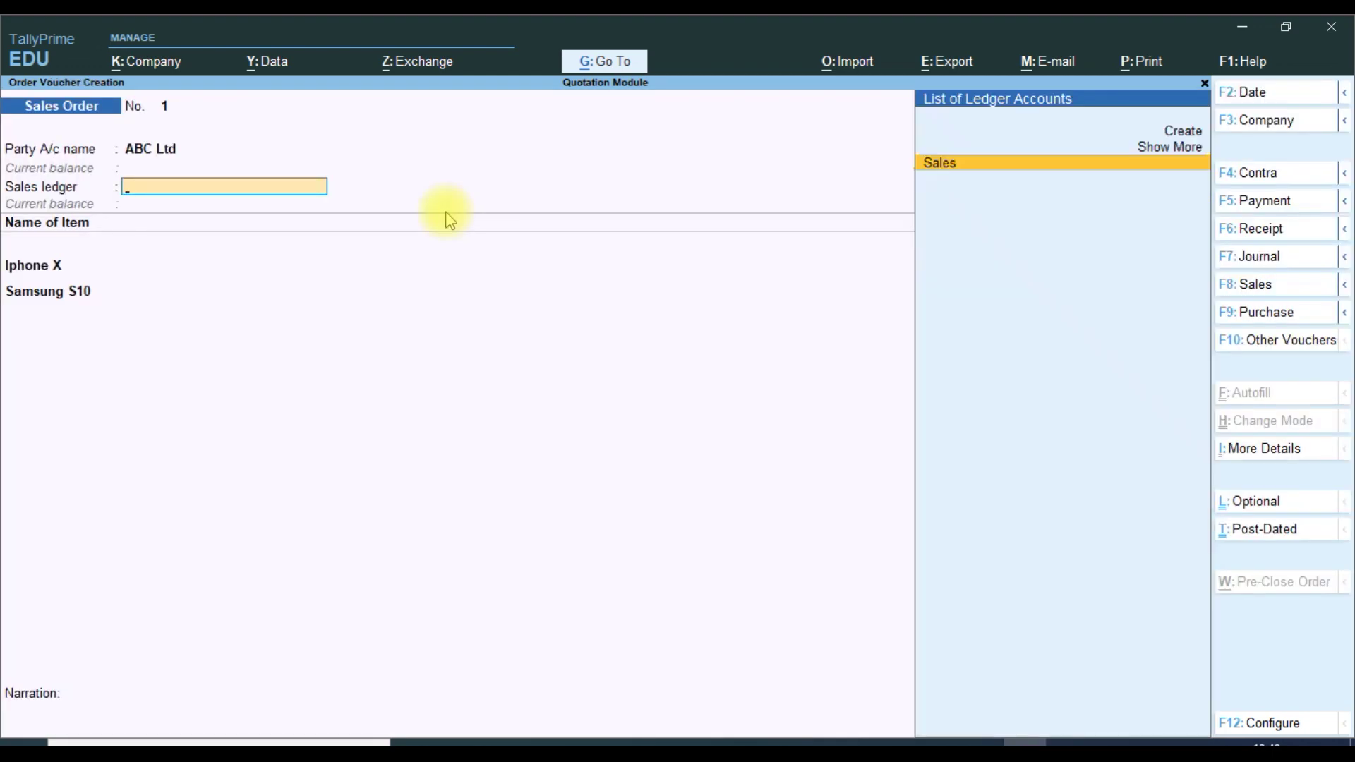
pyautogui.press('Return')
# Accept the Iphone X allocation of 10 Pcs at 50,000 per piece, due on 1-Dec-20
pyautogui.press('Return')
pyautogui.press('Return')
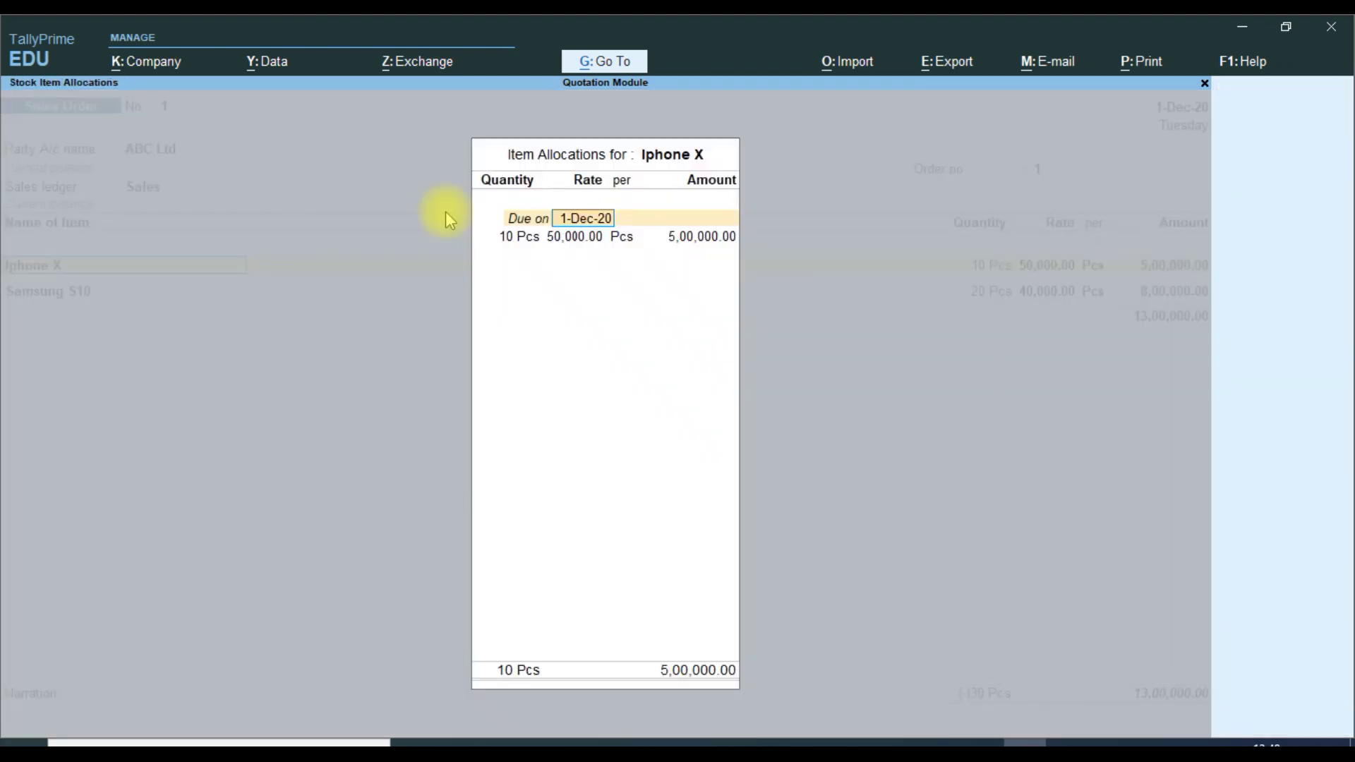
pyautogui.press('Return')
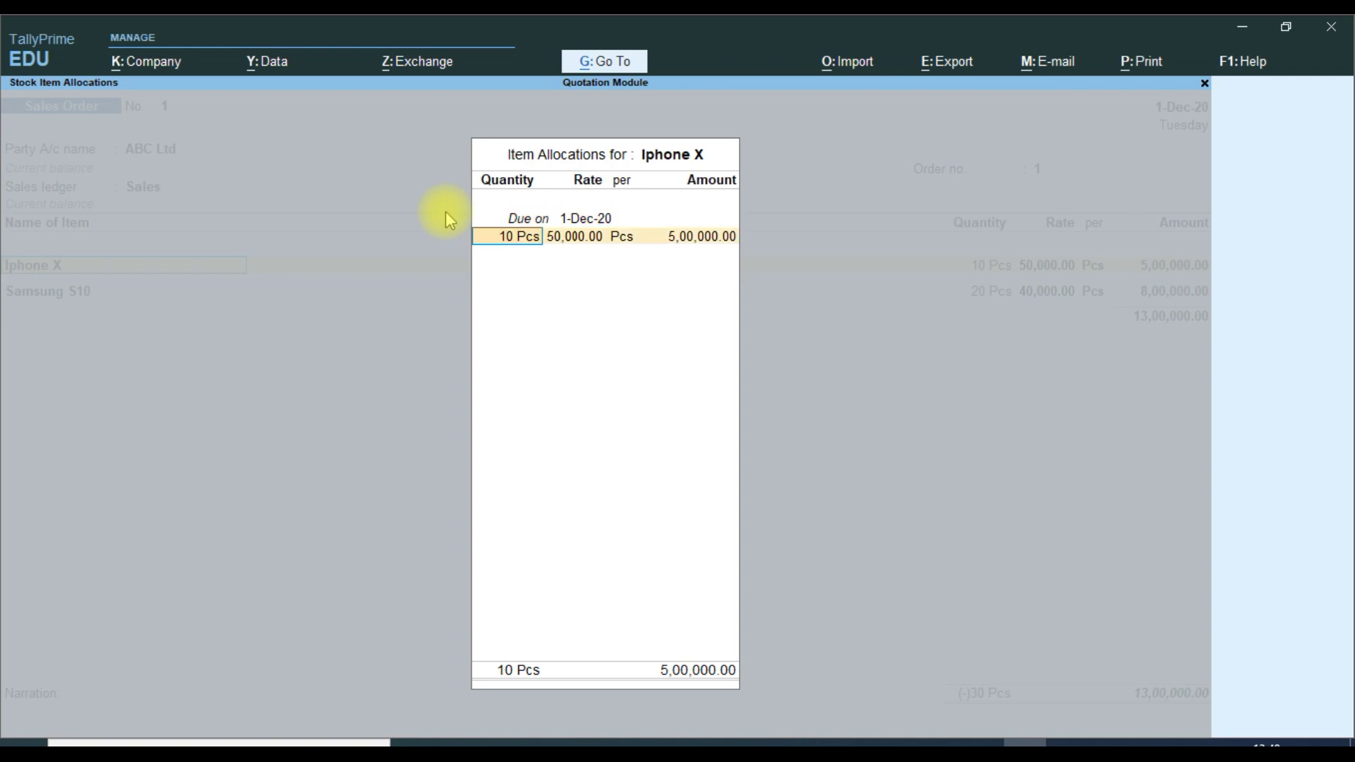
pyautogui.press('Return')
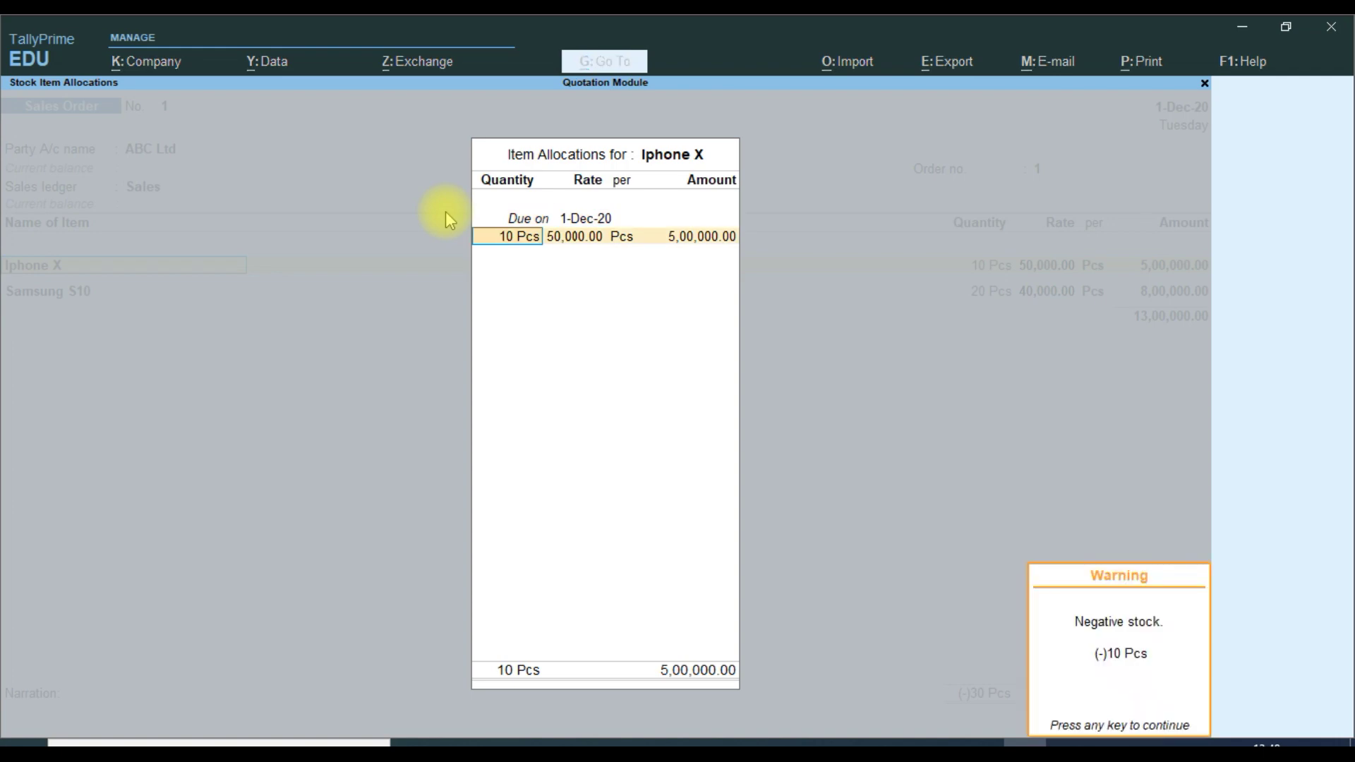
pyautogui.press('Return')
pyautogui.press('Return')
pyautogui.press('Return')
pyautogui.press('Return')
pyautogui.press('Return')
# Set Samsung S10's order quantity to 5 Pcs, keeping the 40,000 rate and the 1-Dec-20 due date
pyautogui.press('Return')
pyautogui.press('Return')
pyautogui.press('Return')
pyautogui.press('Return')
pyautogui.press('Return')
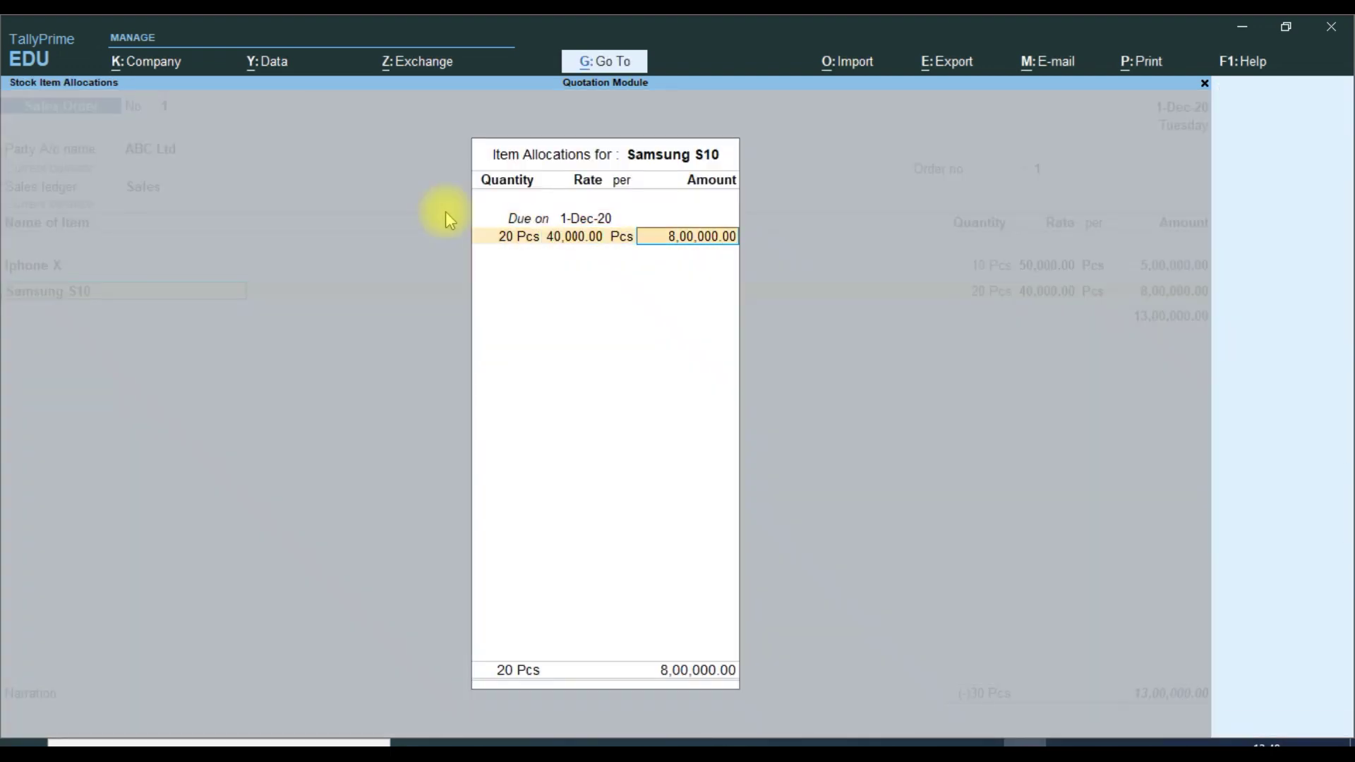
pyautogui.press('BackSpace')
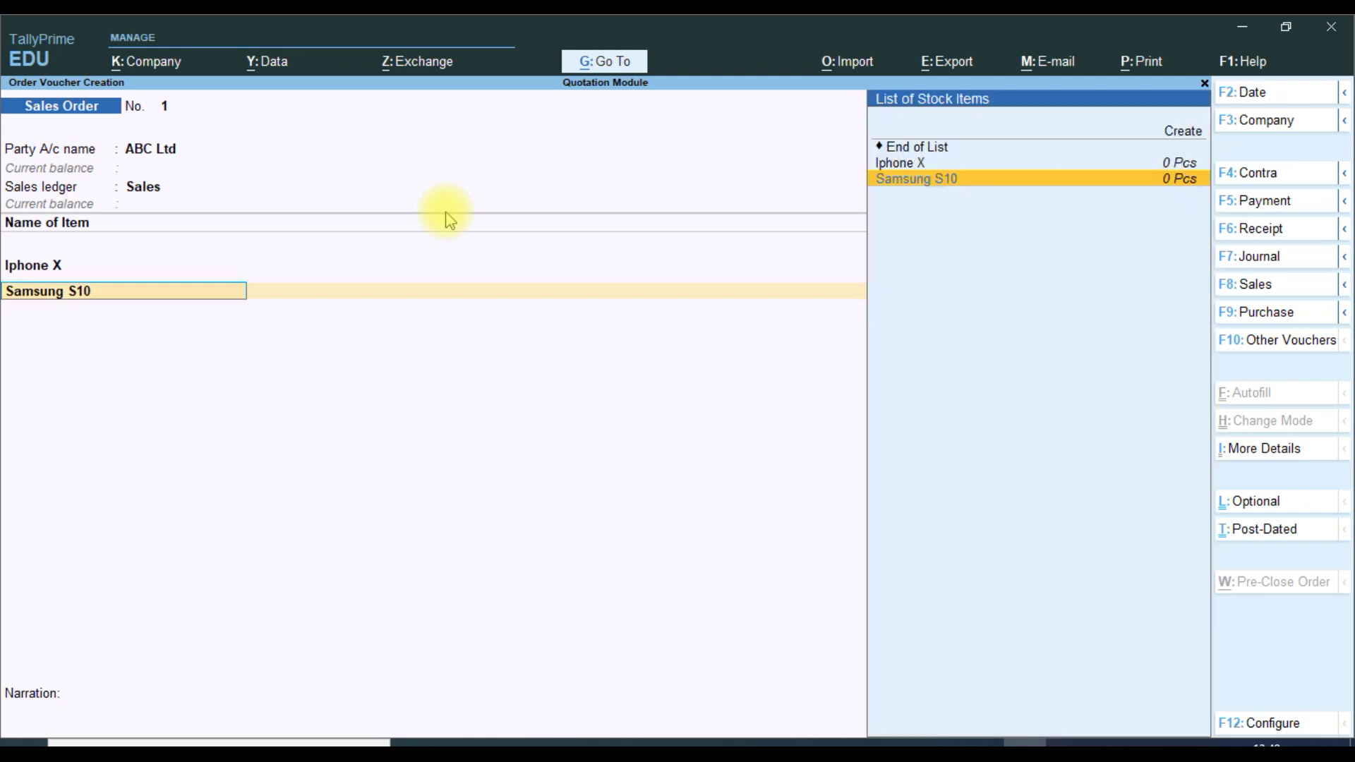
pyautogui.press('Return')
pyautogui.press('Return')
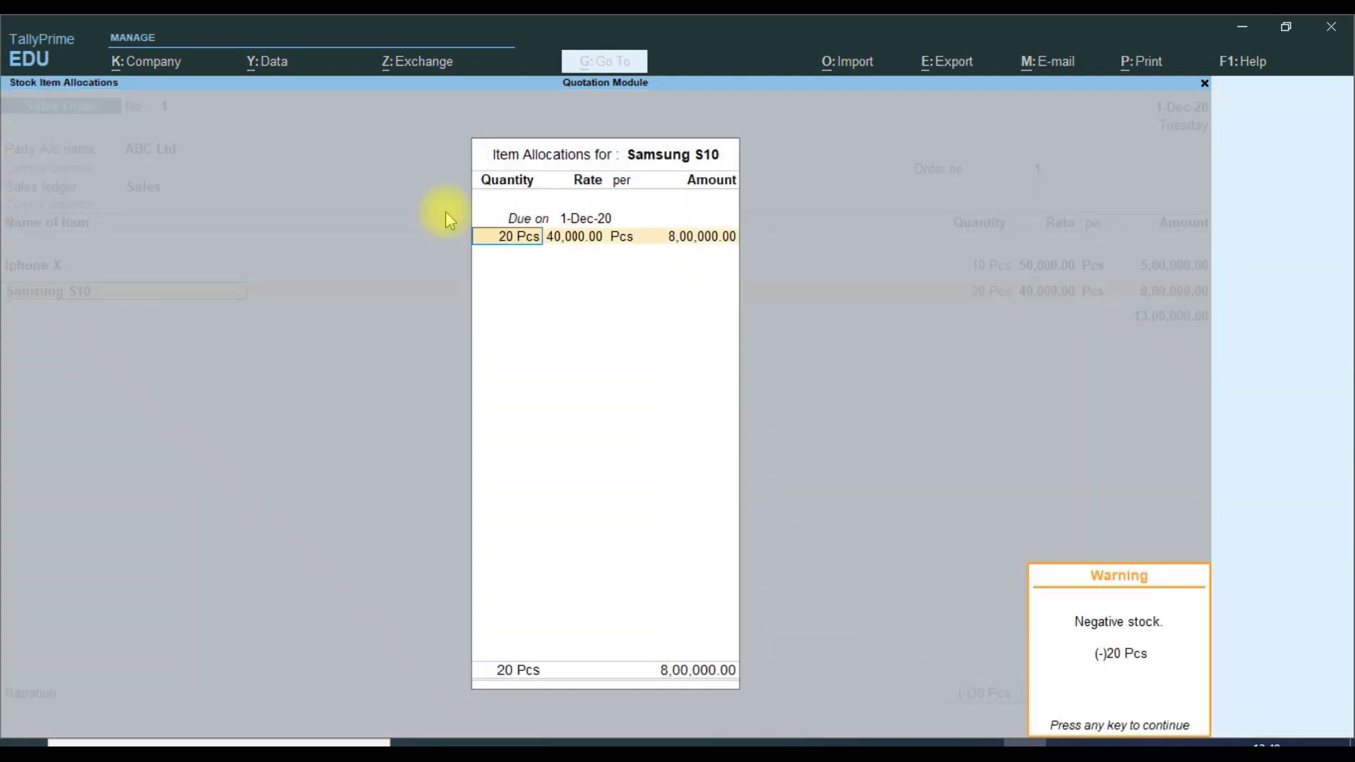
pyautogui.press('Return')
pyautogui.press('BackSpace')
pyautogui.press('Return')
pyautogui.press('BackSpace')
pyautogui.write('5')
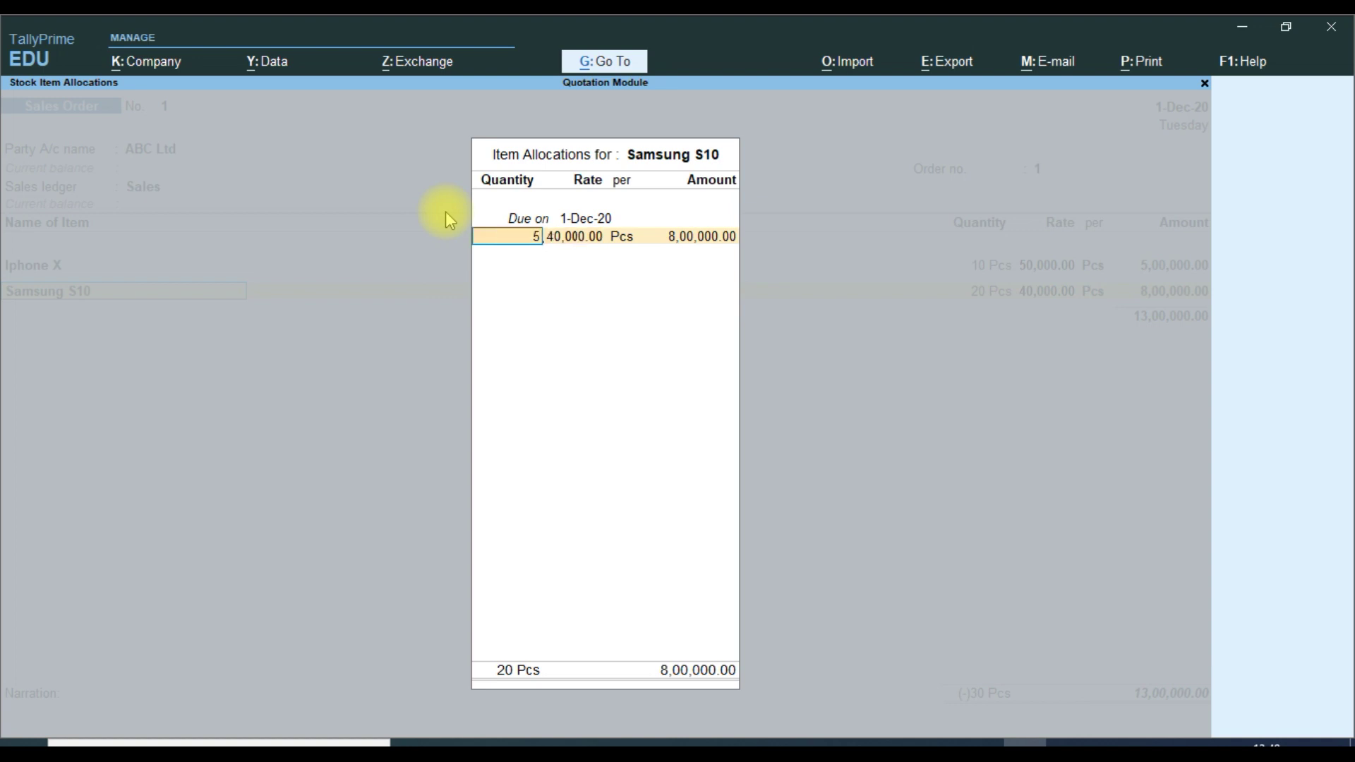
pyautogui.press('Return')
pyautogui.press('Return')
pyautogui.press('Return')
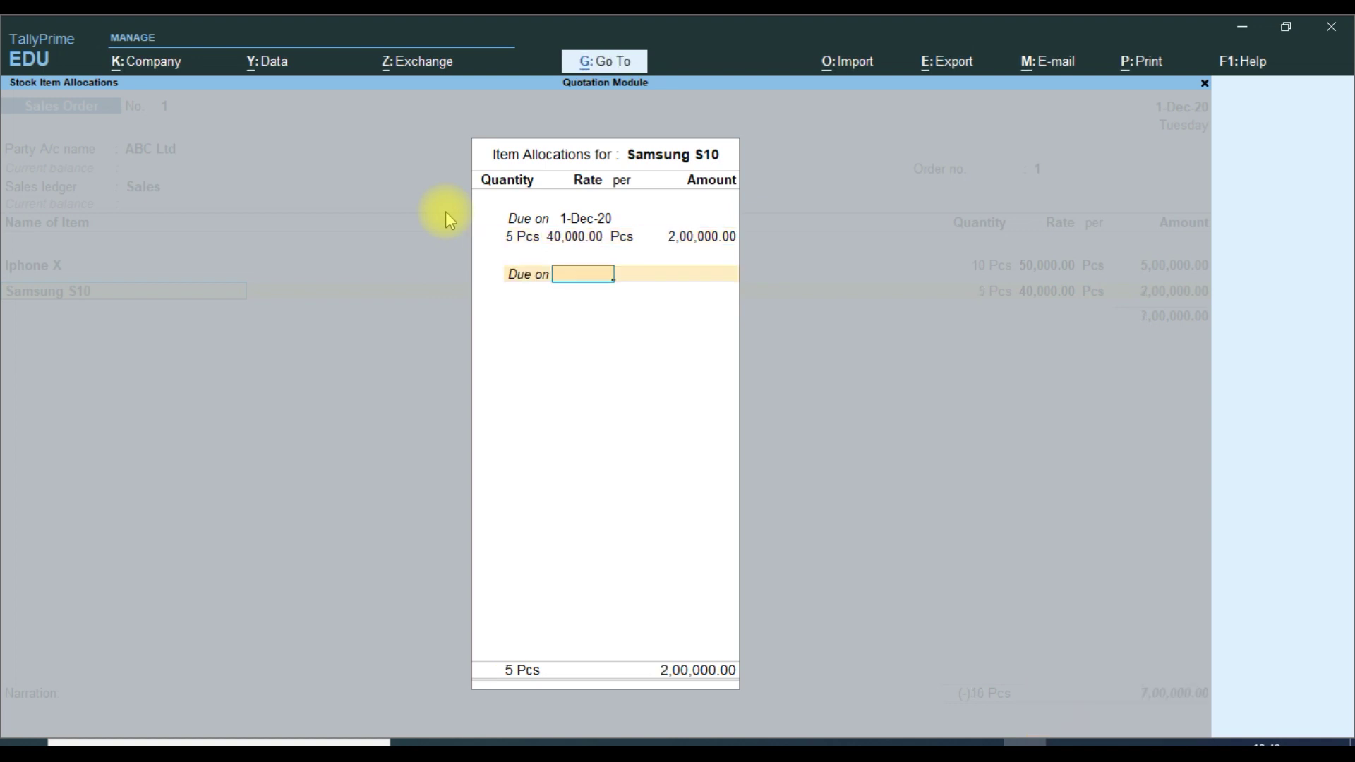
pyautogui.press('Return')
# End the item list, leave the narration empty, save the sales order and exit order entry
pyautogui.press('Return')
pyautogui.press('Return')
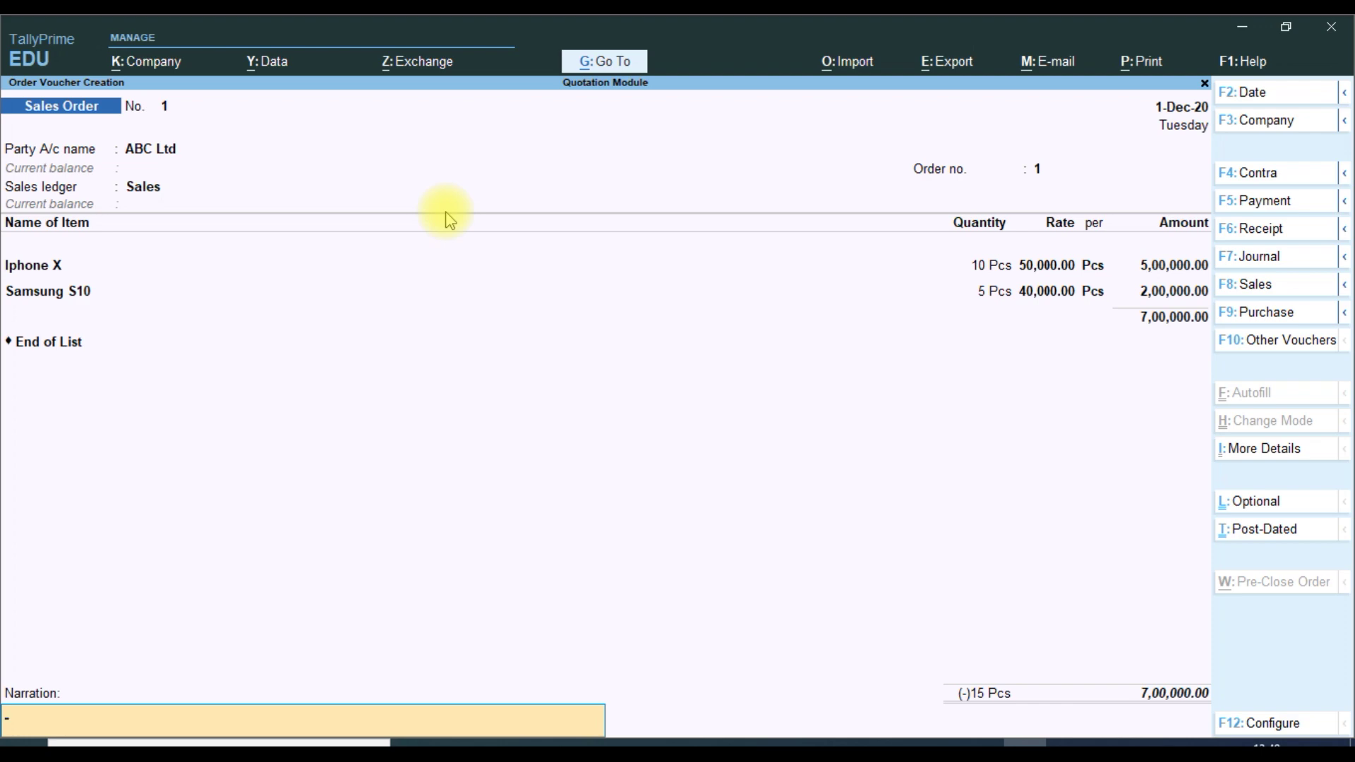
pyautogui.press('Return')
pyautogui.press('Return')
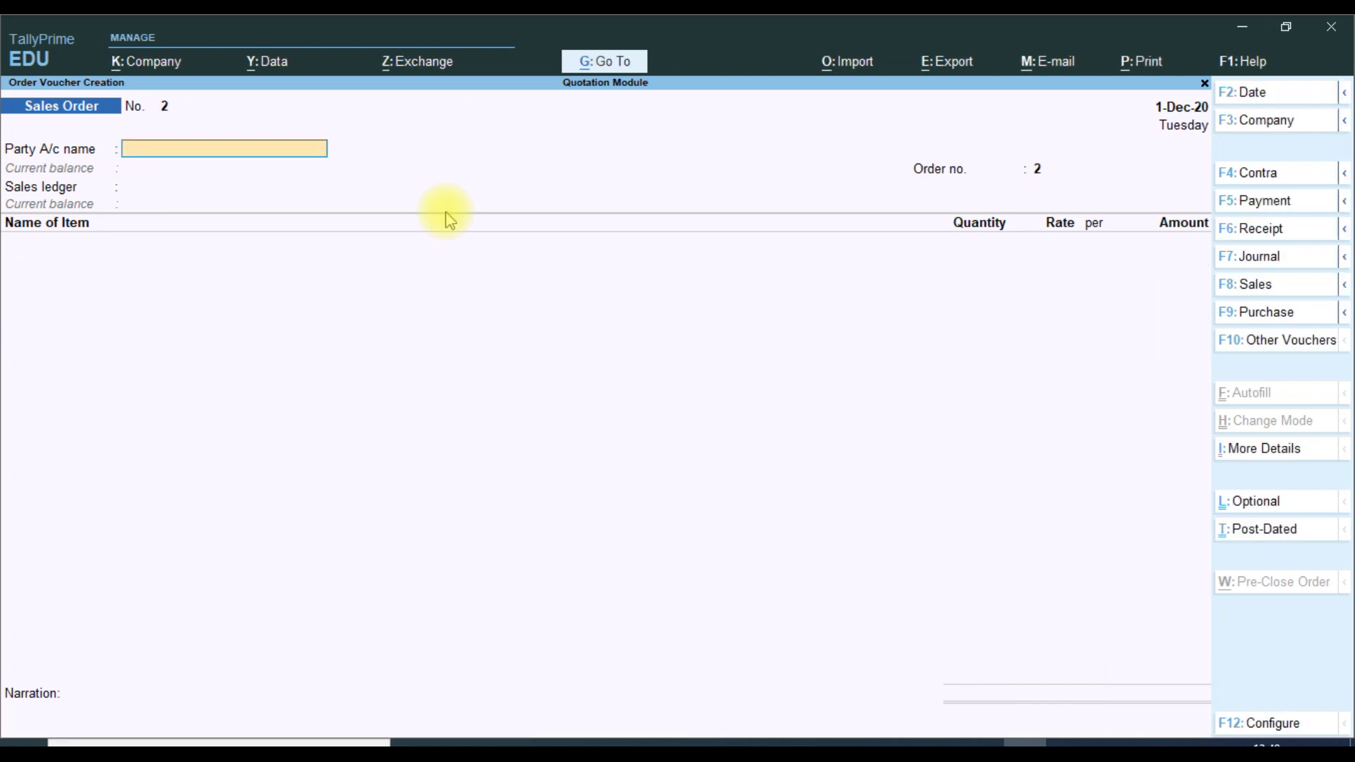
pyautogui.press('Escape')
# Review the Pending Quotations report in detailed view for Samsung S10's balance quantity and close it
pyautogui.press('Down')
pyautogui.press('Down')
pyautogui.press('Down')
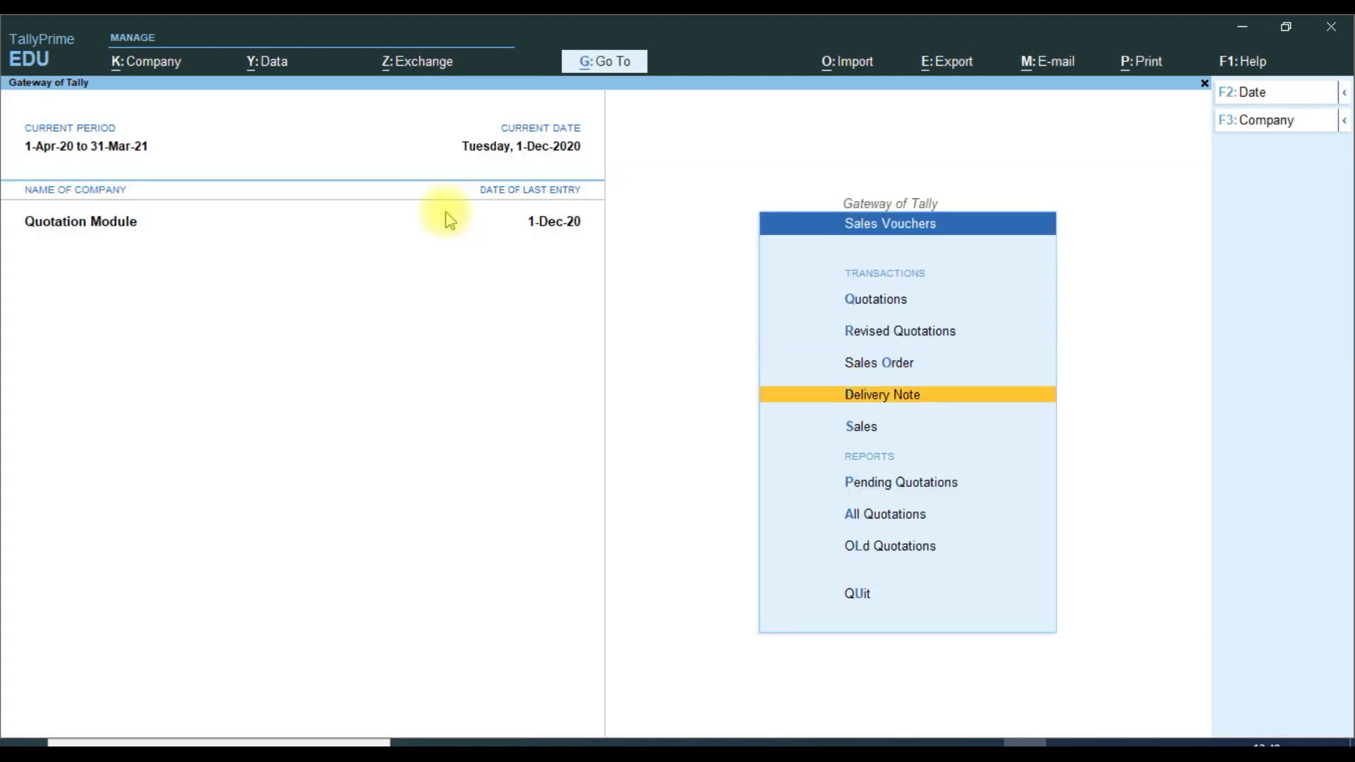
pyautogui.press('Return')
pyautogui.hotkey('alt', 'f1')
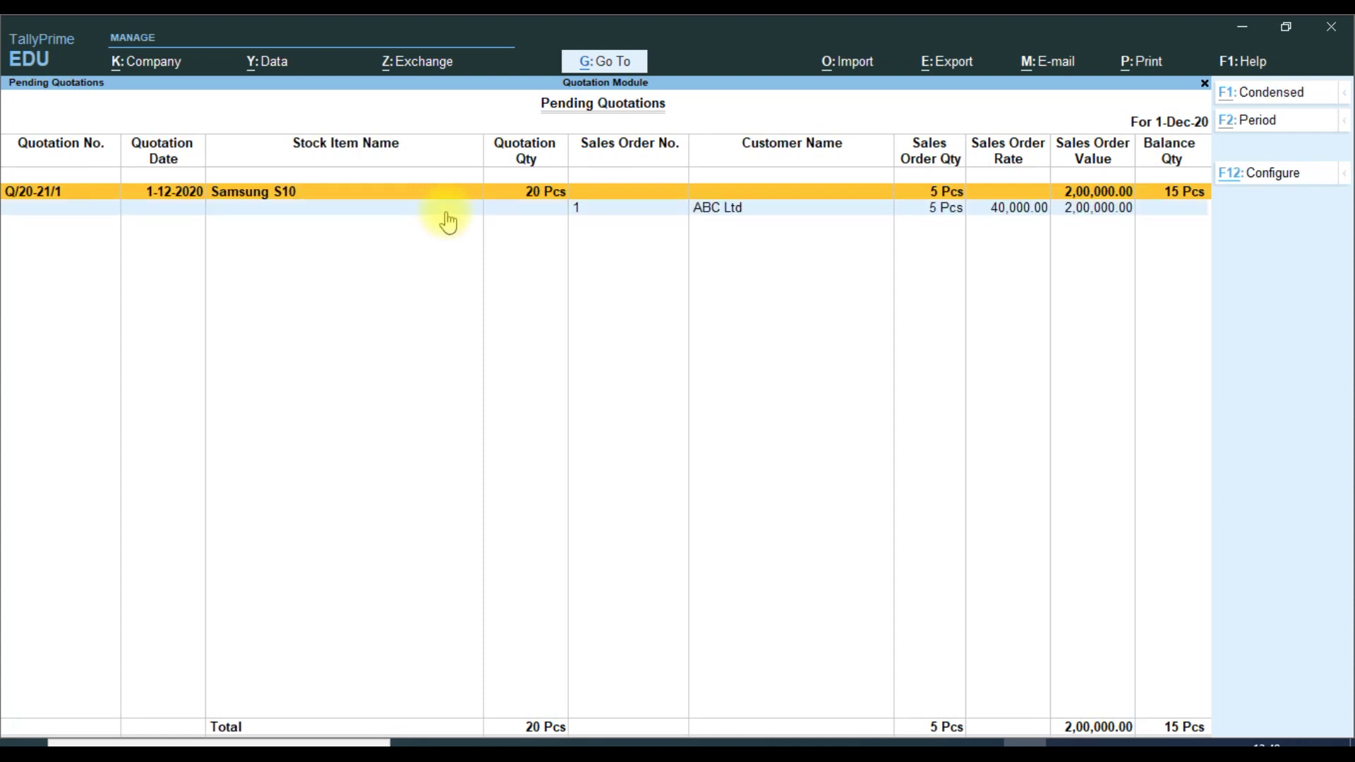
pyautogui.press('Down')
pyautogui.press('Up')
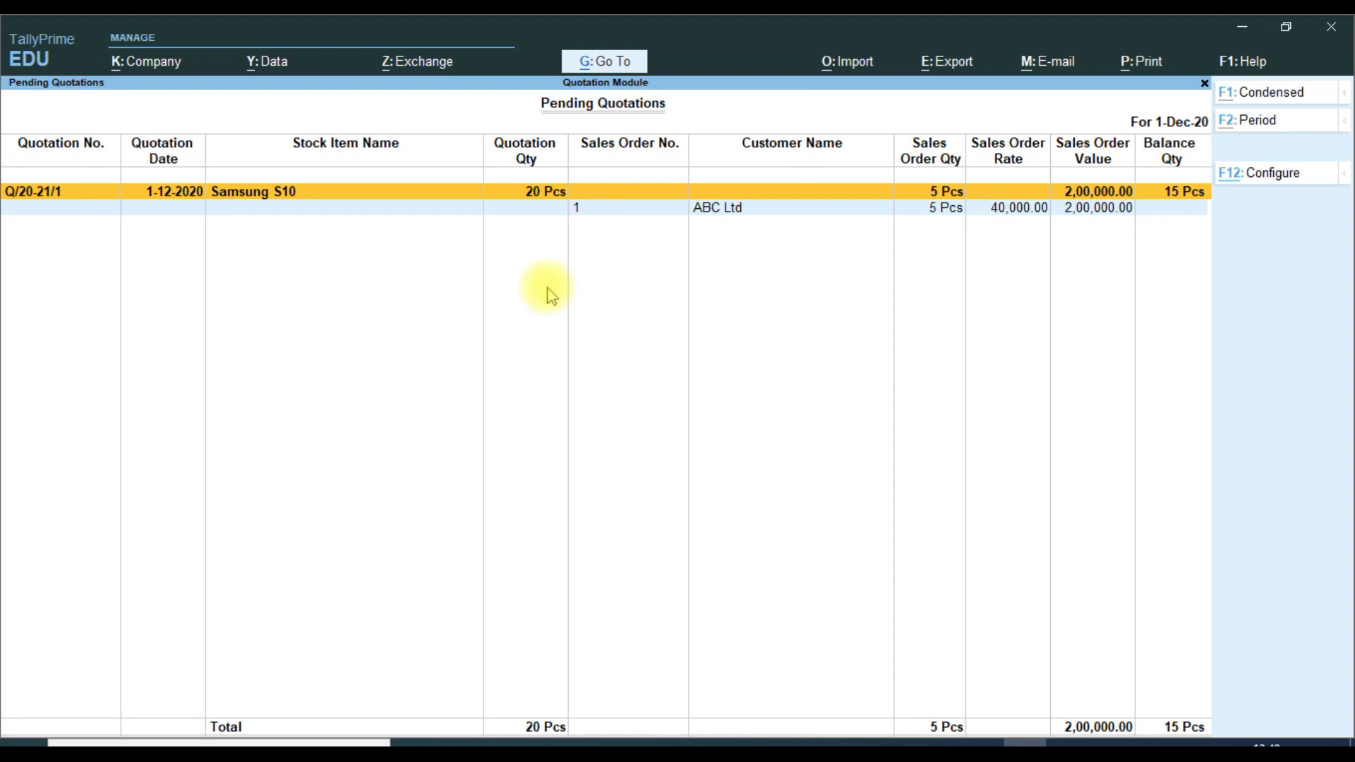
pyautogui.press('Escape')
# Review the All Quotations report in detailed view, comparing each item's quoted and ordered quantities, and close it
pyautogui.press('Down')
pyautogui.press('Return')
pyautogui.hotkey('alt', 'F1')
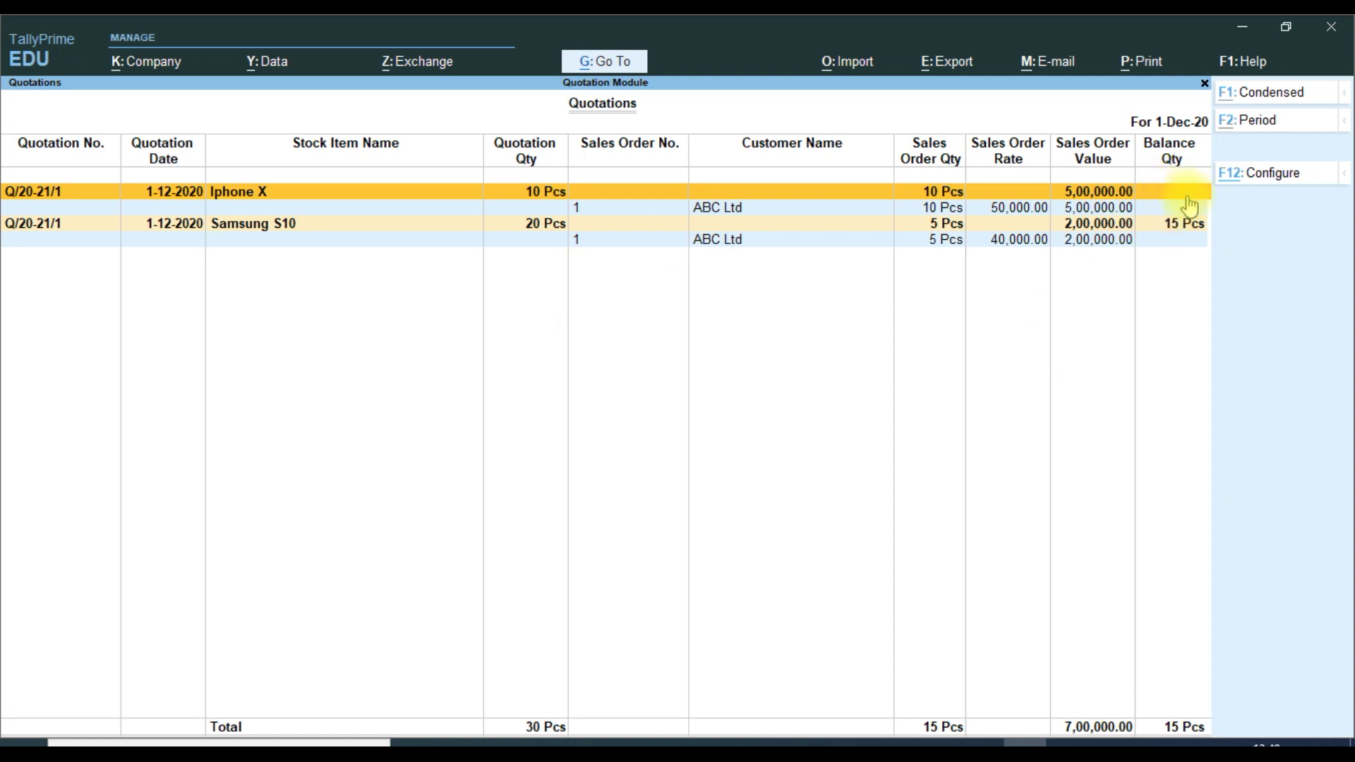
pyautogui.hotkey('alt', 'F1')
pyautogui.hotkey('alt', 'F1')
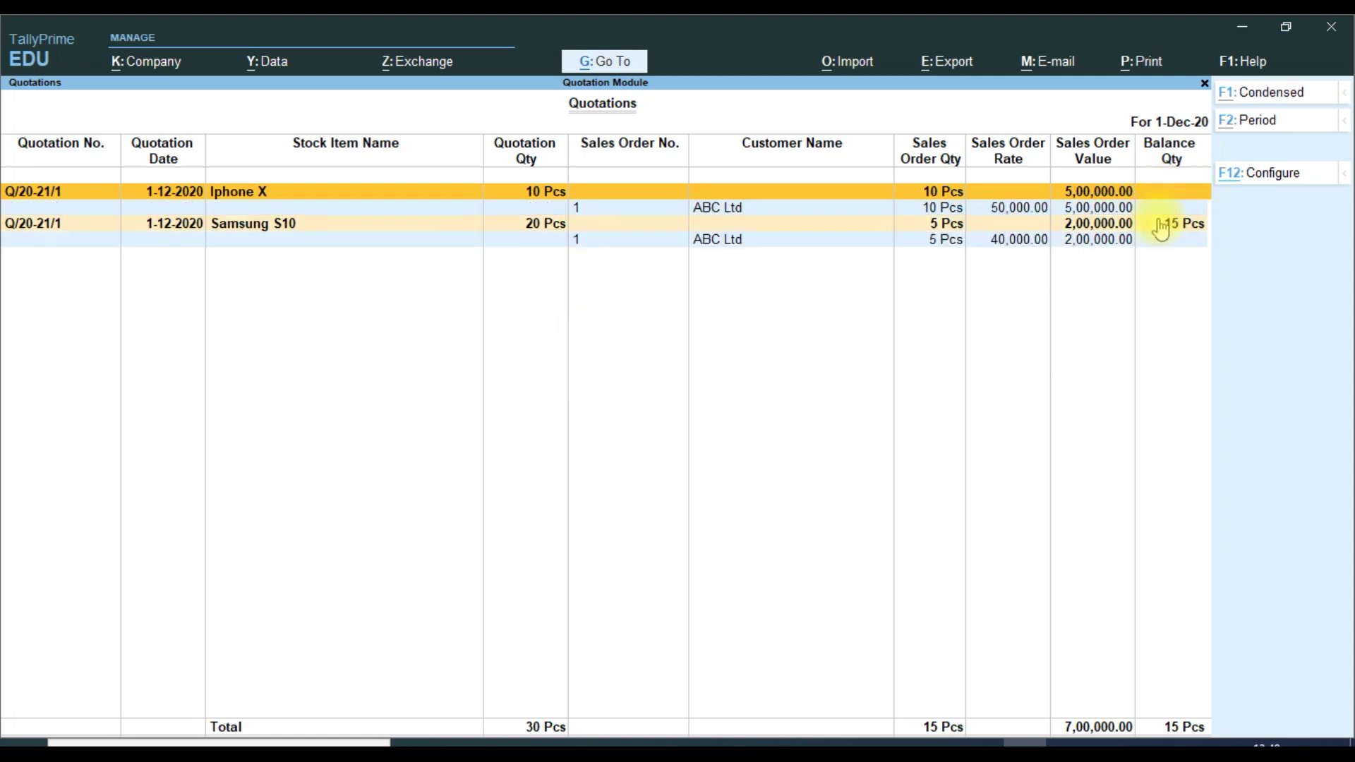
pyautogui.press('Down')
pyautogui.press('Down')
pyautogui.press('Down')
pyautogui.press('Up')
pyautogui.press('Up')
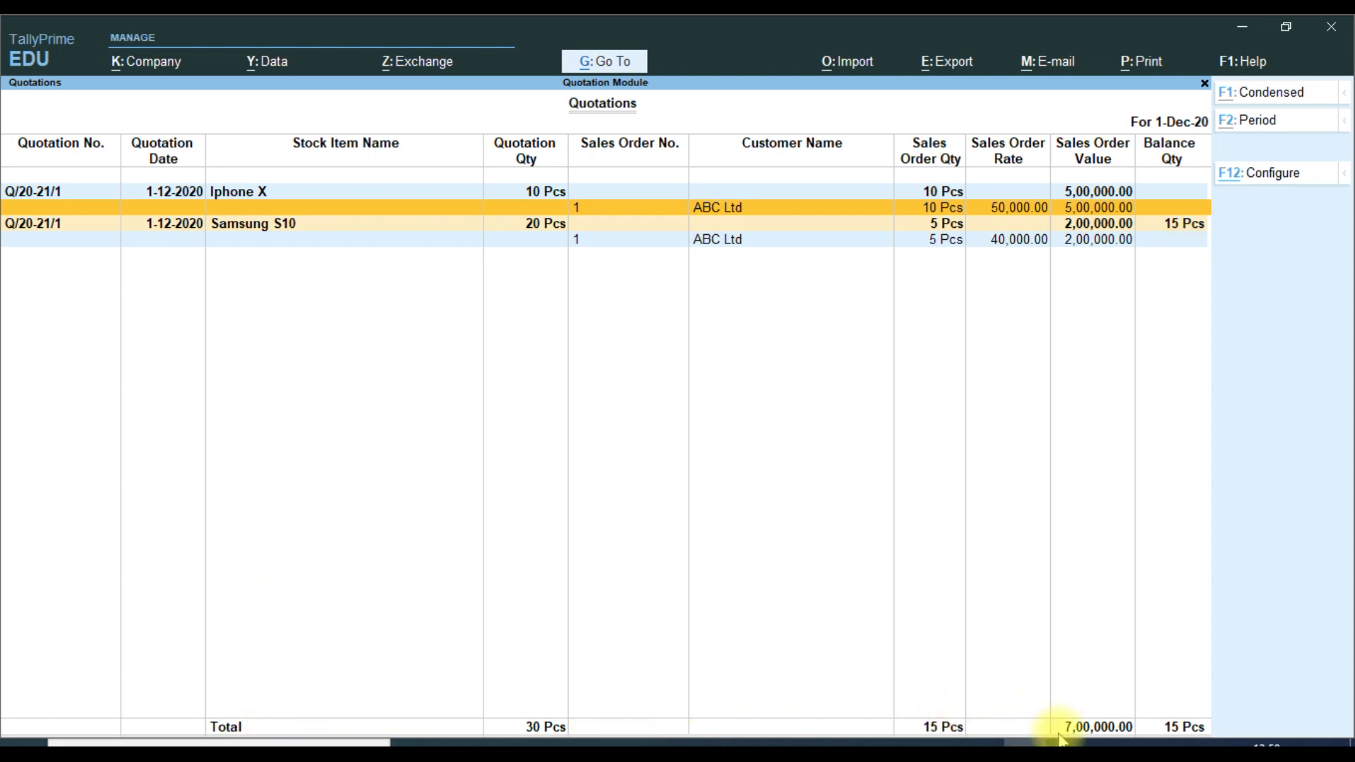
pyautogui.press('Escape')
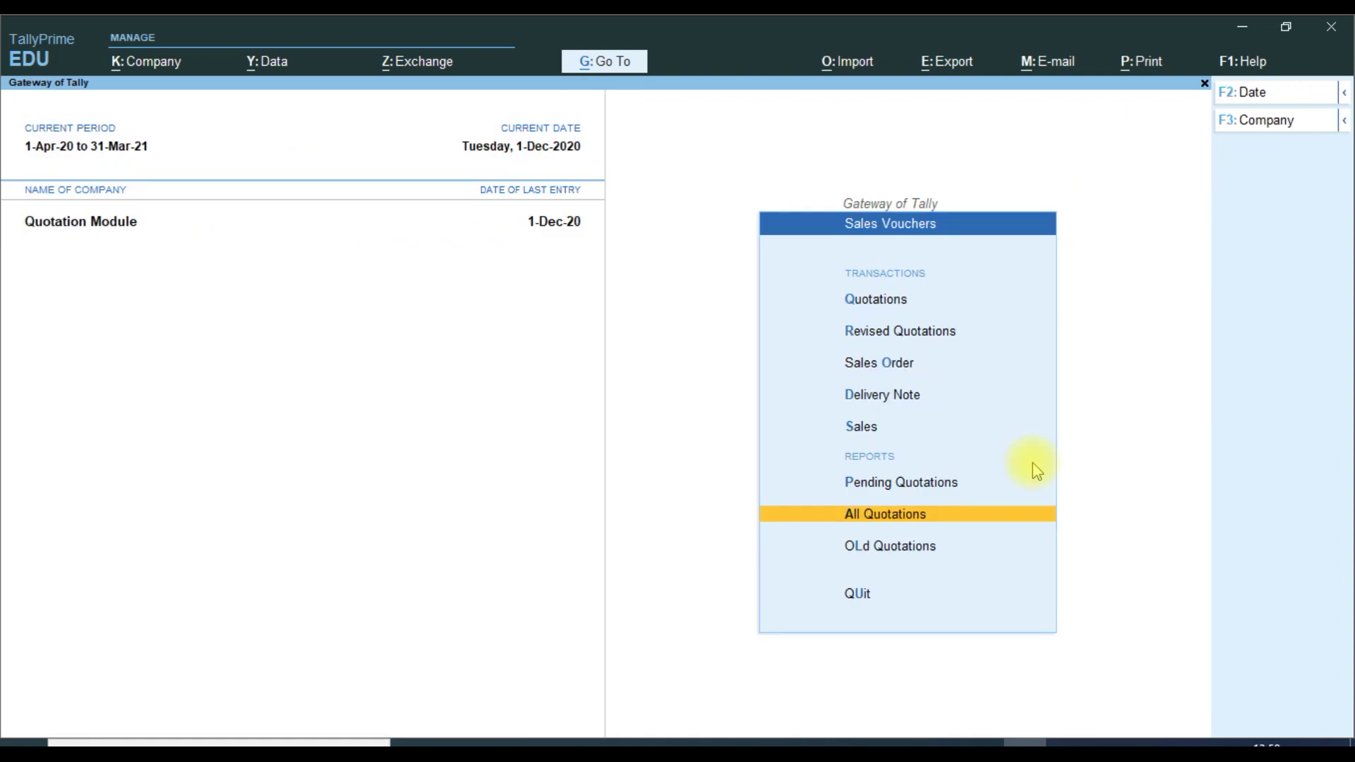
# Start another sales order with ABC Ltd as the party account
pyautogui.press('Up')
pyautogui.press('Up')
pyautogui.press('Up')
pyautogui.press('Up')
pyautogui.press('Up')
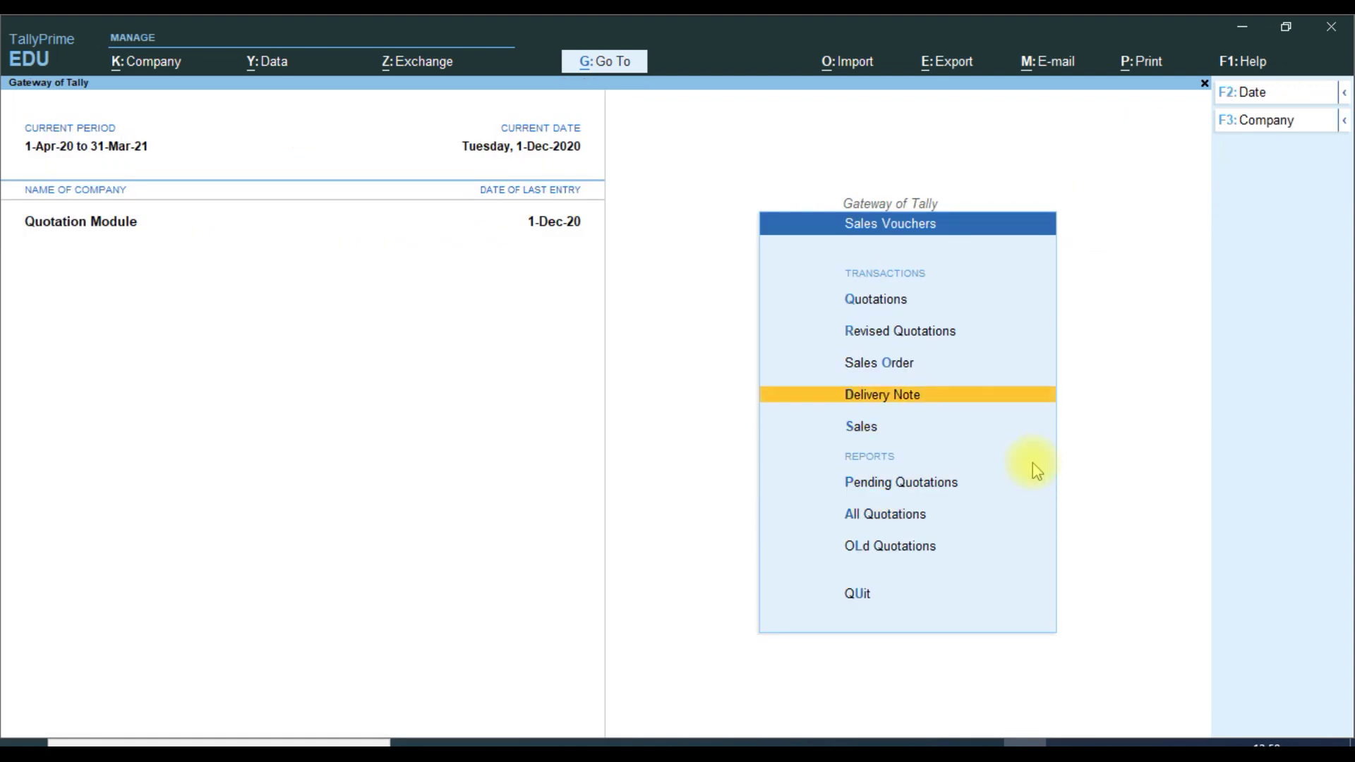
pyautogui.press('Down')
pyautogui.press('Return')
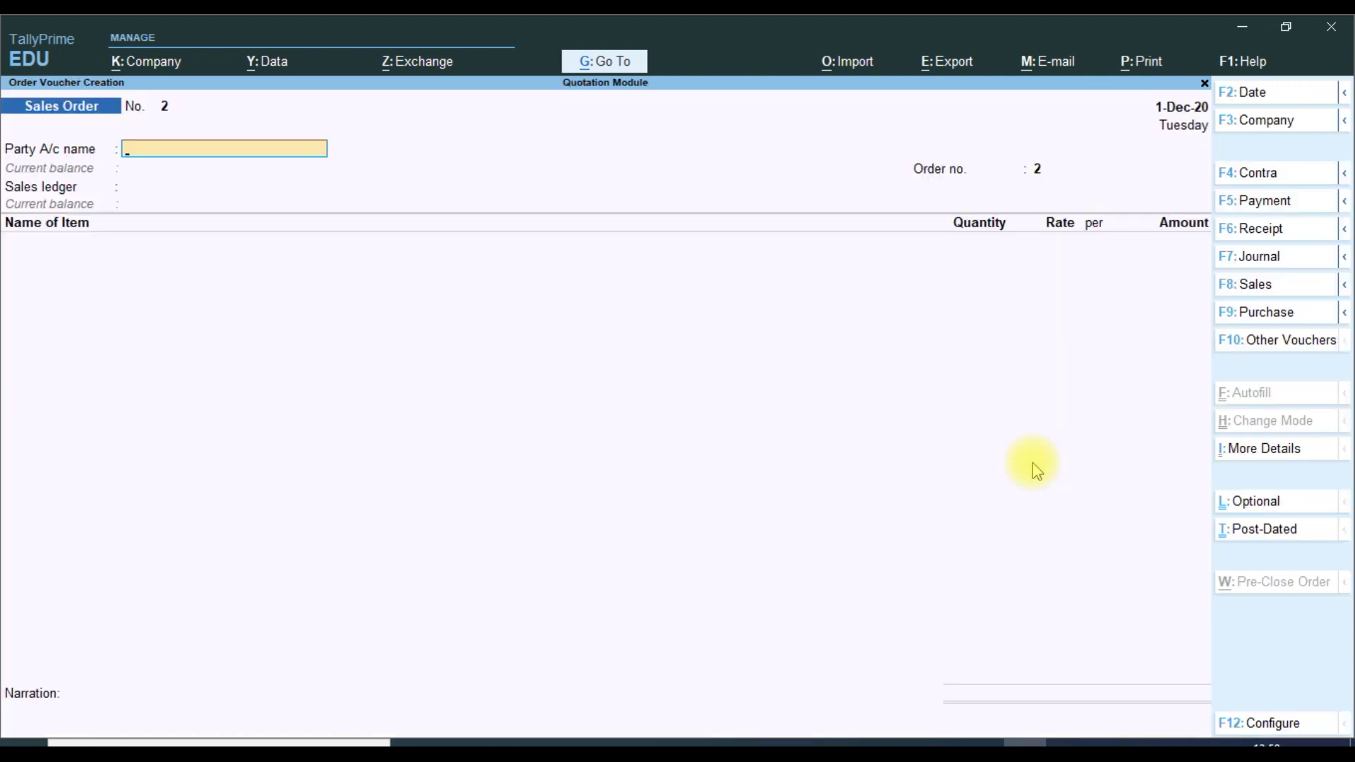
pyautogui.press('Return')
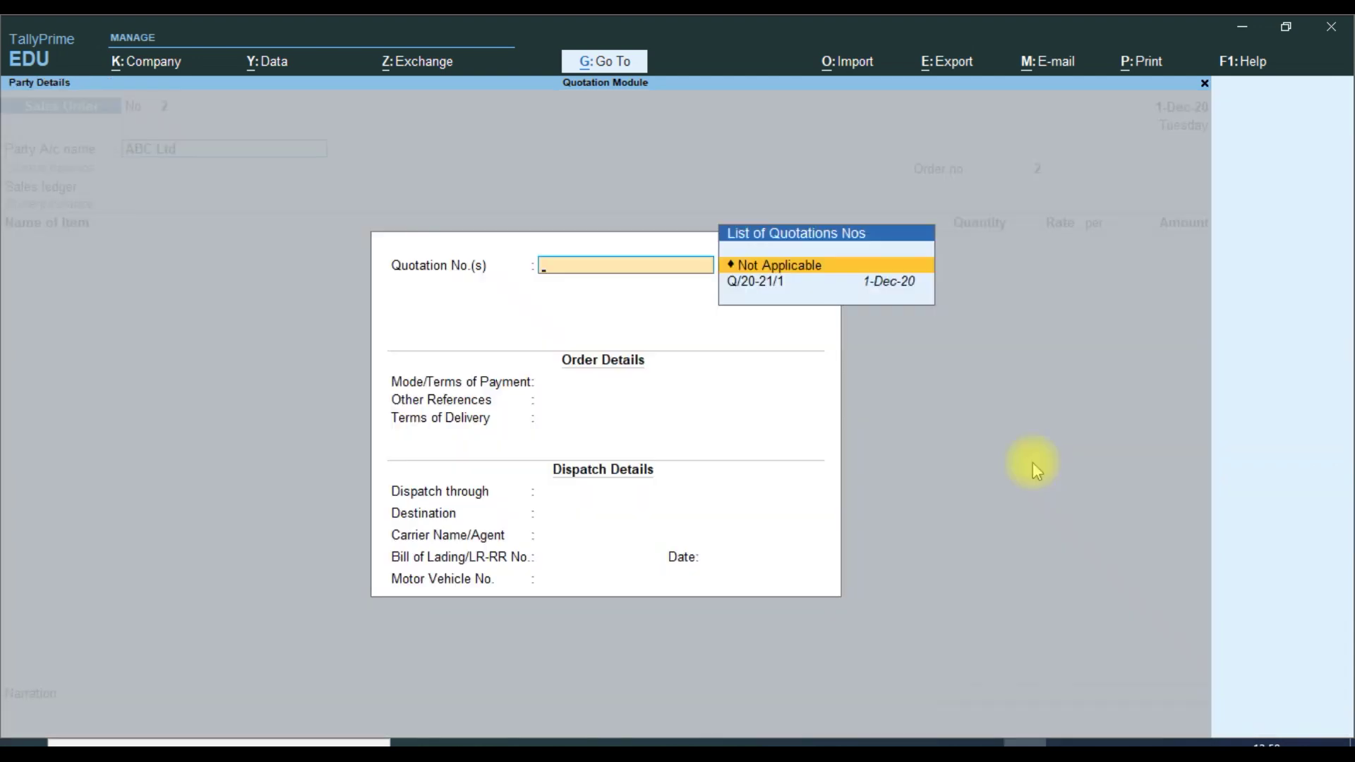
# Link the sales order to quotation Q/20-21/1 dated 1-Dec-20 and finish the quotation number selection
pyautogui.press('Down')
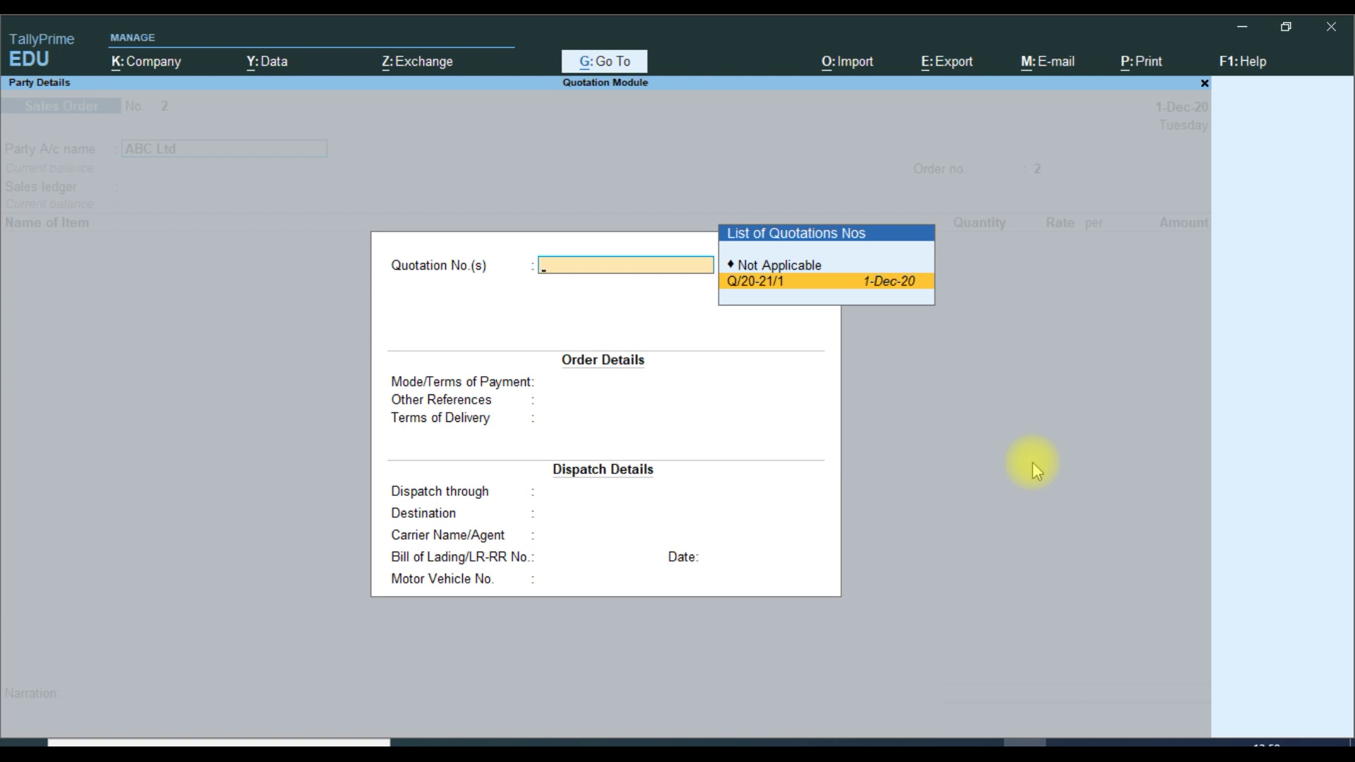
pyautogui.press('Return')
pyautogui.press('Return')
pyautogui.press('Return')
pyautogui.press('Return')
pyautogui.press('Return')
pyautogui.press('Return')
pyautogui.press('Return')
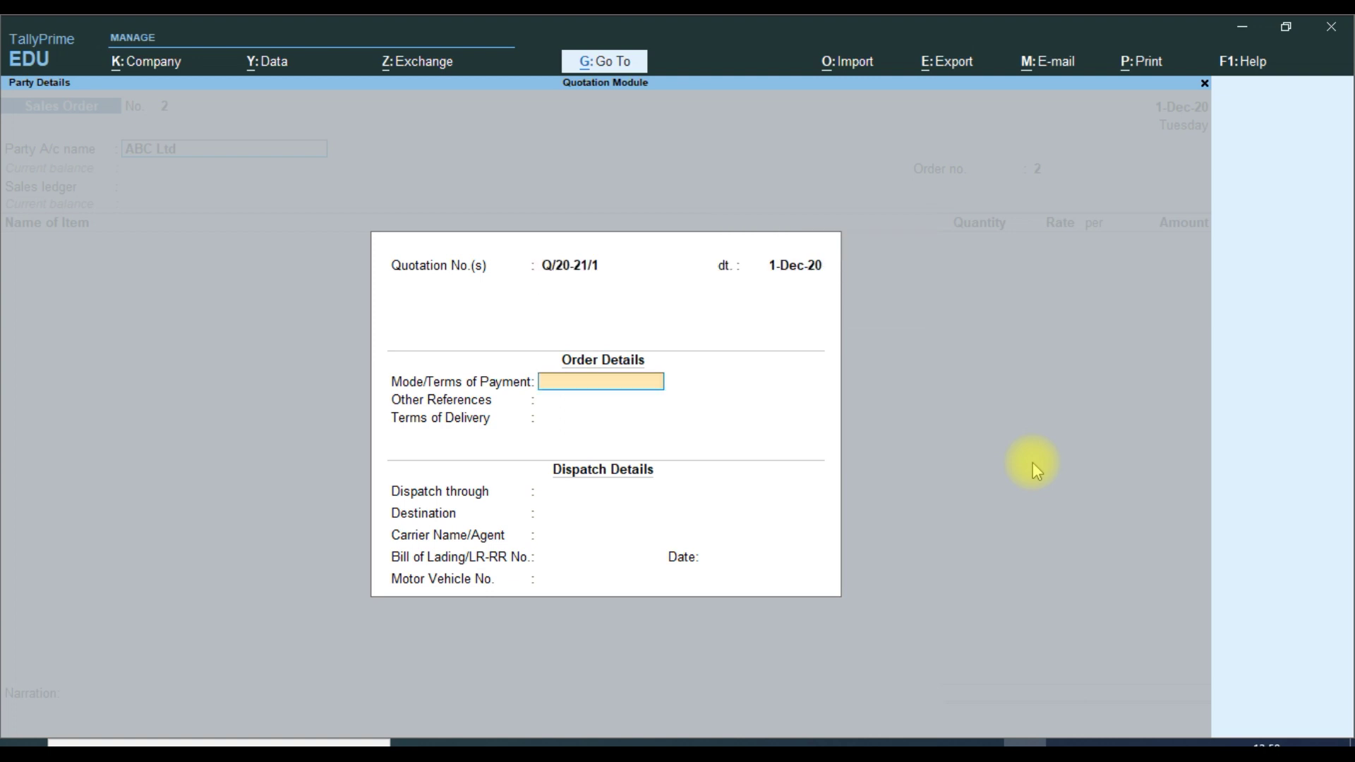
# Leave the sales order's payment, delivery and dispatch details blank and accept the party details
pyautogui.press('Return')
pyautogui.press('Return')
pyautogui.press('Return')
pyautogui.press('Return')
pyautogui.press('Return')
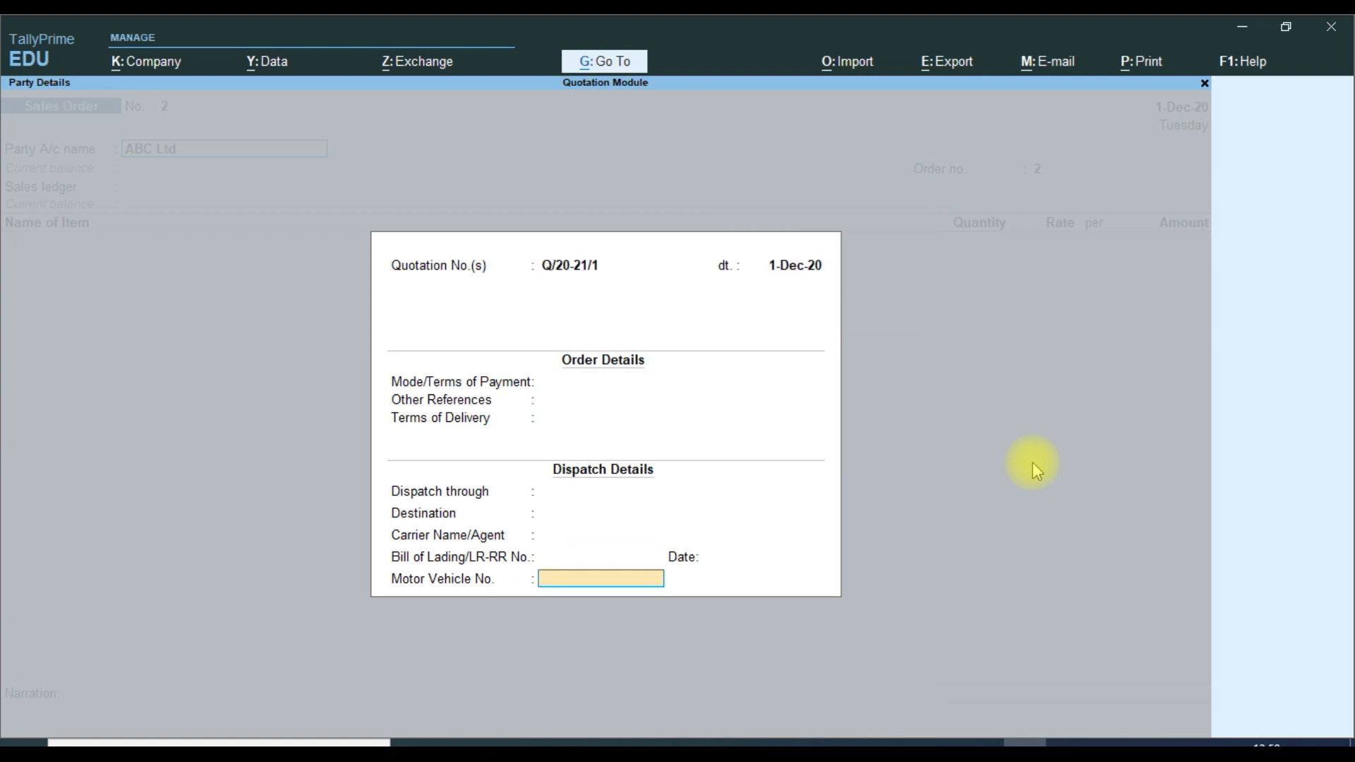
pyautogui.press('Return')
pyautogui.press('Return')
pyautogui.press('Return')
pyautogui.press('Return')
pyautogui.press('Return')
pyautogui.press('Return')
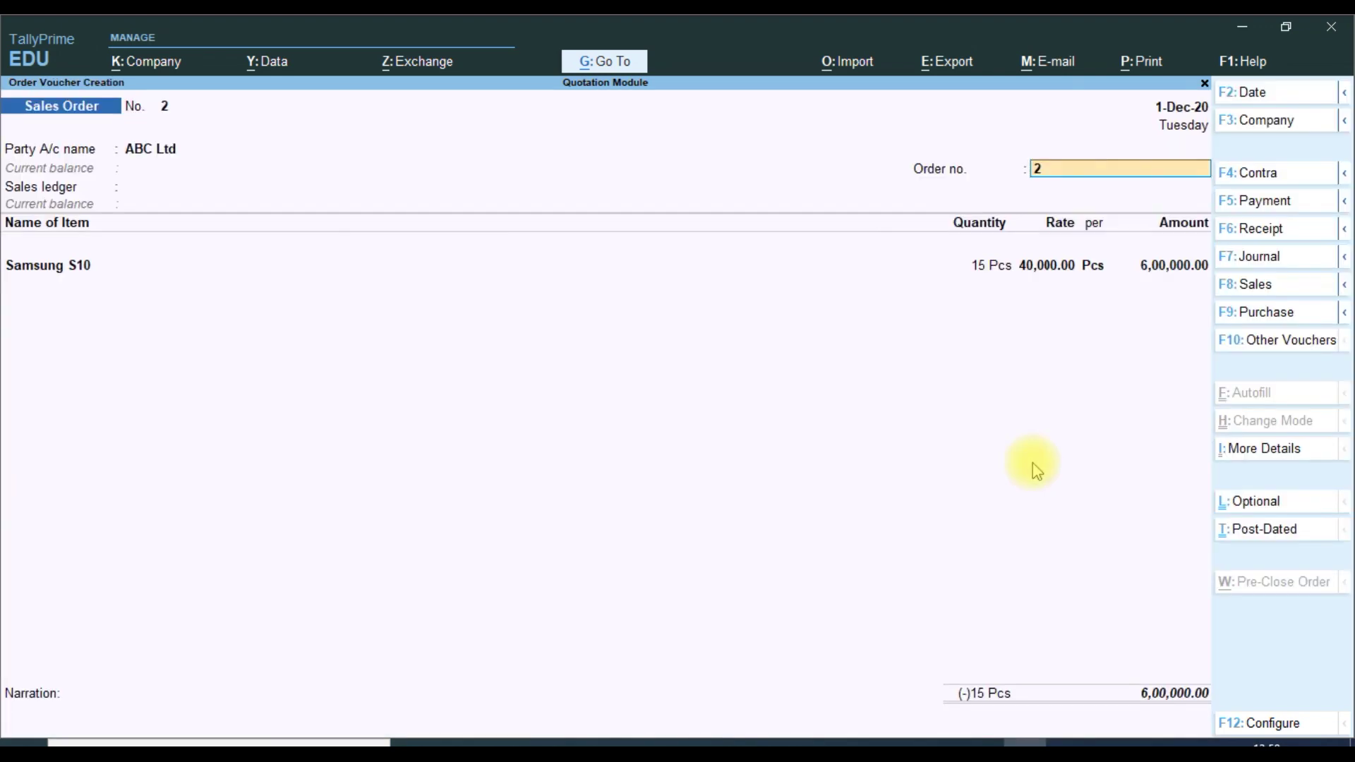
# Accept order number 2, the Sales ledger and the Samsung S10 line of 15 Pcs at 40,000, and save the sales order
pyautogui.press('Return')
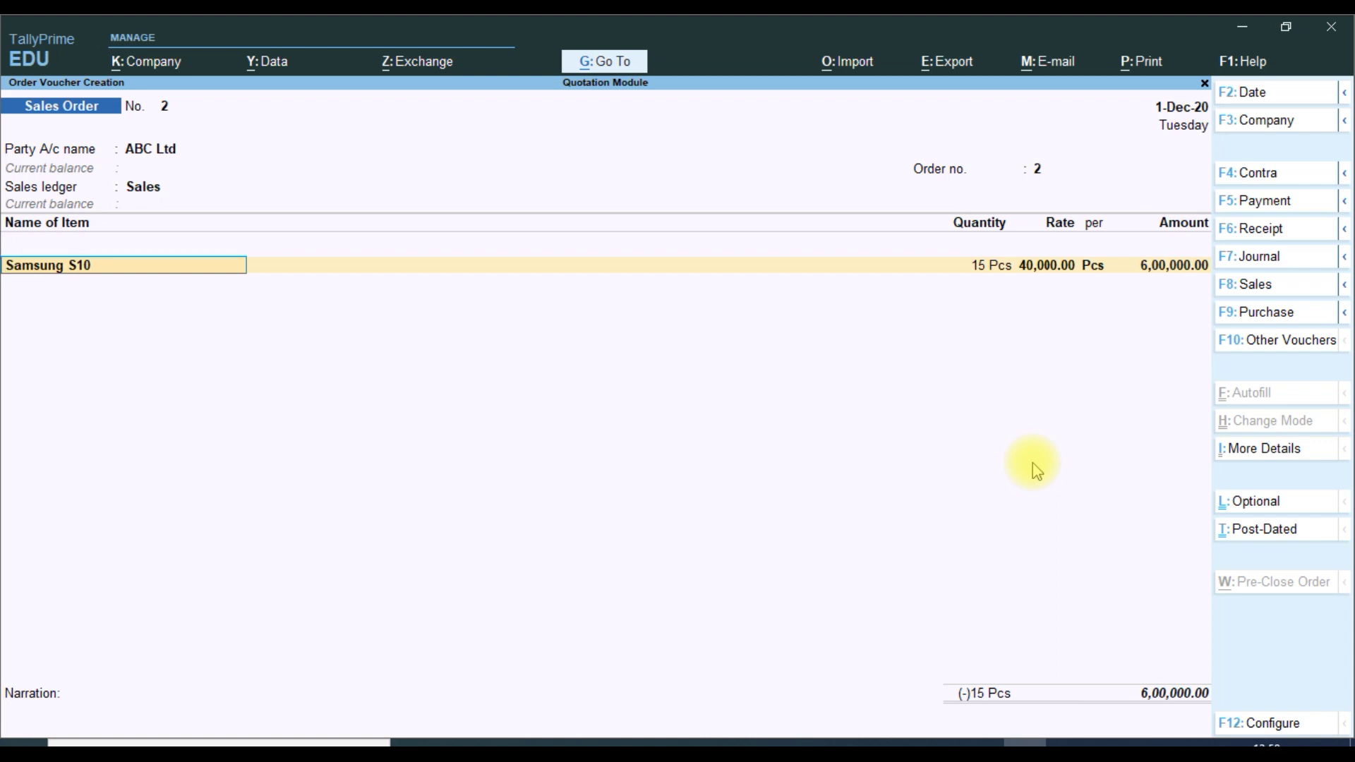
pyautogui.press('Return')
pyautogui.press('Return')
pyautogui.press('Return')
pyautogui.press('Return')
pyautogui.press('Return')
pyautogui.press('Return')
pyautogui.press('Return')
pyautogui.press('Return')
pyautogui.press('Return')
pyautogui.press('Return')
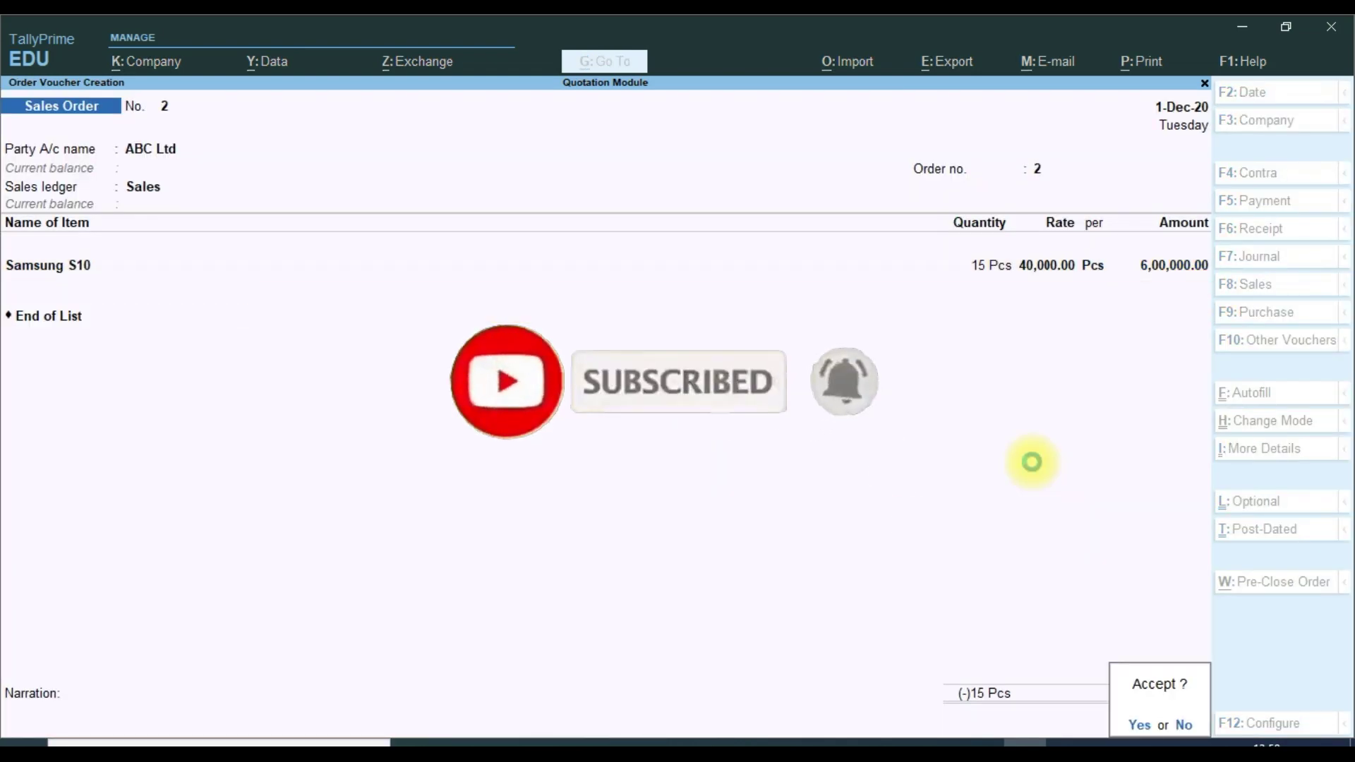
pyautogui.press('Return')
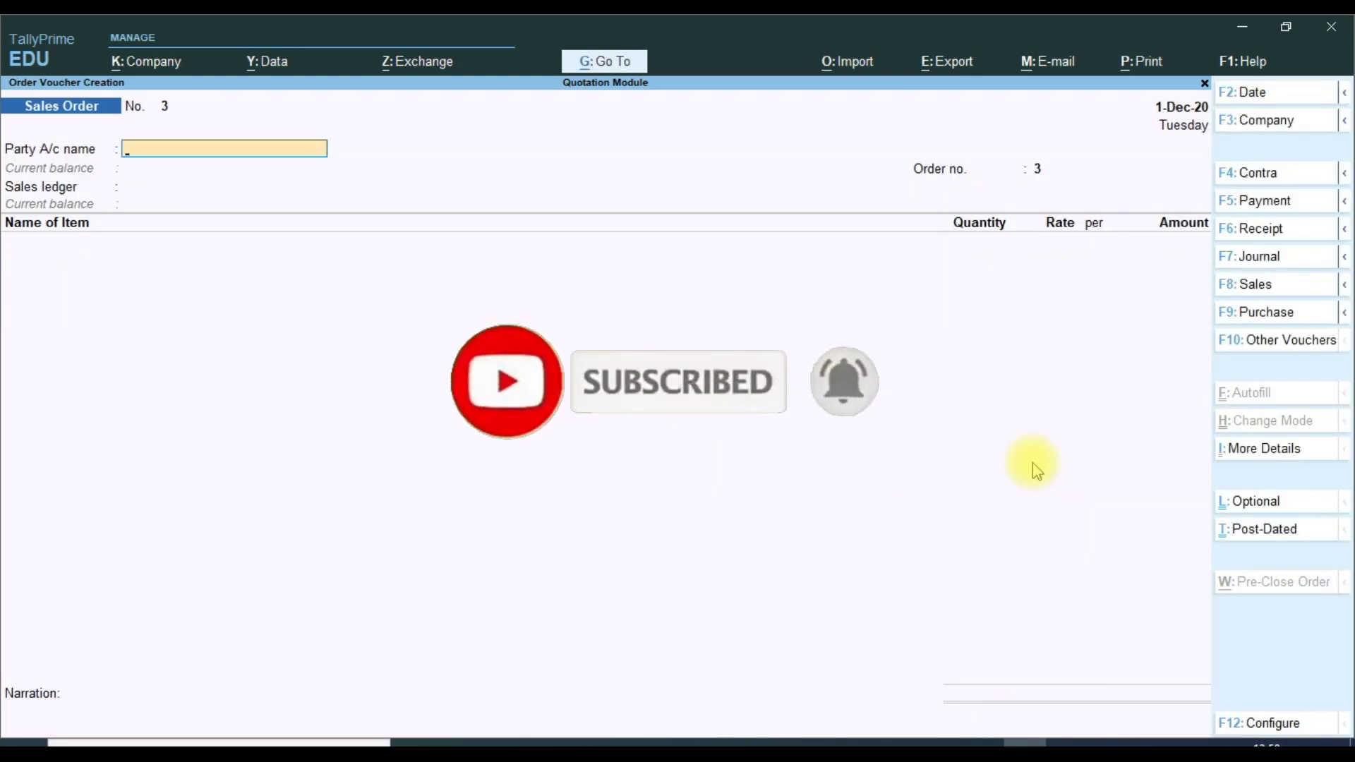
# Exit order entry, check the Pending Quotations report for remaining quantities and close it
pyautogui.press('Escape')
pyautogui.press('Down')
pyautogui.press('Down')
pyautogui.press('Down')
pyautogui.press('Return')
pyautogui.press('F1')
pyautogui.press('Escape')
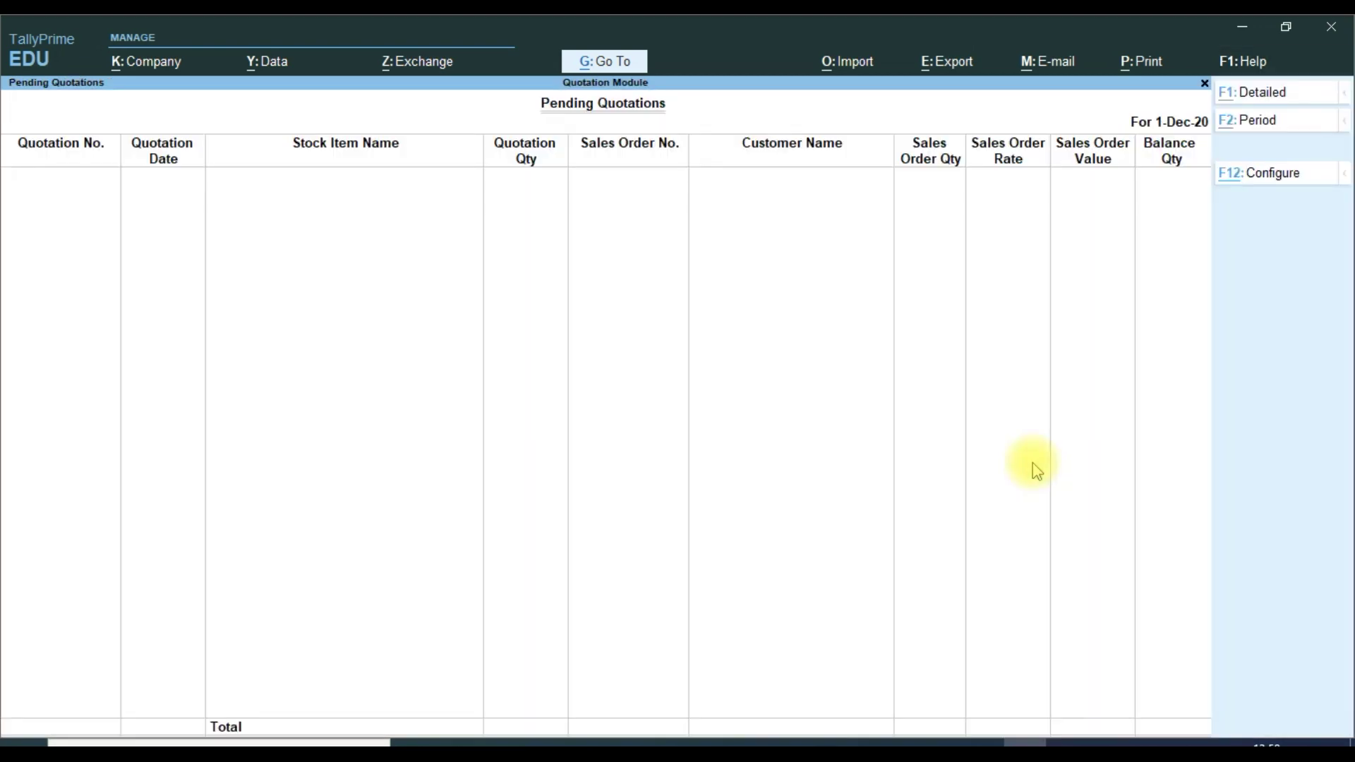
pyautogui.press('Escape')
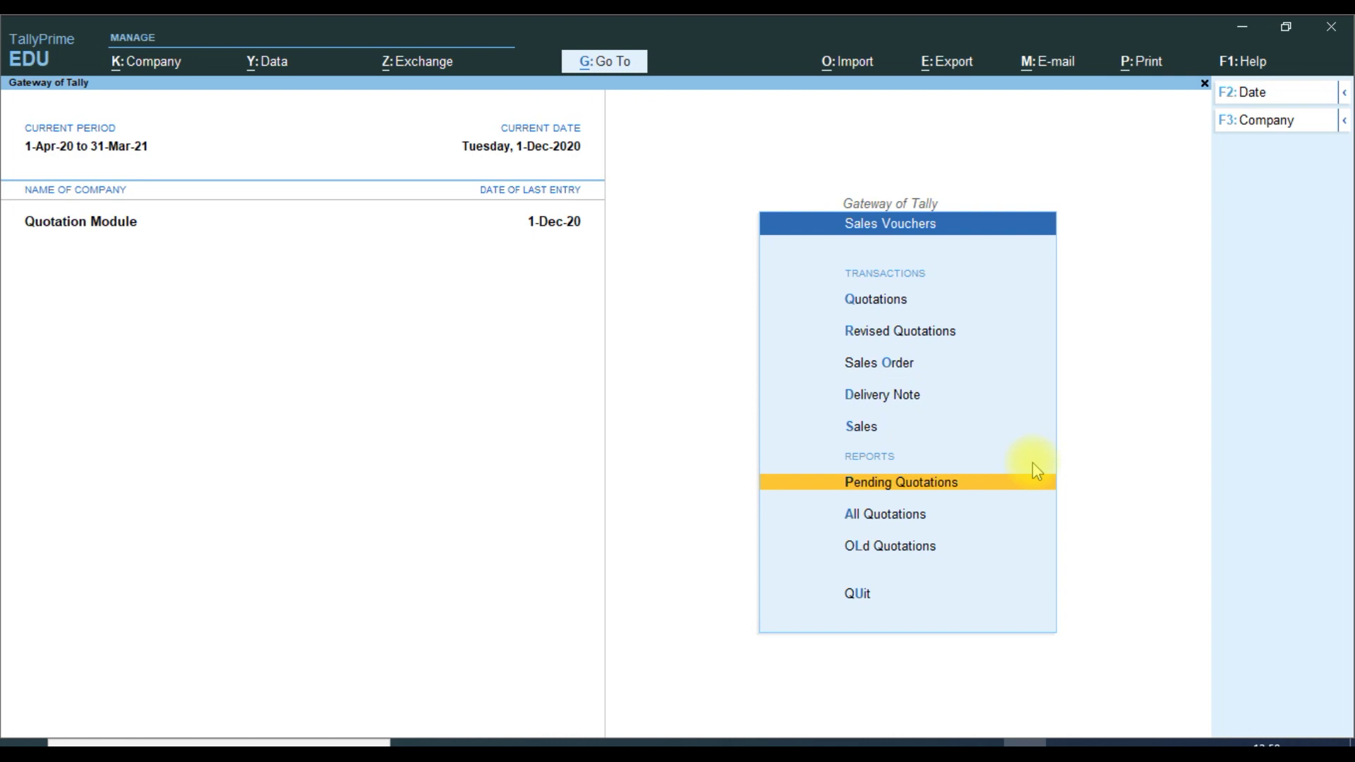
# Examine the All Quotations report in detailed view, comparing quoted quantities with the sales orders for Iphone X and Samsung S10
pyautogui.press('Down')
pyautogui.press('Return')
pyautogui.hotkey('alt', 'F1')
pyautogui.press('Down')
pyautogui.press('Down')
pyautogui.press('Down')
pyautogui.press('Down')
pyautogui.press('Up')
pyautogui.press('Up')
pyautogui.press('Up')
pyautogui.press('Up')
pyautogui.press('Down')
pyautogui.press('Down')
pyautogui.press('Down')
pyautogui.press('Down')
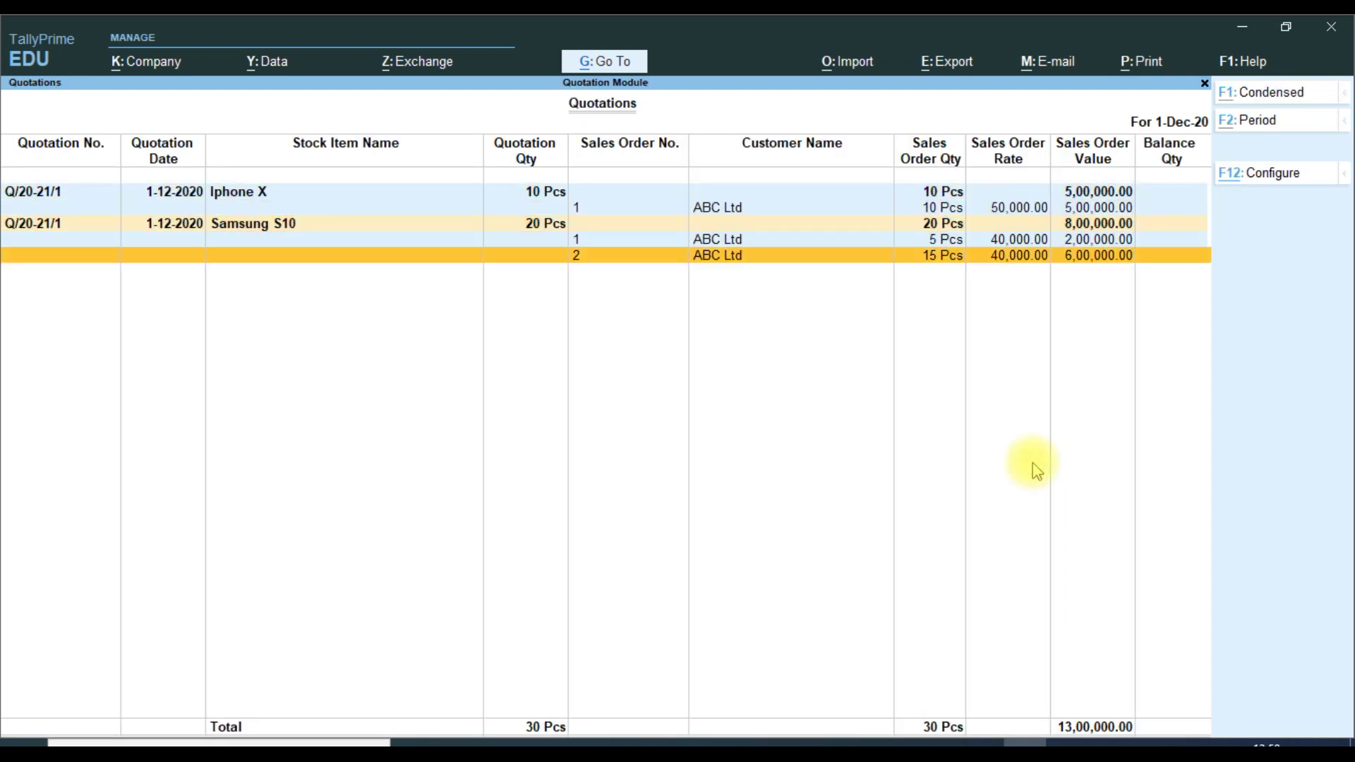
# View the All Quotations report's filter parameters without setting any, and close the report
pyautogui.click(1275, 177)
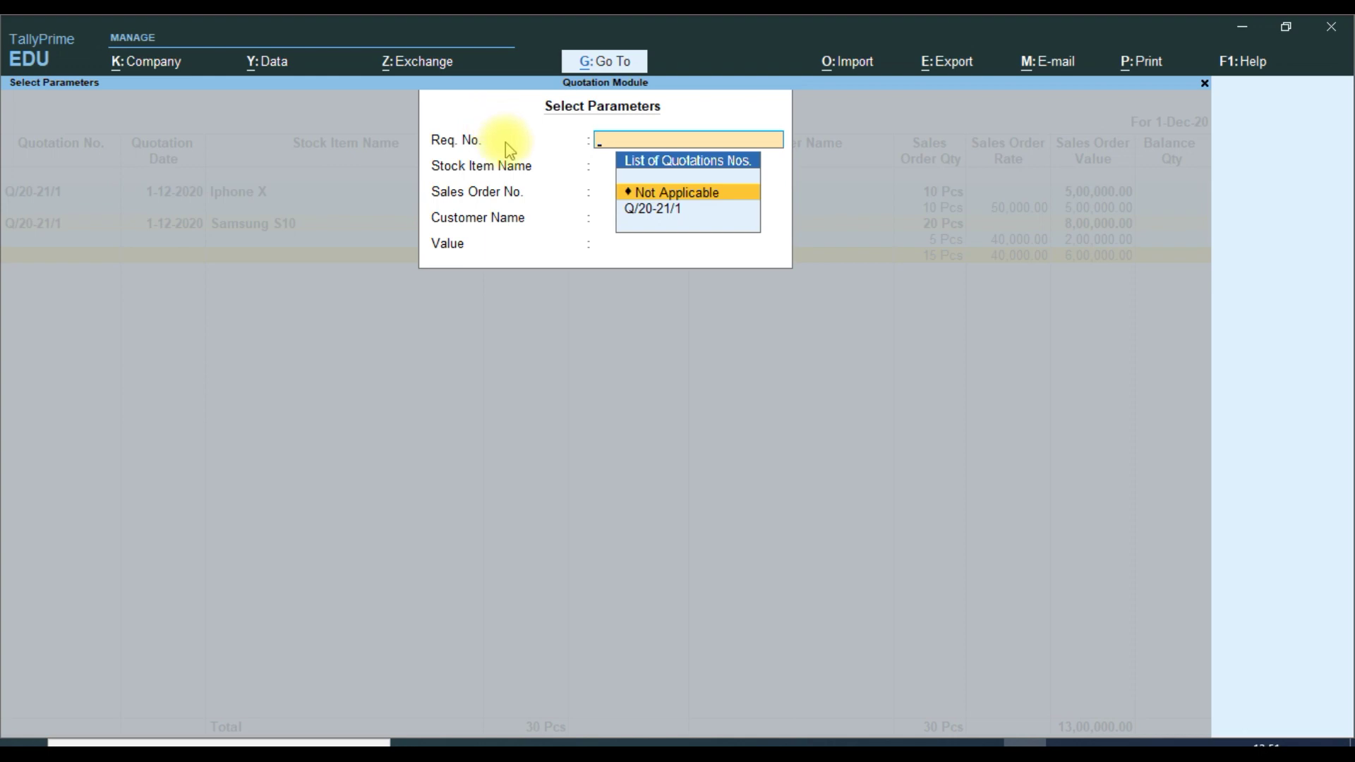
pyautogui.press('Escape')
pyautogui.press('Escape')
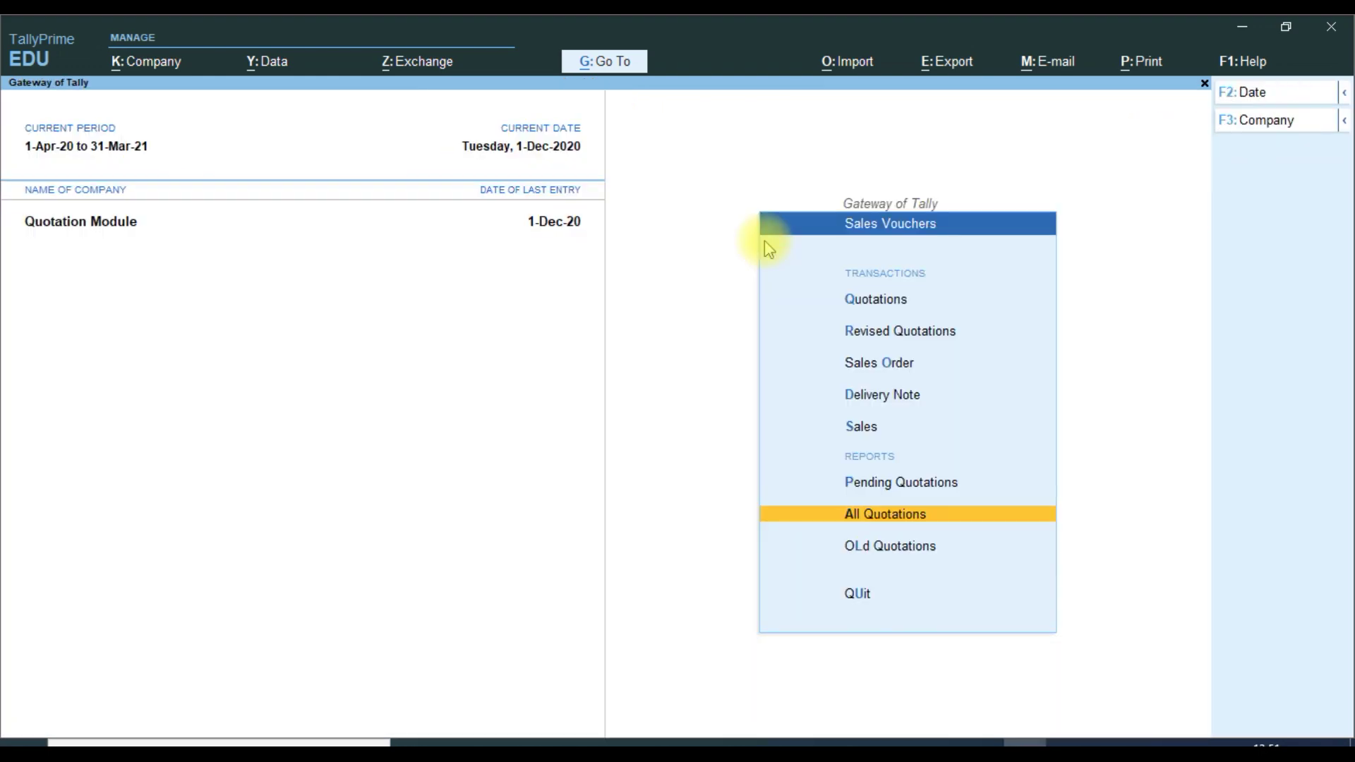
pyautogui.press('Up')
pyautogui.press('Up')
pyautogui.press('Up')
pyautogui.press('Up')
pyautogui.press('Up')
pyautogui.press('Up')
pyautogui.press('Down')
pyautogui.press('Down')
pyautogui.press('Up')
pyautogui.press('Up')
pyautogui.press('Down')
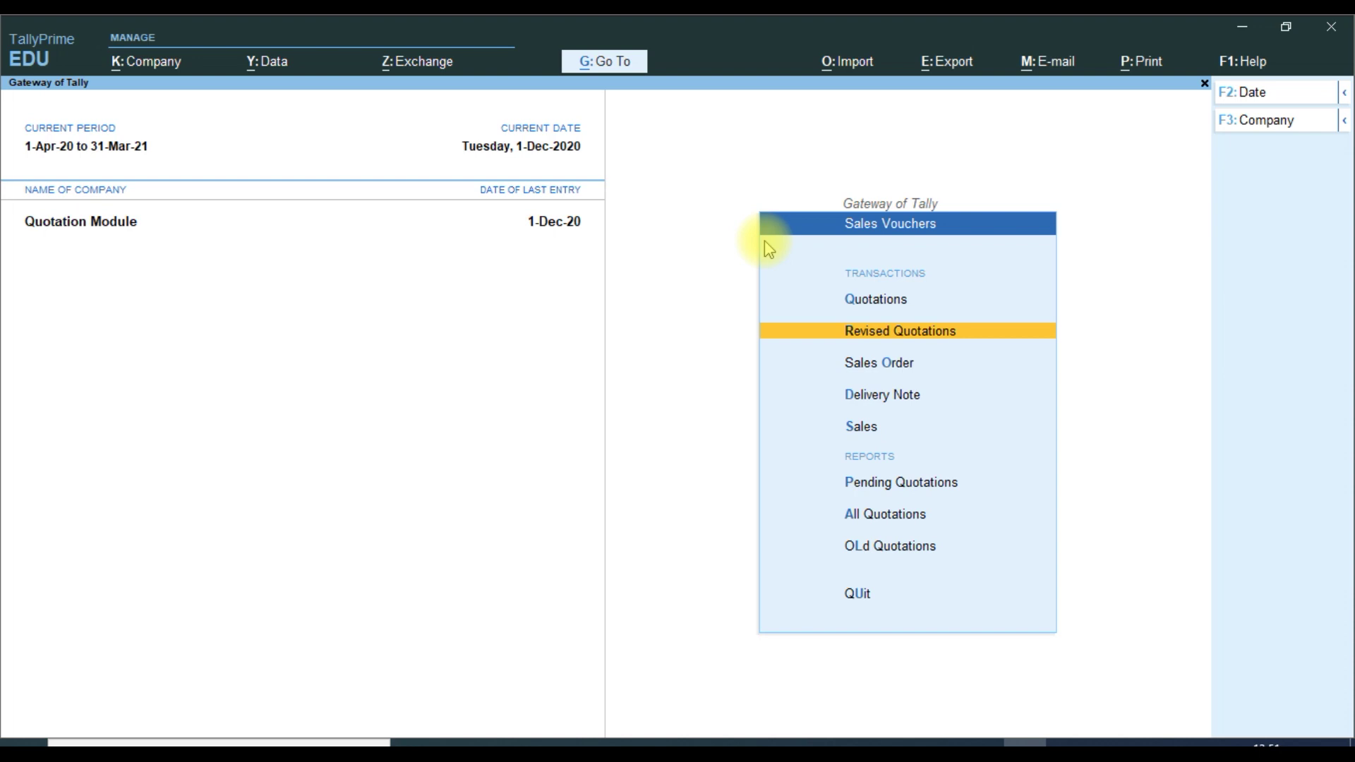
# Start a new quotation Q/20-21/2 with ABC Ltd as the party account and accept the blank order and dispatch details
pyautogui.press('Up')
pyautogui.press('Return')
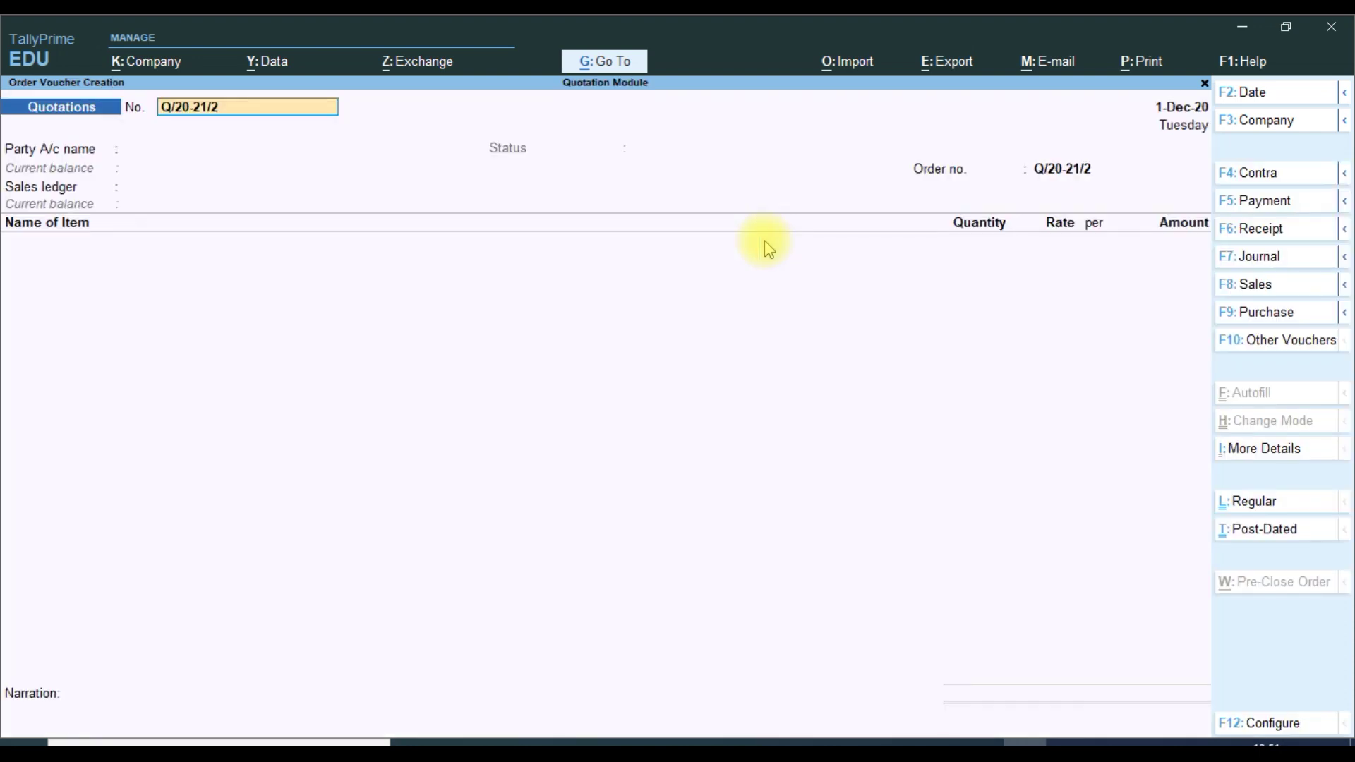
pyautogui.press('Down')
pyautogui.press('Return')
pyautogui.hotkey('ctrl', 'a')
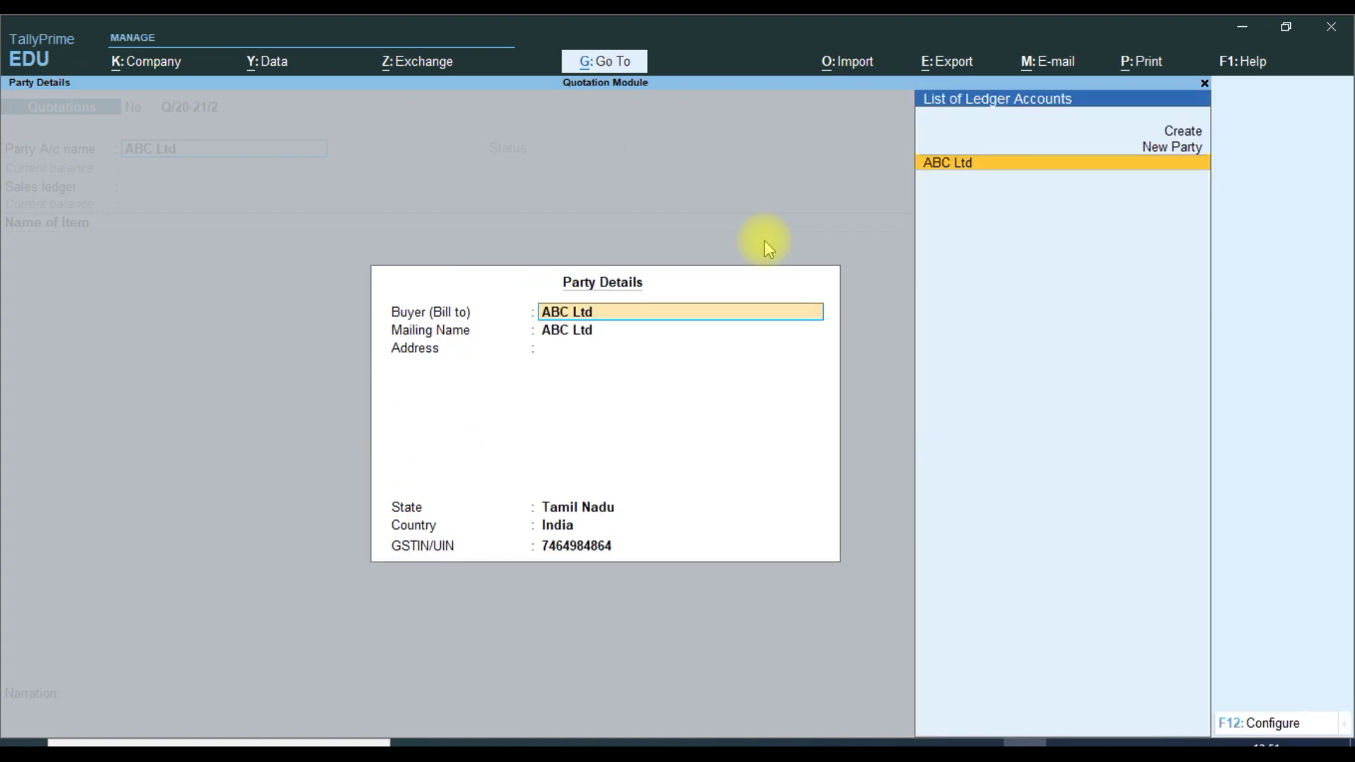
# Accept ABC Ltd's party details and choose the Sales ledger with tax classification Not Applicable
pyautogui.press('Return')
pyautogui.press('Return')
pyautogui.press('Return')
pyautogui.press('Return')
pyautogui.press('Return')
pyautogui.press('Return')
pyautogui.press('Return')
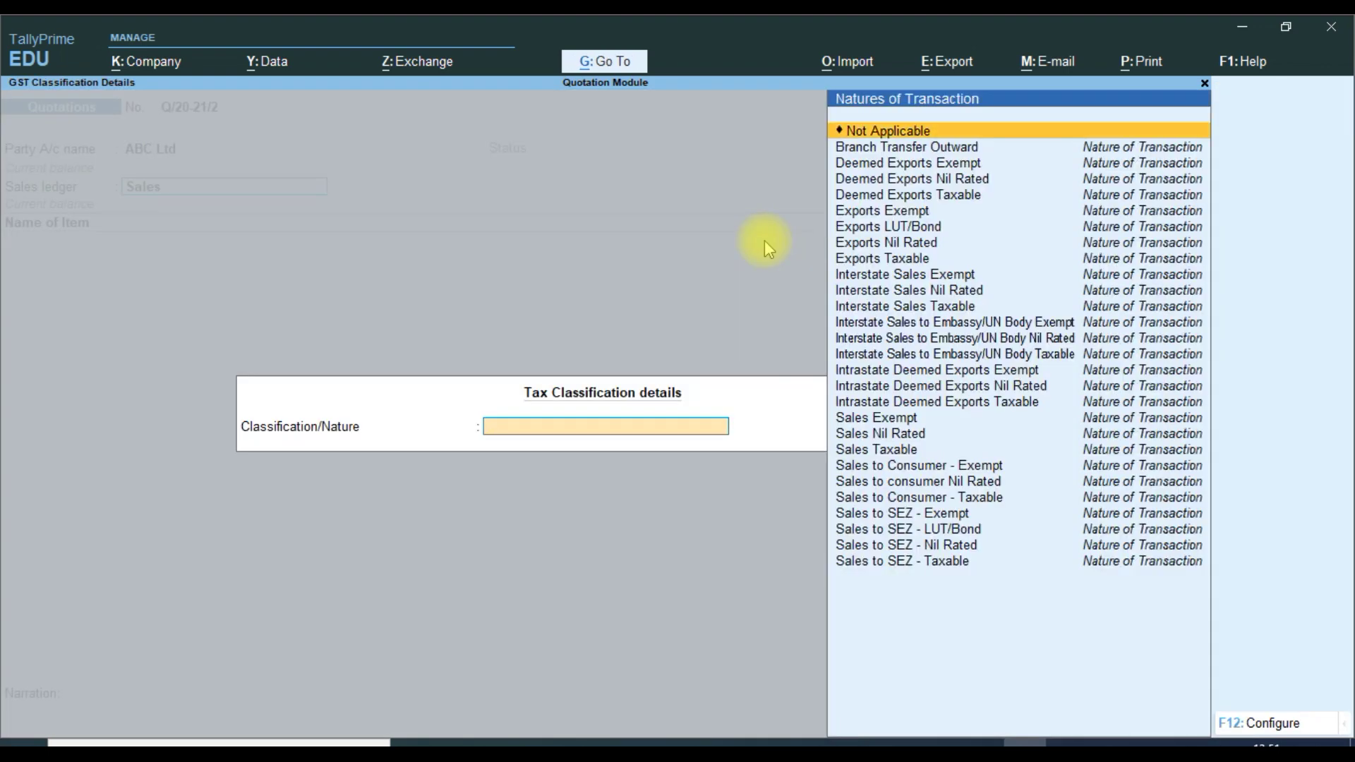
pyautogui.press('Return')
# Add Iphone X to the quotation with 10 Pcs due on 1-Dec-20 at a rate of 50,000
pyautogui.press('Down')
pyautogui.press('Return')
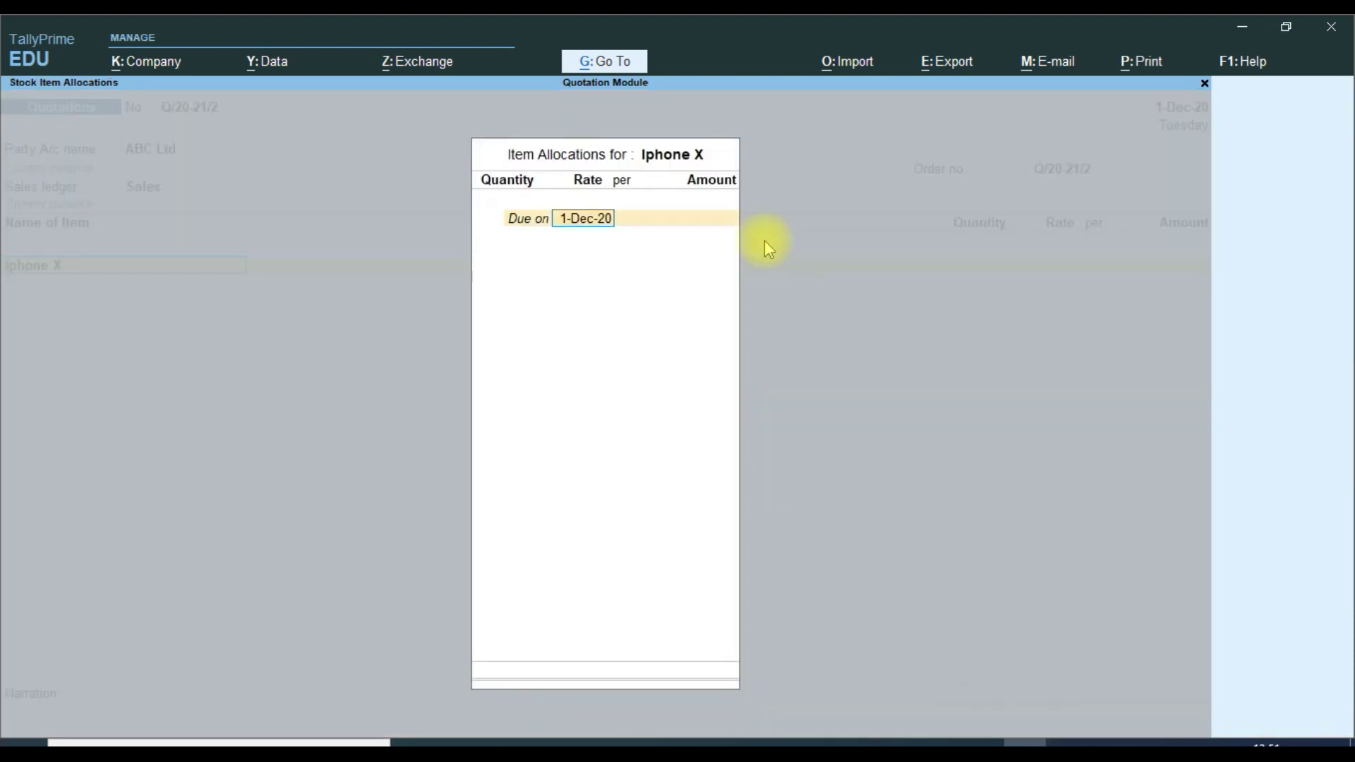
pyautogui.press('Return')
pyautogui.write('10')
pyautogui.press('Return')
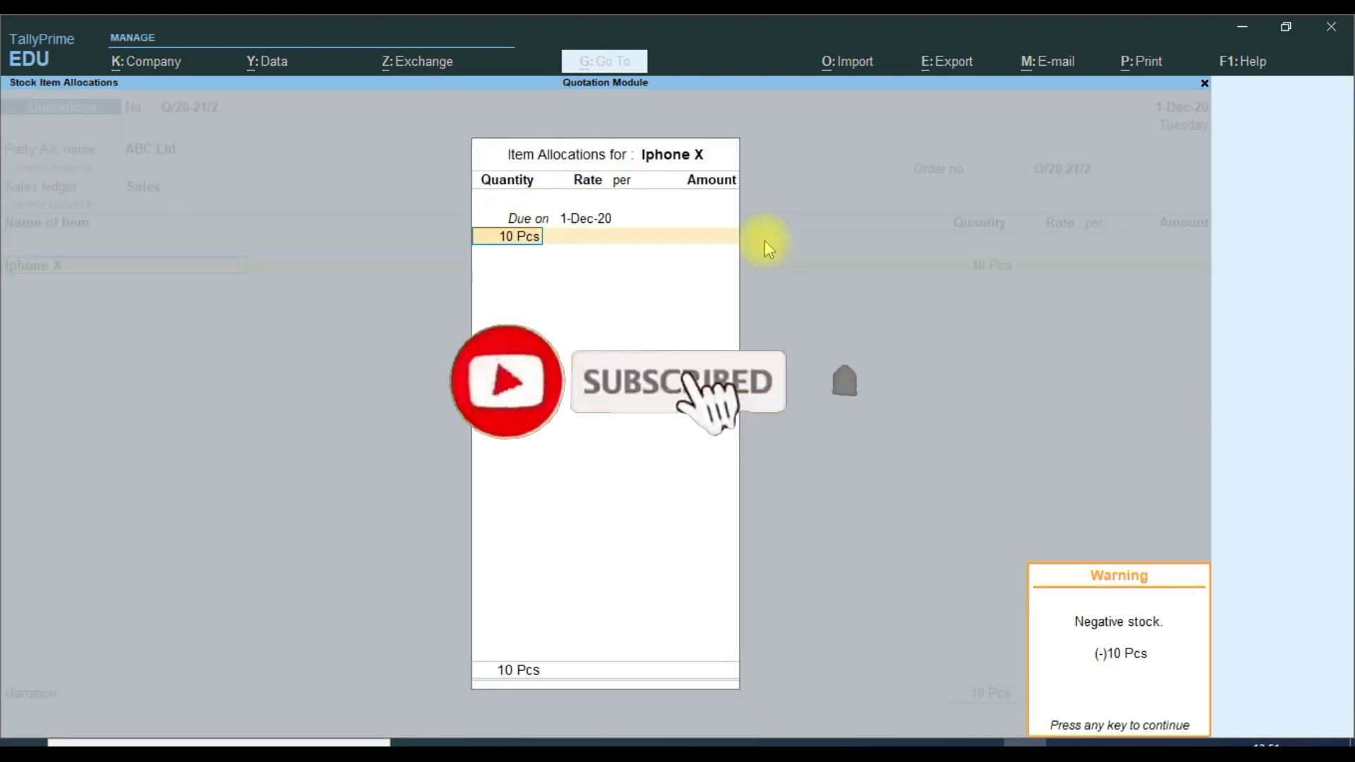
pyautogui.press('Return')
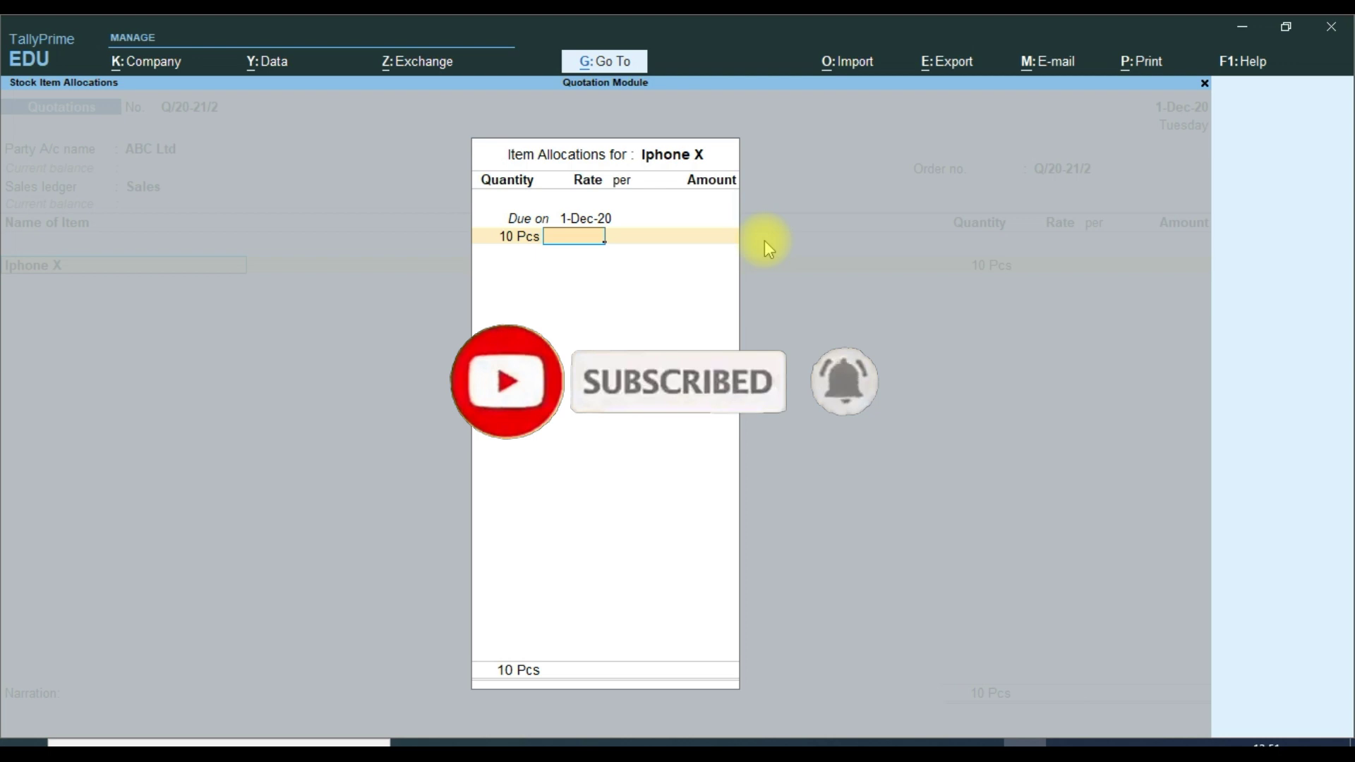
pyautogui.write('50,000')
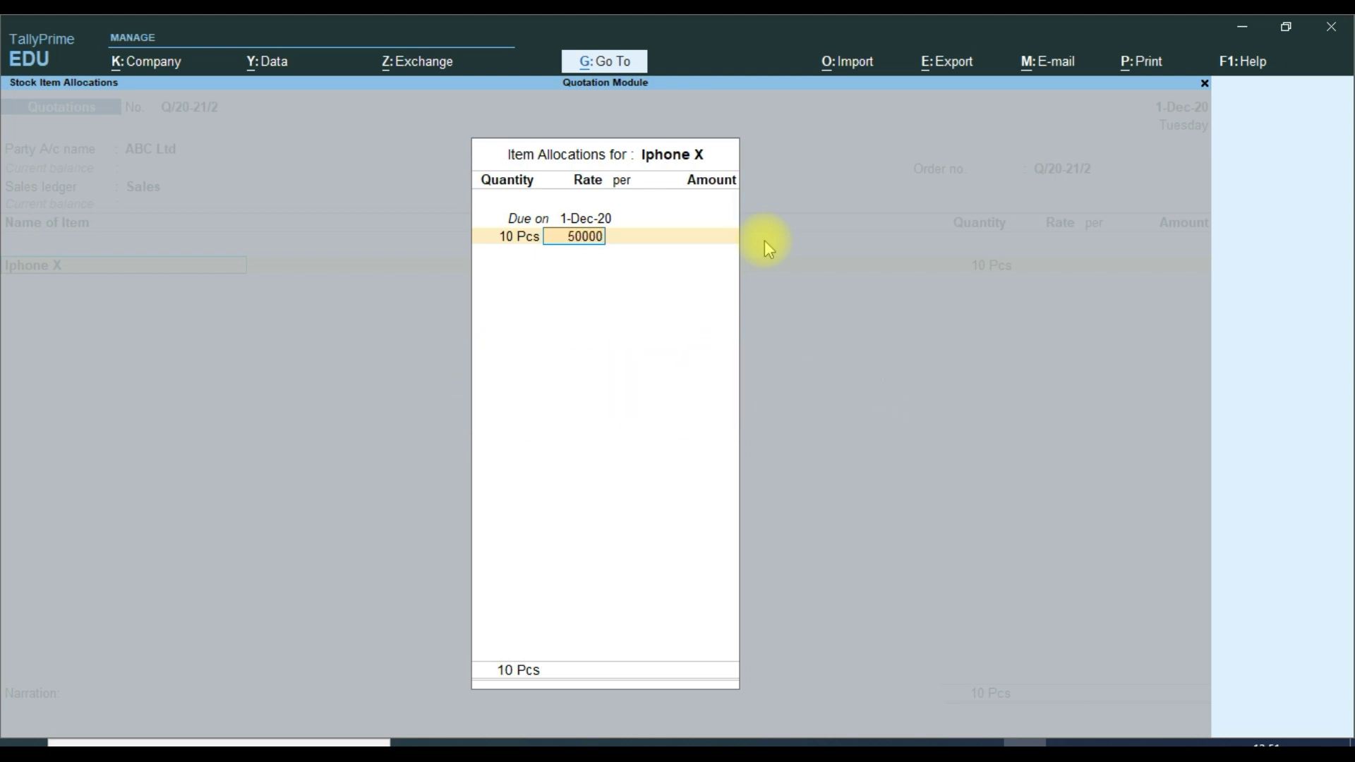
pyautogui.press('Return')
pyautogui.press('Return')
pyautogui.press('Return')
pyautogui.press('Return')
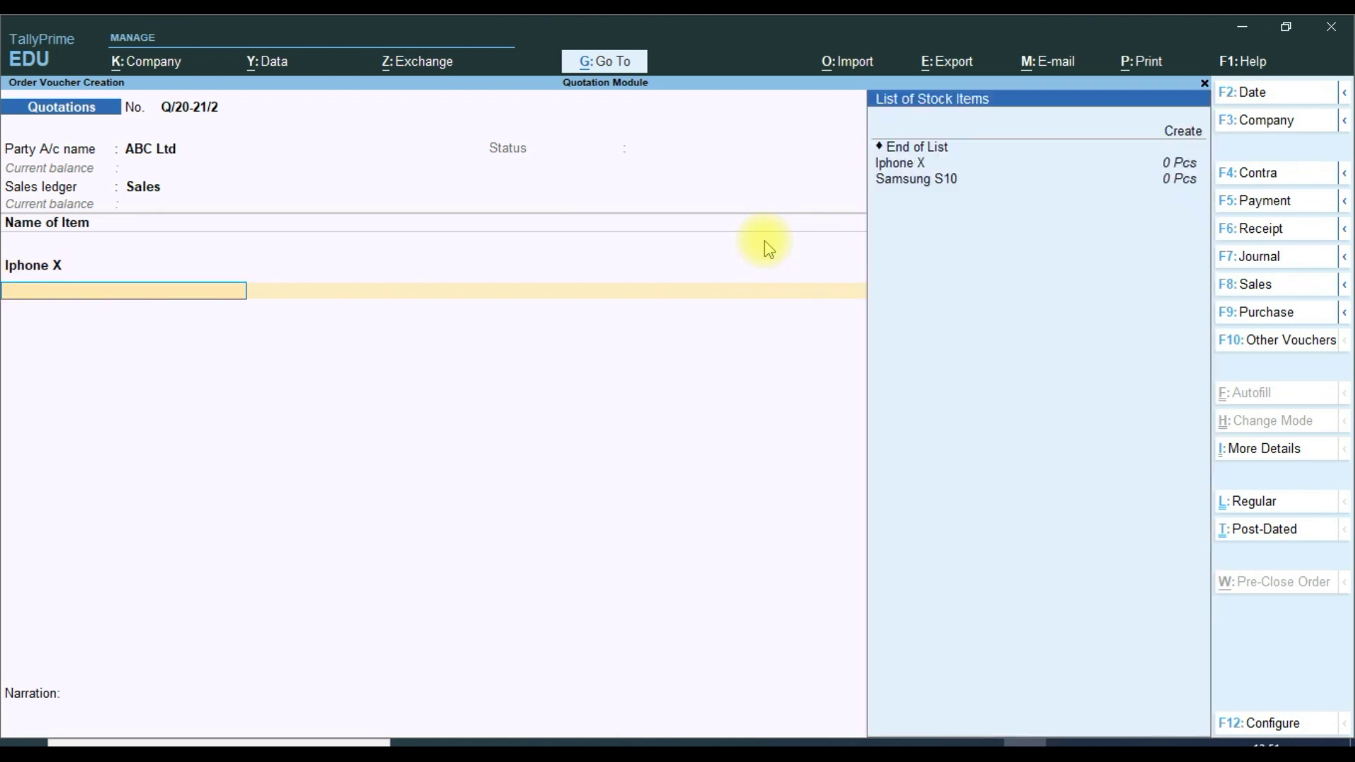
# Add Samsung S10 to the quotation with 12 Pcs due on 1-Dec-20 at a rate of 40,000
pyautogui.write('Sa')
pyautogui.press('Return')
pyautogui.press('Return')
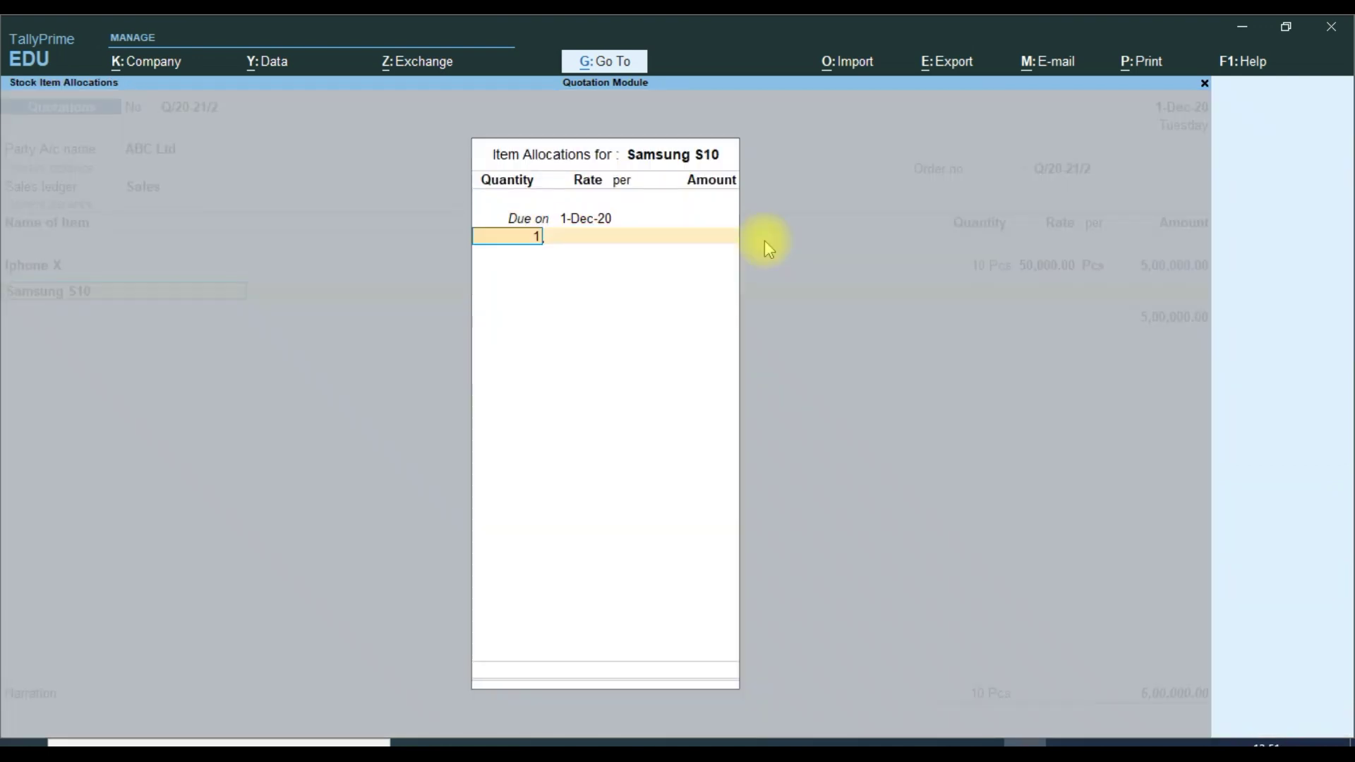
pyautogui.write('12')
pyautogui.press('Return')
pyautogui.press('Return')
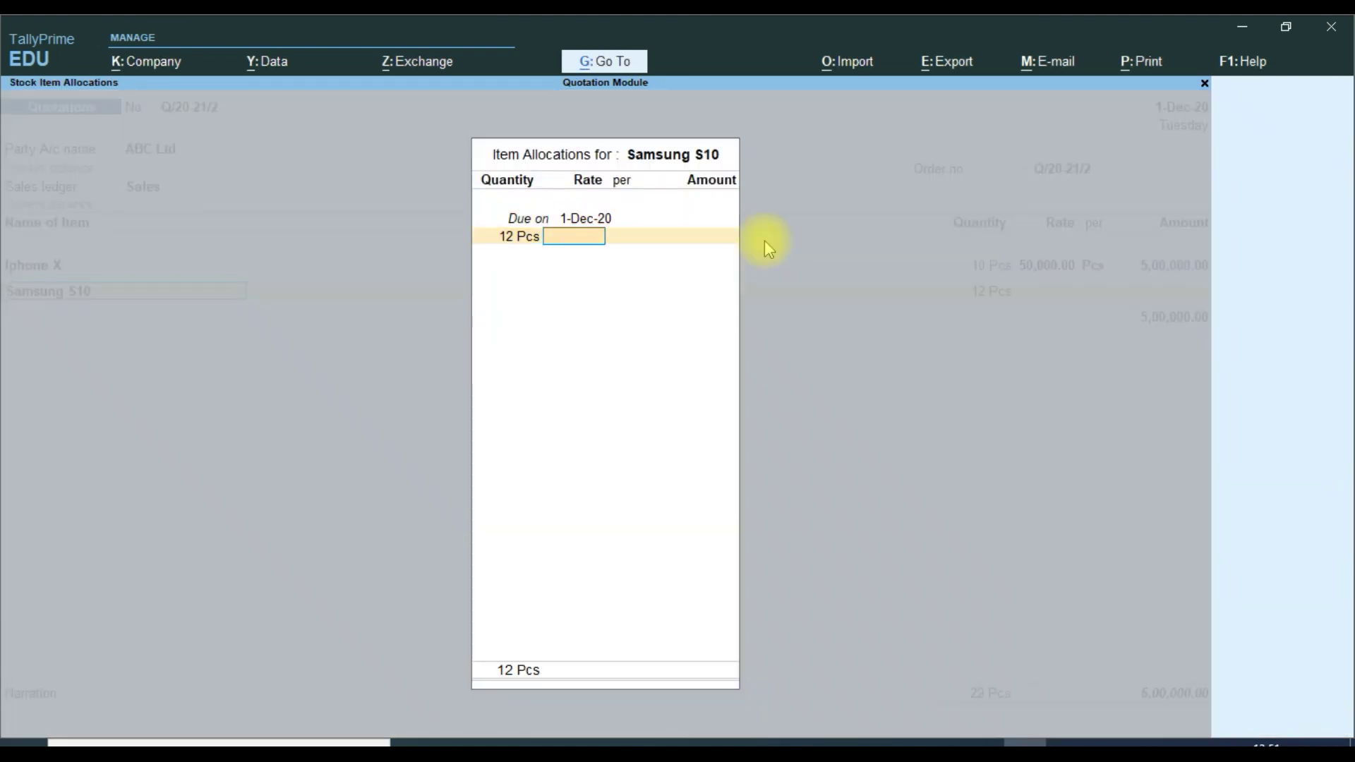
pyautogui.write('40,000')
pyautogui.press('Return')
pyautogui.press('Return')
pyautogui.press('Return')
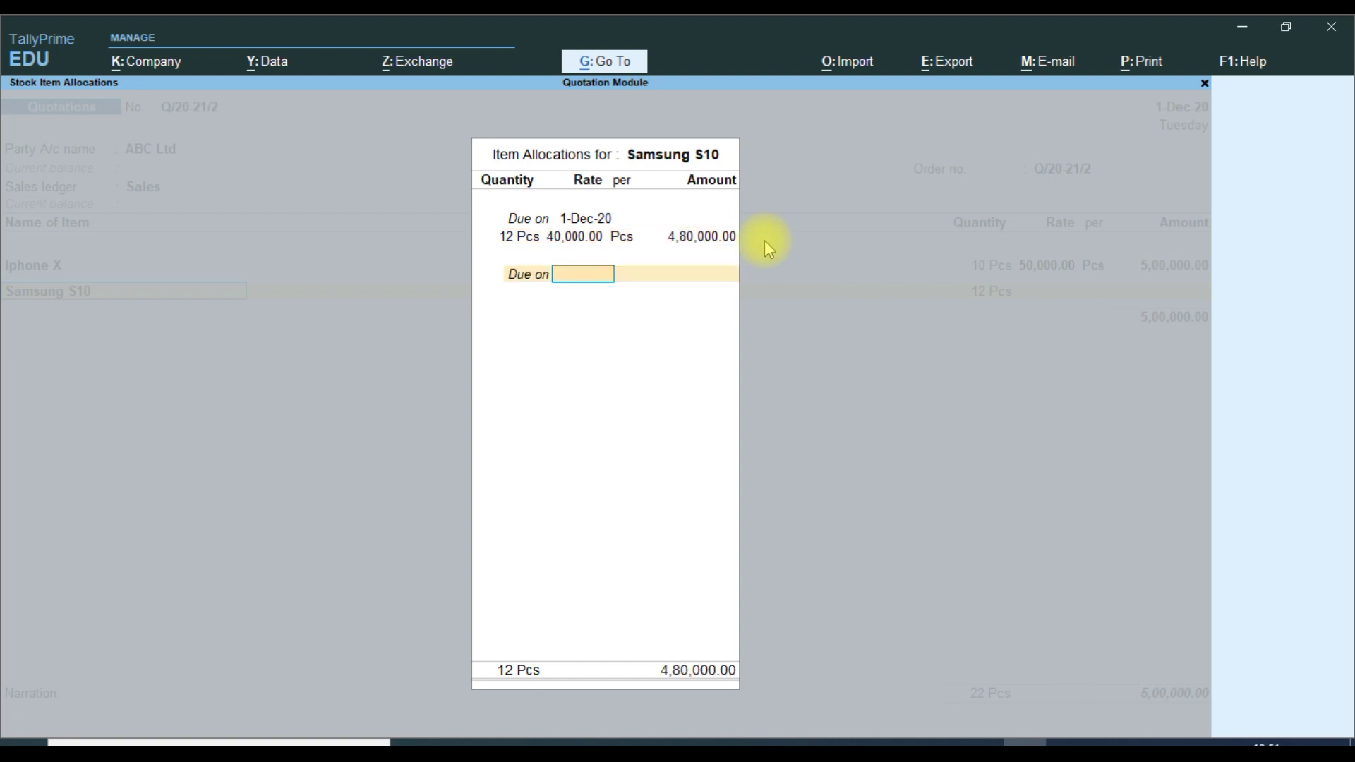
pyautogui.press('Return')
# End the item list, leave the narration empty, save the quotation and exit quotation entry
pyautogui.press('Return')
pyautogui.press('Return')
pyautogui.press('Return')
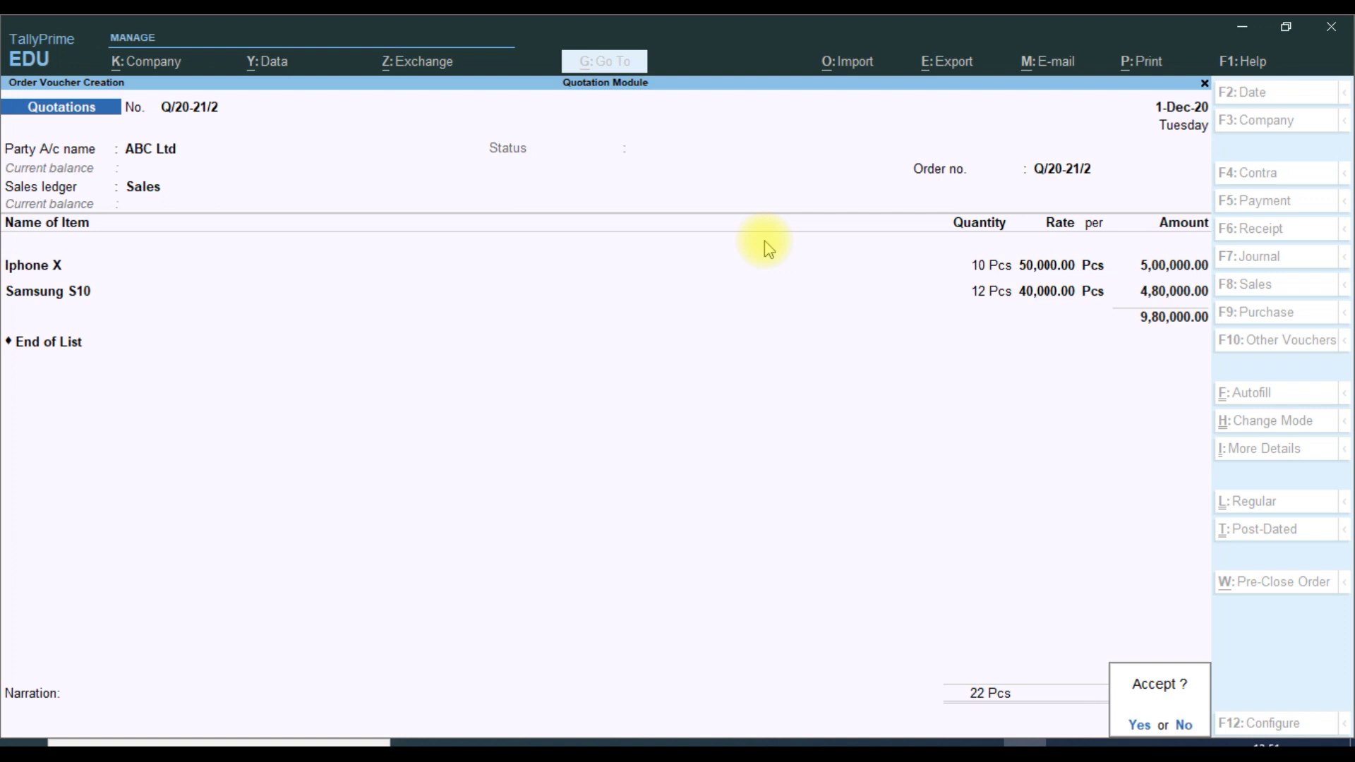
pyautogui.press('Return')
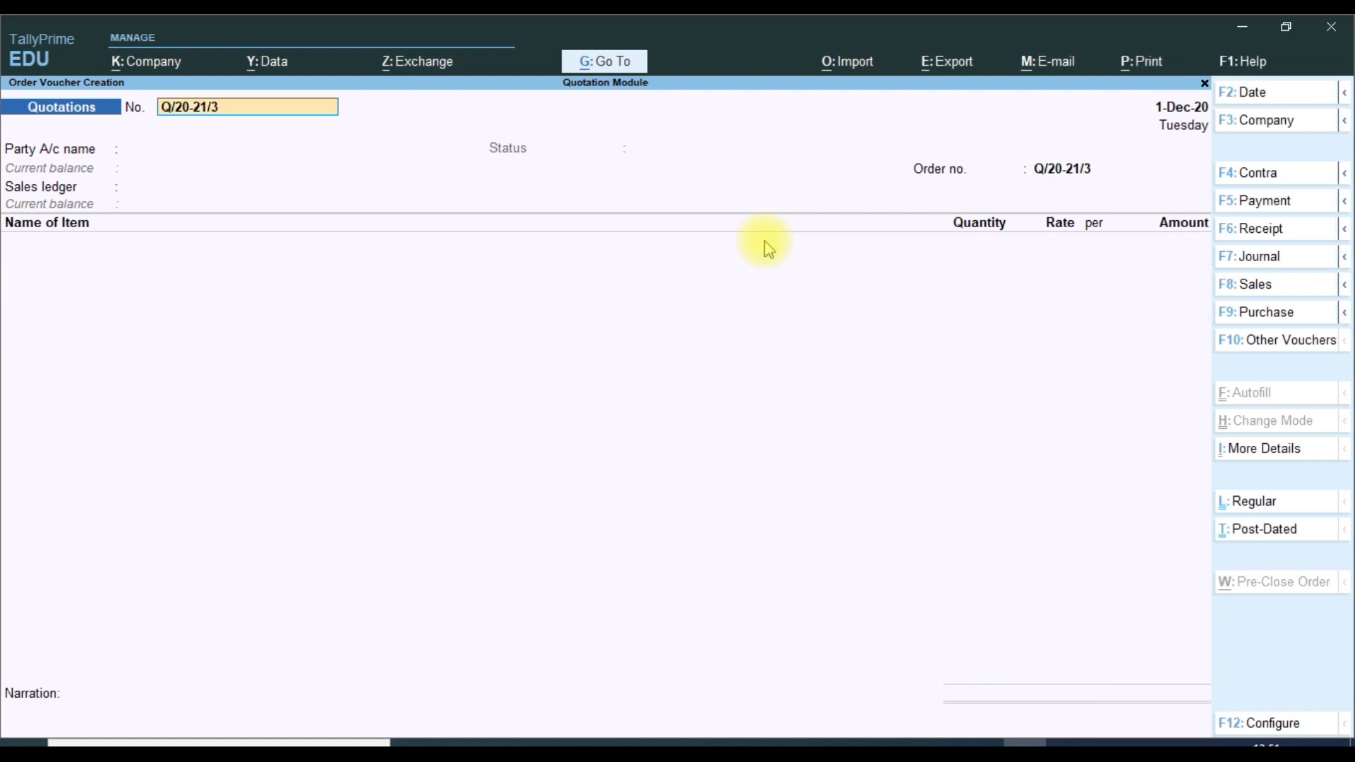
pyautogui.press('Escape')
pyautogui.press('Return')
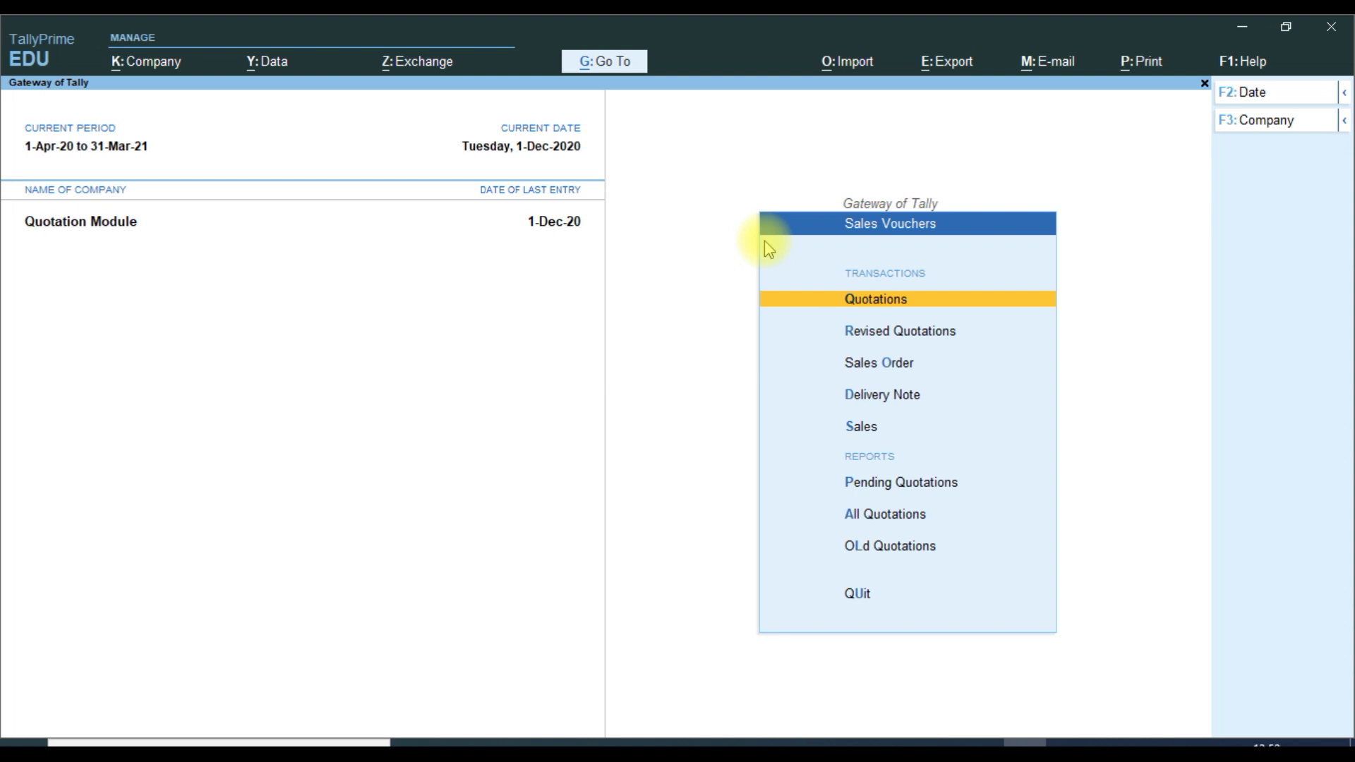
# Select quotation Q/20-21/2 in the Revised Quotations list and create a revision of it
pyautogui.press('Down')
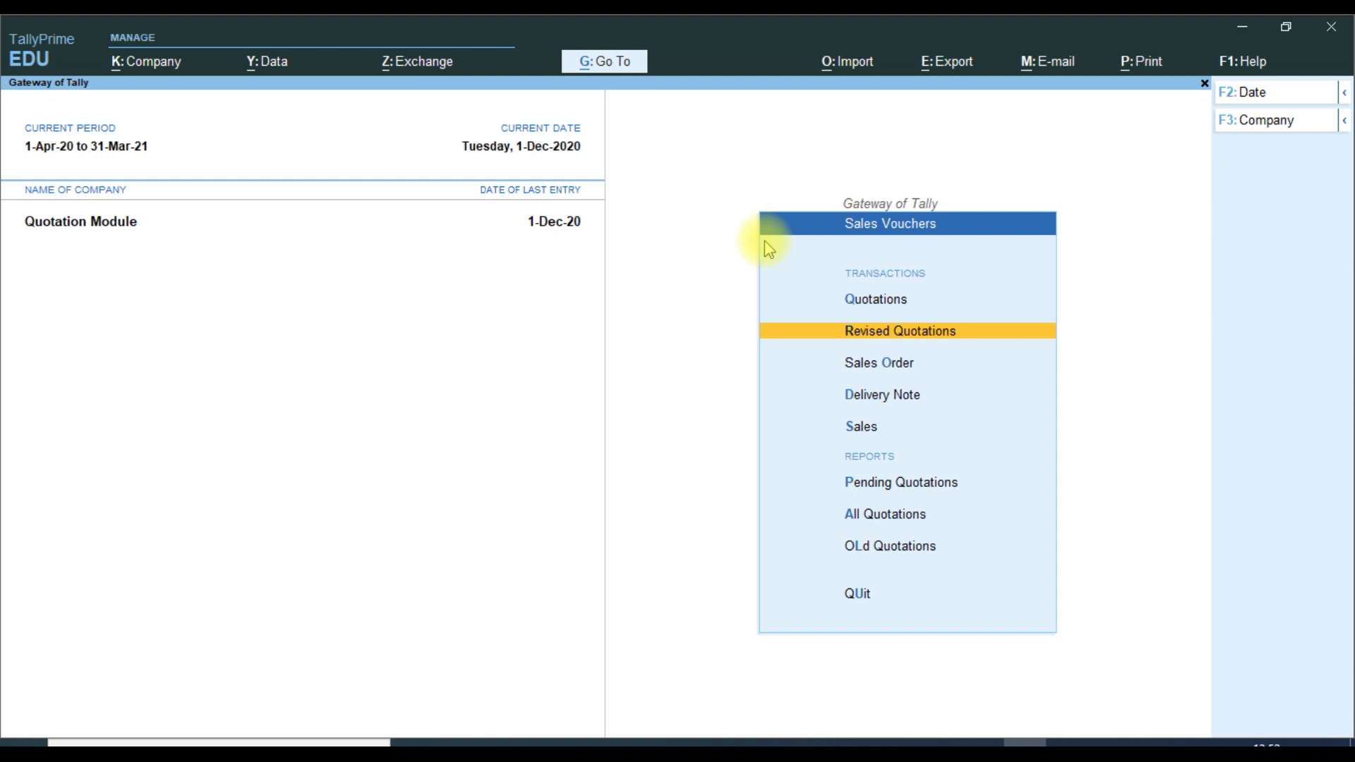
pyautogui.press('a')
pyautogui.press('Down')
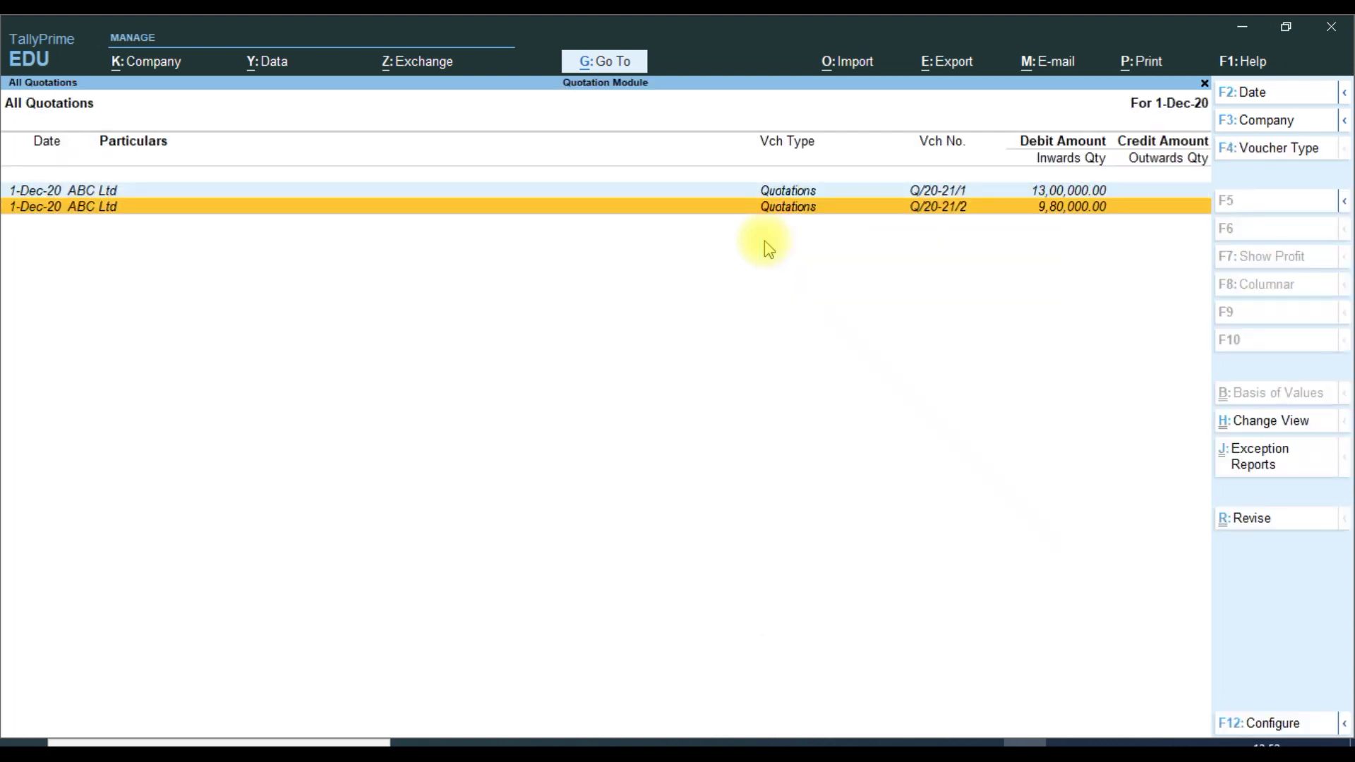
pyautogui.press('Up')
pyautogui.press('Down')
pyautogui.press('Return')
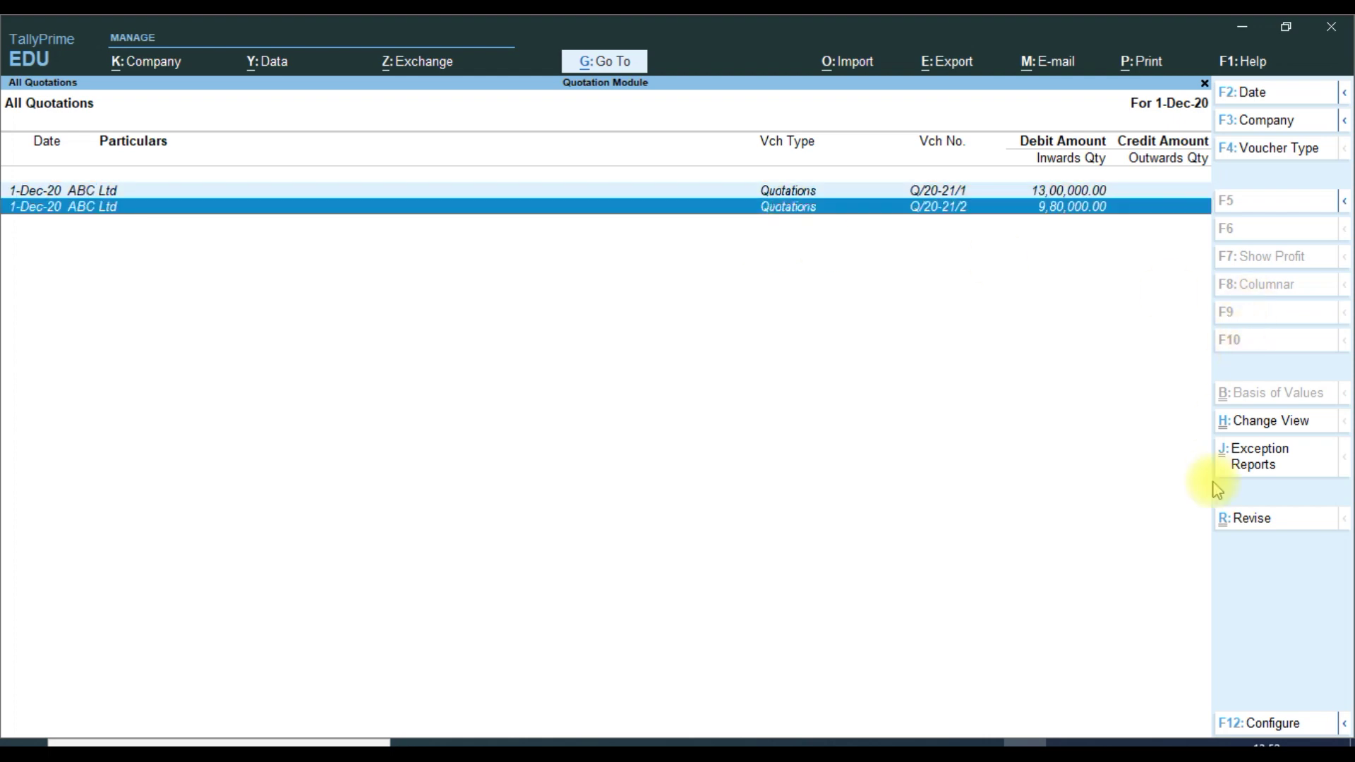
pyautogui.click(1248, 531)
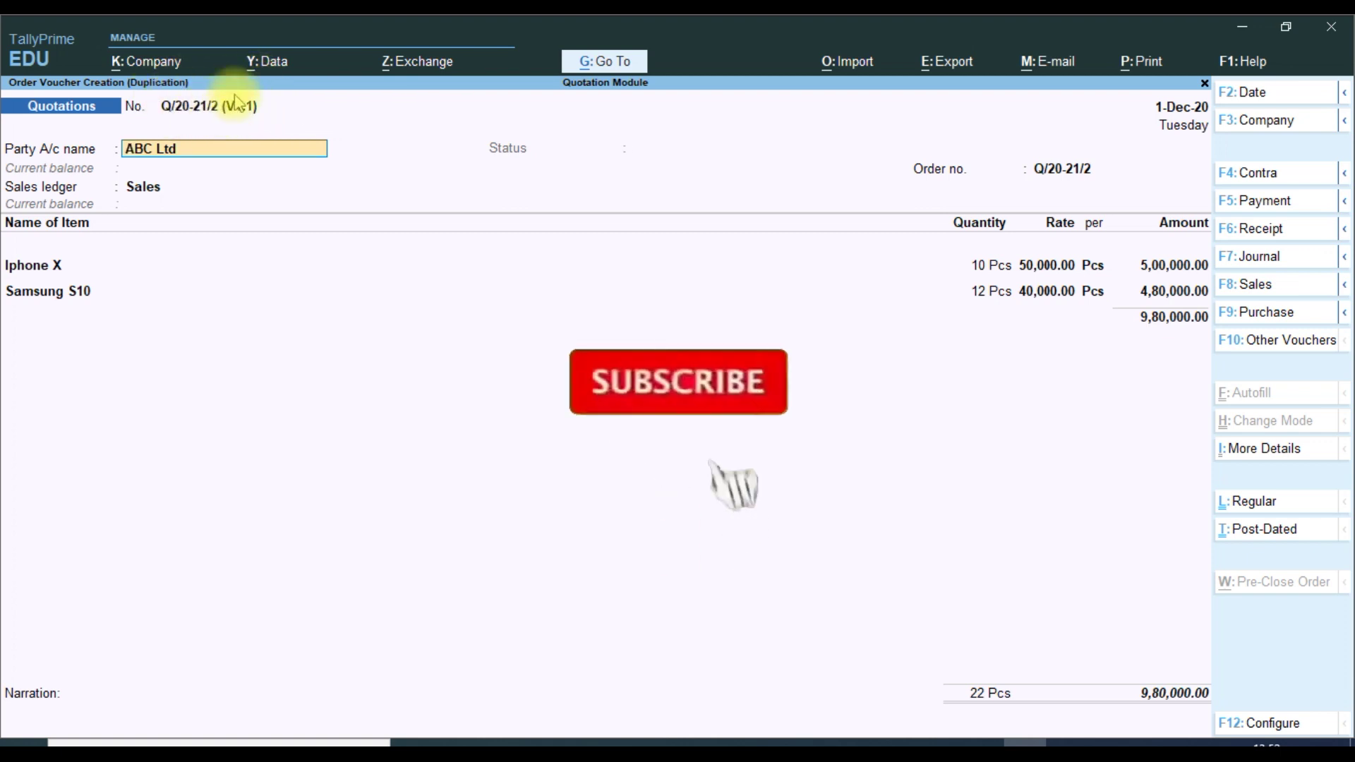
# Accept the revision's party account, party details and Sales ledger, and go to the rate in Iphone X's item allocation
pyautogui.press('Return')
pyautogui.press('Return')
pyautogui.press('Return')
pyautogui.press('Return')
pyautogui.press('Return')
pyautogui.press('Return')
pyautogui.press('Return')
pyautogui.press('Return')
pyautogui.press('Return')
pyautogui.press('Return')
pyautogui.press('Return')
pyautogui.press('Return')
pyautogui.press('Return')
pyautogui.press('Return')
pyautogui.press('Return')
pyautogui.press('Return')
pyautogui.press('Return')
pyautogui.press('Return')
pyautogui.press('Return')
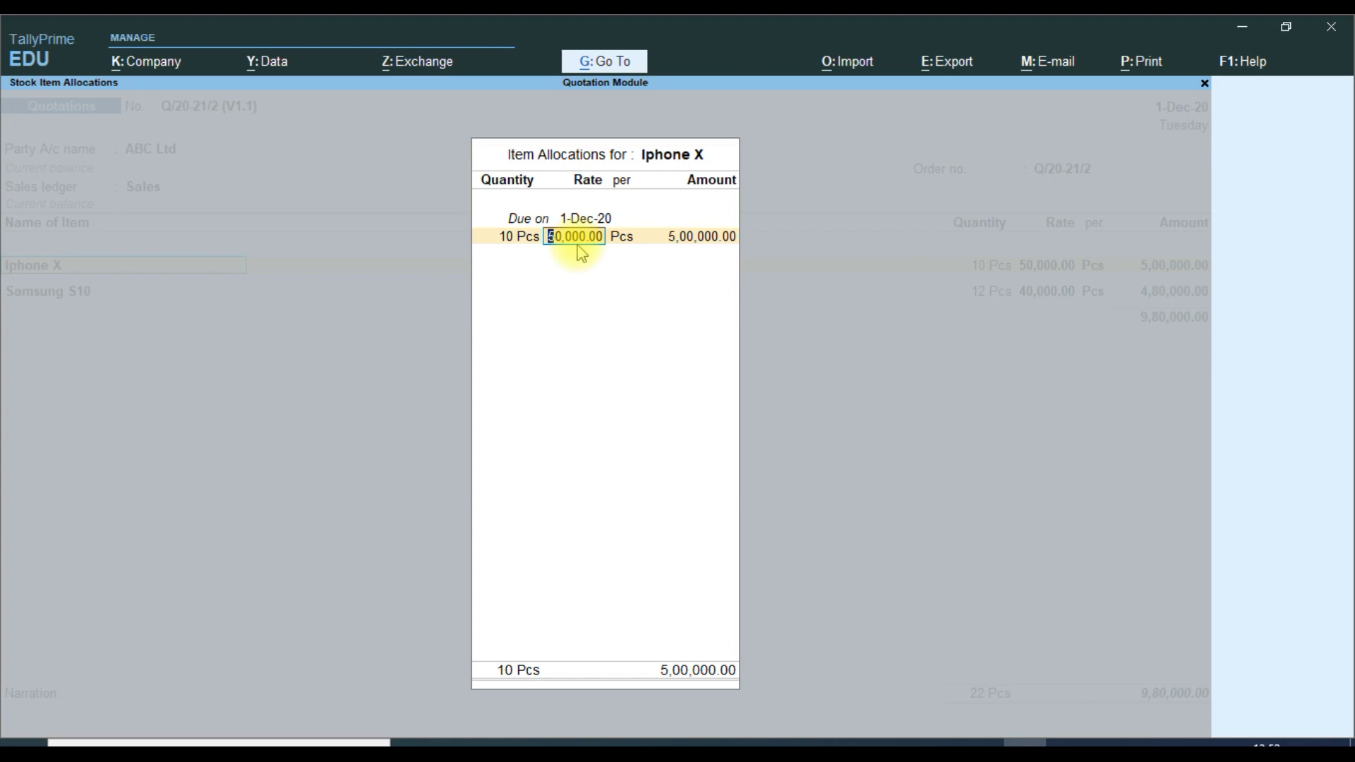
# Set Iphone X's rate to 48,000 in the revised quotation and accept its item allocation
pyautogui.press('Up')
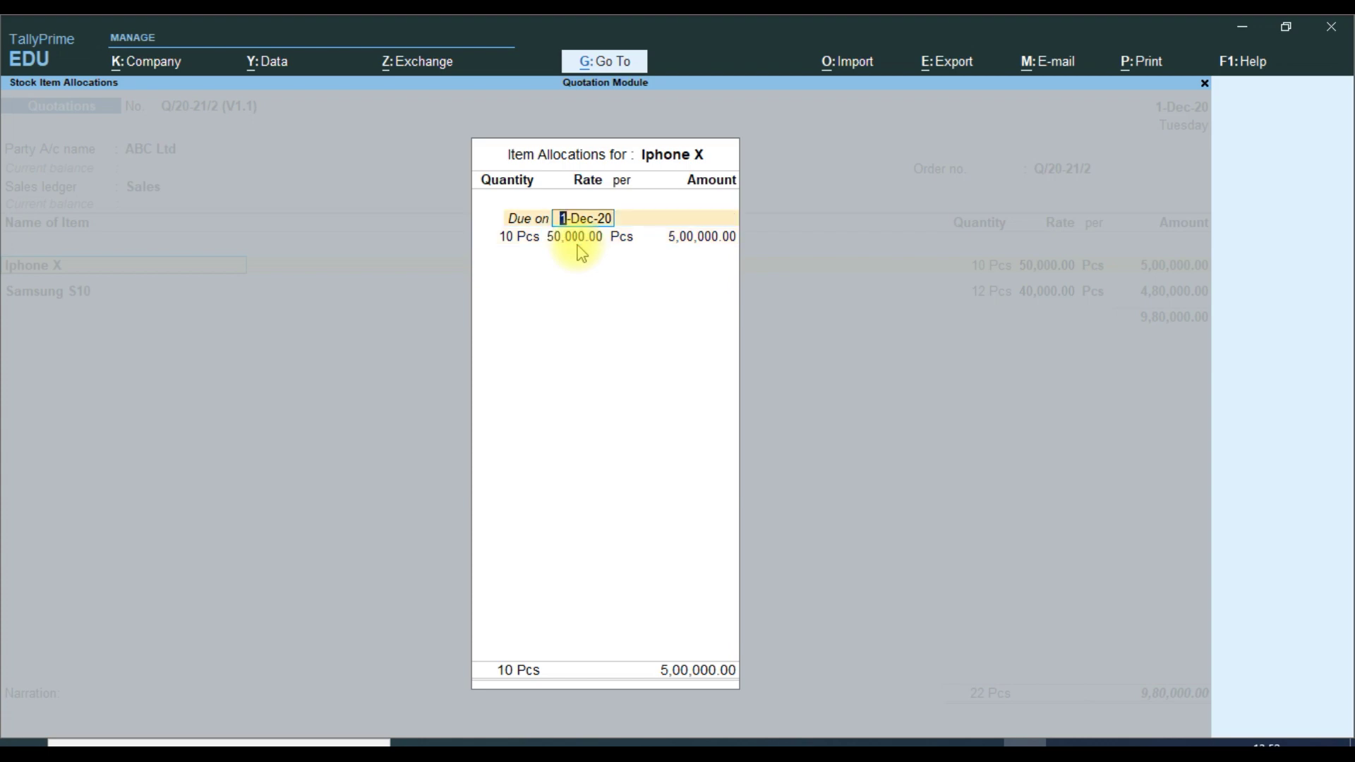
pyautogui.press('Return')
pyautogui.press('Return')
pyautogui.write('4')
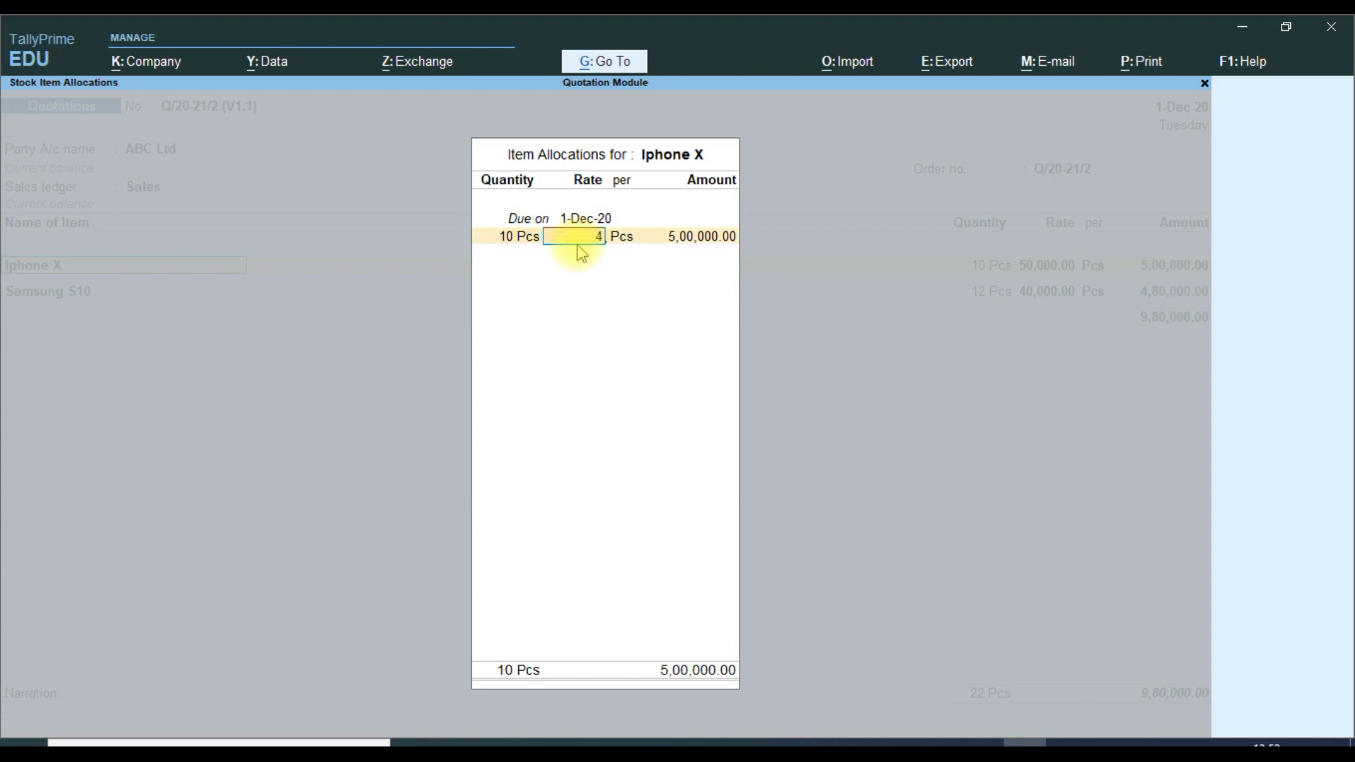
pyautogui.write('8,000')
pyautogui.press('Return')
pyautogui.press('Return')
pyautogui.press('Return')
pyautogui.press('Return')
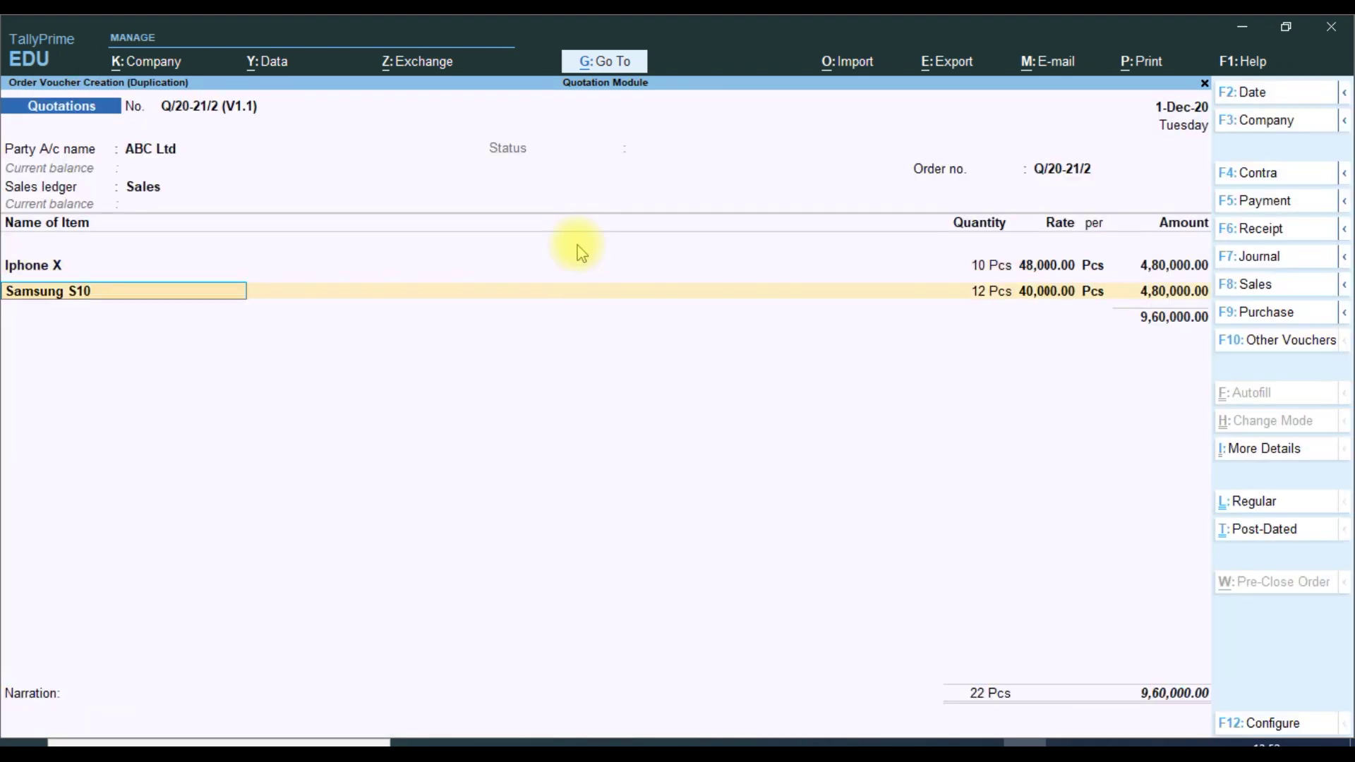
# Set Samsung S10's rate to 35,000 in the revised quotation and accept its item allocation
pyautogui.press('Return')
pyautogui.press('Return')
pyautogui.press('Return')
pyautogui.press('Return')
pyautogui.press('BackSpace')
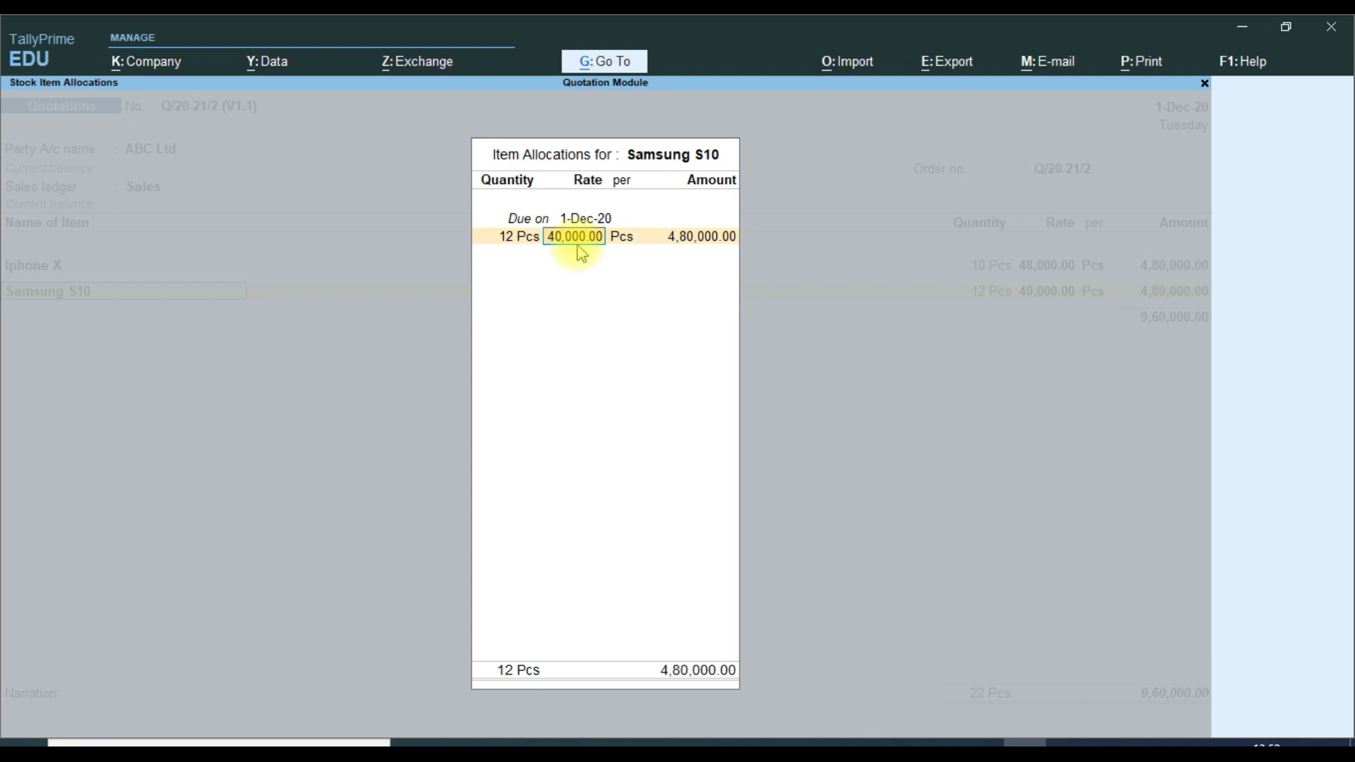
pyautogui.write('35')
pyautogui.write('000')
pyautogui.press('Return')
pyautogui.press('Return')
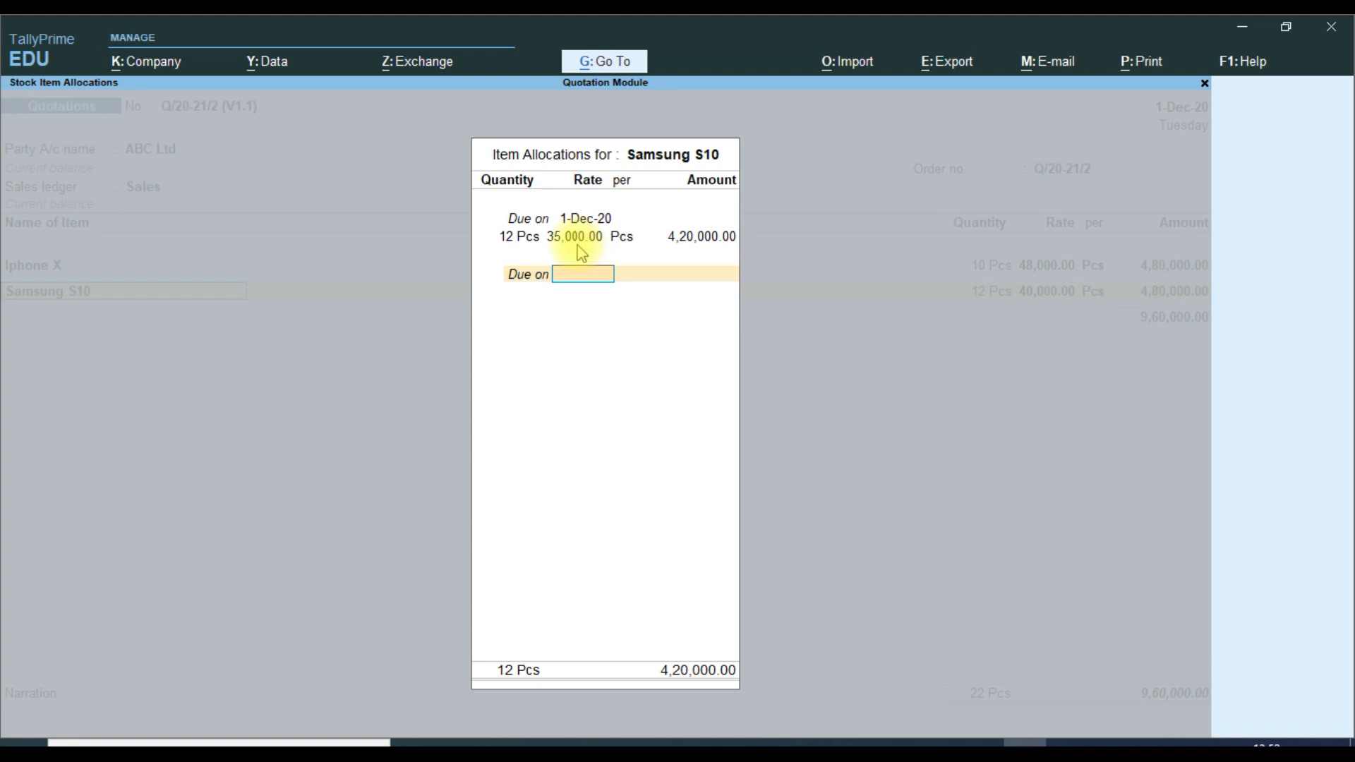
pyautogui.press('Return')
# End the revised quotation's item list, leave the narration empty, save the revision and exit the quotation list
pyautogui.press('Return')
pyautogui.press('Return')
pyautogui.press('Return')
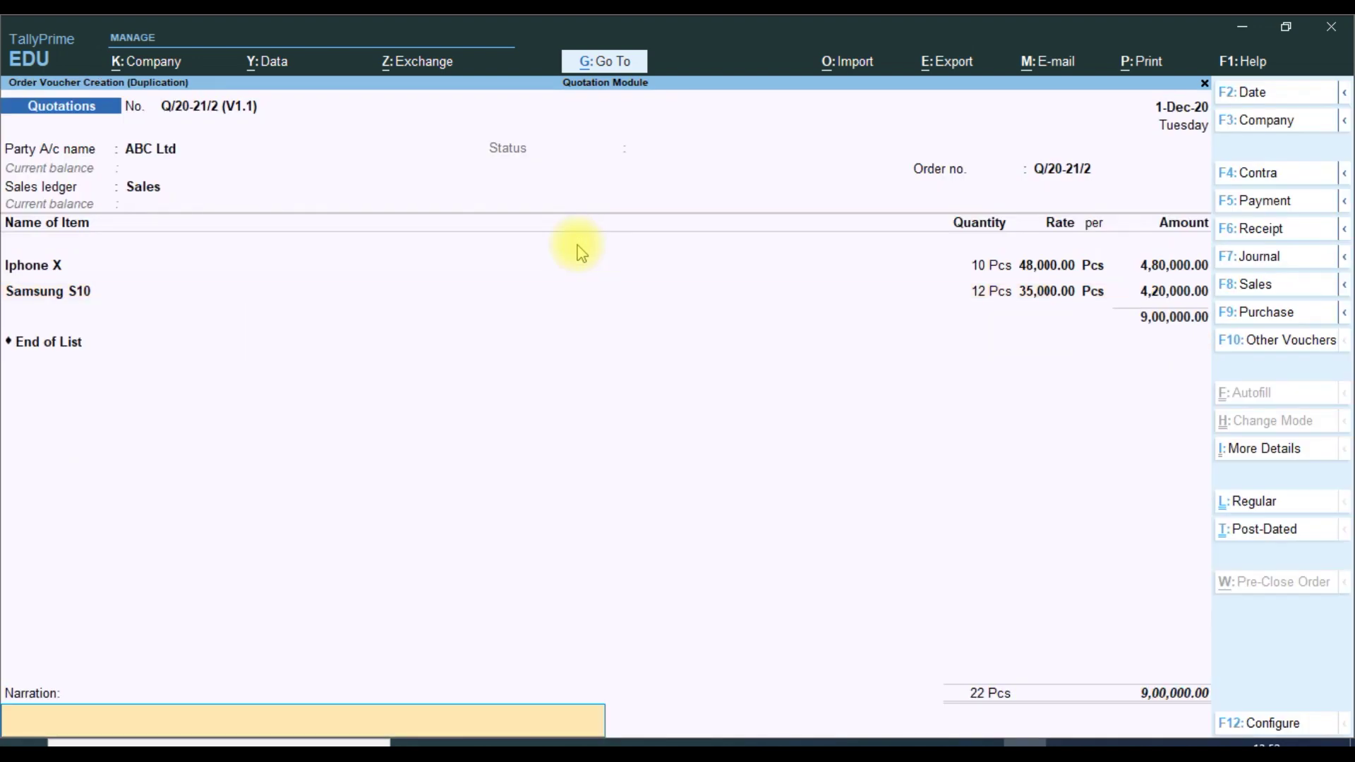
pyautogui.press('Return')
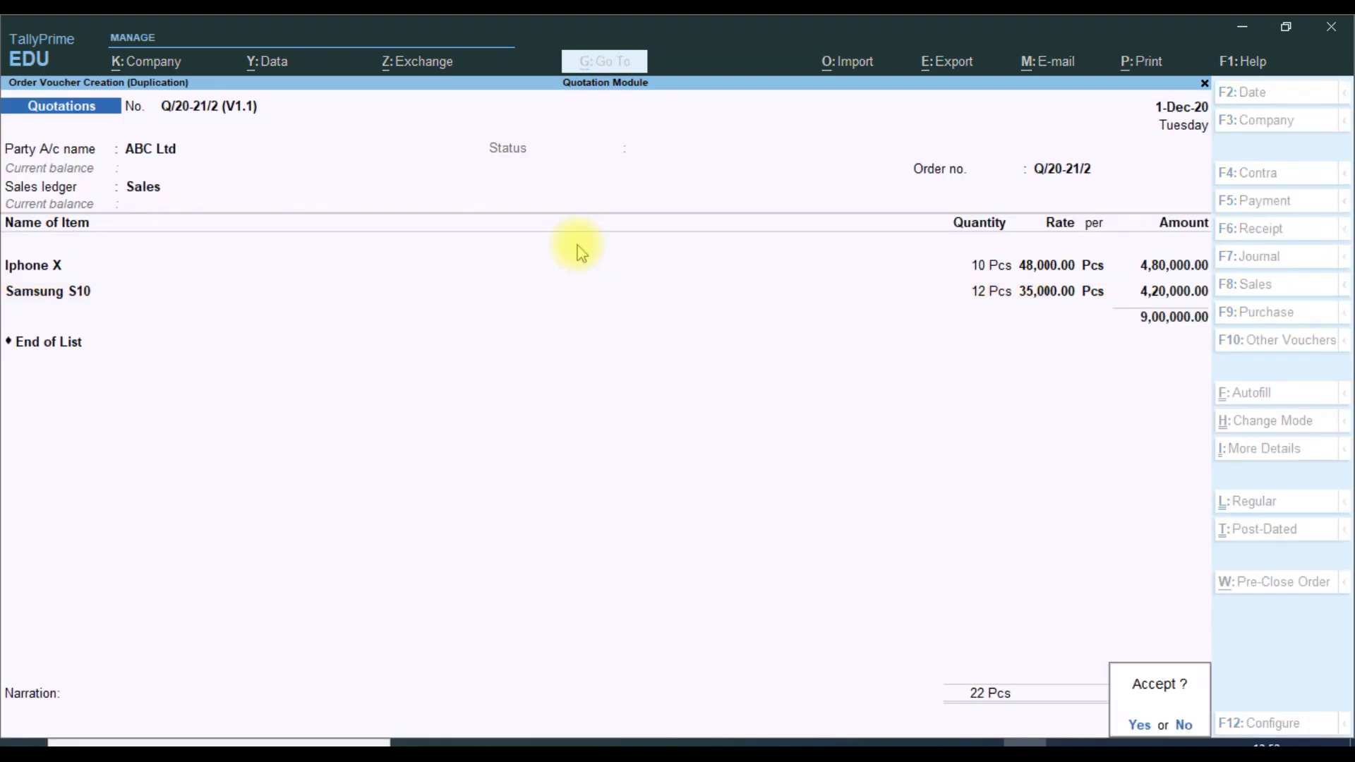
pyautogui.press('Return')
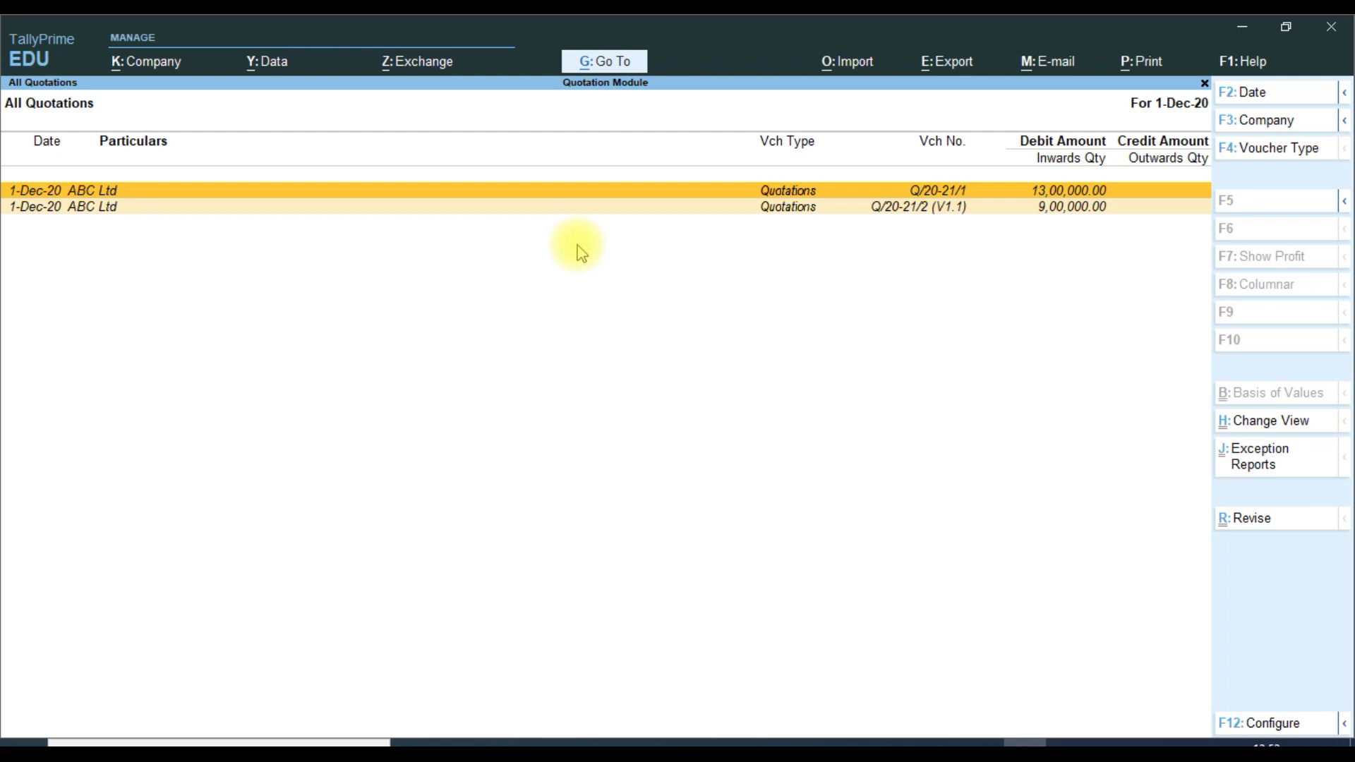
pyautogui.press('Escape')
# Open the Old Quotations report, view the original version of quotation Q/20-21/2 and close the report
pyautogui.press('Down')
pyautogui.press('Down')
pyautogui.press('Down')
pyautogui.press('Down')
pyautogui.press('Down')
pyautogui.press('Down')
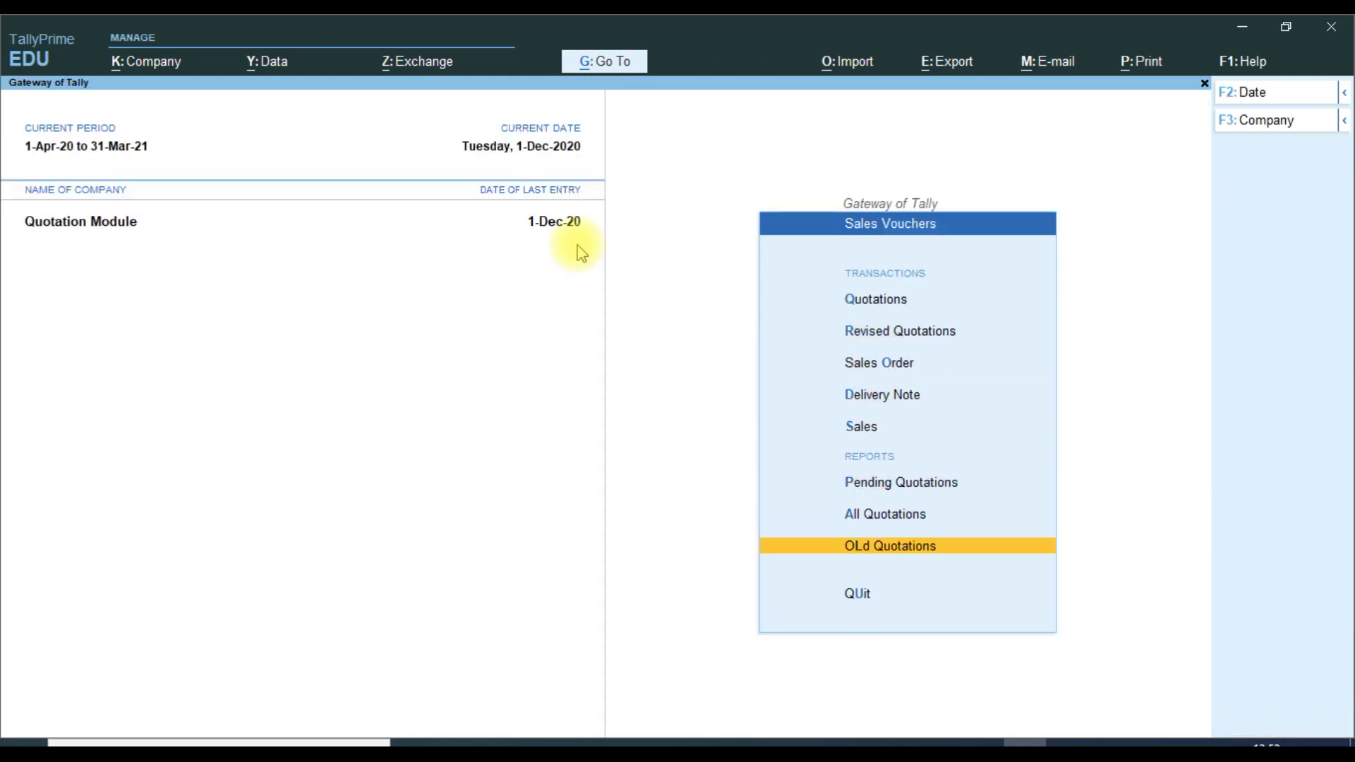
pyautogui.press('Return')
pyautogui.press('Return')
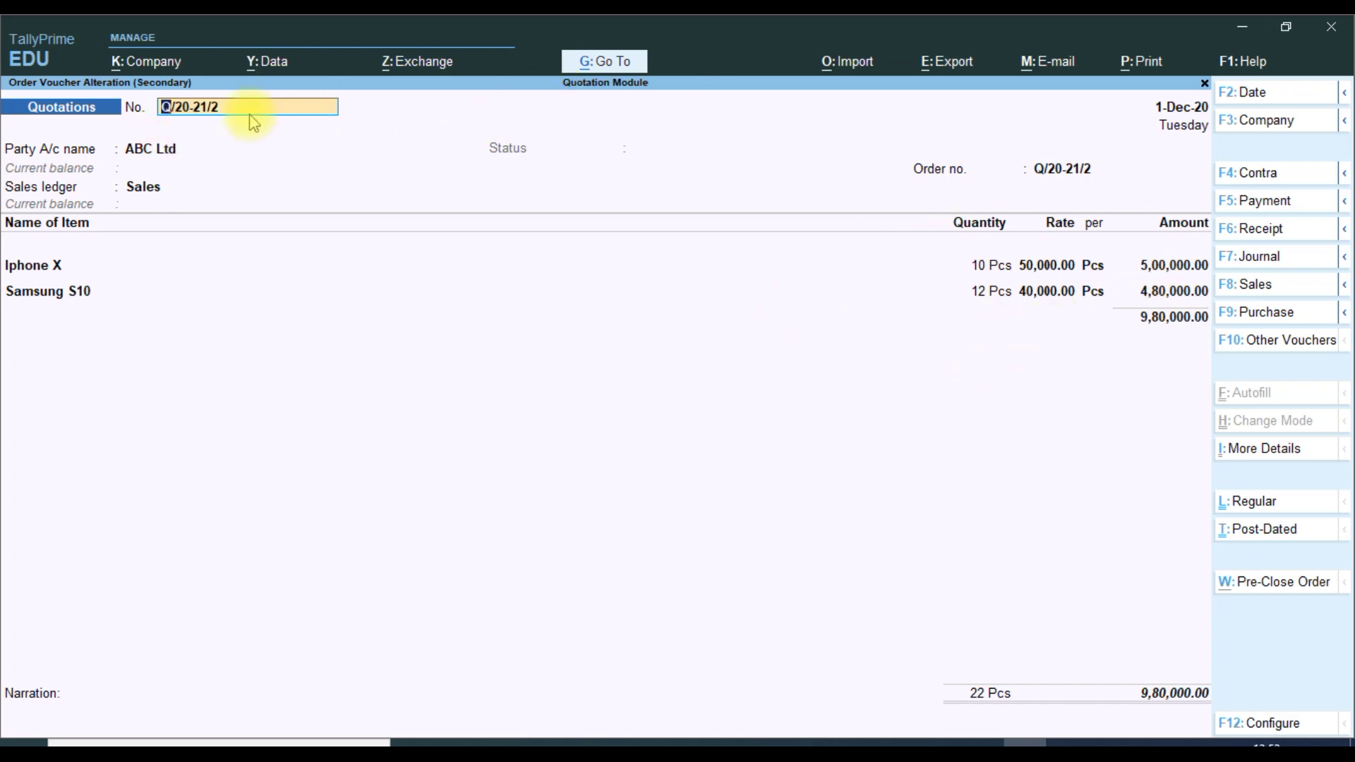
pyautogui.press('BackSpace')
pyautogui.press('Return')
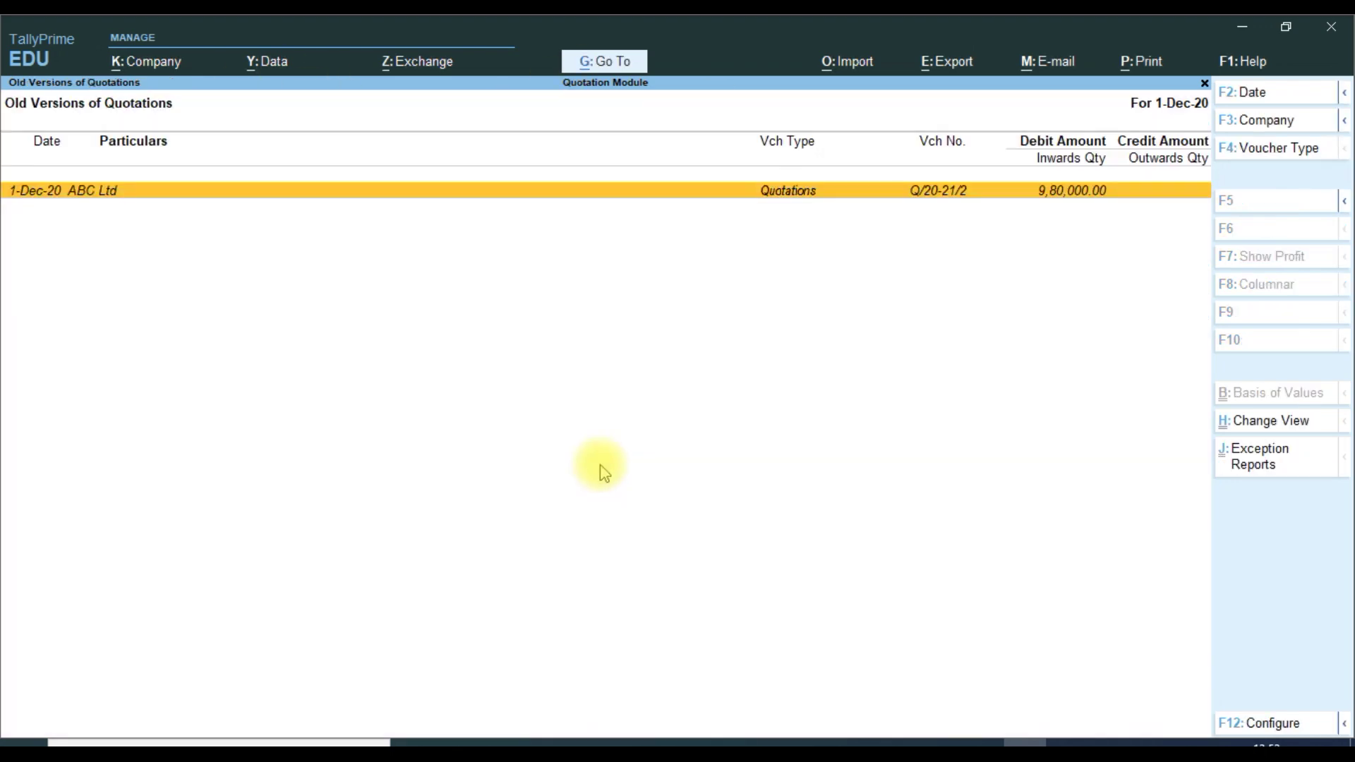
pyautogui.press('Escape')
# Start a new sales order with ABC Ltd as the party account
pyautogui.press('Up')
pyautogui.press('Up')
pyautogui.press('Up')
pyautogui.press('Up')
pyautogui.press('Up')
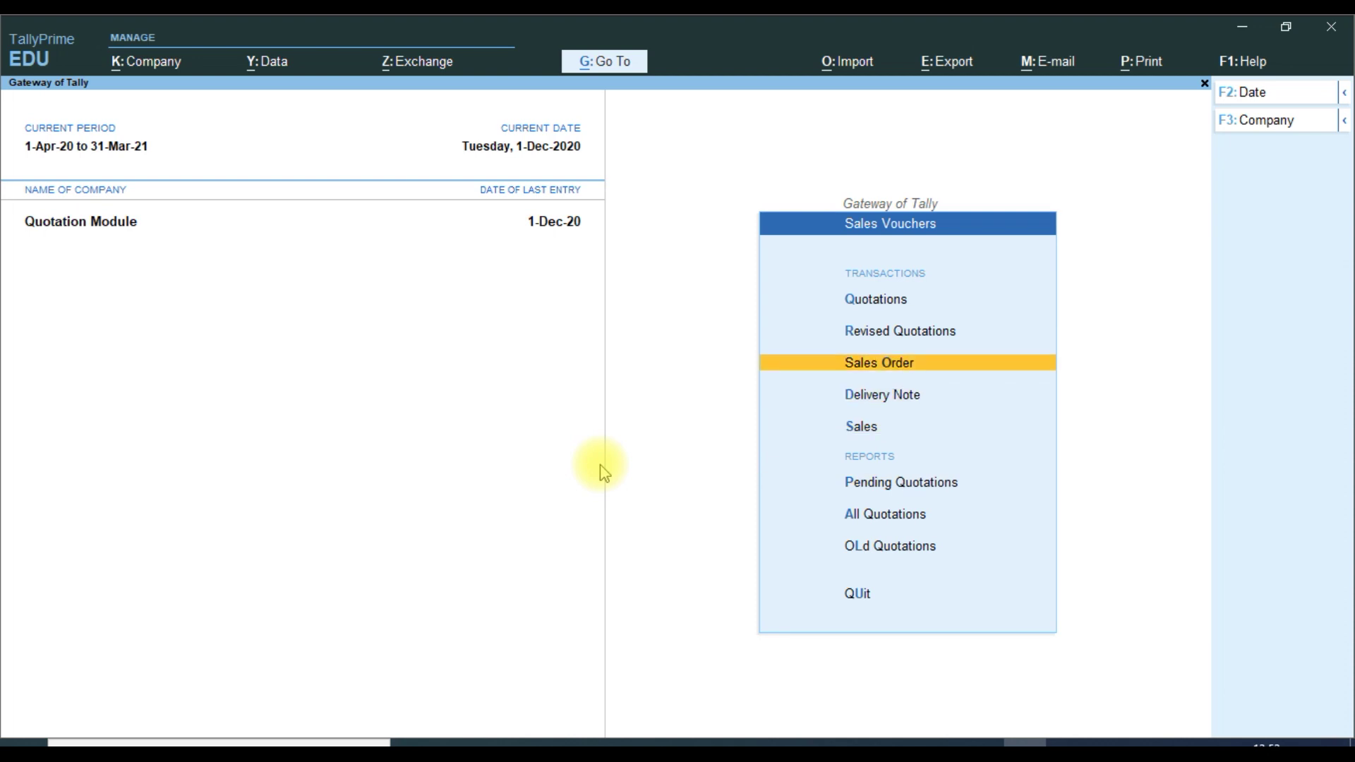
pyautogui.press('Return')
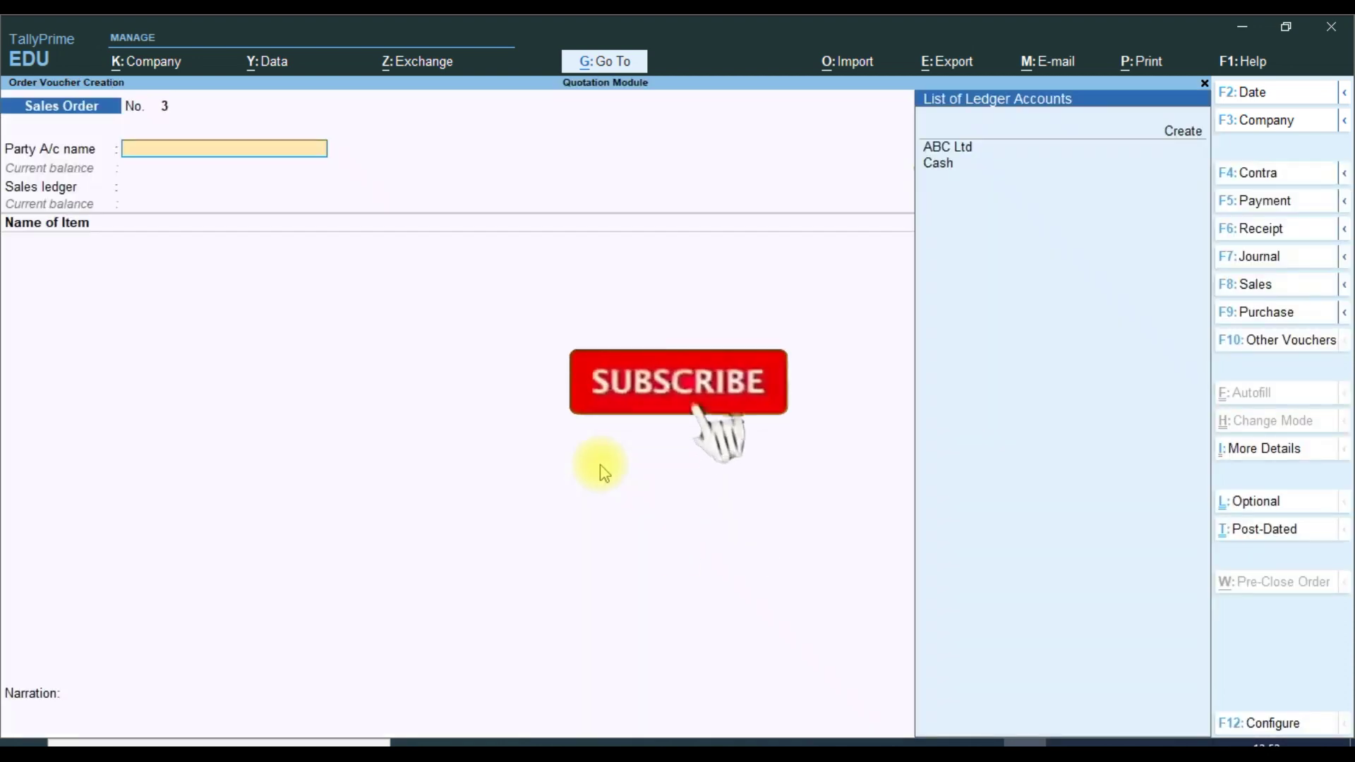
pyautogui.press('Return')
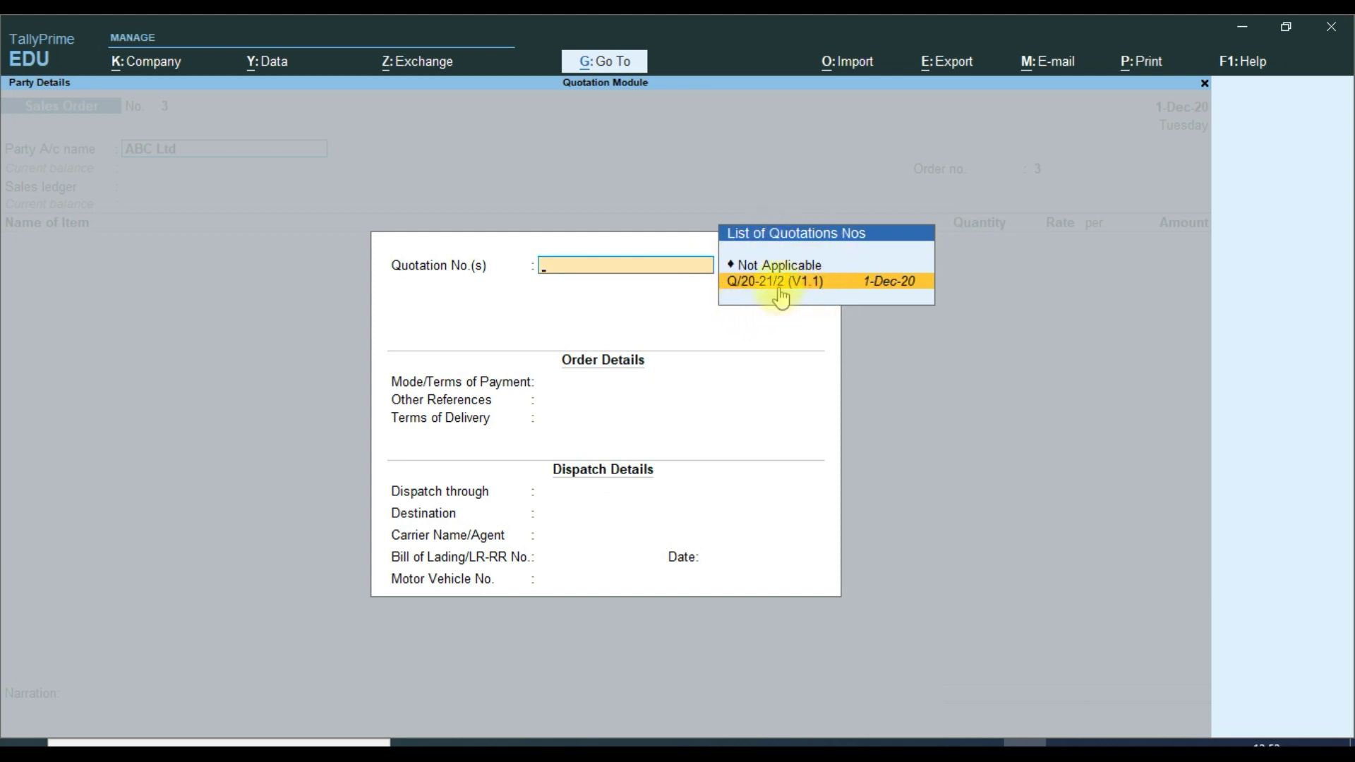
# Link revised quotation Q/20-21/2 (V1.1) to the sales order and end the quotation number list
pyautogui.click(826, 283)
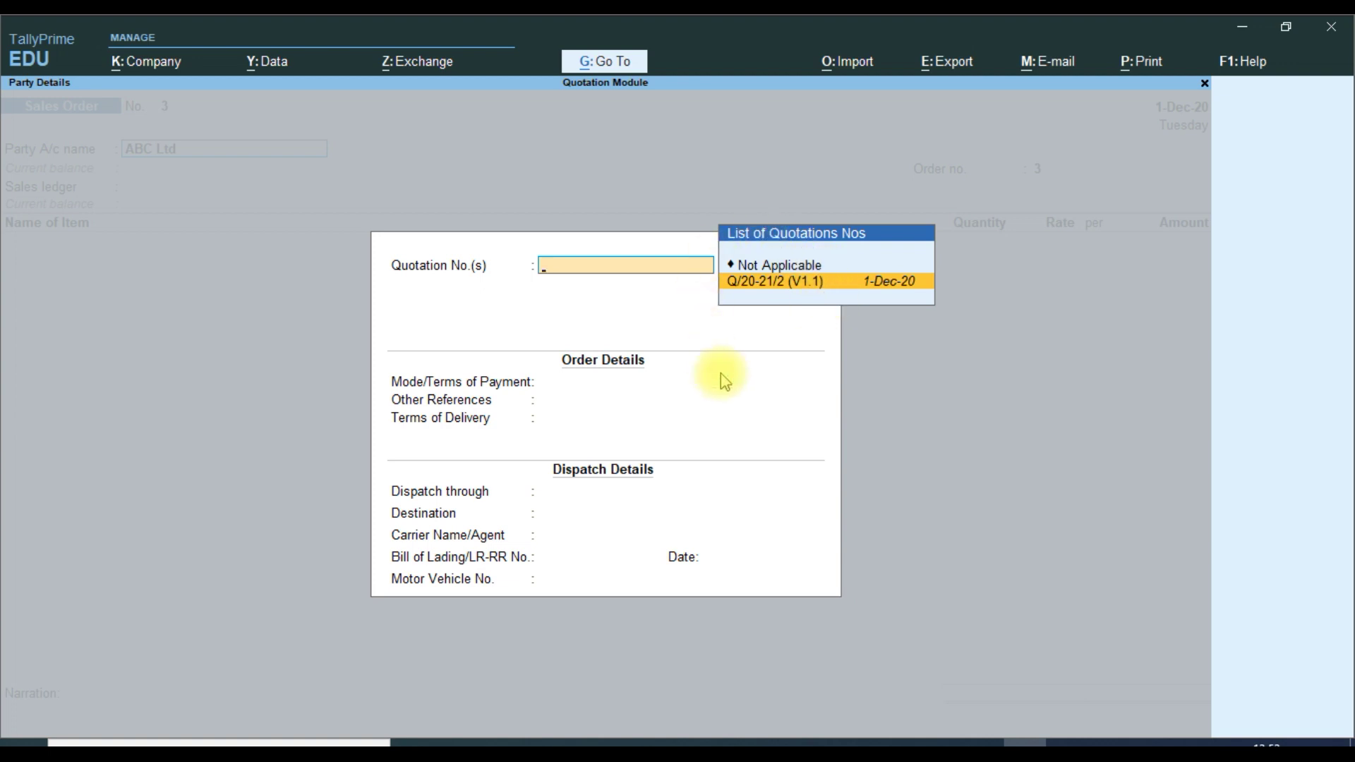
pyautogui.press('Return')
pyautogui.press('Return')
pyautogui.press('Return')
pyautogui.press('Return')
pyautogui.press('Return')
pyautogui.press('Return')
pyautogui.press('Return')
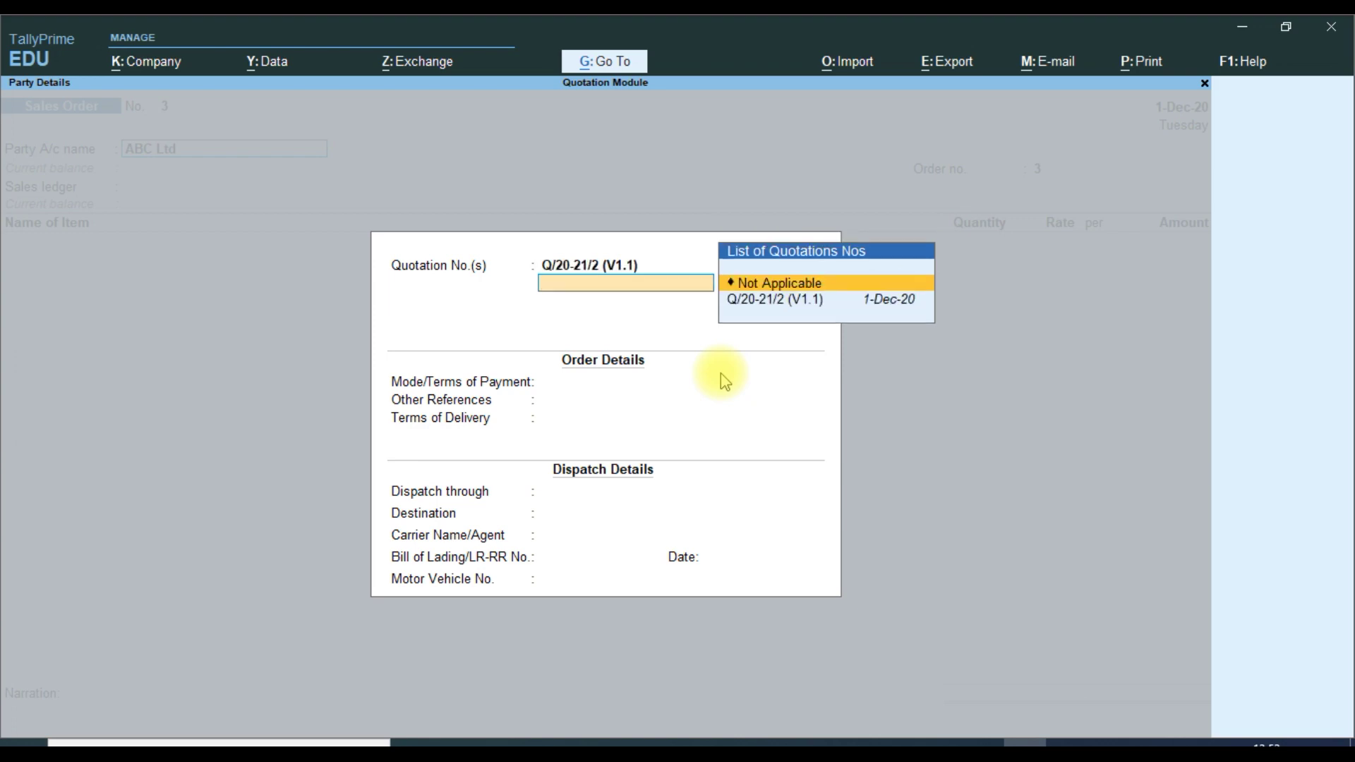
pyautogui.press('Return')
# Leave the sales order's order and dispatch details blank and choose Sales as the sales ledger
pyautogui.press('Return')
pyautogui.press('Return')
pyautogui.press('Return')
pyautogui.press('Return')
pyautogui.press('Return')
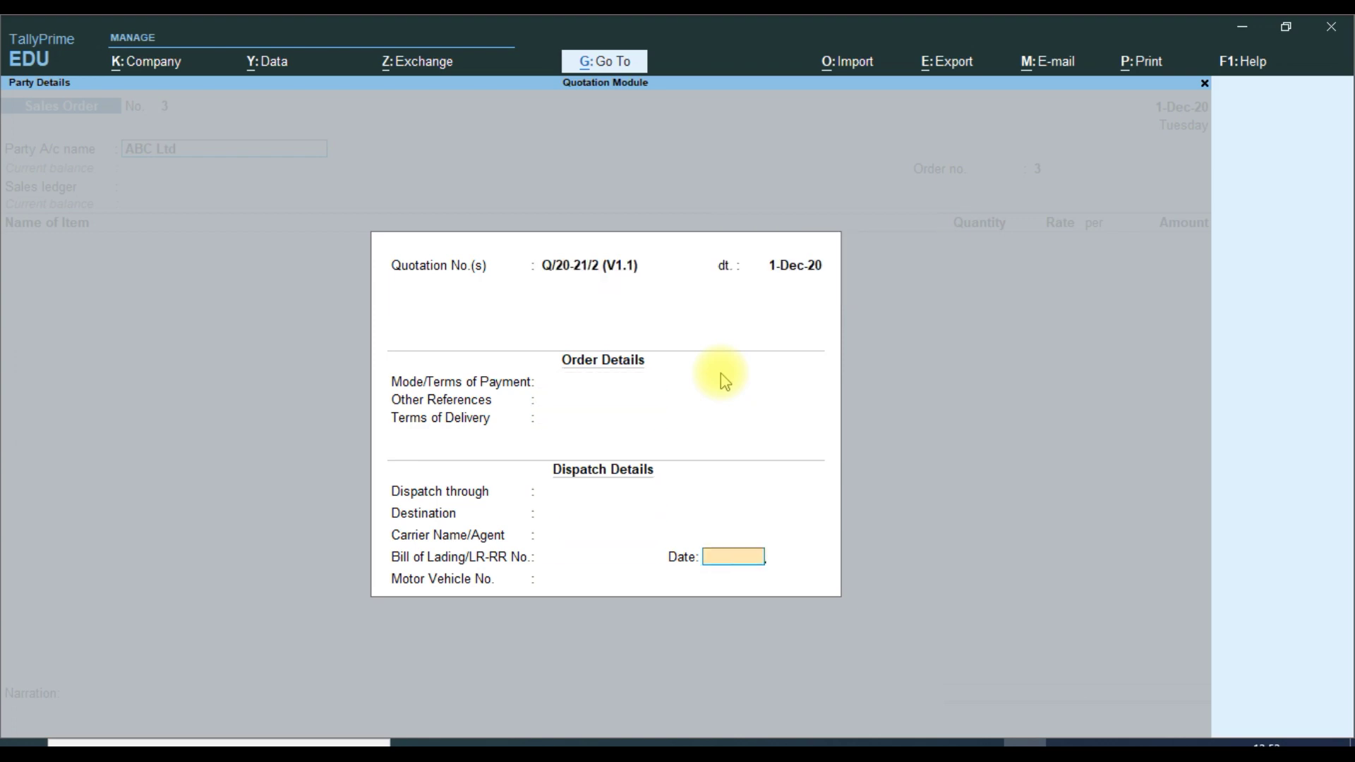
pyautogui.press('Return')
pyautogui.press('Return')
pyautogui.press('Return')
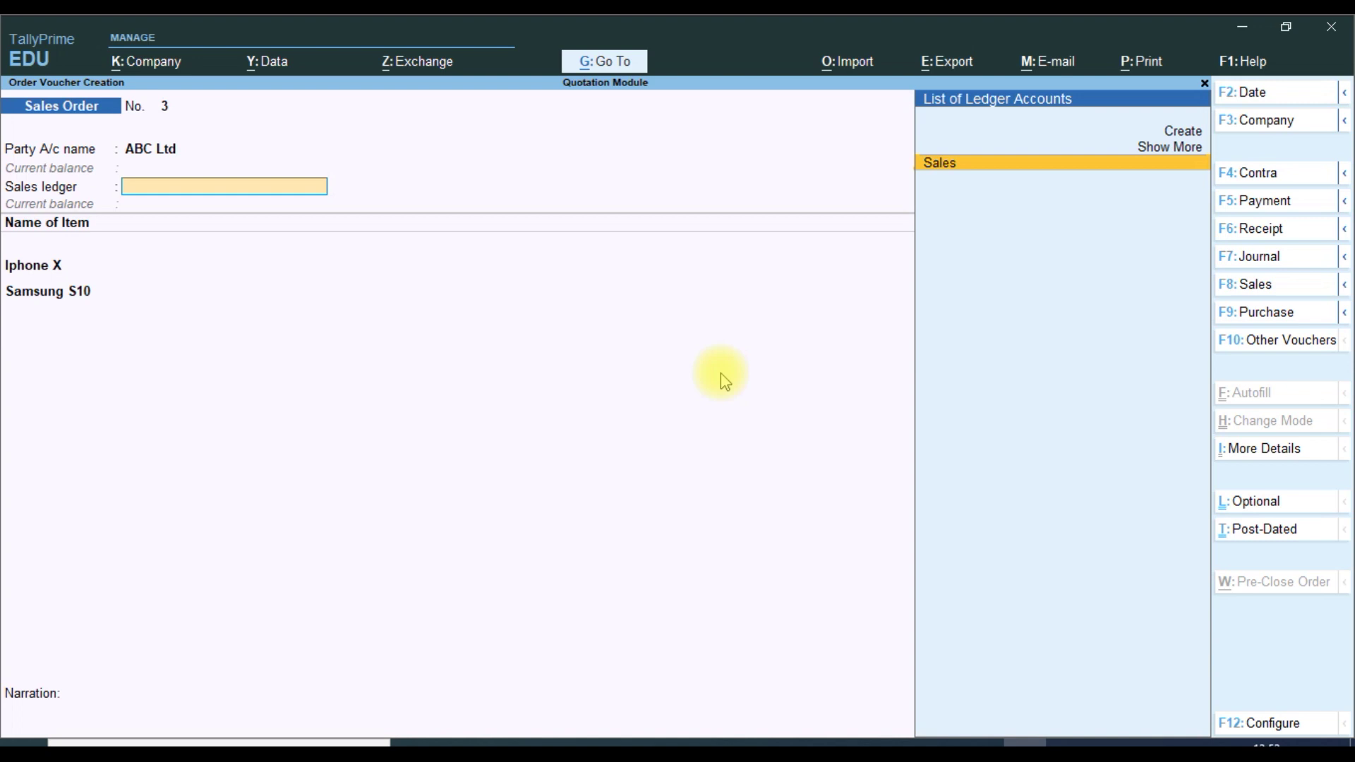
pyautogui.press('Return')
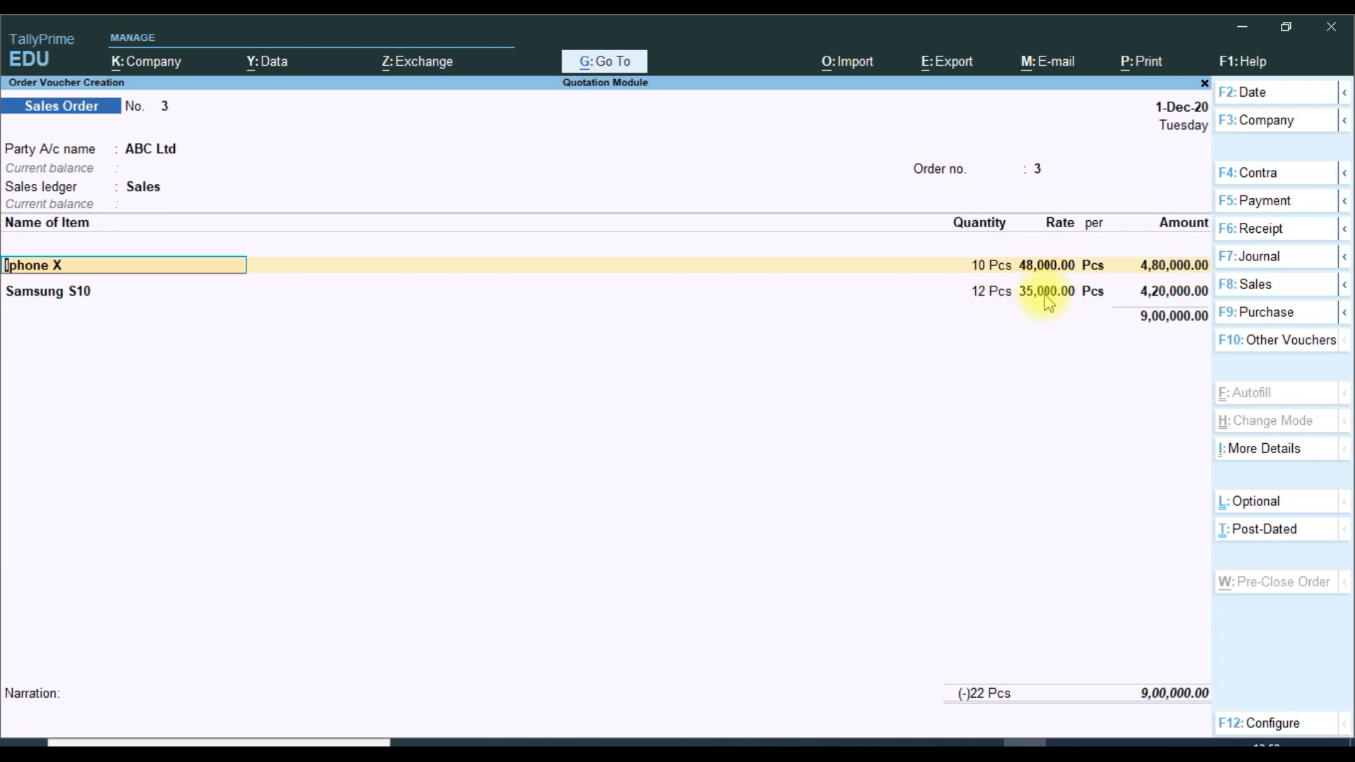
# Accept Iphone X's full 10 Pcs at 48,000 in the sales order's item allocation
pyautogui.press('Return')
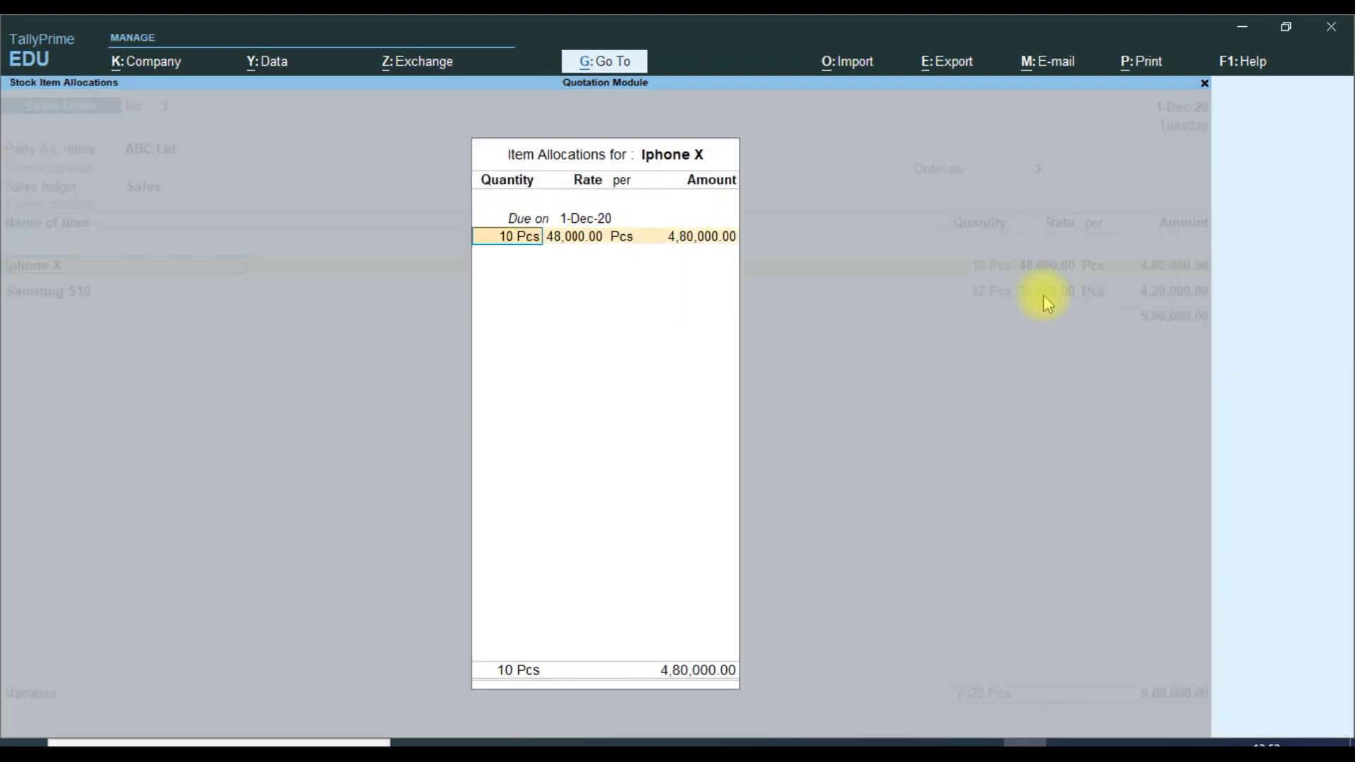
pyautogui.press('Return')
pyautogui.press('Return')
pyautogui.press('Return')
pyautogui.press('Return')
pyautogui.press('Return')
pyautogui.press('Return')
pyautogui.press('Return')
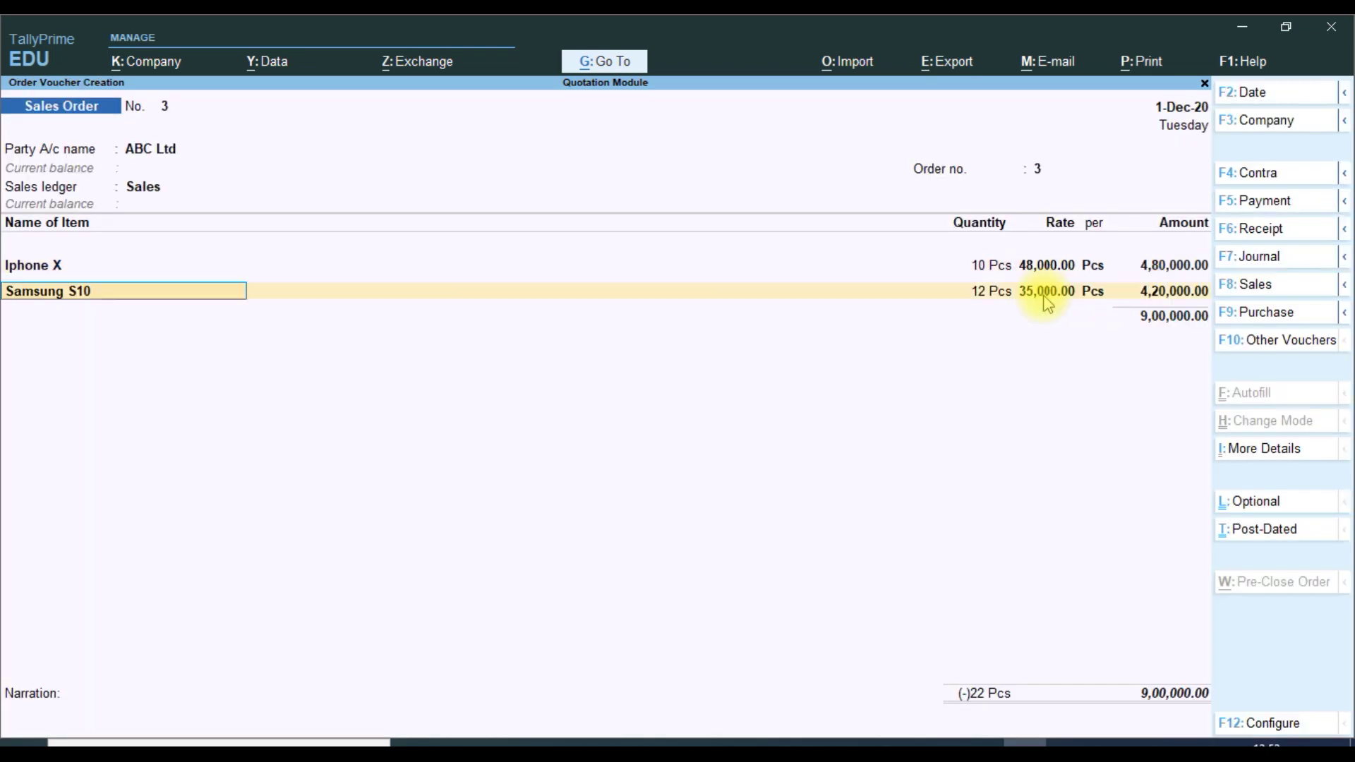
# Accept Samsung S10's full 12 Pcs at 35,000 in the sales order's item allocation
pyautogui.press('Return')
pyautogui.press('Return')
pyautogui.press('Return')
pyautogui.press('Return')
pyautogui.press('Return')
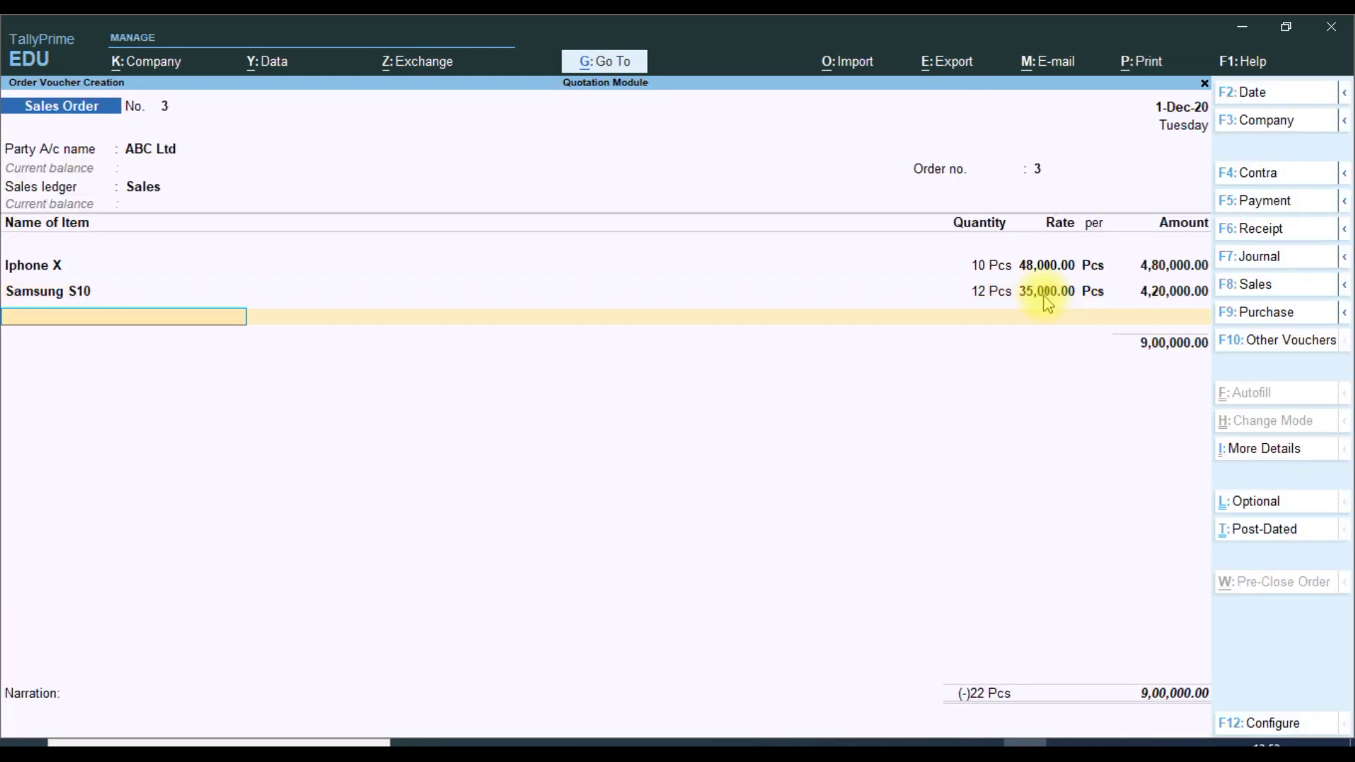
# End the sales order's item list, leave the narration empty, save the order and exit sales order entry
pyautogui.press('Return')
pyautogui.press('Return')
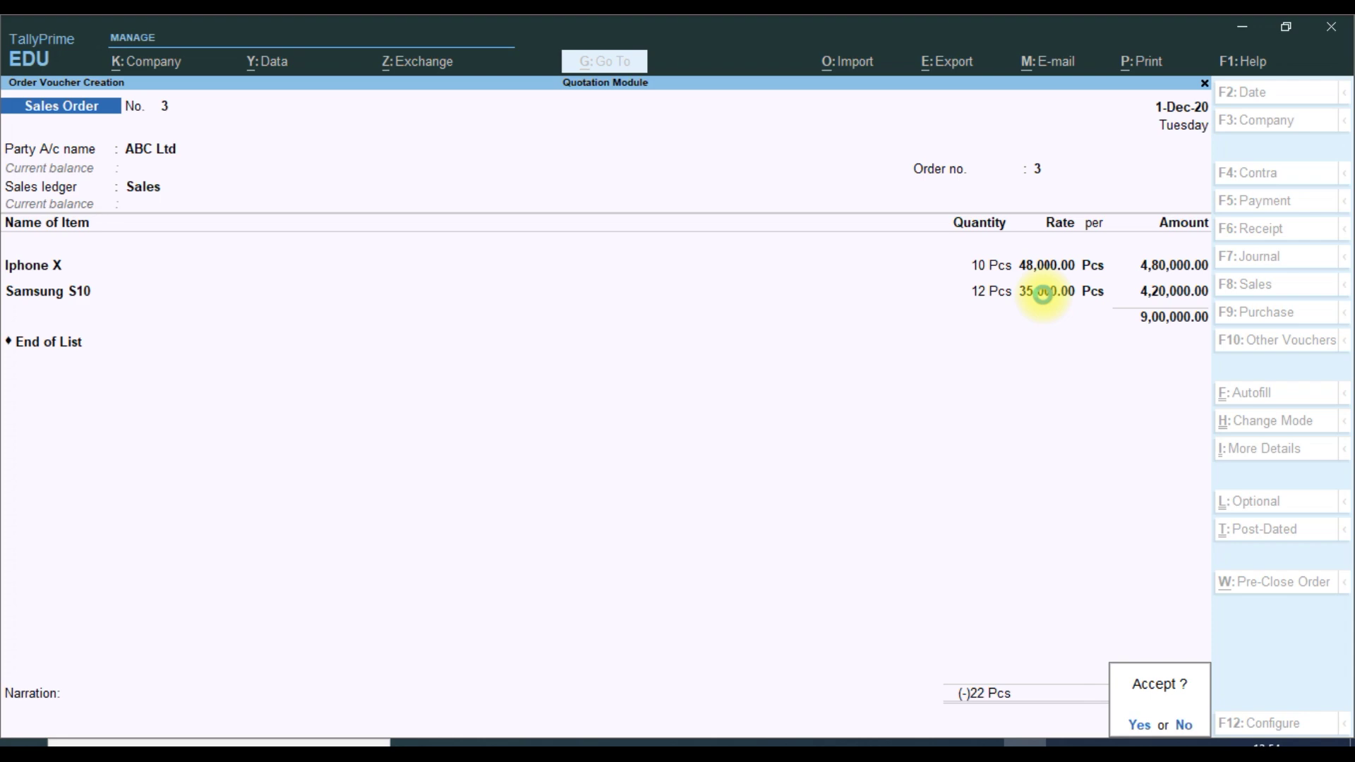
pyautogui.press('Return')
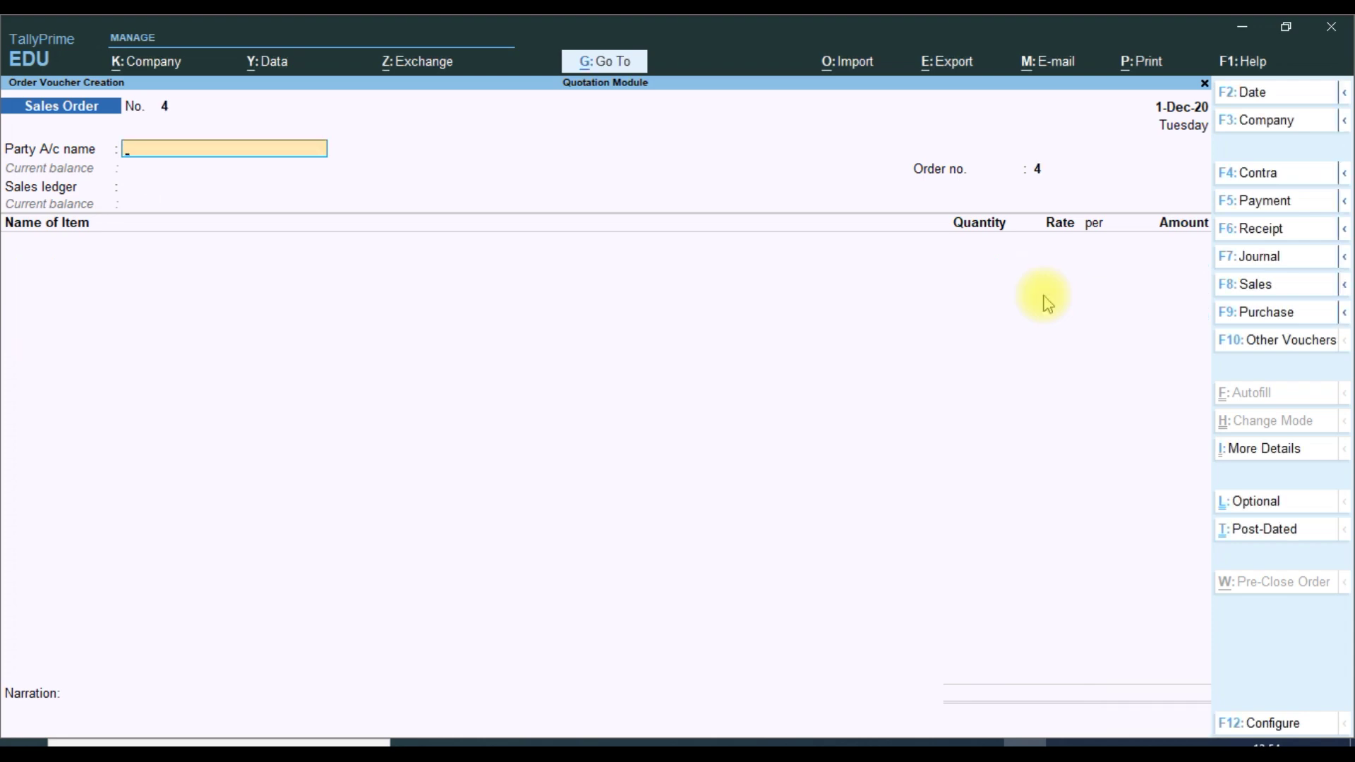
pyautogui.press('Escape')
# Check the Pending Quotations report for remaining quotation quantities and close it
pyautogui.press('Down')
pyautogui.press('Down')
pyautogui.press('Down')
pyautogui.press('Return')
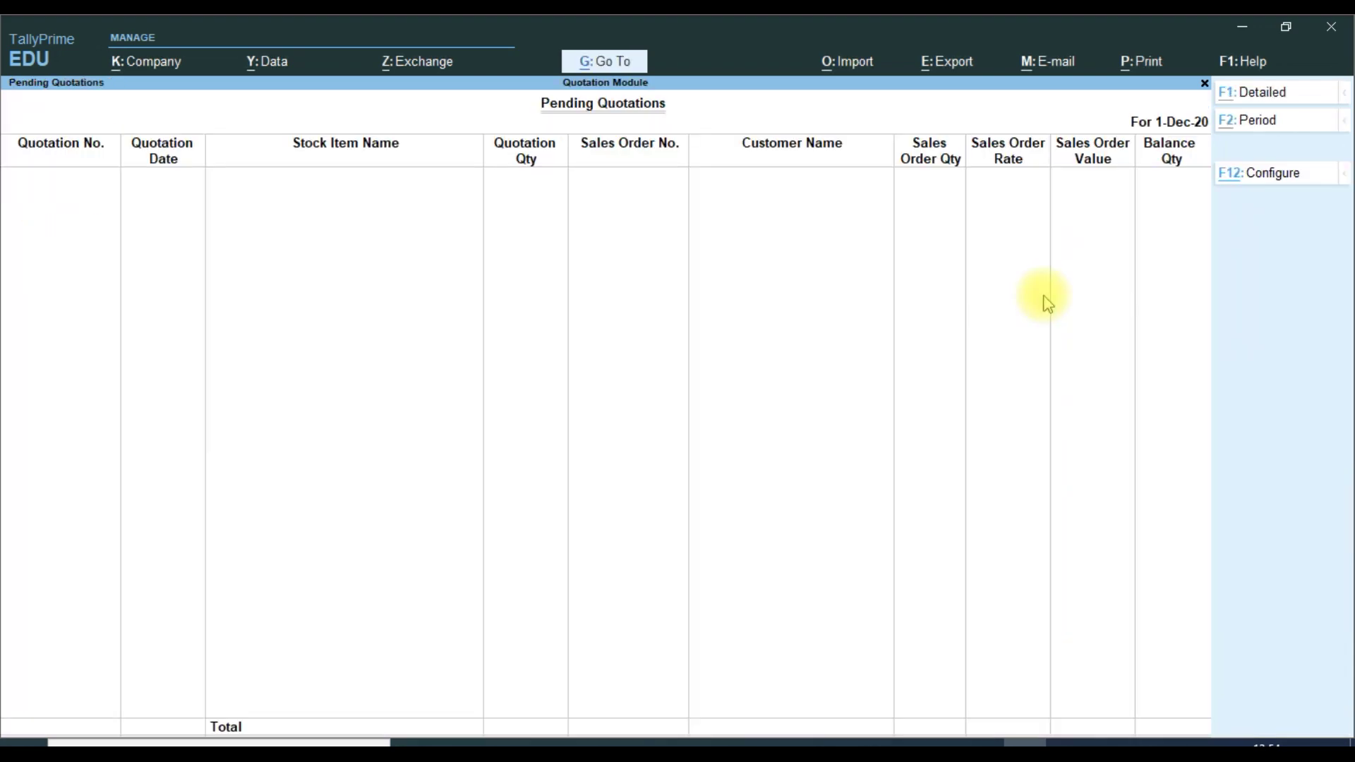
pyautogui.press('Escape')
# Open the All Quotations report in detailed view, go through its sales order lines and close it
pyautogui.press('Down')
pyautogui.press('Return')
pyautogui.press('F1')
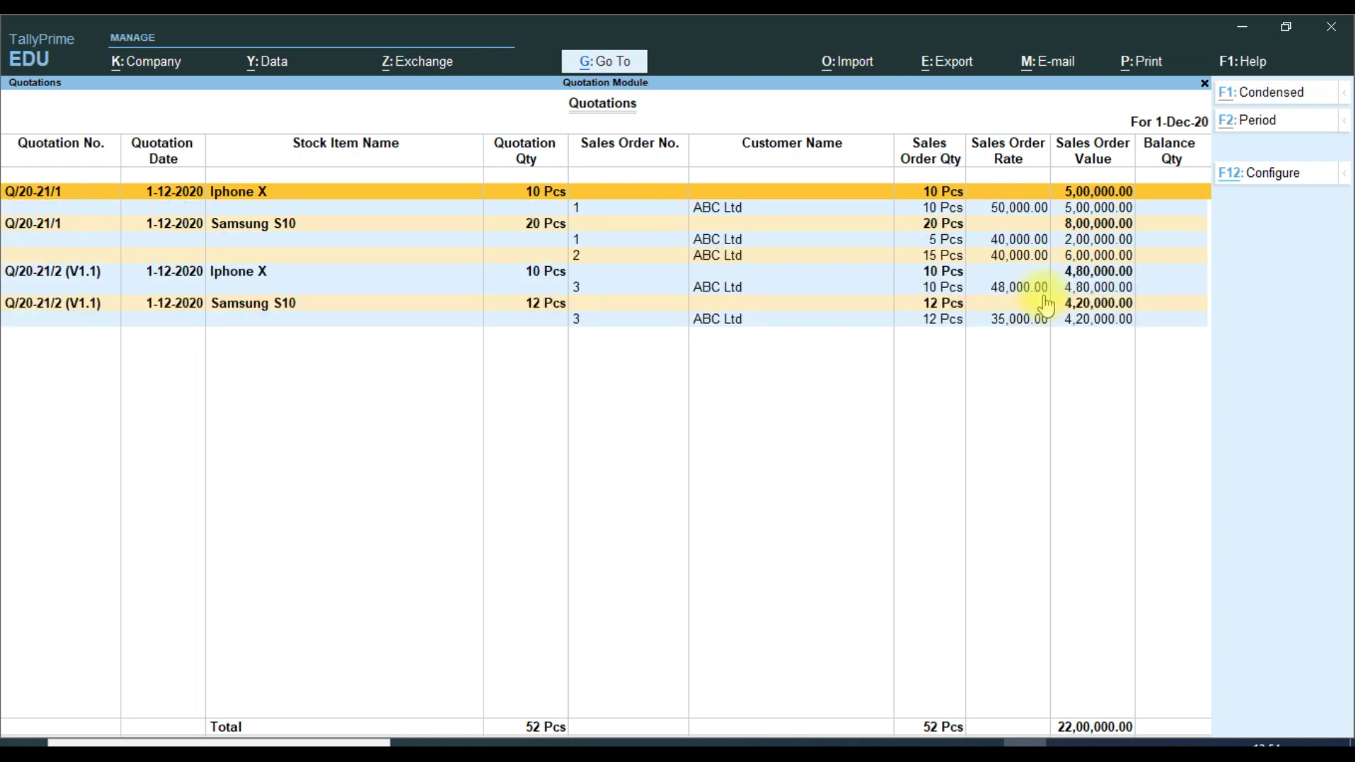
pyautogui.press('Down')
pyautogui.press('Down')
pyautogui.press('Down')
pyautogui.press('Down')
pyautogui.press('Down')
pyautogui.press('Down')
pyautogui.press('Down')
pyautogui.press('Down')
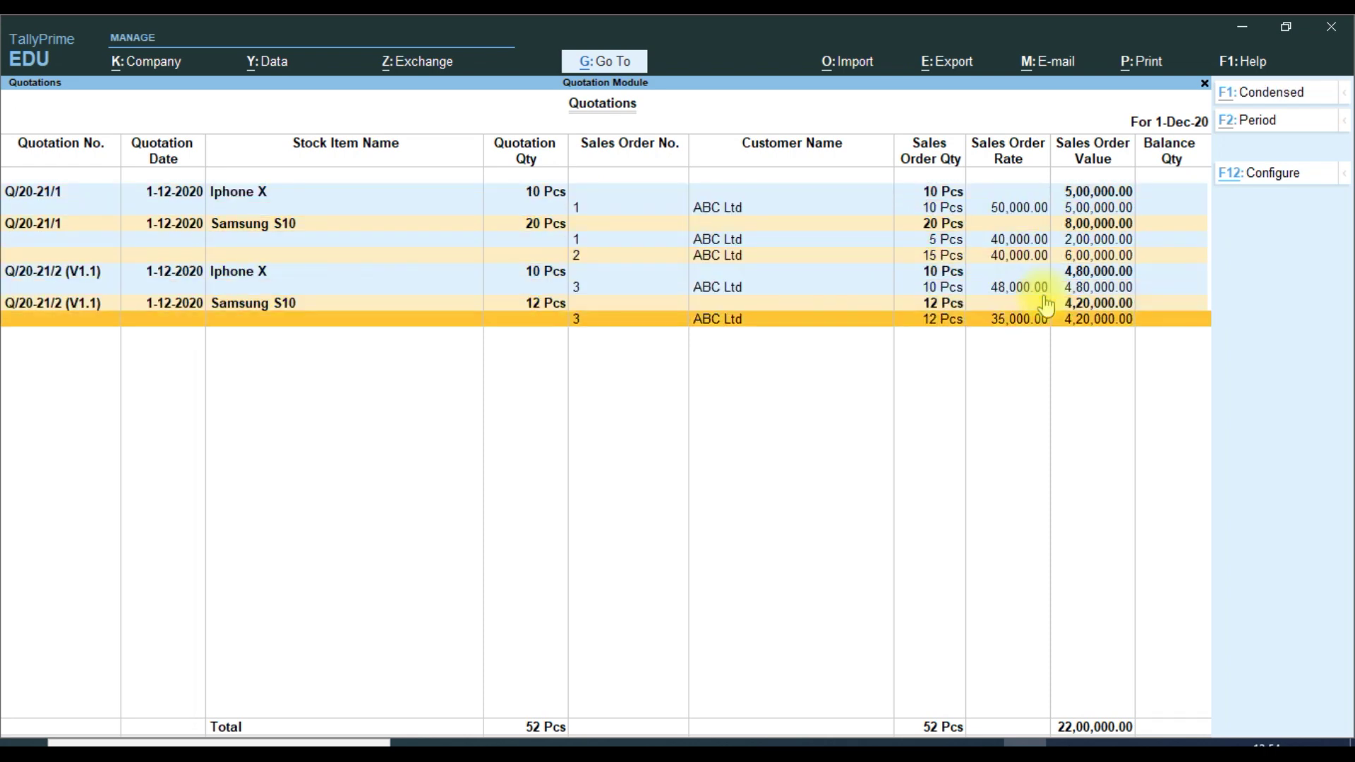
pyautogui.press('Escape')
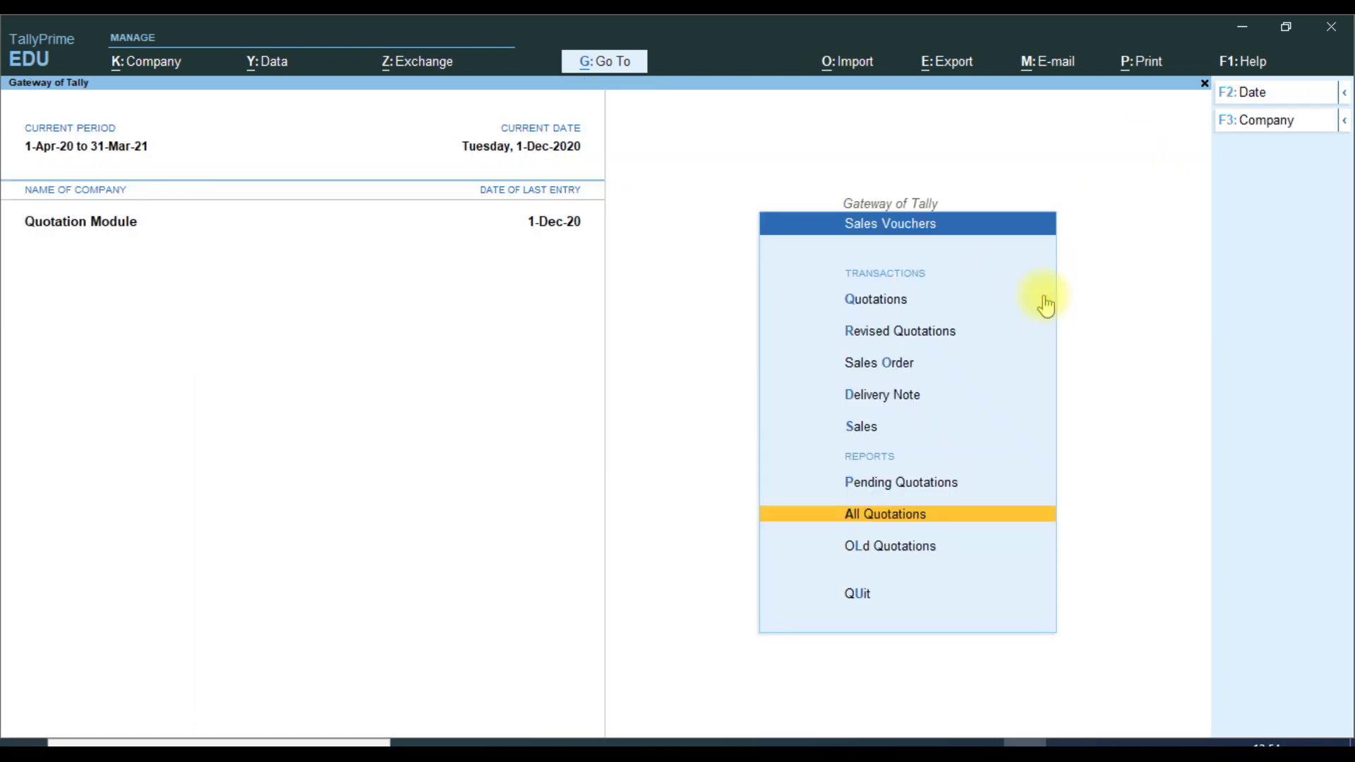
# Go back to the Gateway of Tally and reopen the All Quotations report from Quotation Vouchers
pyautogui.press('Escape')
pyautogui.press('Up')
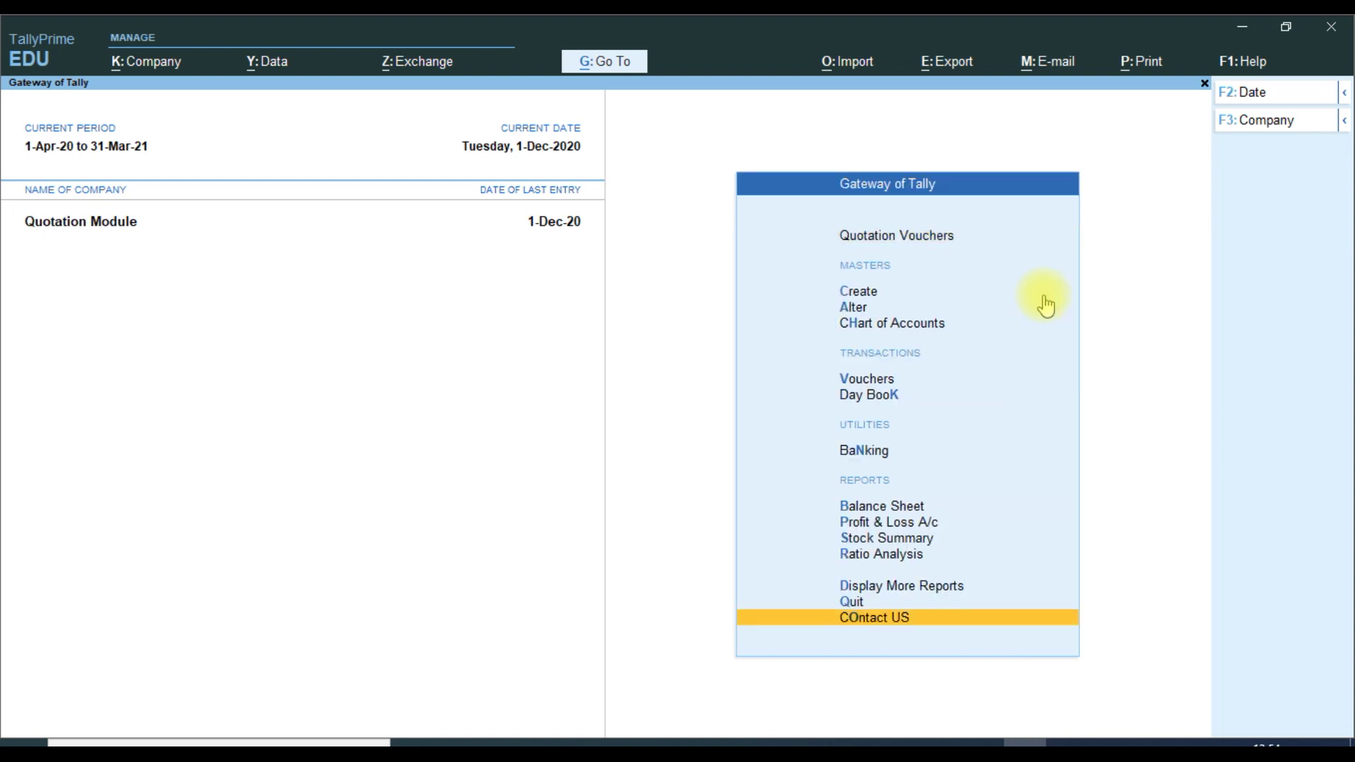
pyautogui.press('Down')
pyautogui.press('Return')
pyautogui.press('Up')
pyautogui.press('Up')
pyautogui.press('Up')
pyautogui.press('Return')
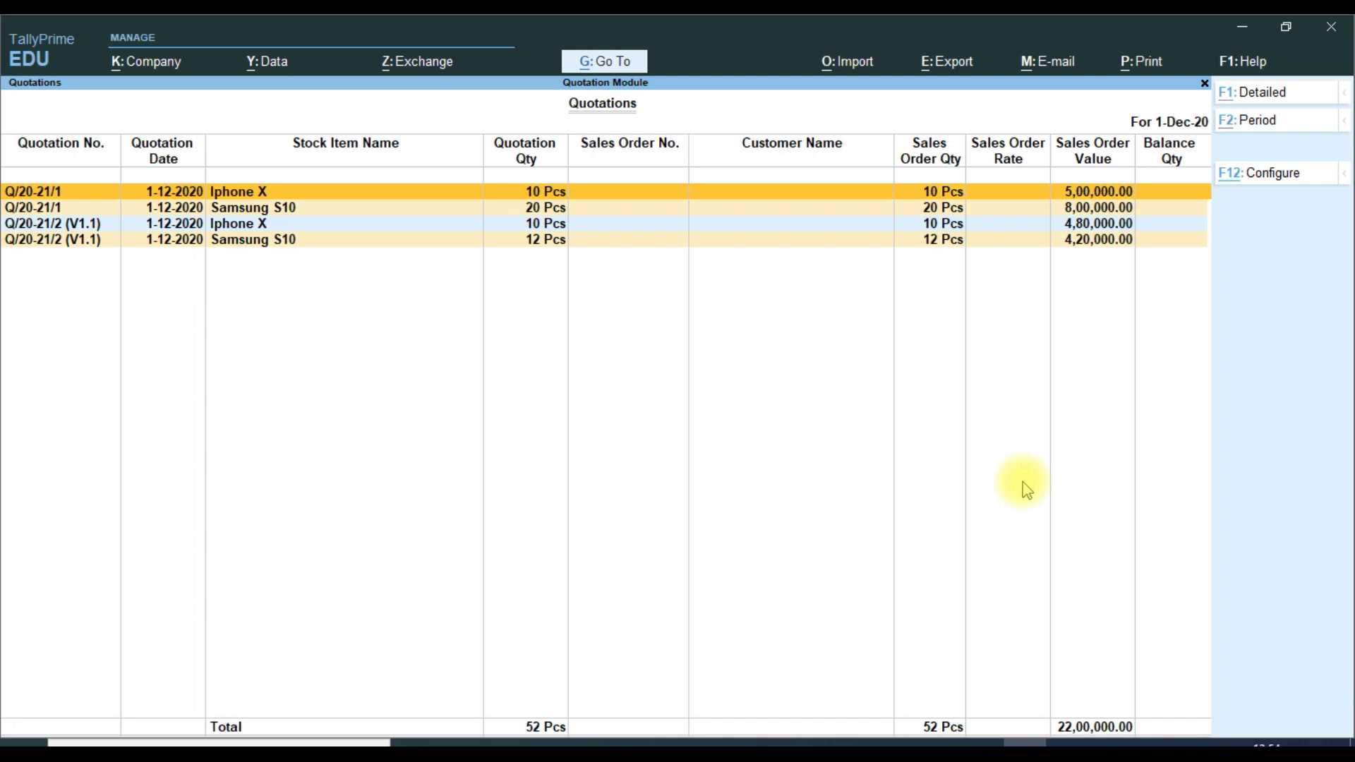
# Exit the report and the sales vouchers menu, and open the Contact US page from the Gateway of Tally
pyautogui.press('Escape')
pyautogui.press('Escape')
pyautogui.press('Down')
pyautogui.press('Down')
pyautogui.press('Down')
pyautogui.press('Down')
pyautogui.press('Down')
pyautogui.press('Down')
pyautogui.press('Down')
pyautogui.press('Down')
pyautogui.press('Down')
pyautogui.press('Down')
pyautogui.press('Down')
pyautogui.press('Down')
pyautogui.press('Down')
pyautogui.press('Return')
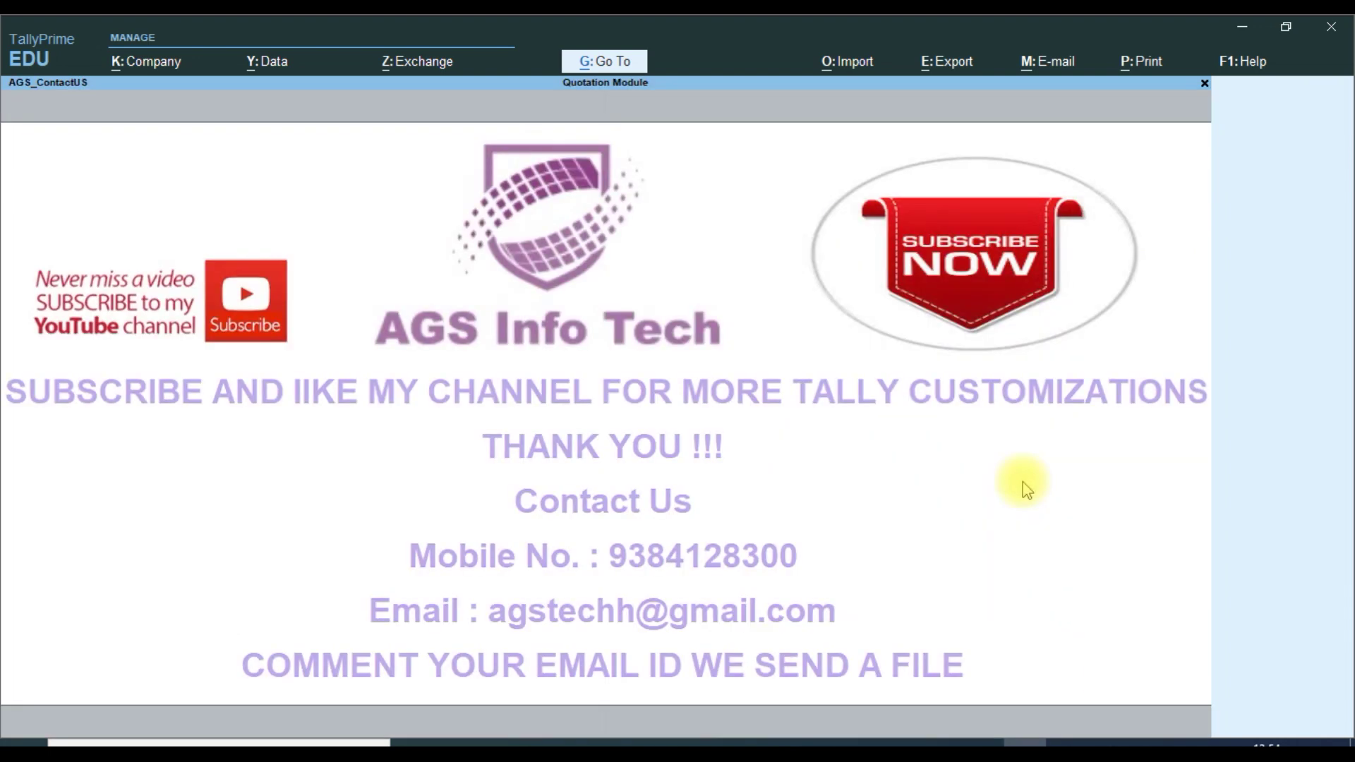